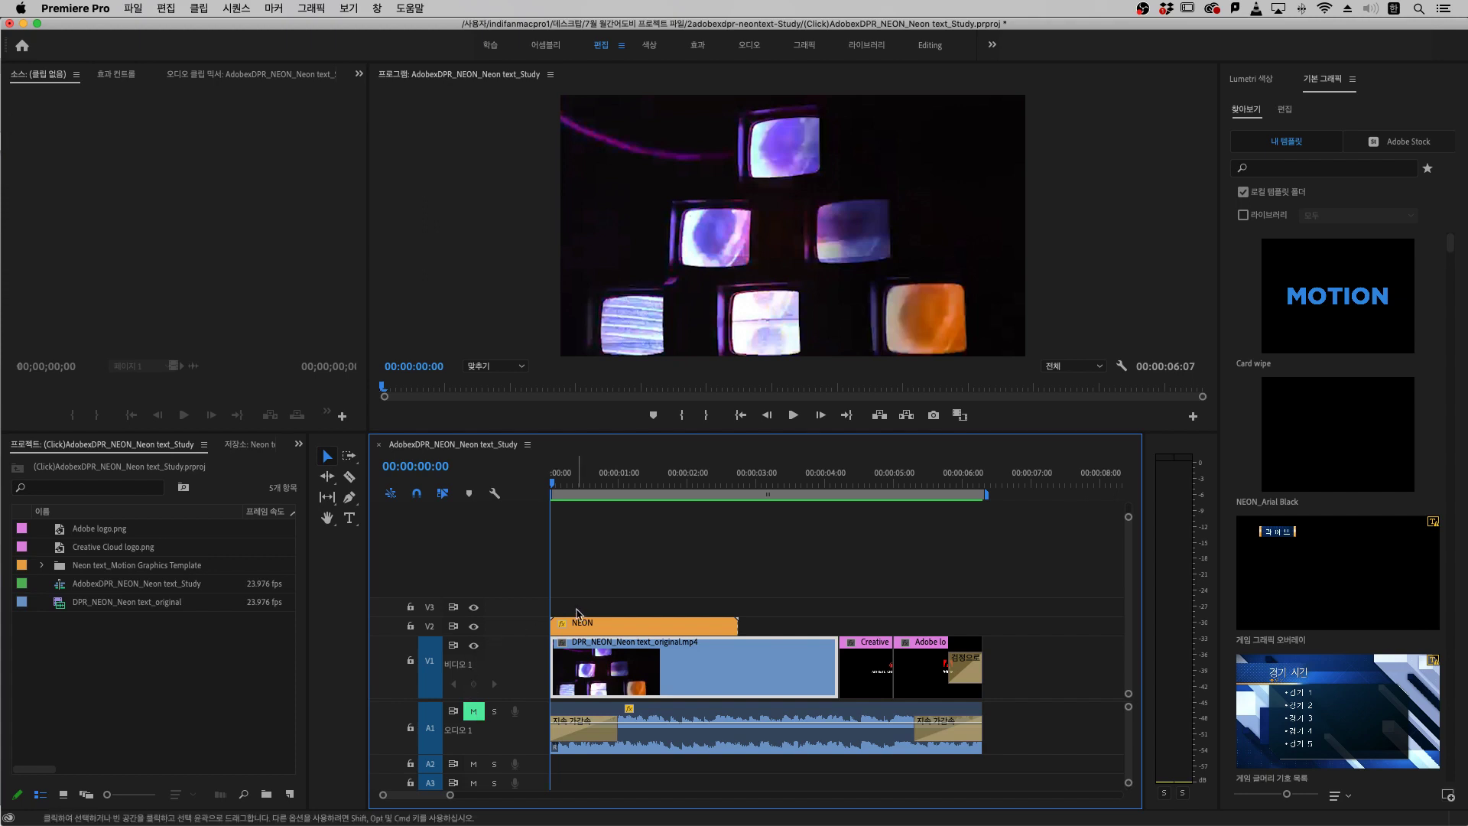
Temporarily hide the V2 track holding the neon title and scrub through the footage underneath, restoring the track's visibility when done
{"action": "left_click", "coordinate": [609, 483]}
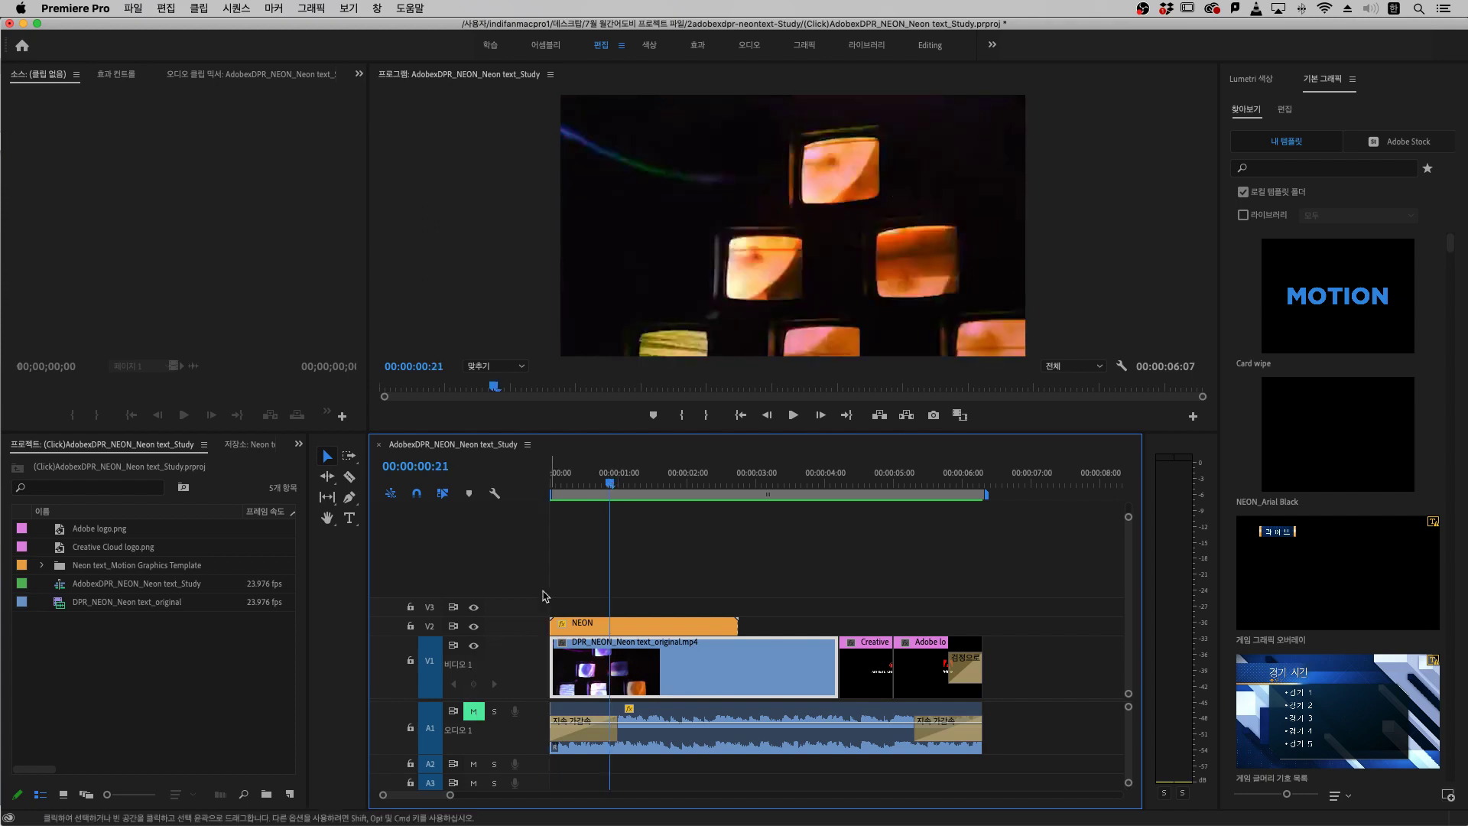
{"action": "left_click", "coordinate": [473, 626]}
{"action": "left_click_drag", "start_coordinate": [624, 483], "coordinate": [652, 483]}
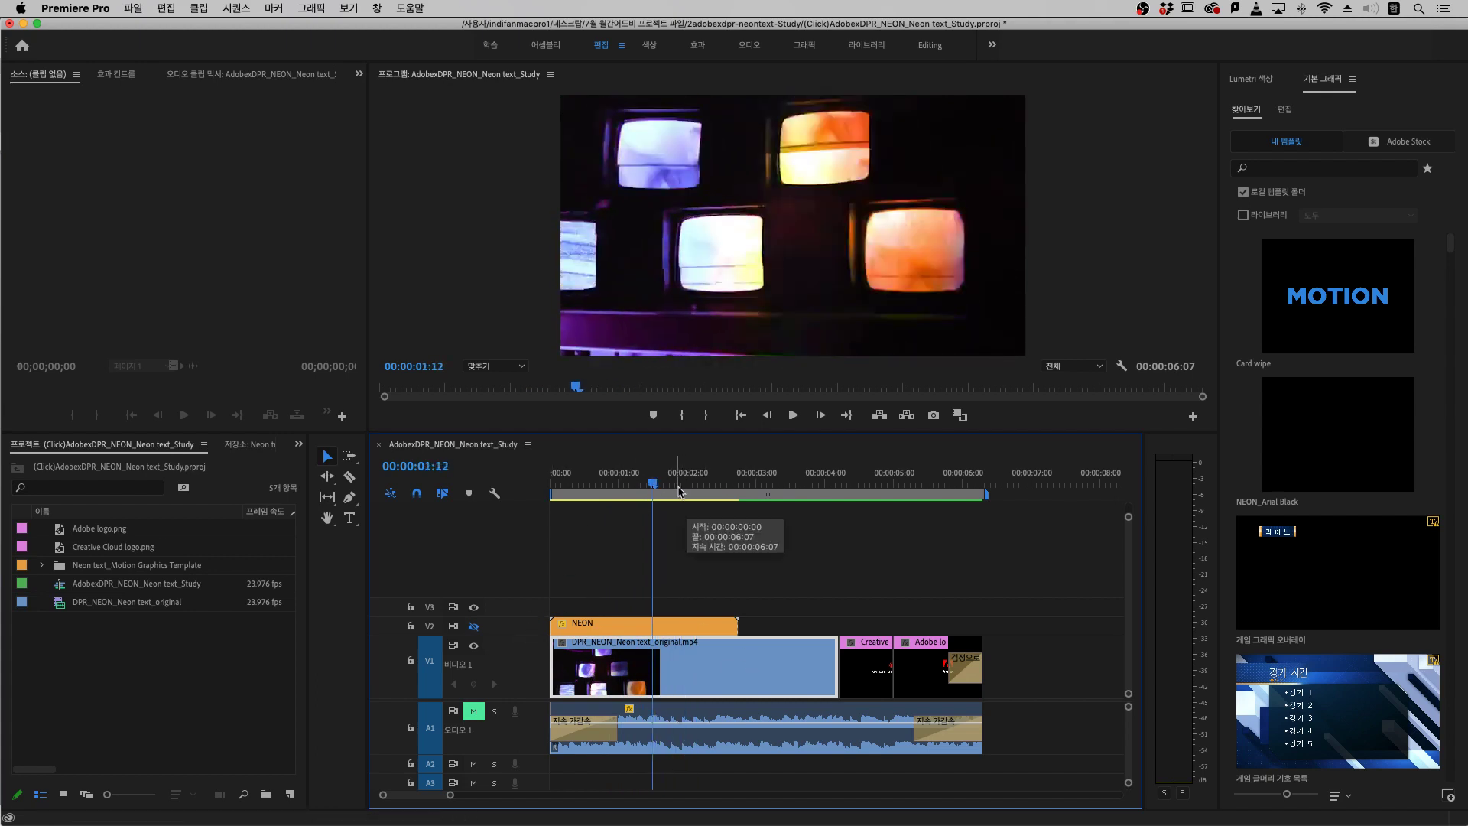
{"action": "mouse_move", "coordinate": [683, 484]}
{"action": "left_mouse_down"}
{"action": "mouse_move", "coordinate": [778, 496]}
{"action": "mouse_move", "coordinate": [676, 487]}
{"action": "left_mouse_up"}
{"action": "left_click", "coordinate": [133, 76]}
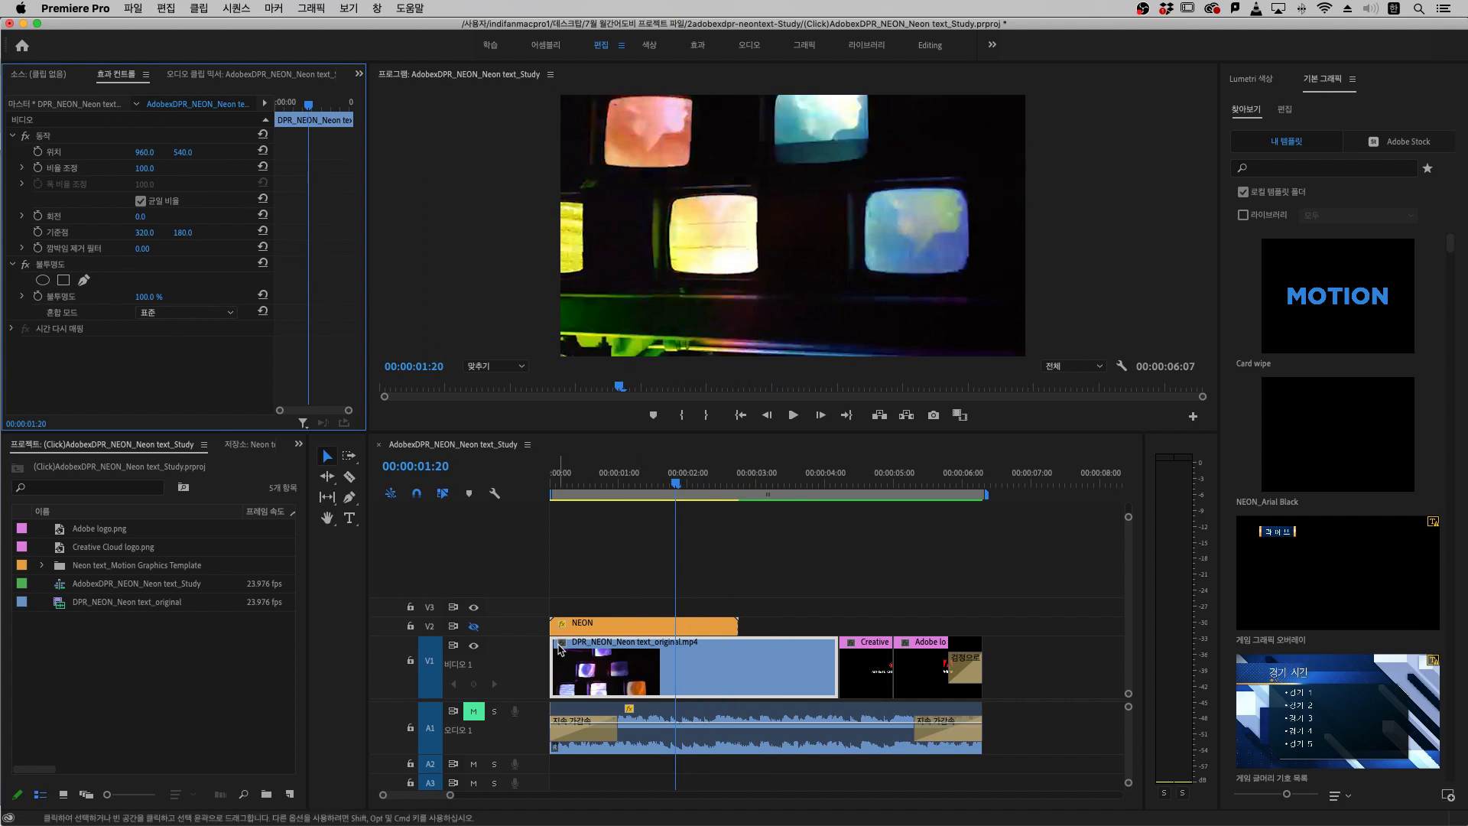
{"action": "left_click", "coordinate": [474, 626]}
Select the NEON title clip and play the sequence from near its start to review the neon text animation
{"action": "left_click", "coordinate": [612, 625]}
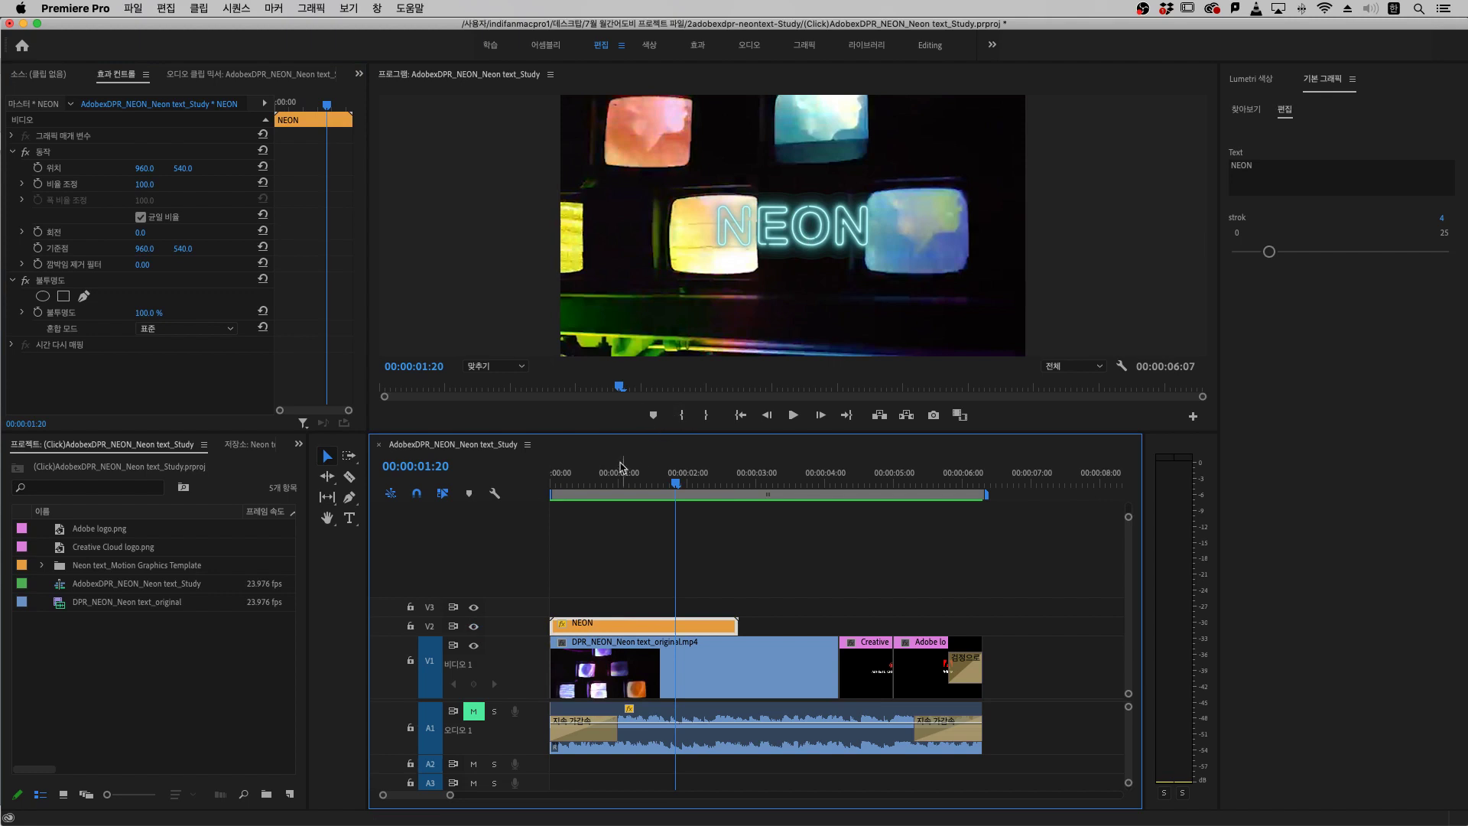
{"action": "left_click", "coordinate": [562, 482]}
{"action": "key", "text": "space"}
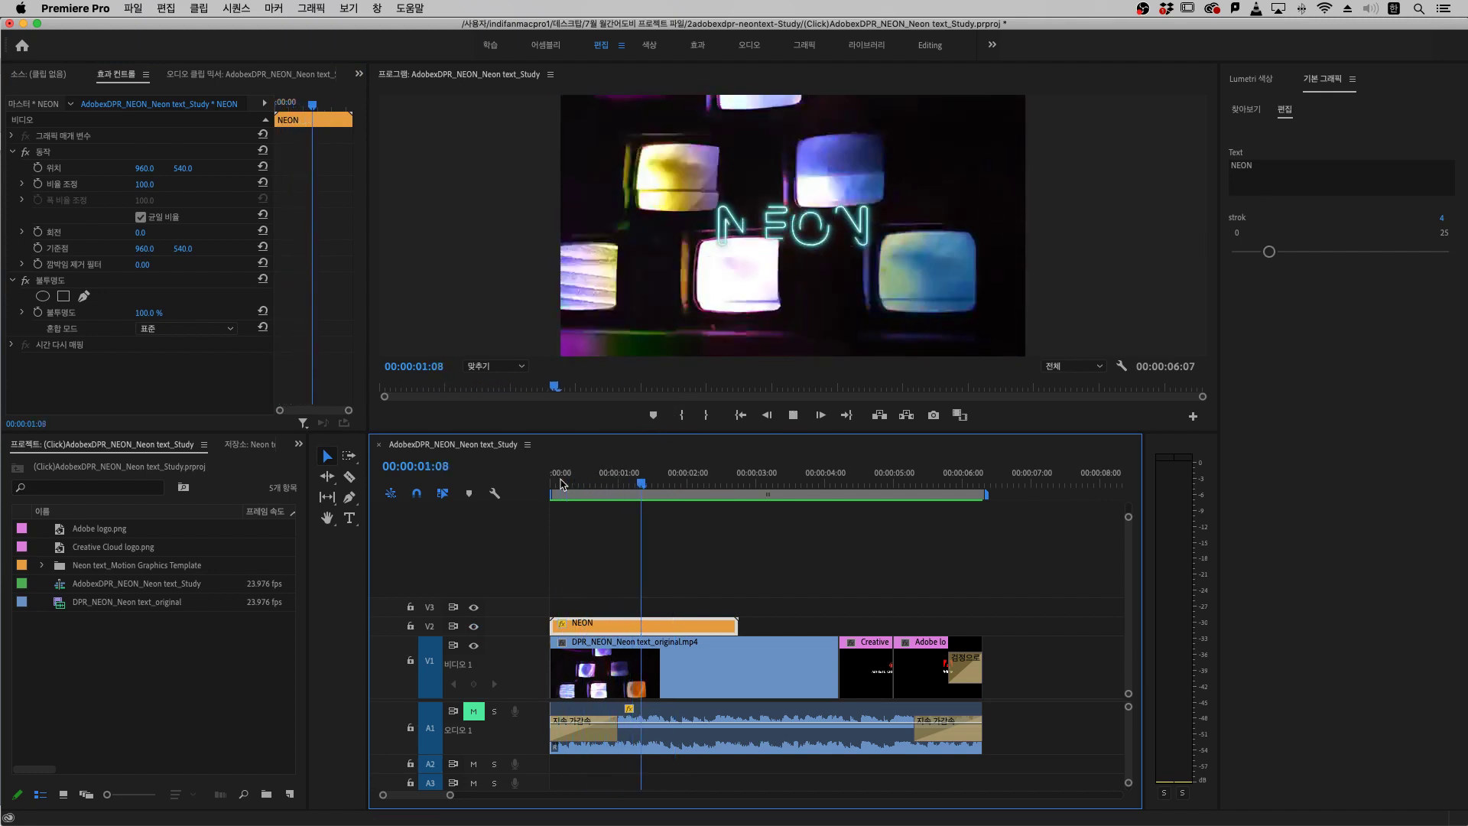
{"action": "key", "text": "space"}
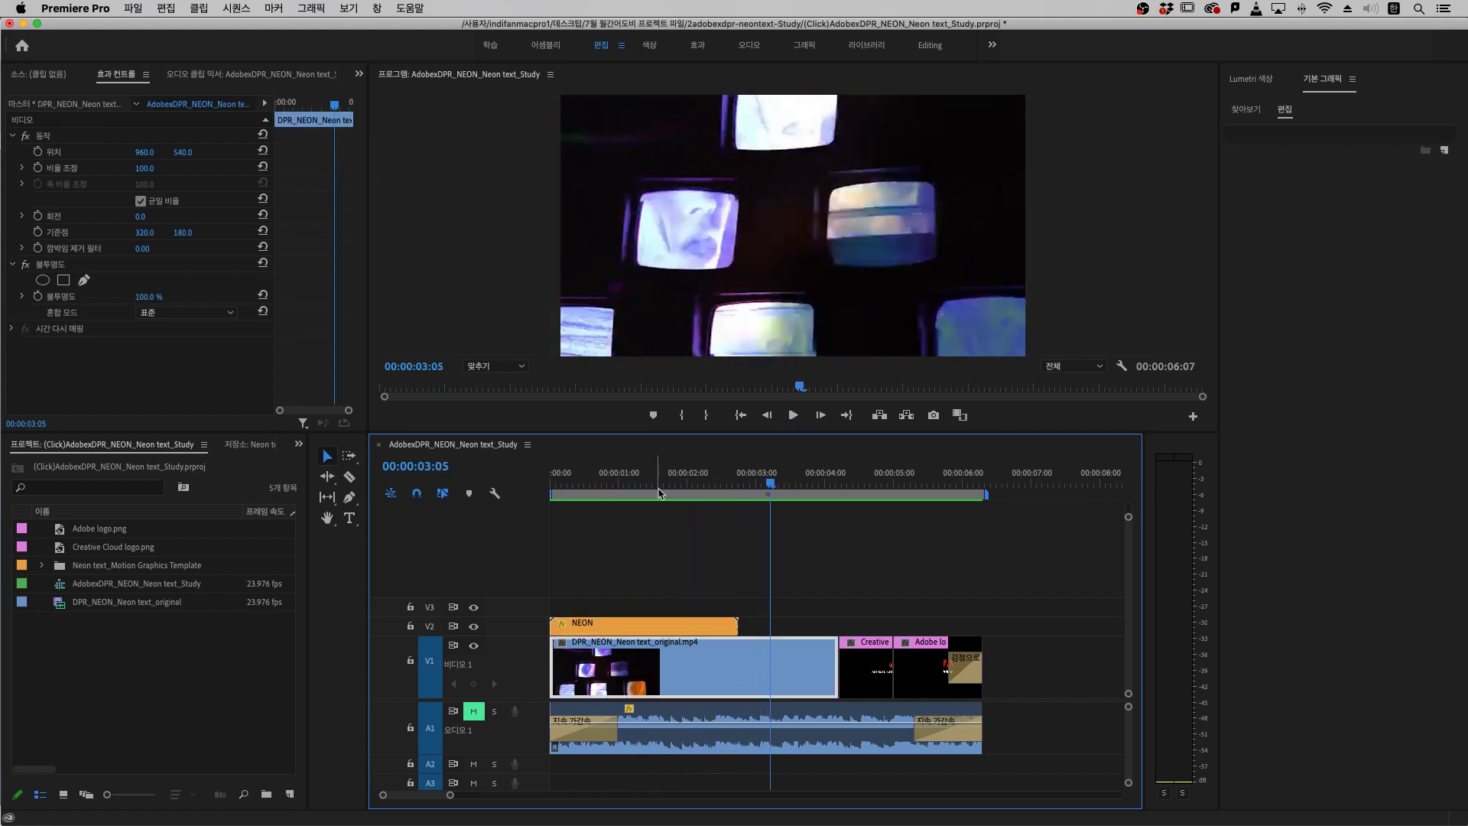
Replace the neon title's text with "DPR IAN" and play the animation from the start of the sequence
{"action": "left_click", "coordinate": [686, 481]}
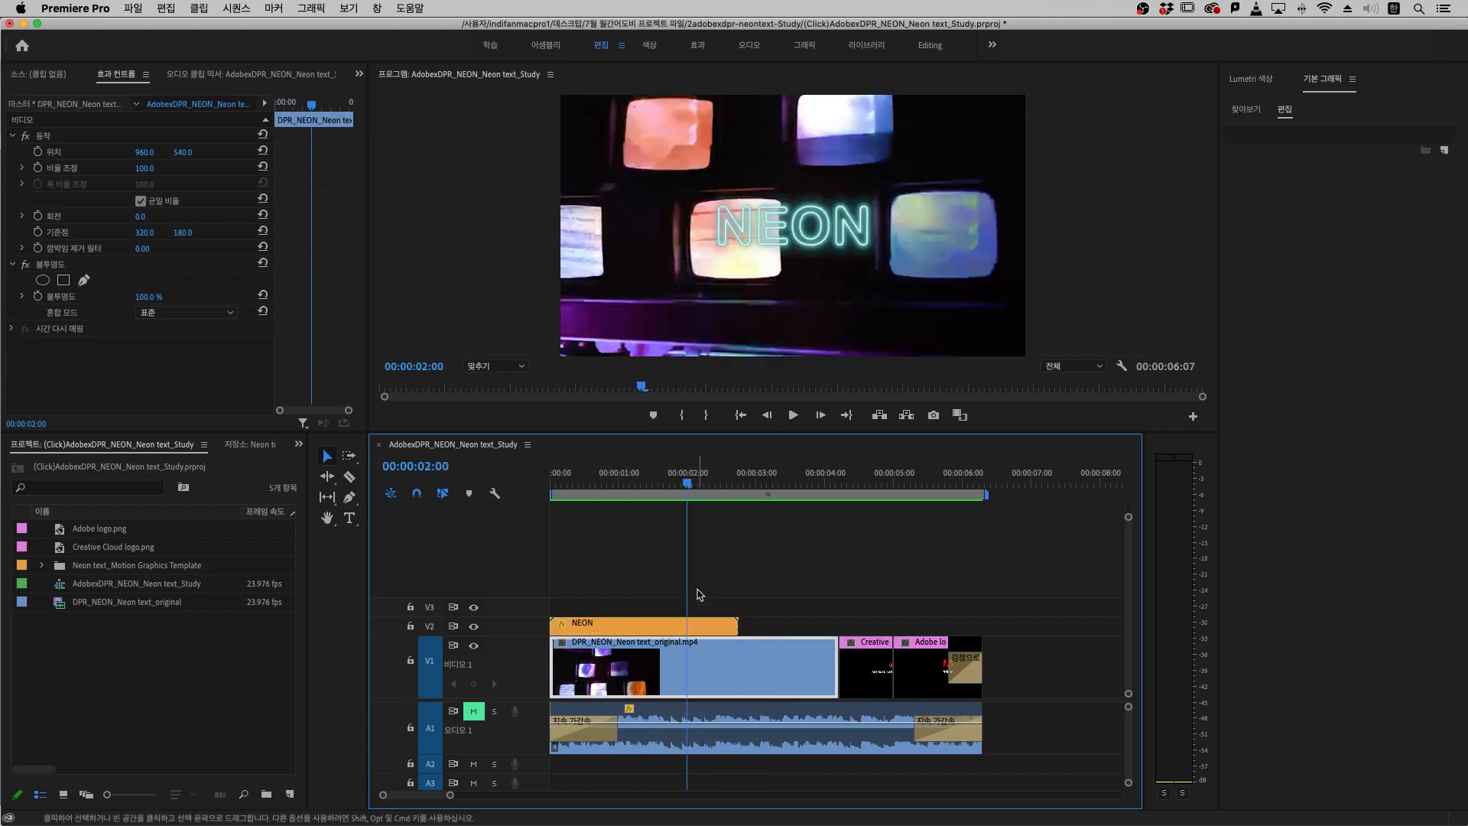
{"action": "double_click", "coordinate": [845, 222]}
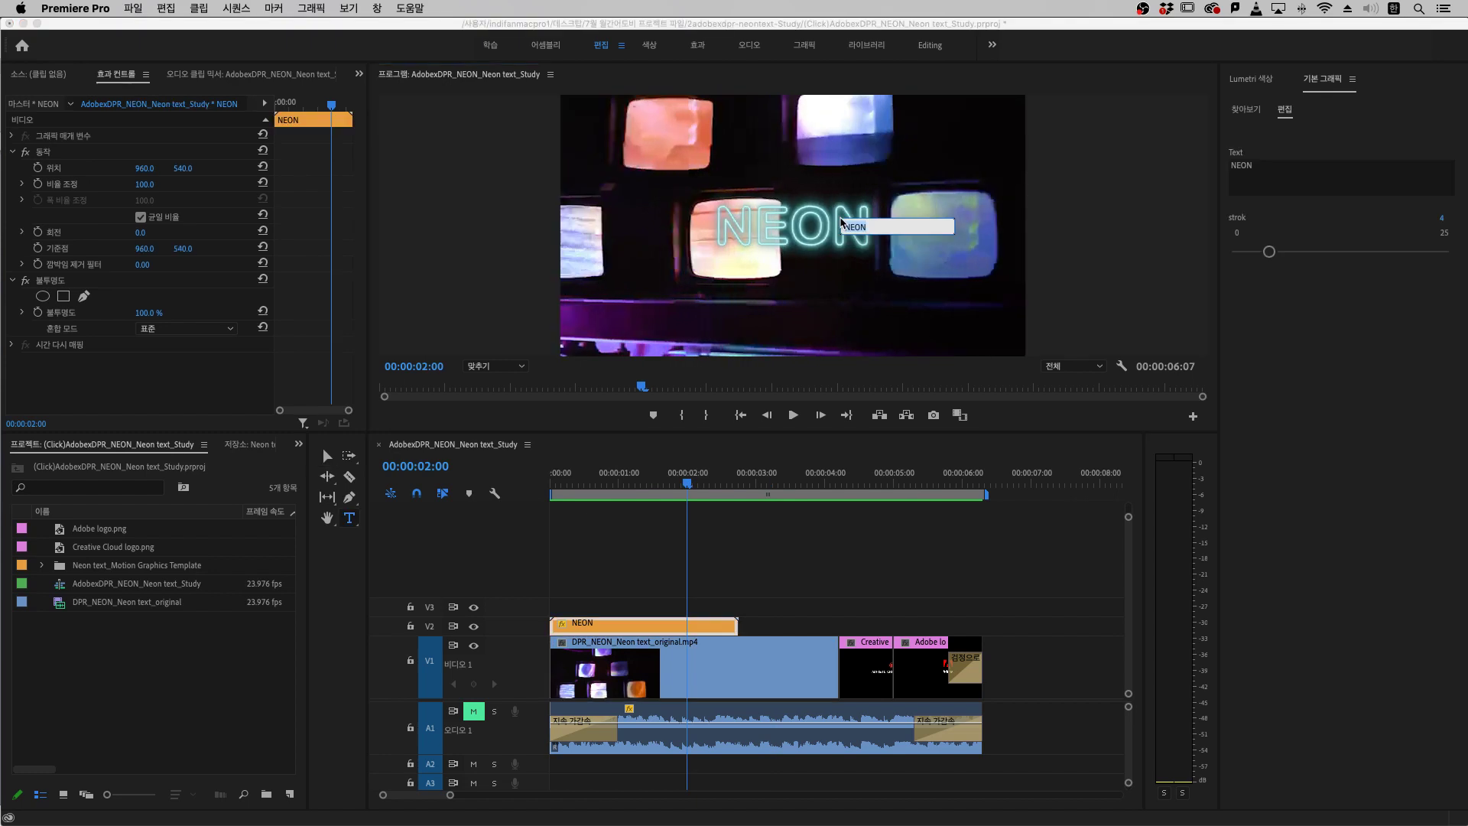
{"action": "left_click", "coordinate": [1272, 176]}
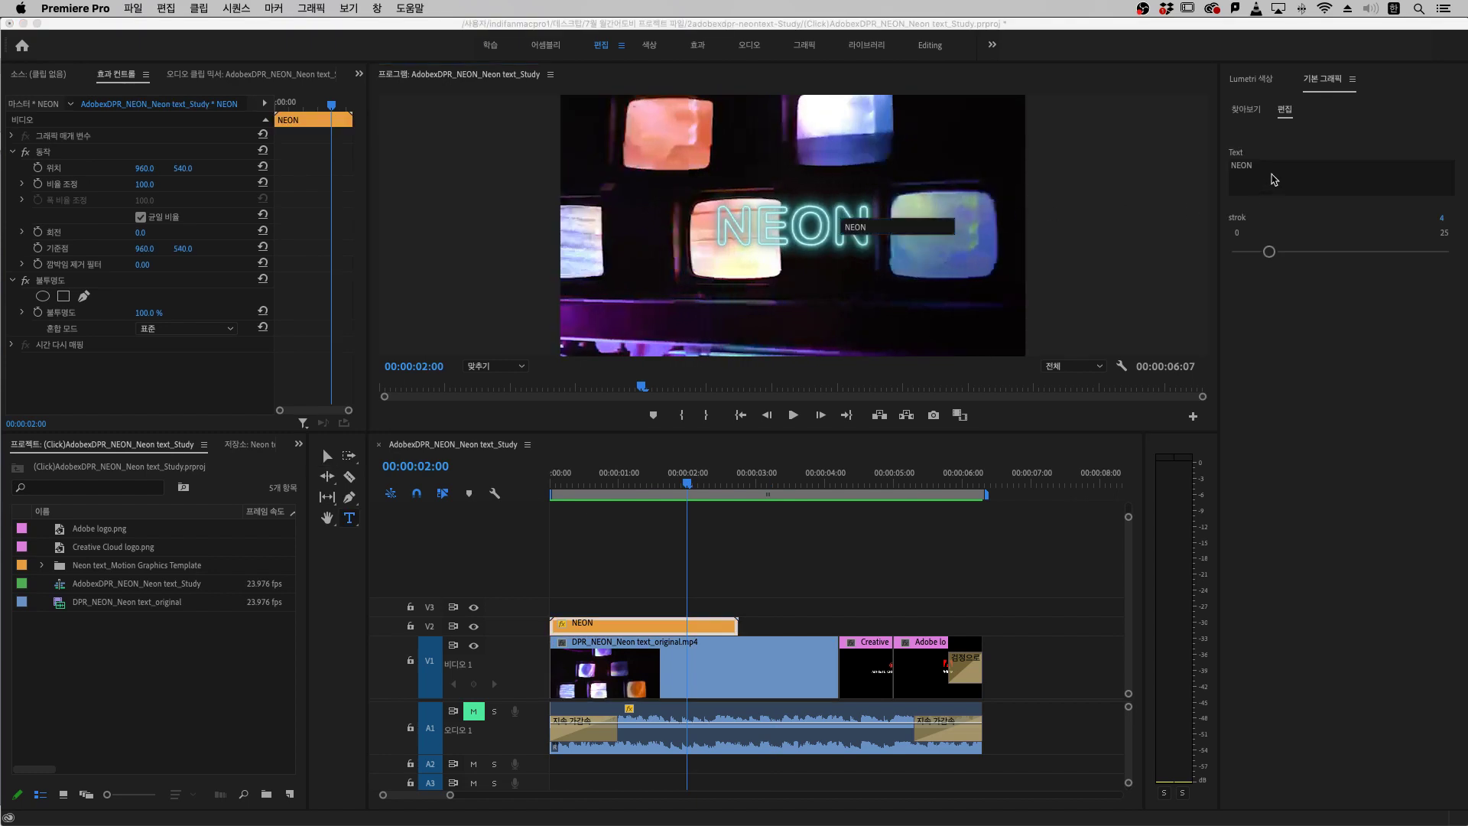
{"action": "type", "text": "DP"}
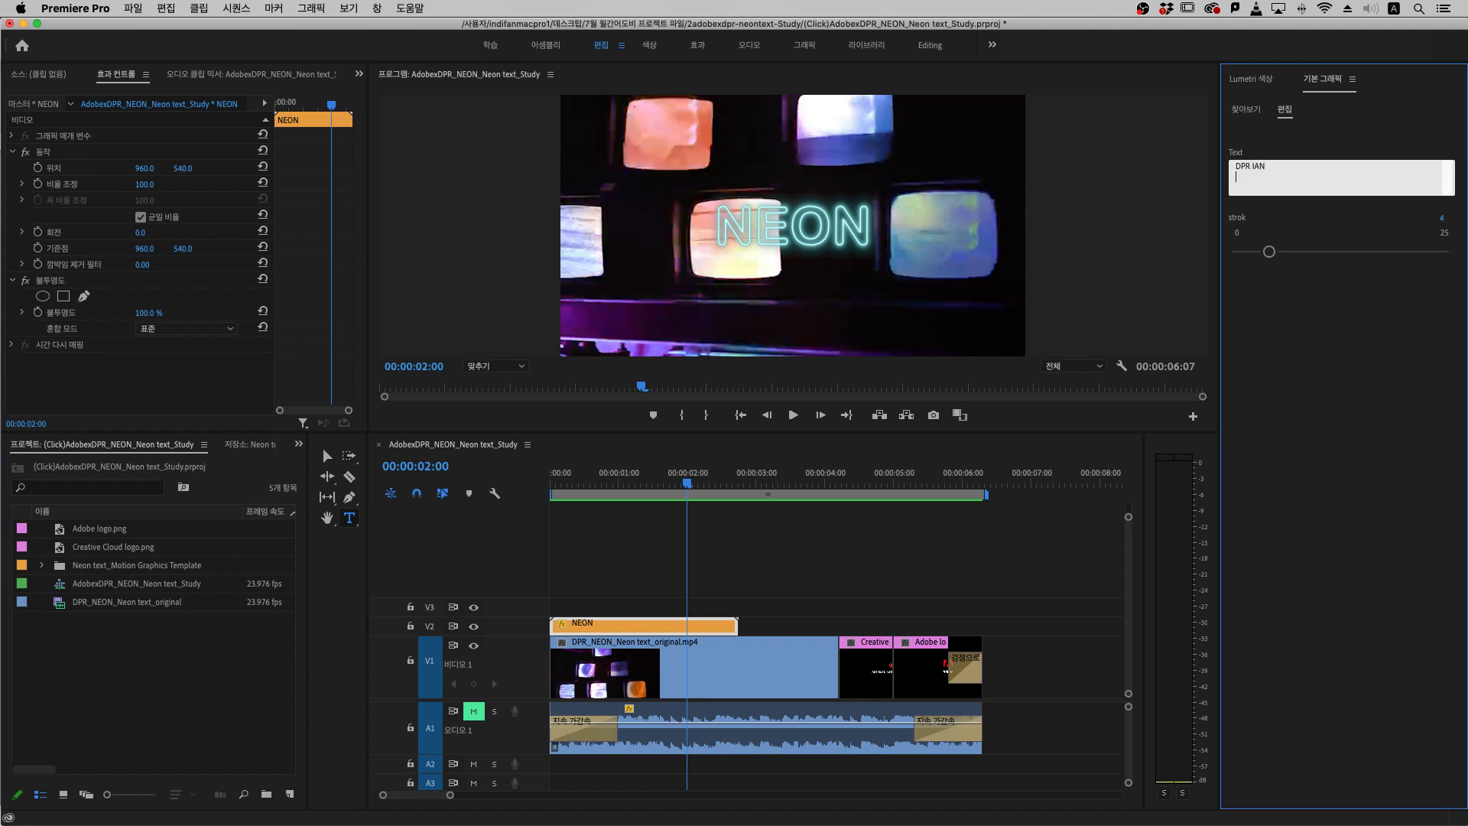
{"action": "type", "text": "R IAN"}
{"action": "left_click", "coordinate": [799, 507]}
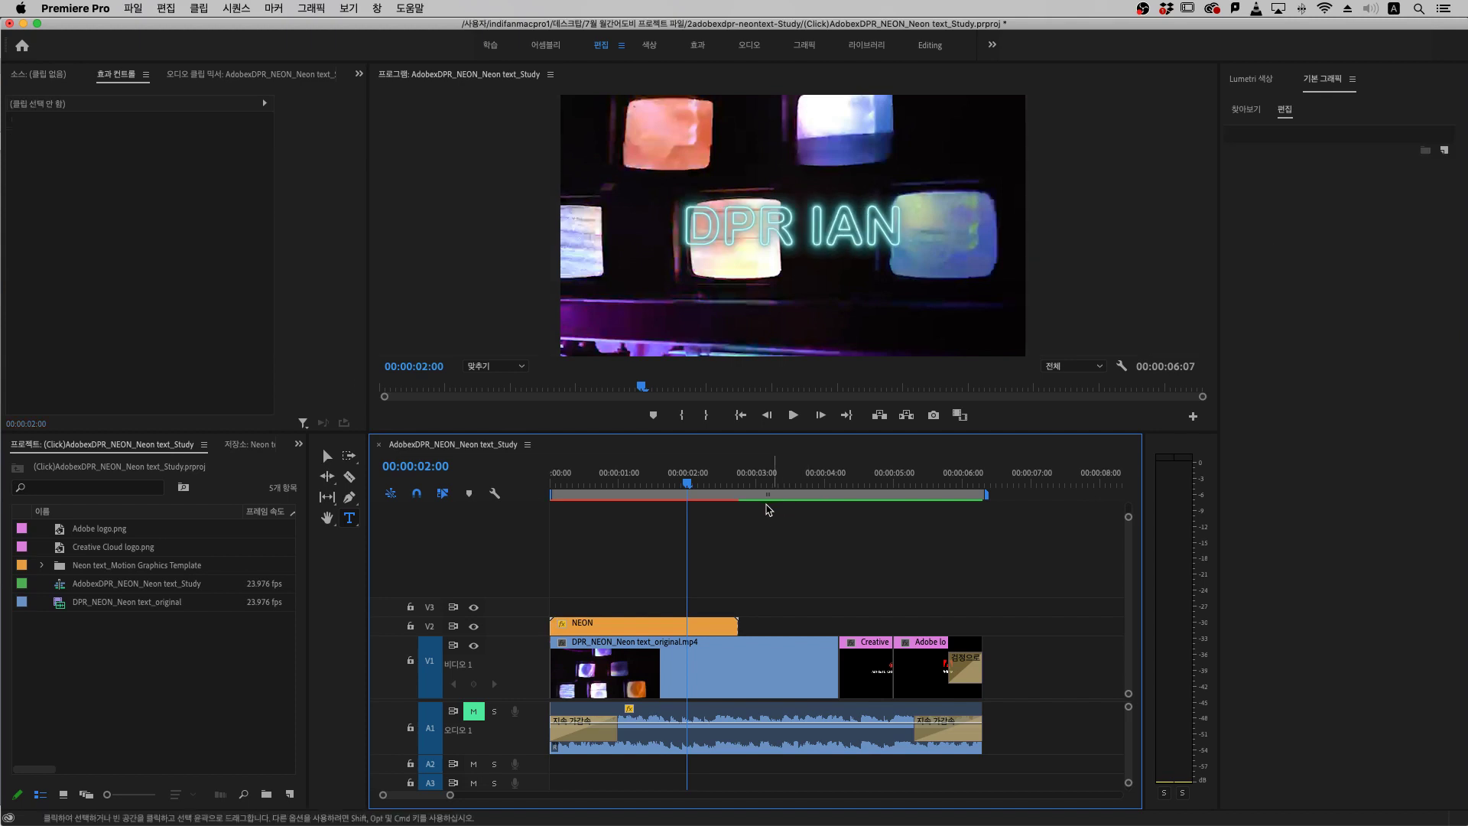
{"action": "left_click", "coordinate": [557, 483]}
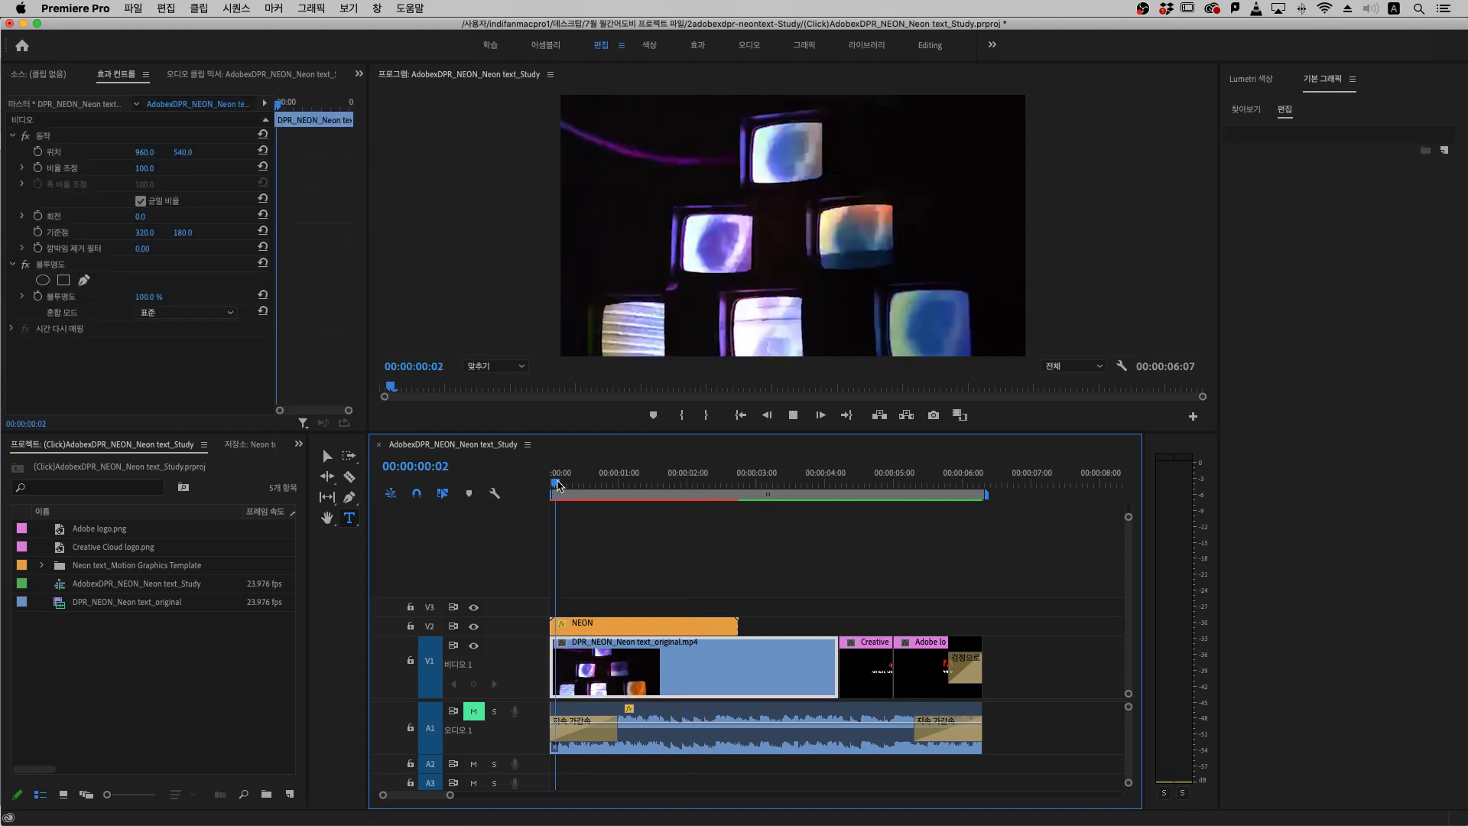
{"action": "key", "text": "space"}
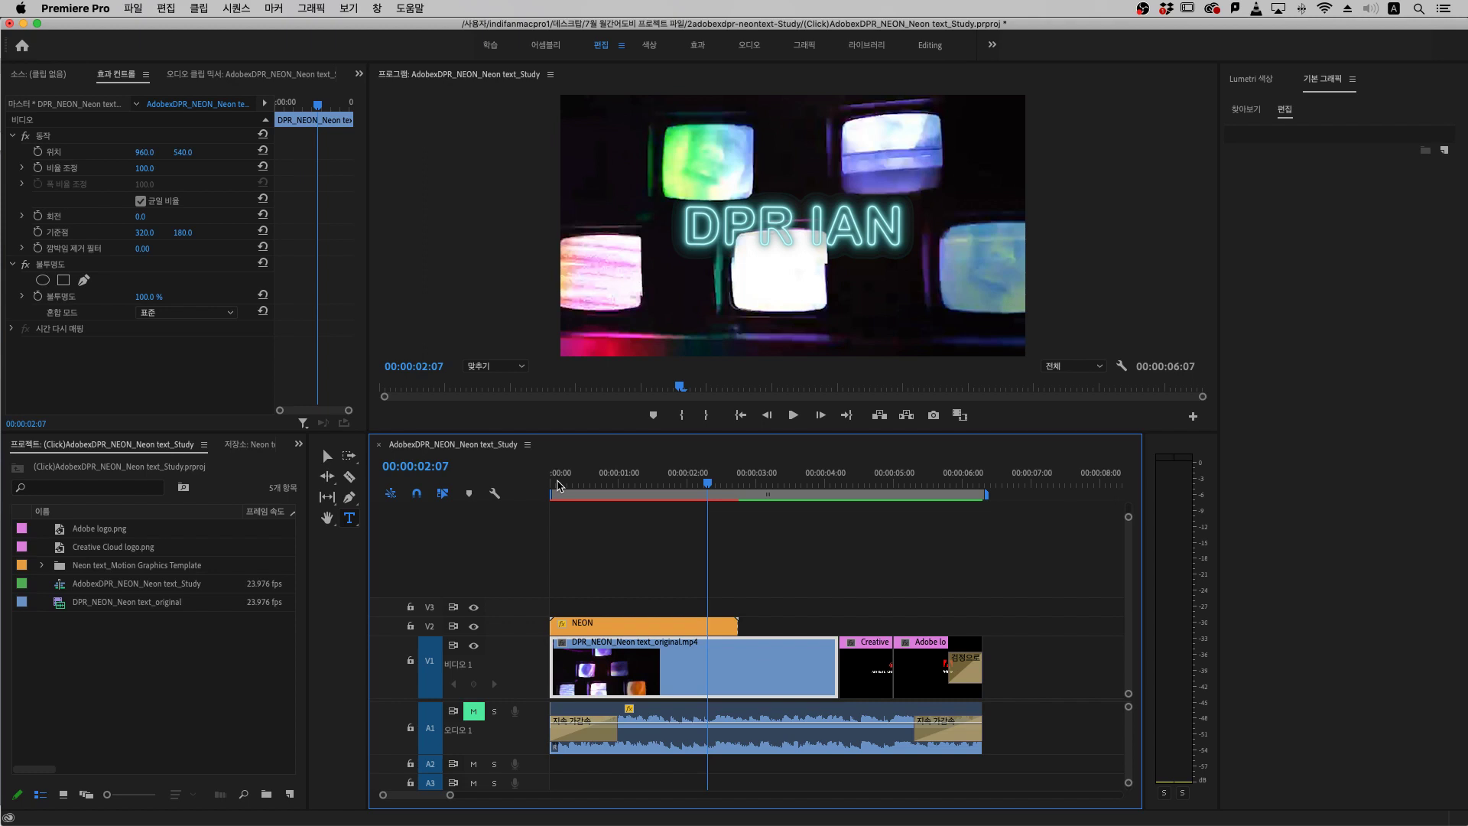
Change the neon title's text to "DIRECTOR" followed by the director's name, and play back the updated title
{"action": "left_click", "coordinate": [782, 230]}
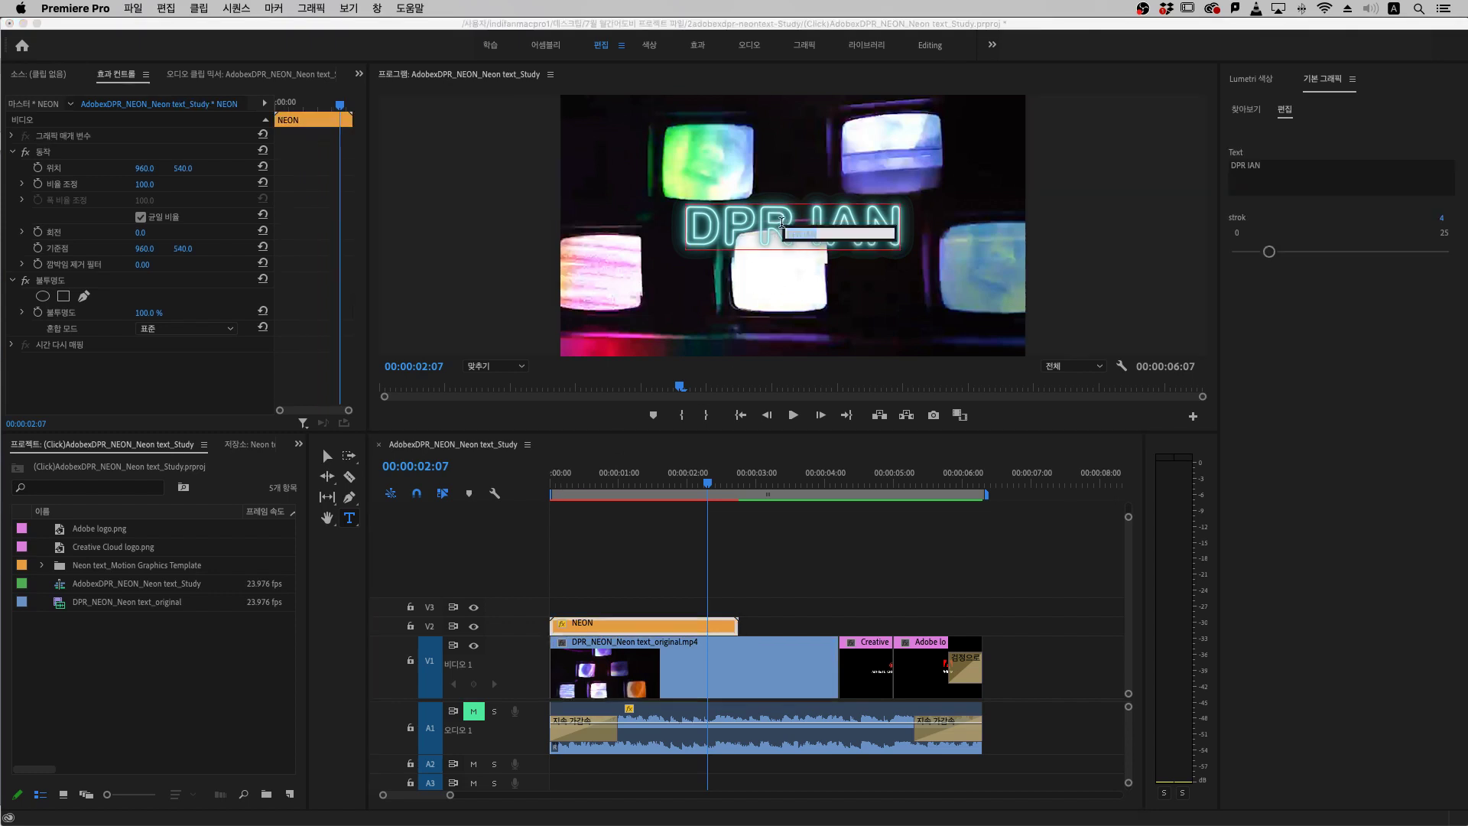
{"action": "type", "text": "DIR"}
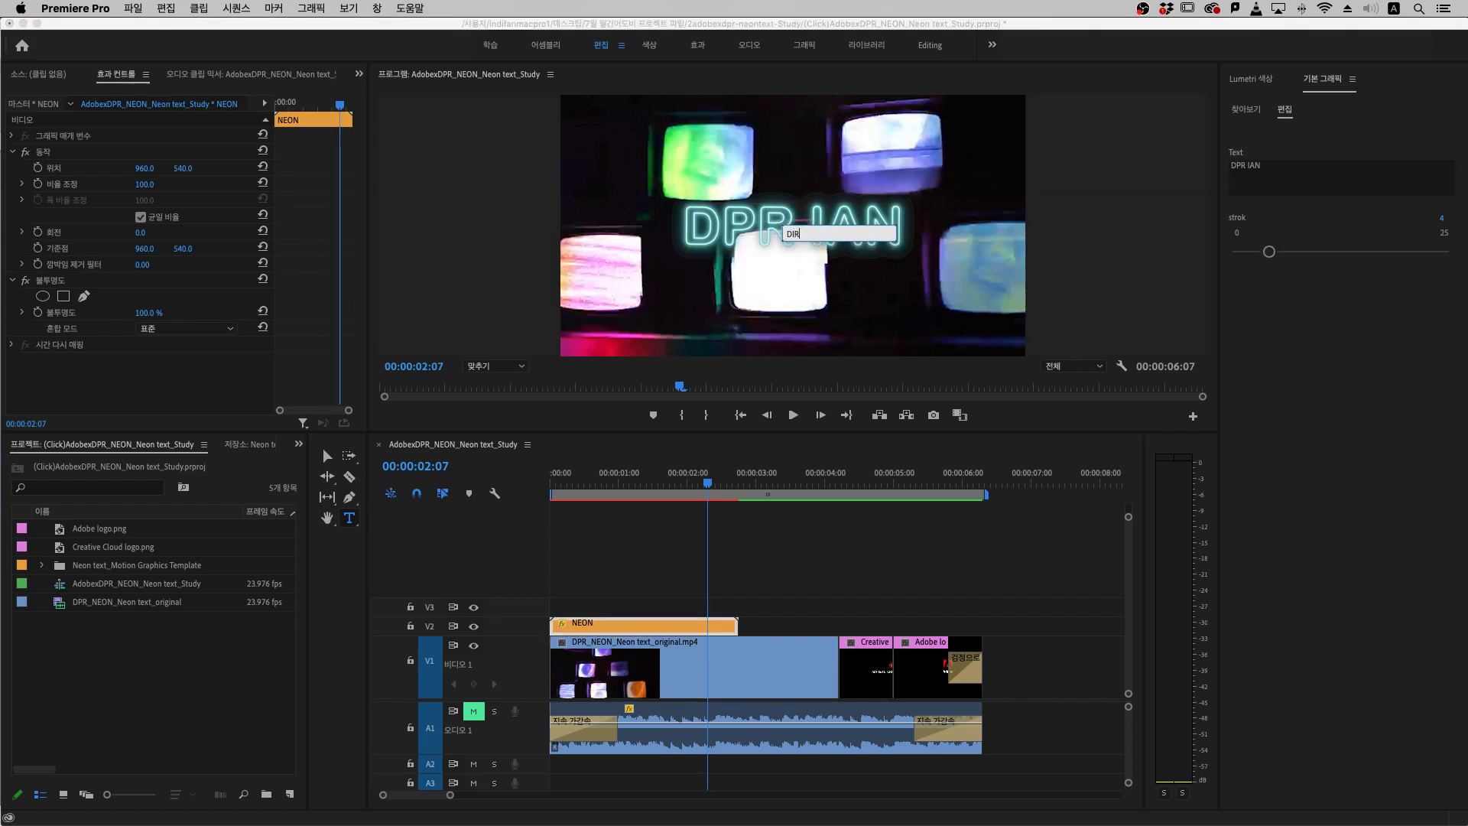
{"action": "type", "text": "ECTOR HYON"}
{"action": "key", "text": "Escape"}
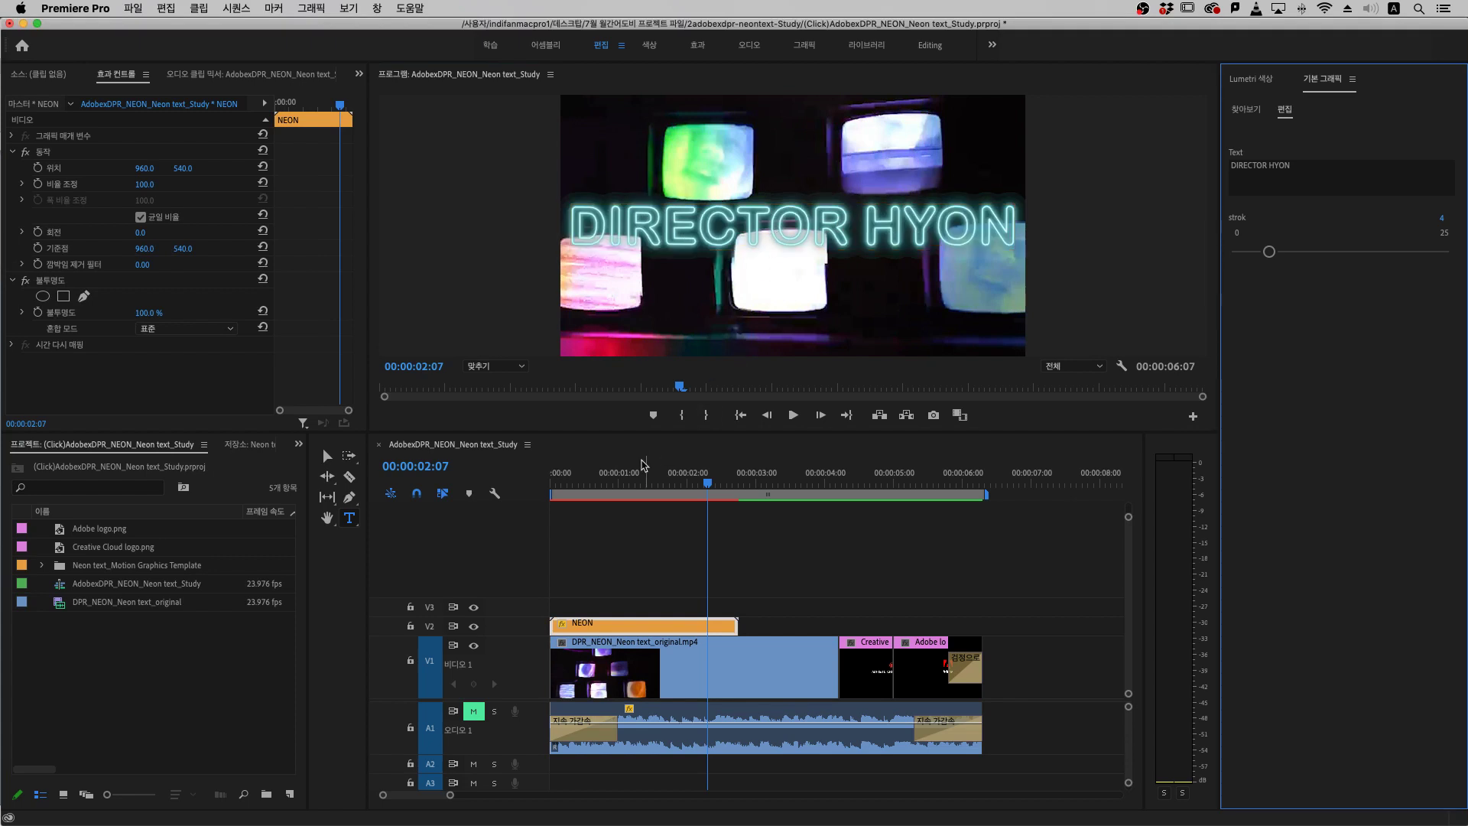
{"action": "left_click", "coordinate": [579, 483]}
{"action": "key", "text": "space"}
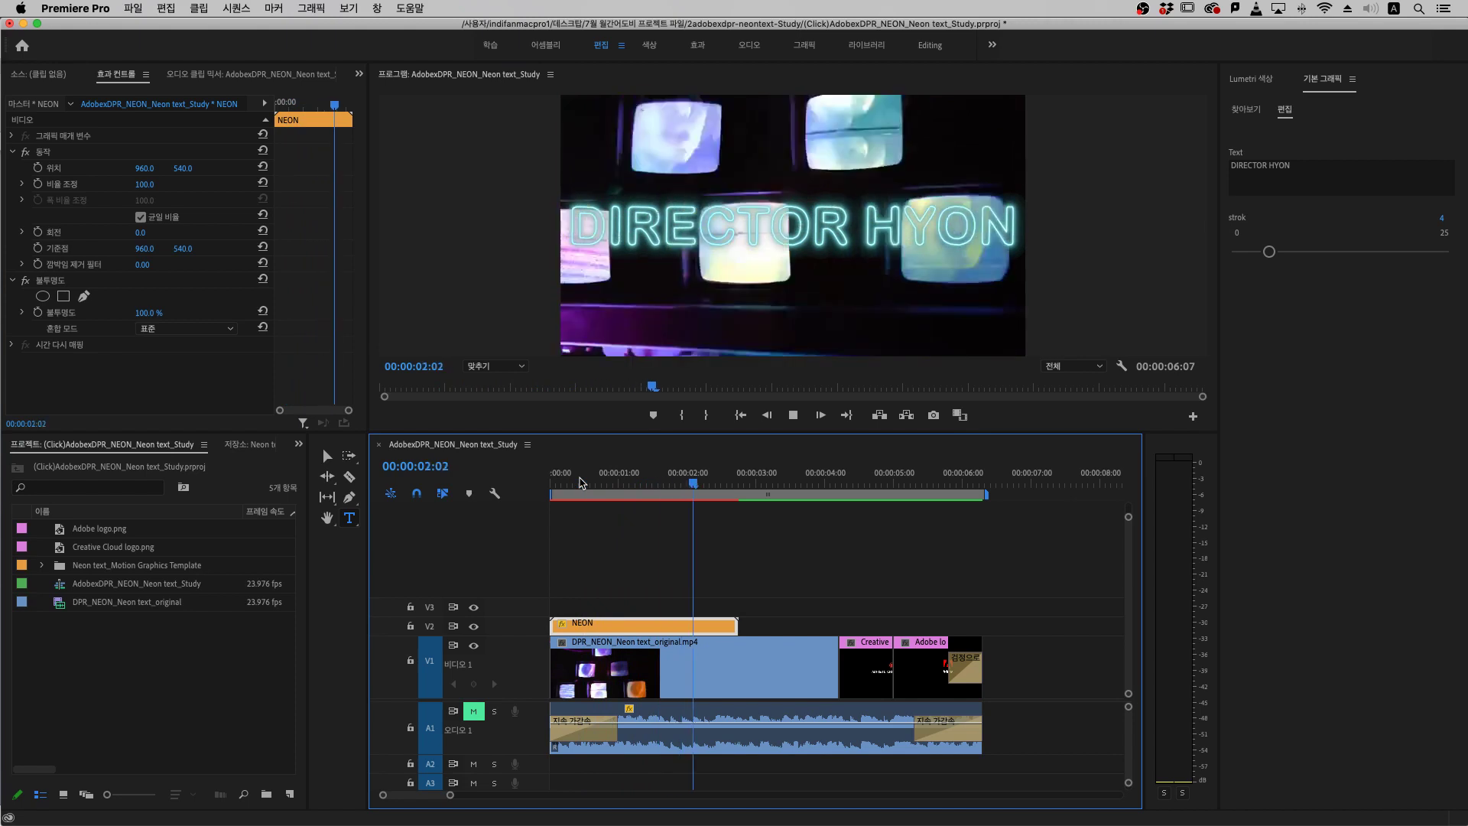
{"action": "key", "text": "space"}
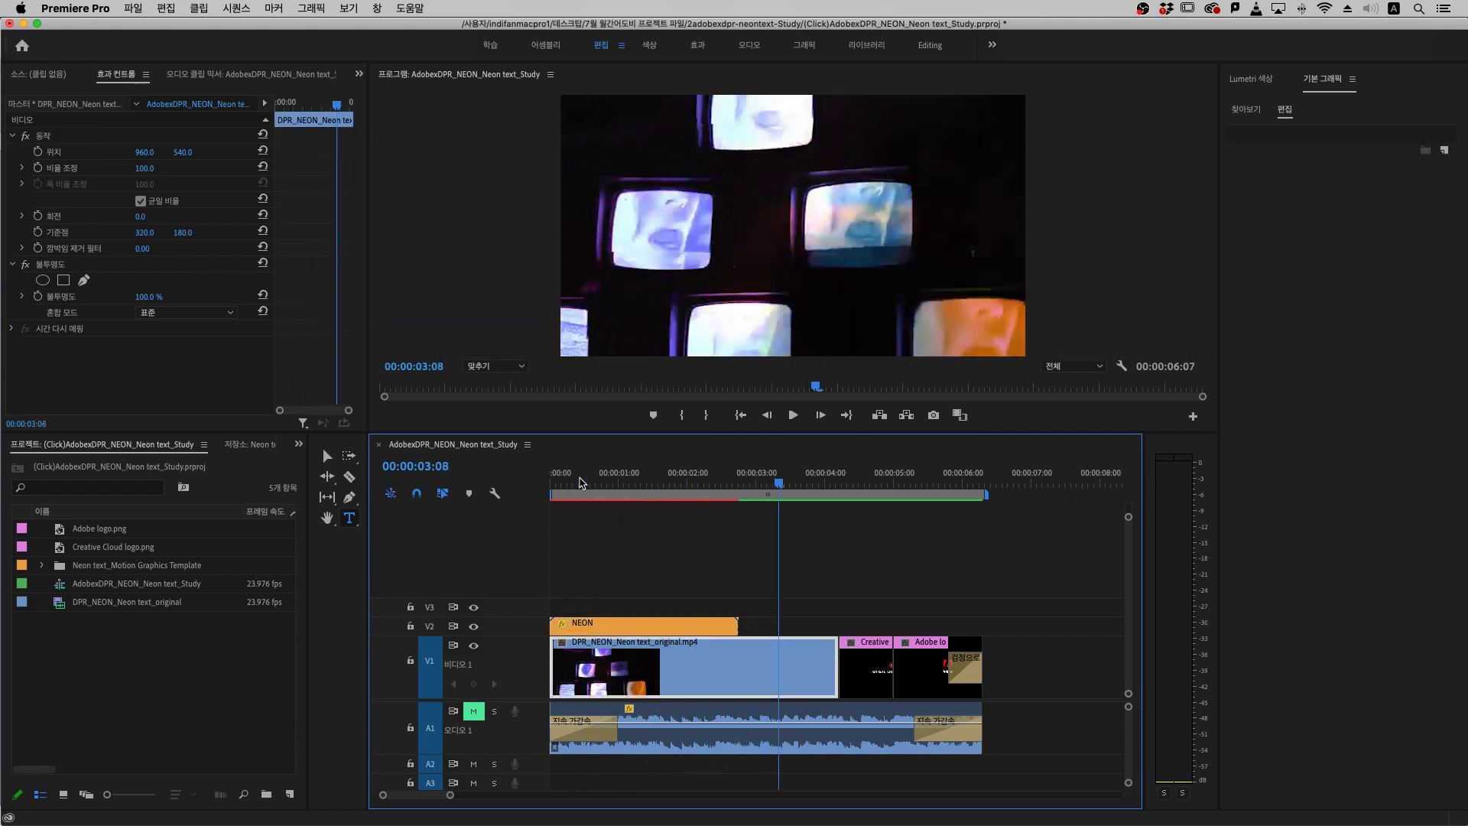
Set the NEON title clip's scale to 50
{"action": "left_click", "coordinate": [725, 485]}
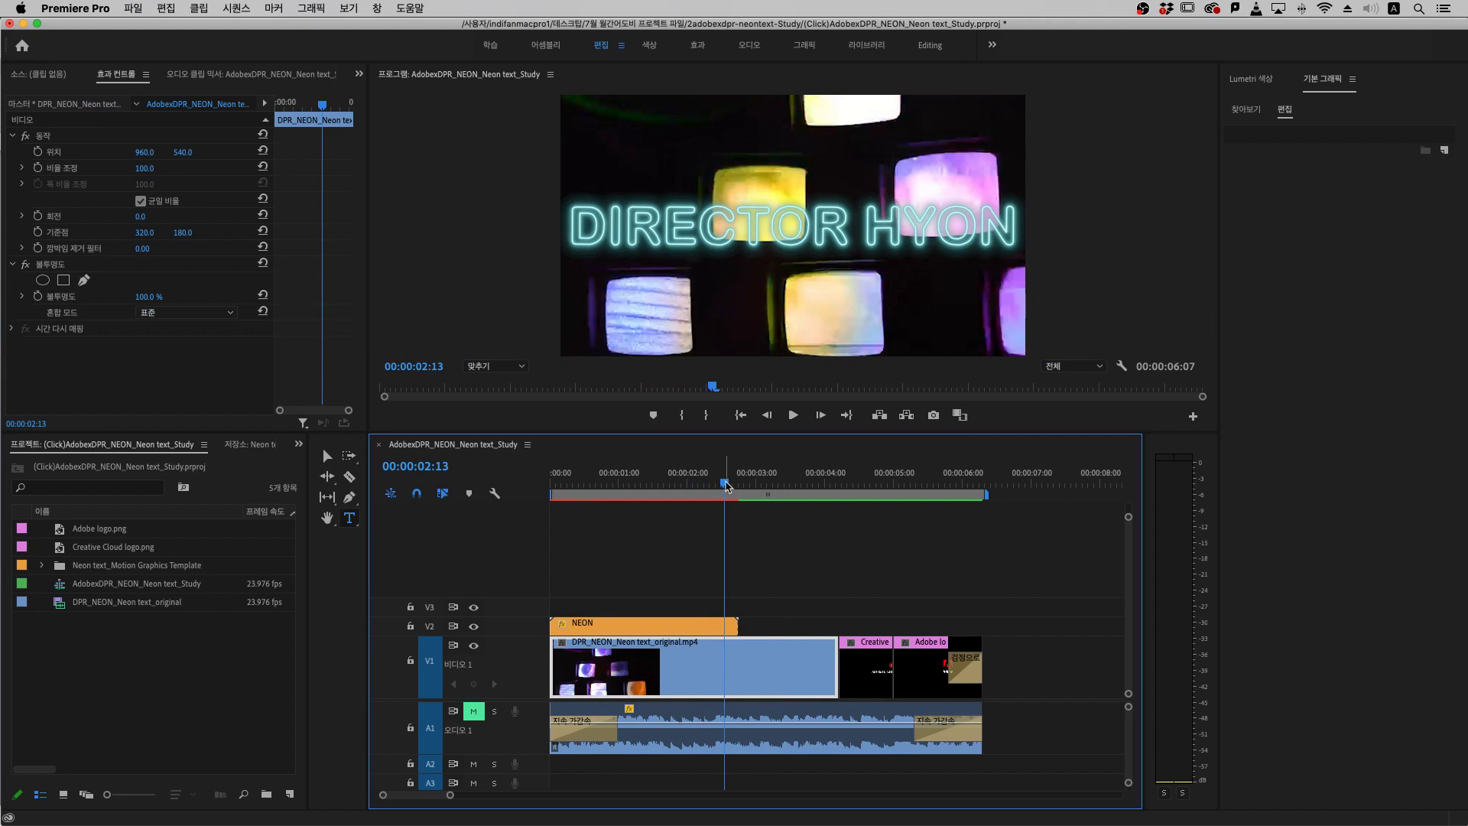
{"action": "left_click", "coordinate": [722, 630]}
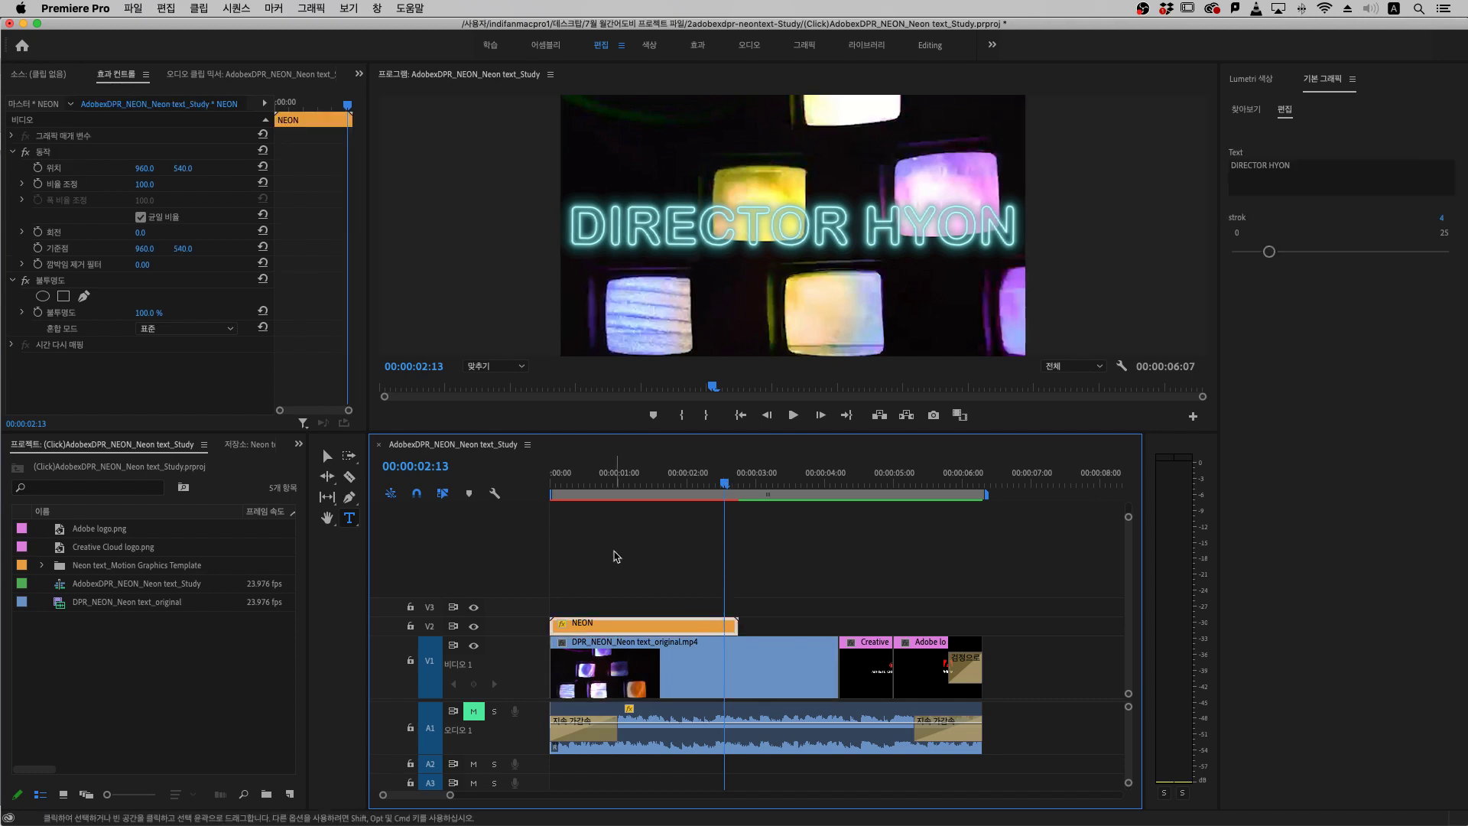
{"action": "left_click", "coordinate": [145, 185]}
{"action": "type", "text": "50"}
{"action": "key", "text": "Return"}
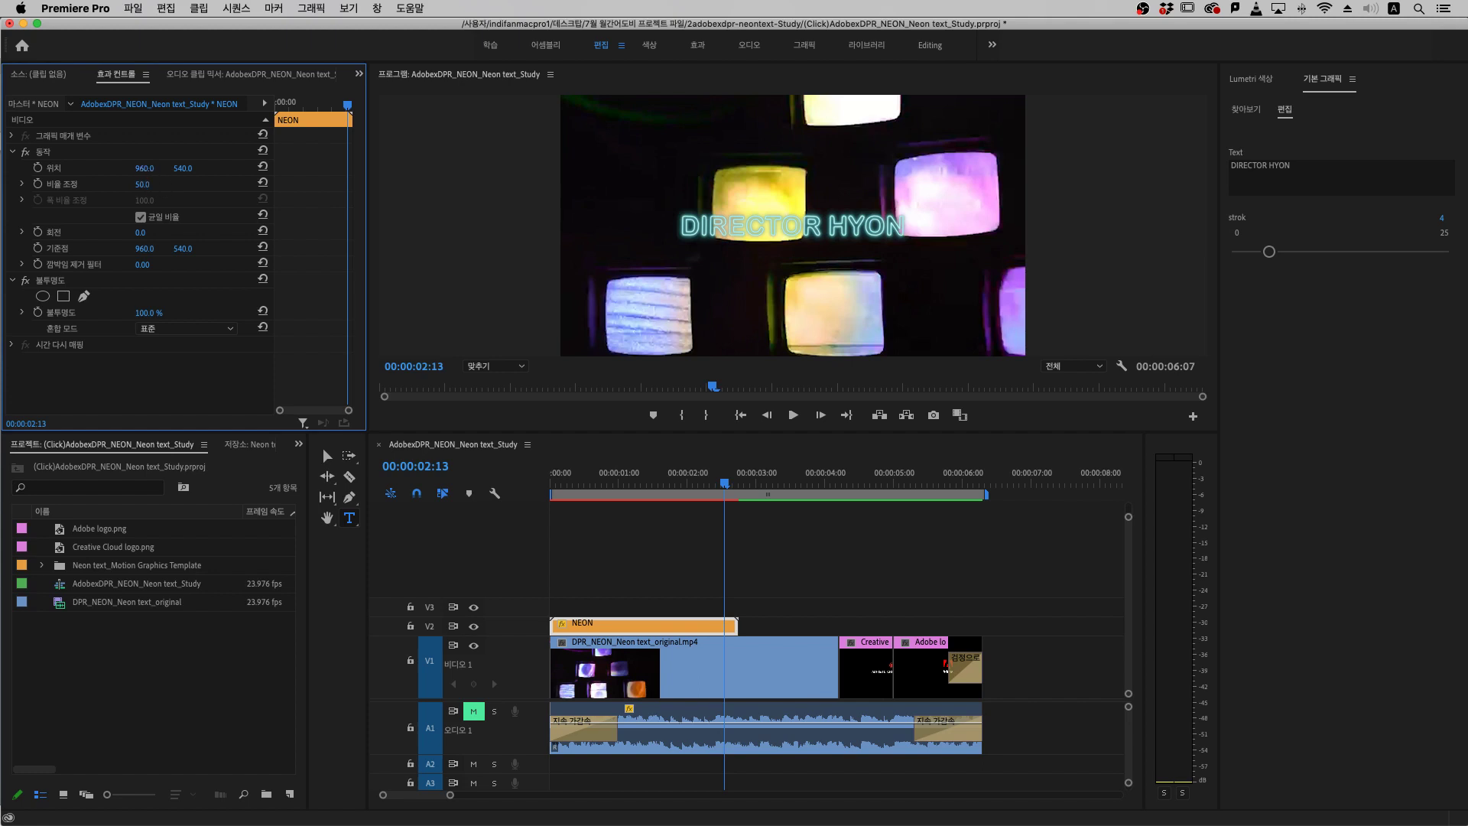
Move the neon title to position 627, 229 near the upper-left of the frame and play the result
{"action": "left_click_drag", "start_coordinate": [146, 168], "coordinate": [30, 169]}
{"action": "left_click_drag", "start_coordinate": [185, 168], "coordinate": [321, 310]}
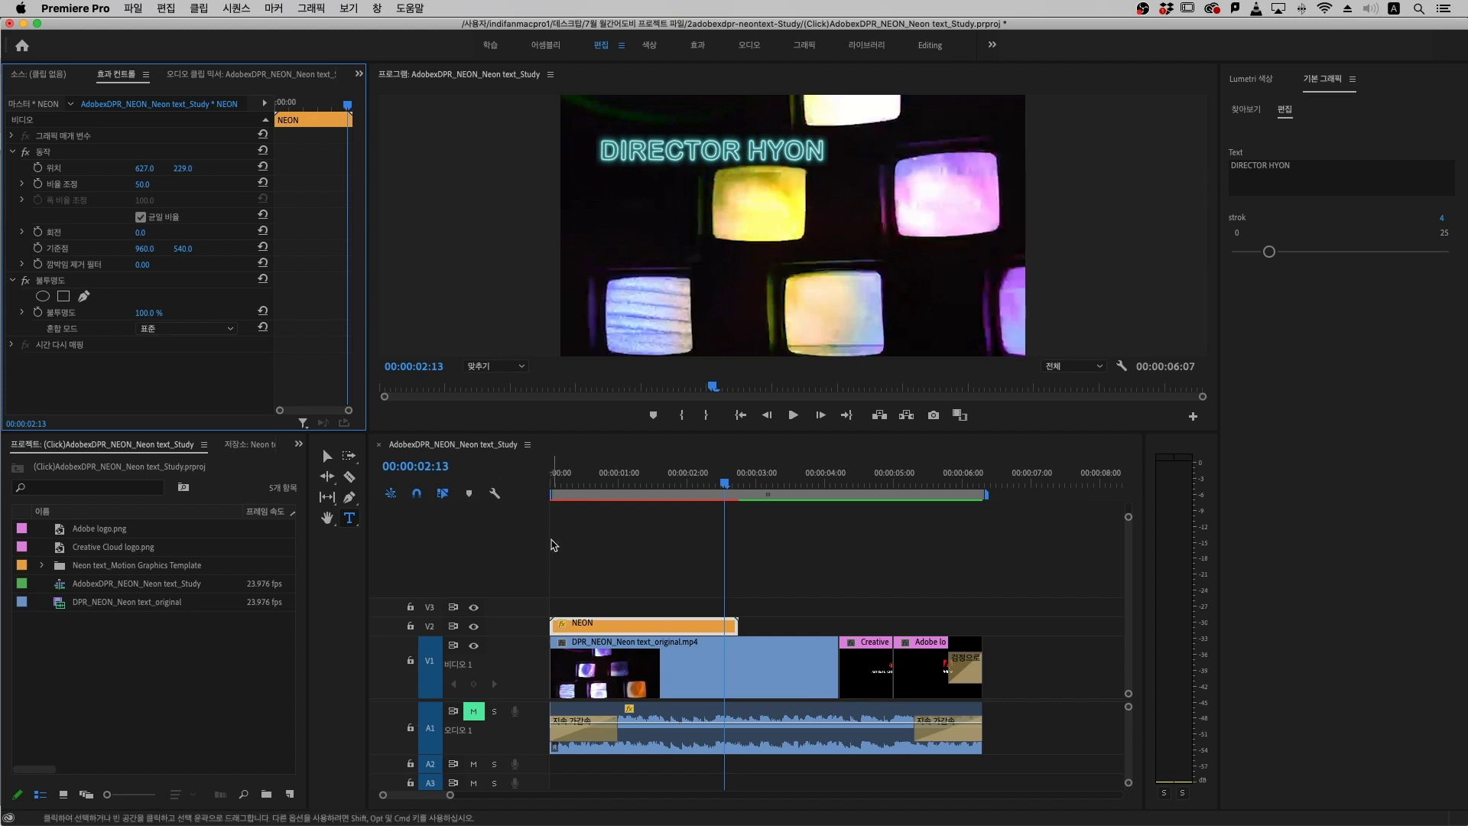
{"action": "left_click", "coordinate": [554, 484]}
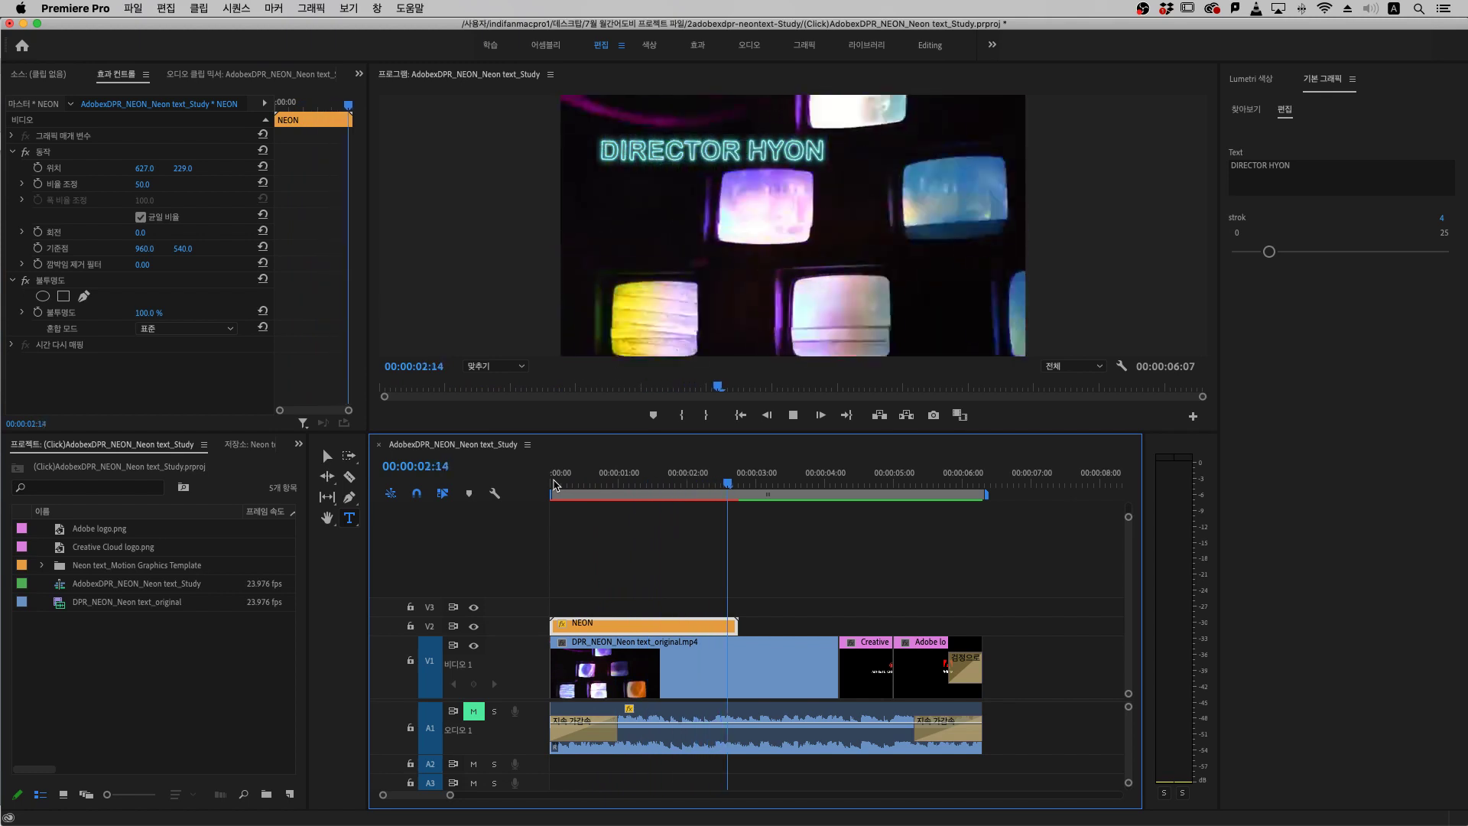
{"action": "key", "text": "space"}
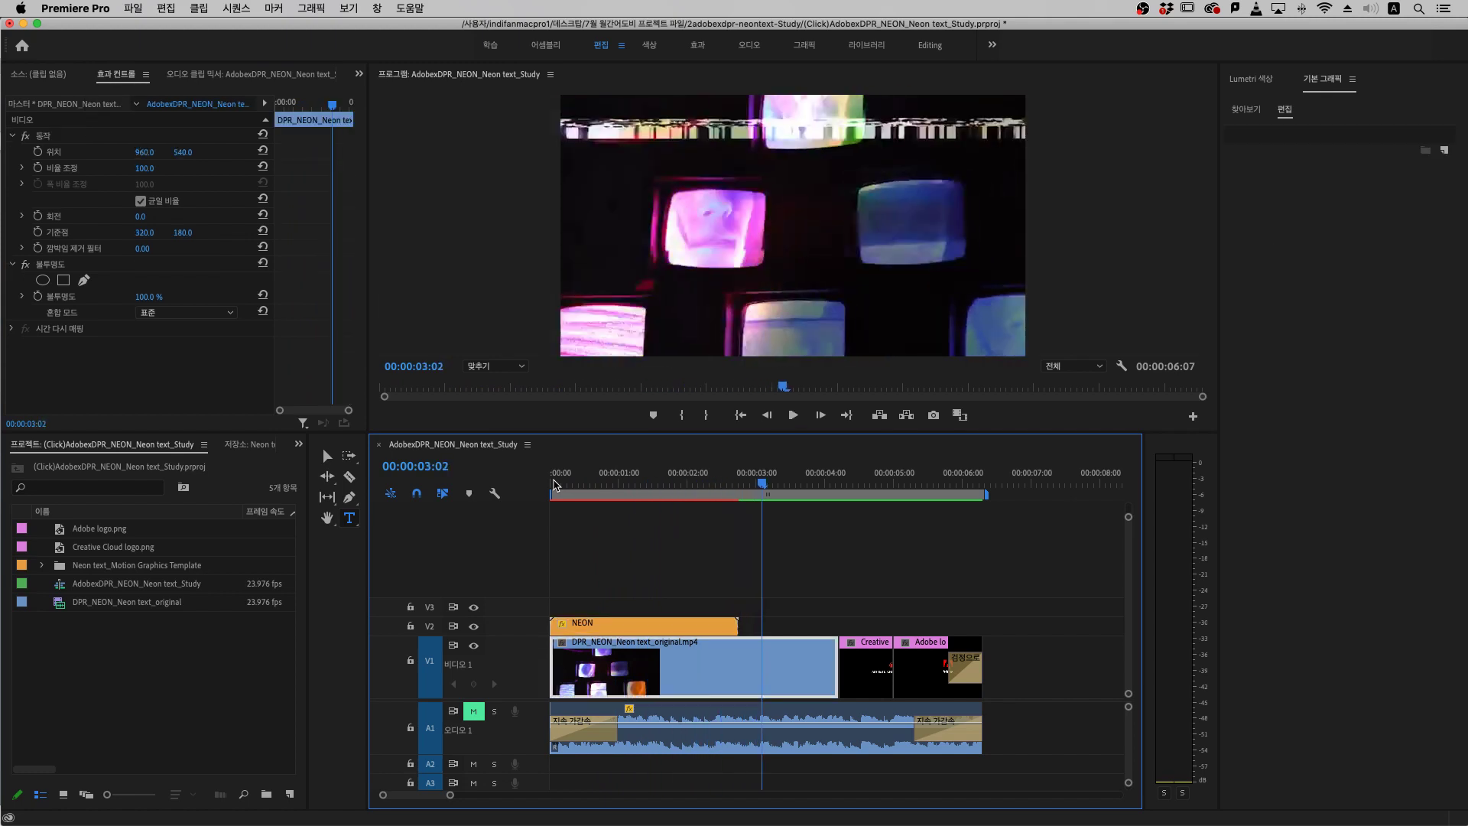
Reset the NEON title clip's position and scale to their default values
{"action": "left_click", "coordinate": [702, 483]}
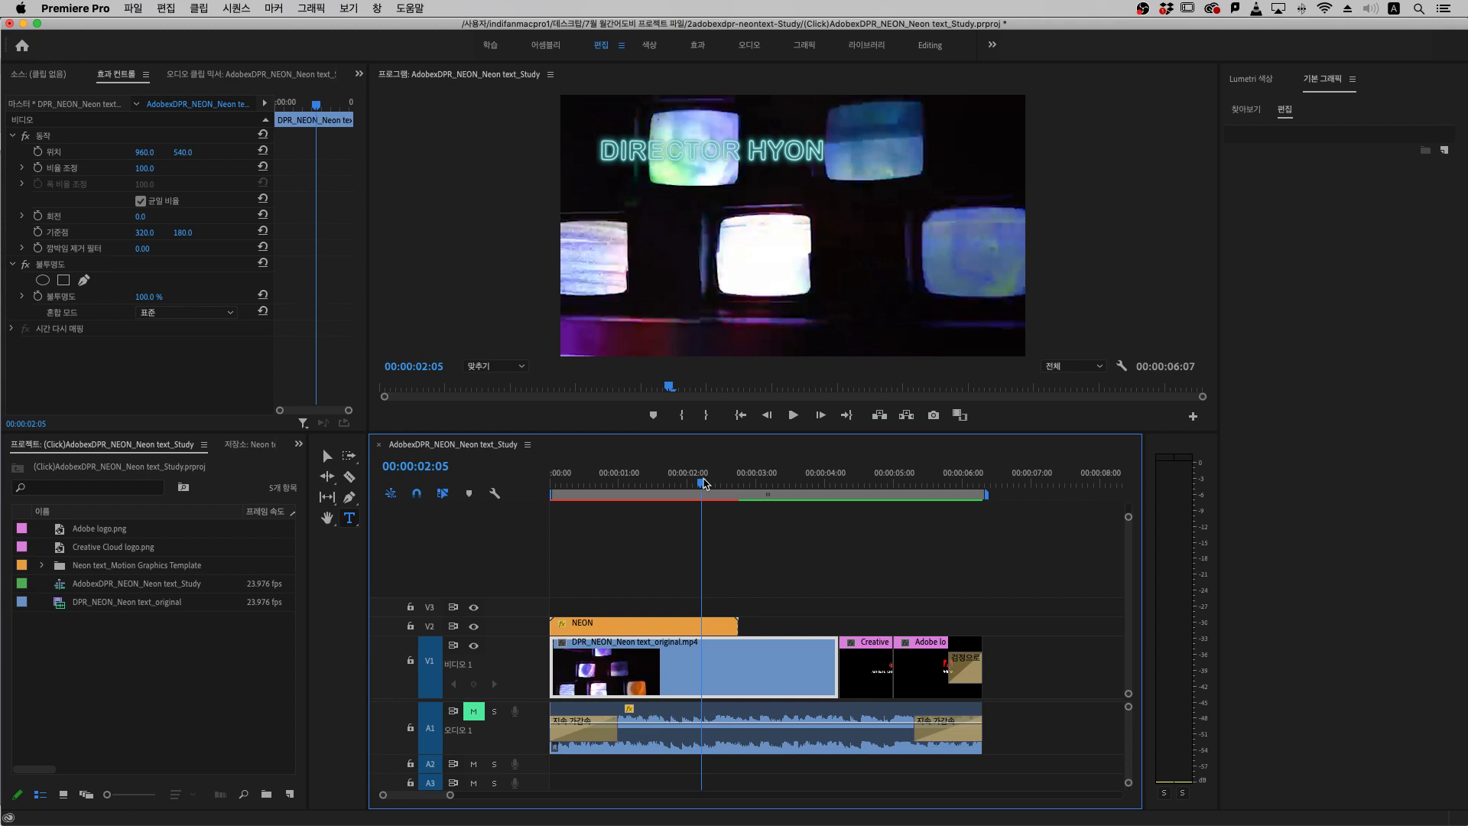
{"action": "left_click", "coordinate": [263, 156]}
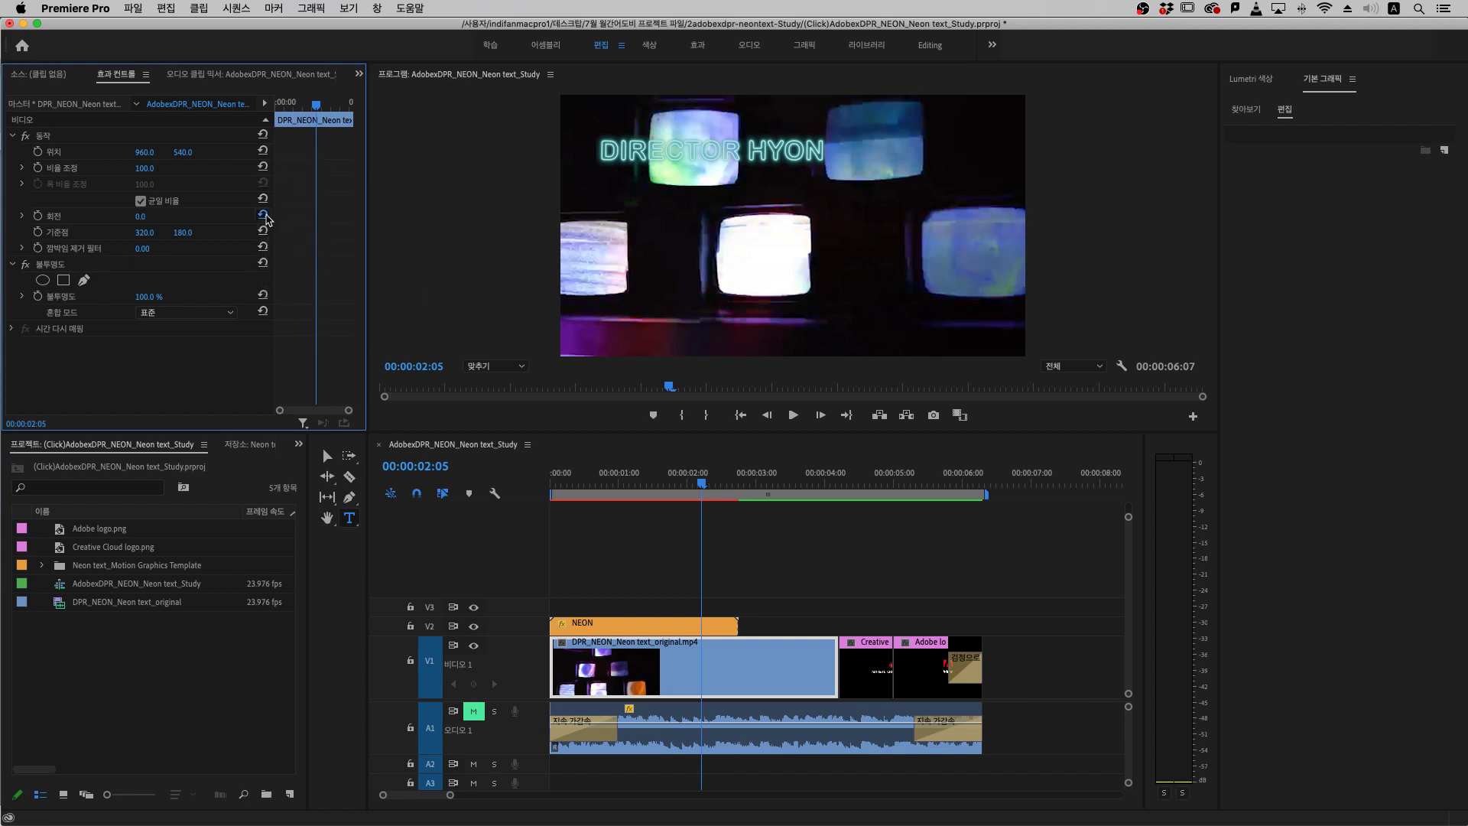
{"action": "left_click", "coordinate": [581, 623]}
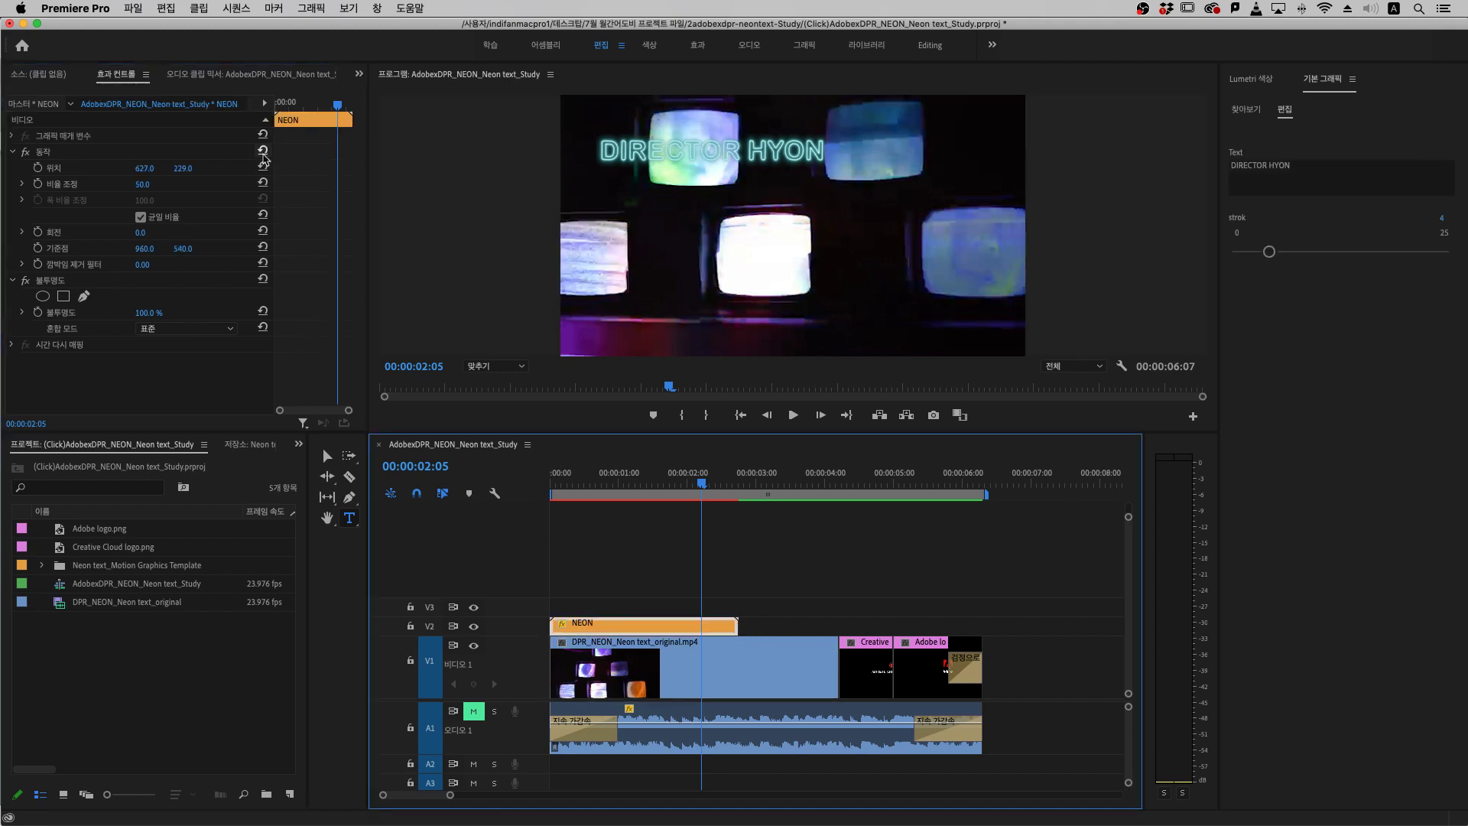
{"action": "left_click", "coordinate": [263, 167]}
{"action": "left_click", "coordinate": [263, 183]}
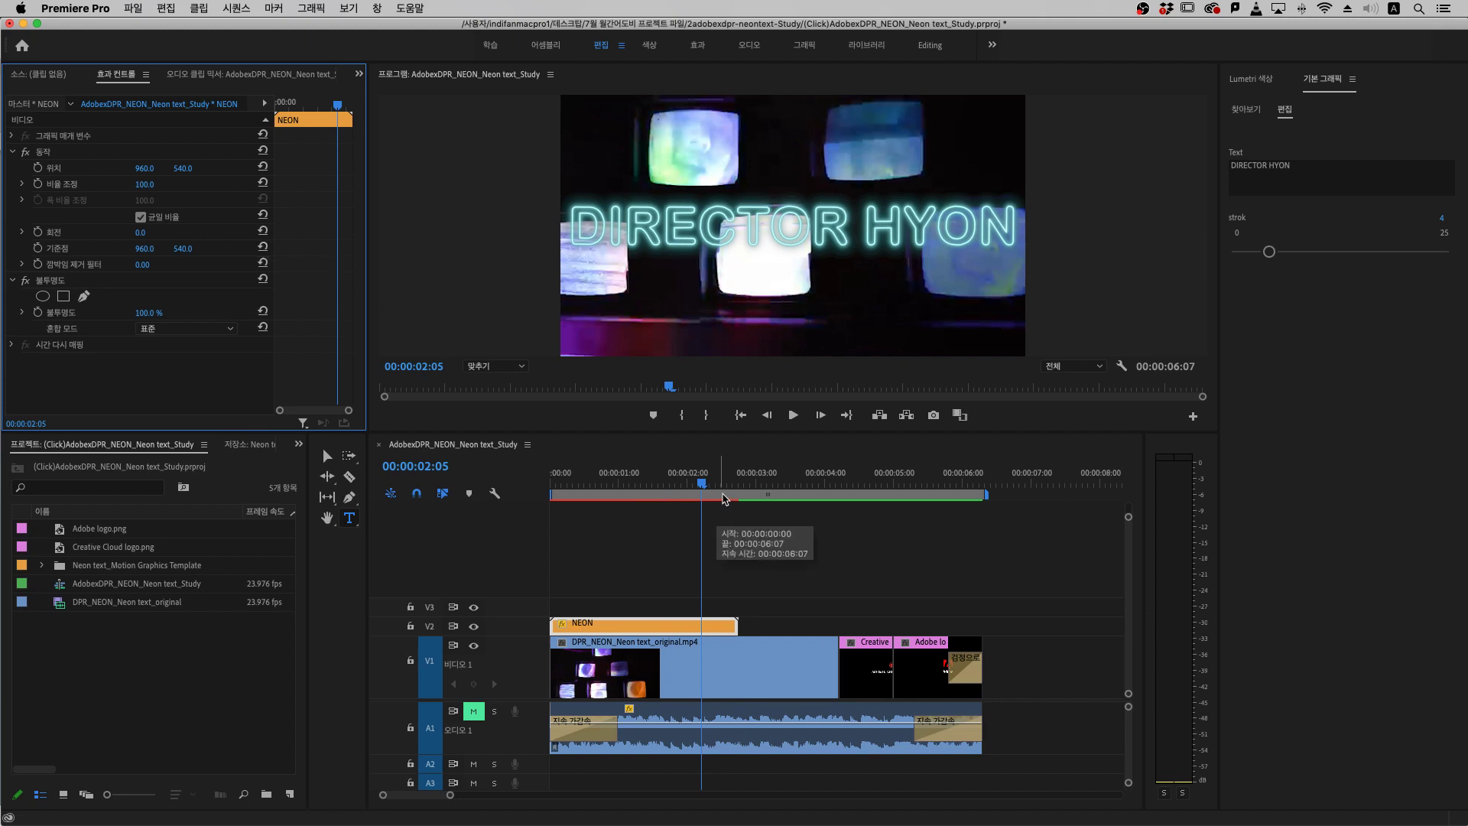
Park the playhead just past the end of the NEON title and switch to the Effects workspace with the effects library open
{"action": "left_click_drag", "start_coordinate": [721, 487], "coordinate": [746, 493]}
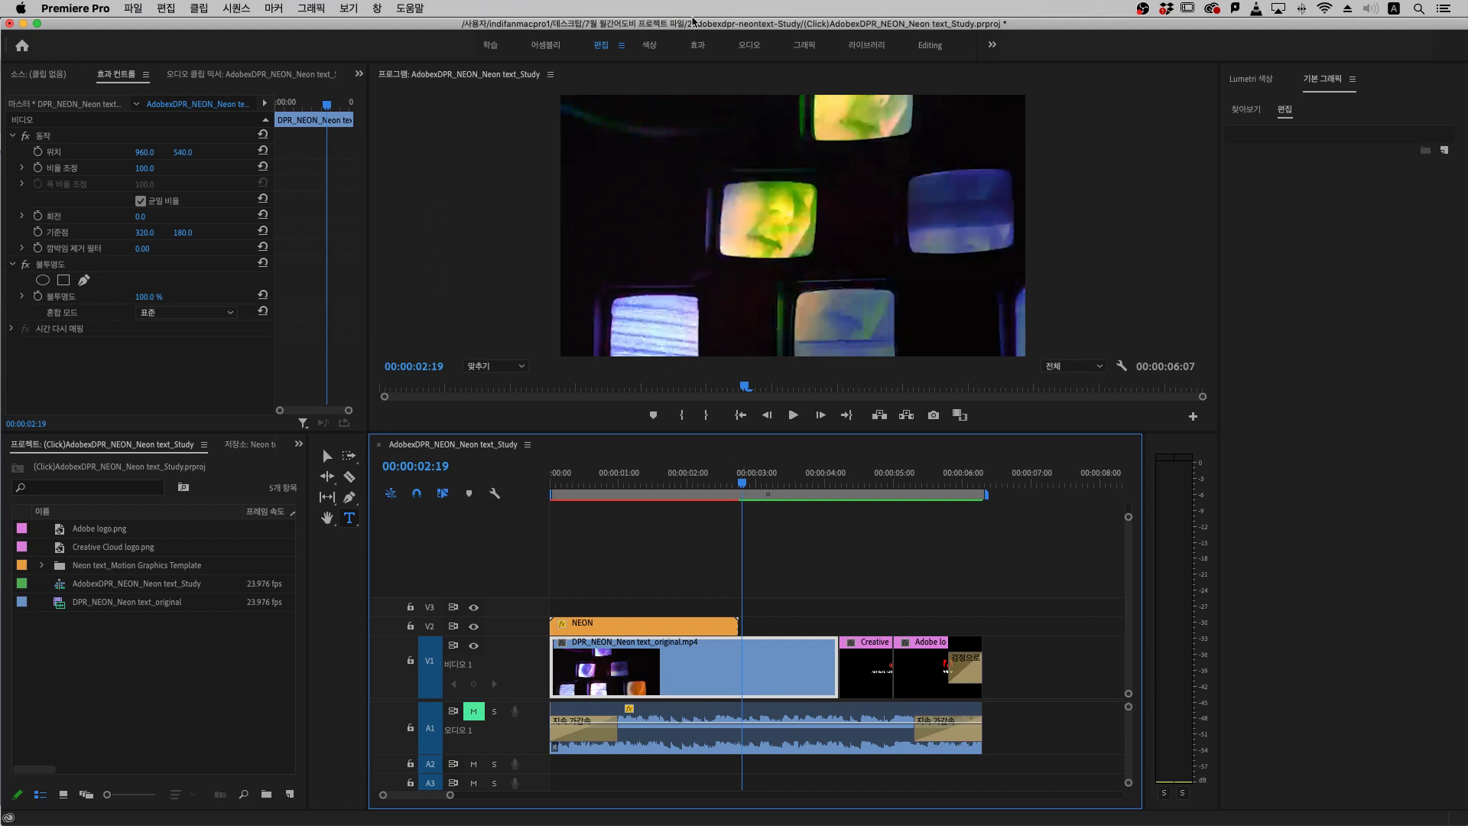
{"action": "left_click", "coordinate": [697, 46]}
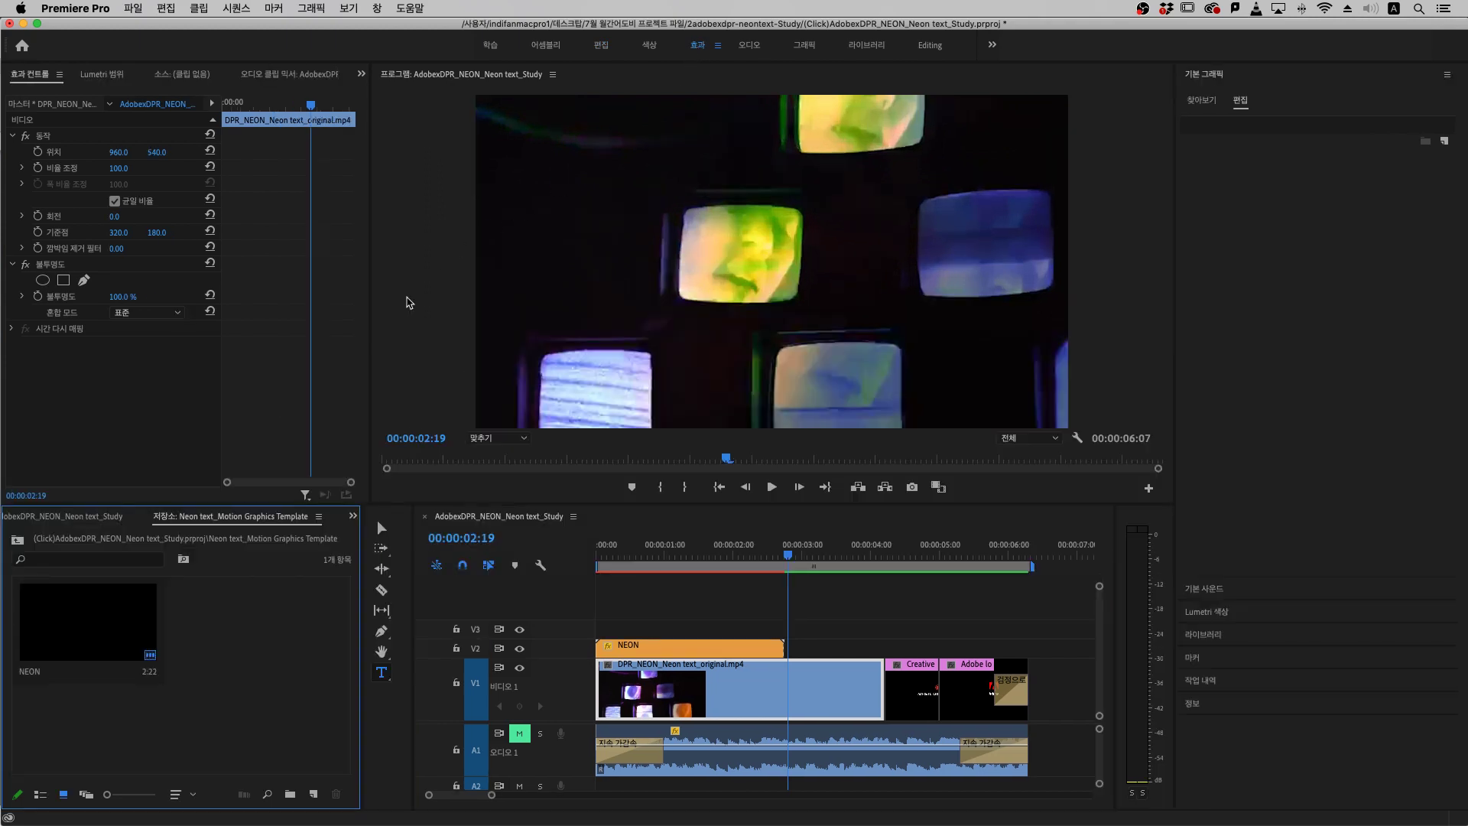
{"action": "left_click", "coordinate": [353, 516]}
{"action": "left_click", "coordinate": [373, 533]}
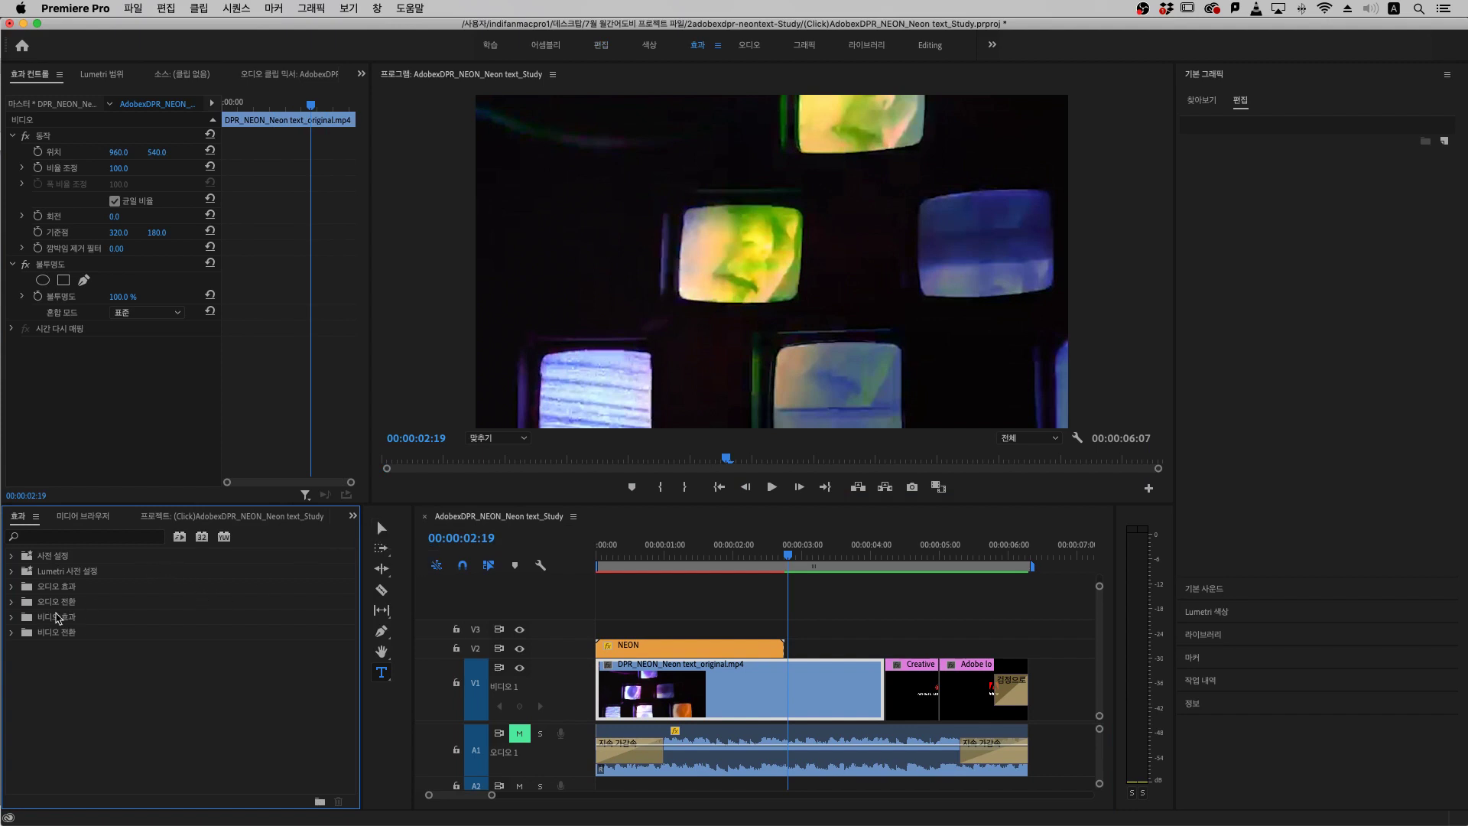
Apply the Cross Dissolve (교차 디졸브) video transition to the end of the NEON title clip on V2
{"action": "left_click", "coordinate": [12, 633]}
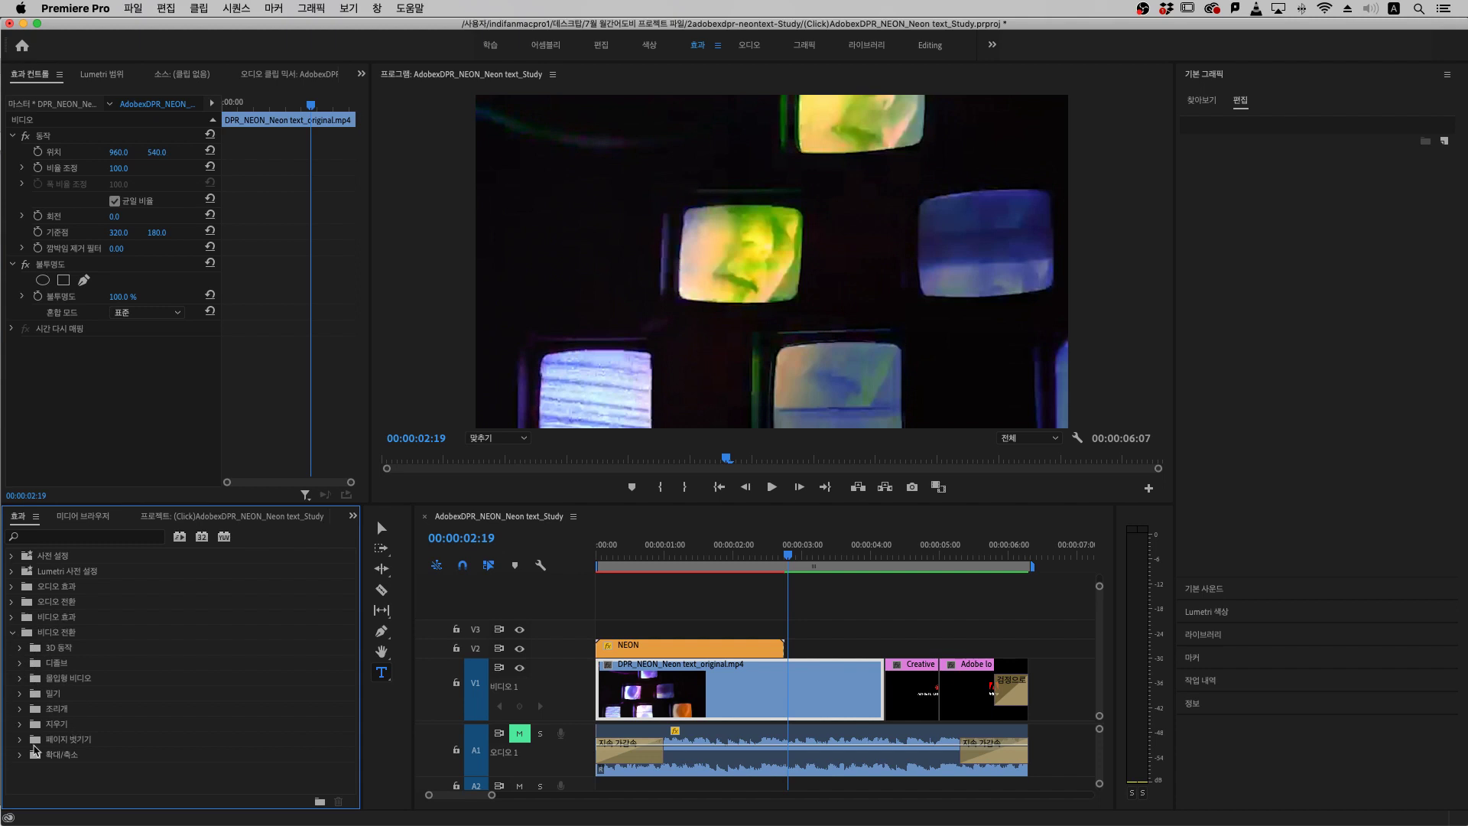
{"action": "left_click", "coordinate": [20, 663]}
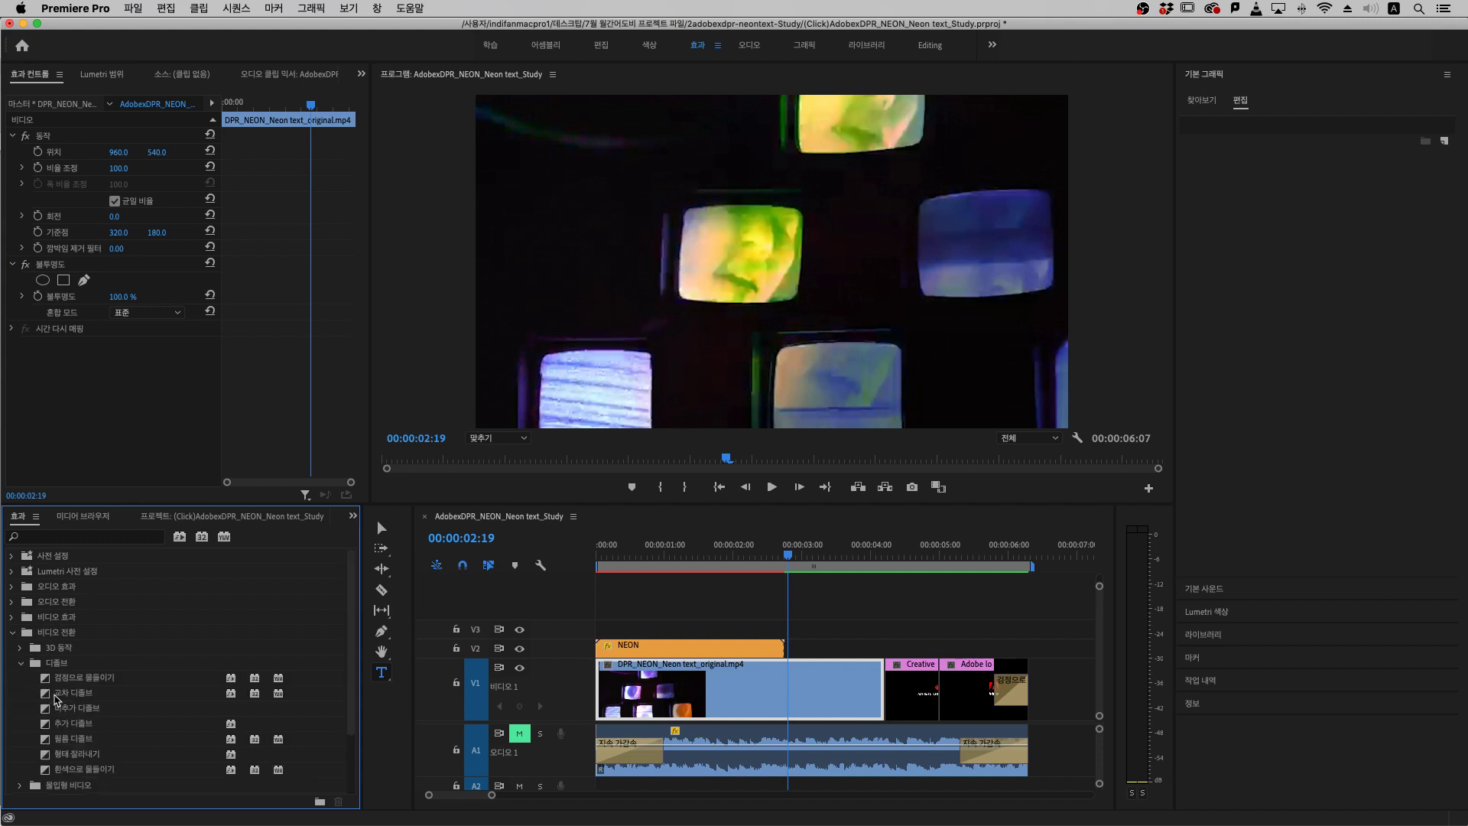
{"action": "left_click_drag", "start_coordinate": [57, 697], "coordinate": [779, 652]}
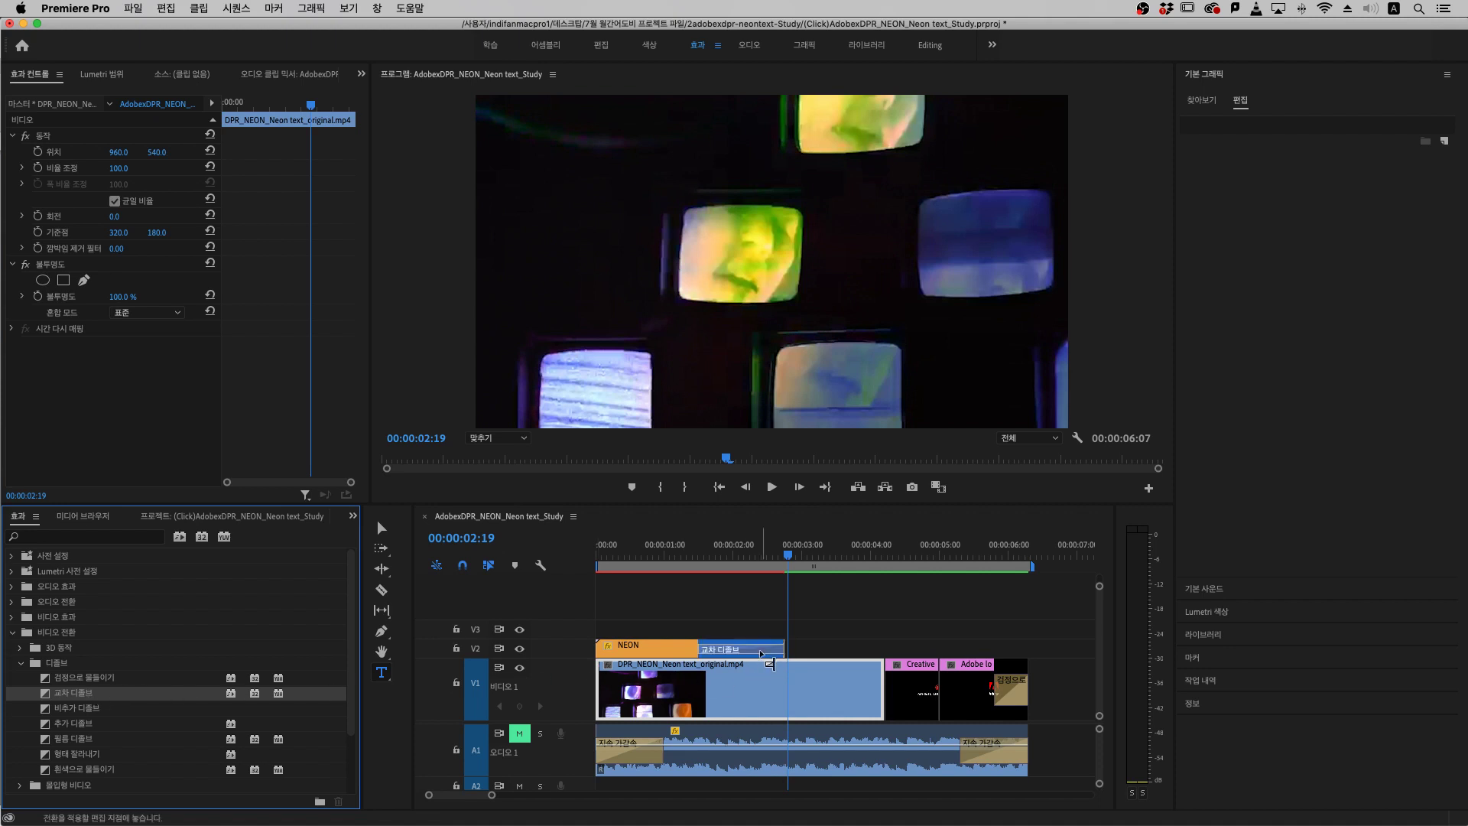
{"action": "mouse_move", "coordinate": [761, 655]}
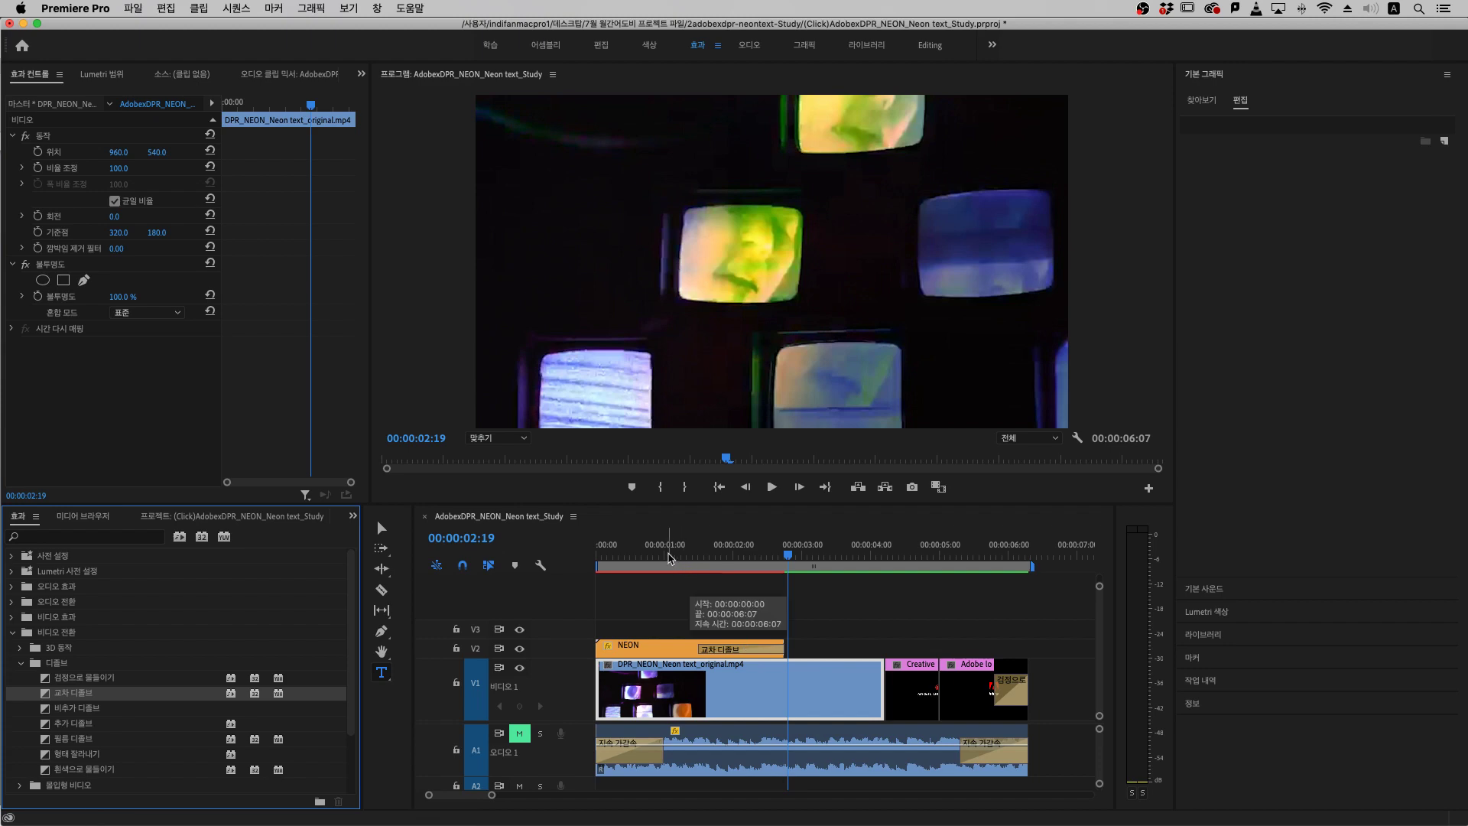
Play the sequence from 00:00:00:18 past the end of the NEON title to review its Cross Dissolve
{"action": "left_click", "coordinate": [648, 555]}
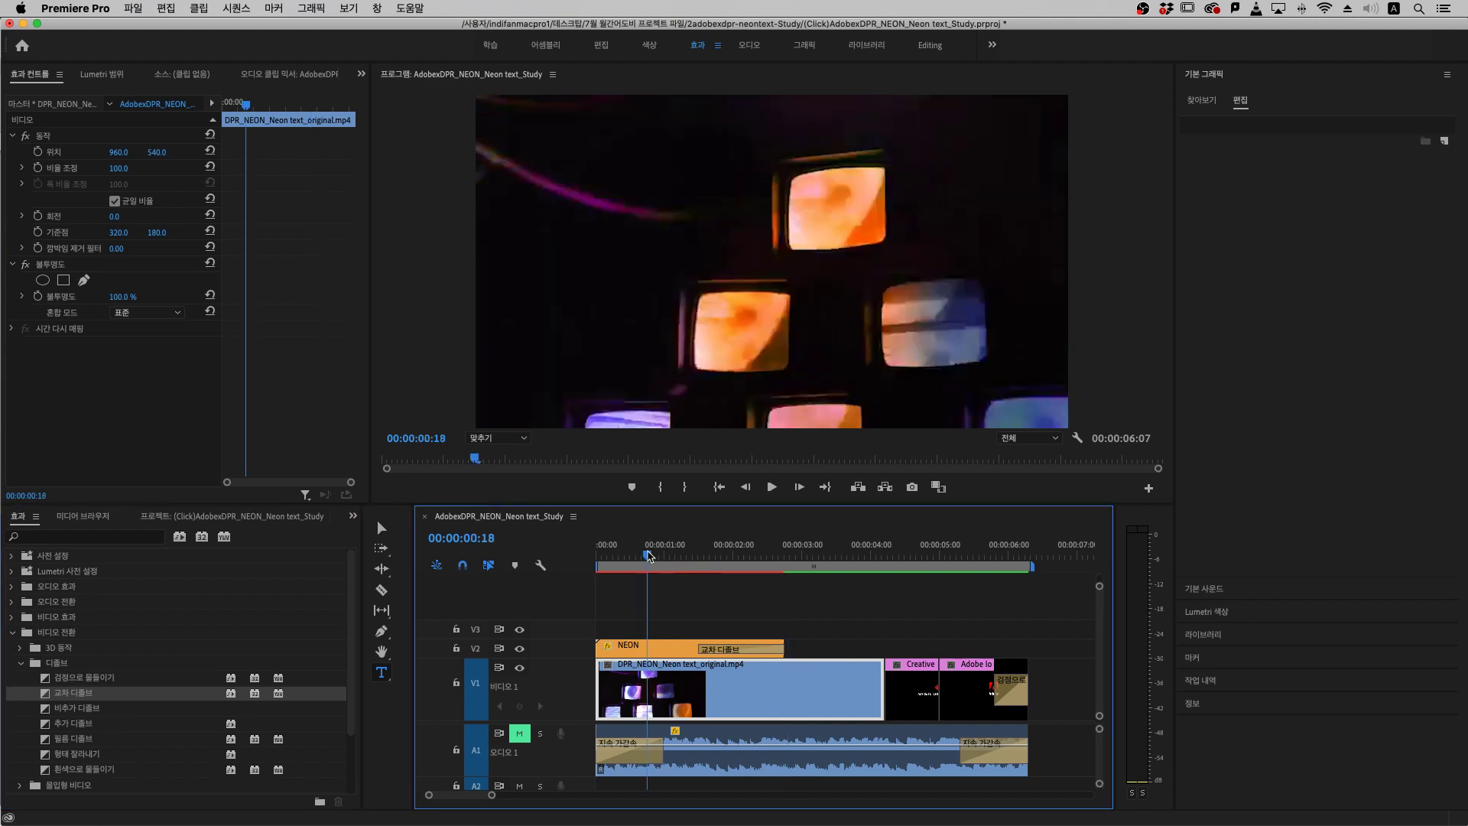
{"action": "key", "text": "space"}
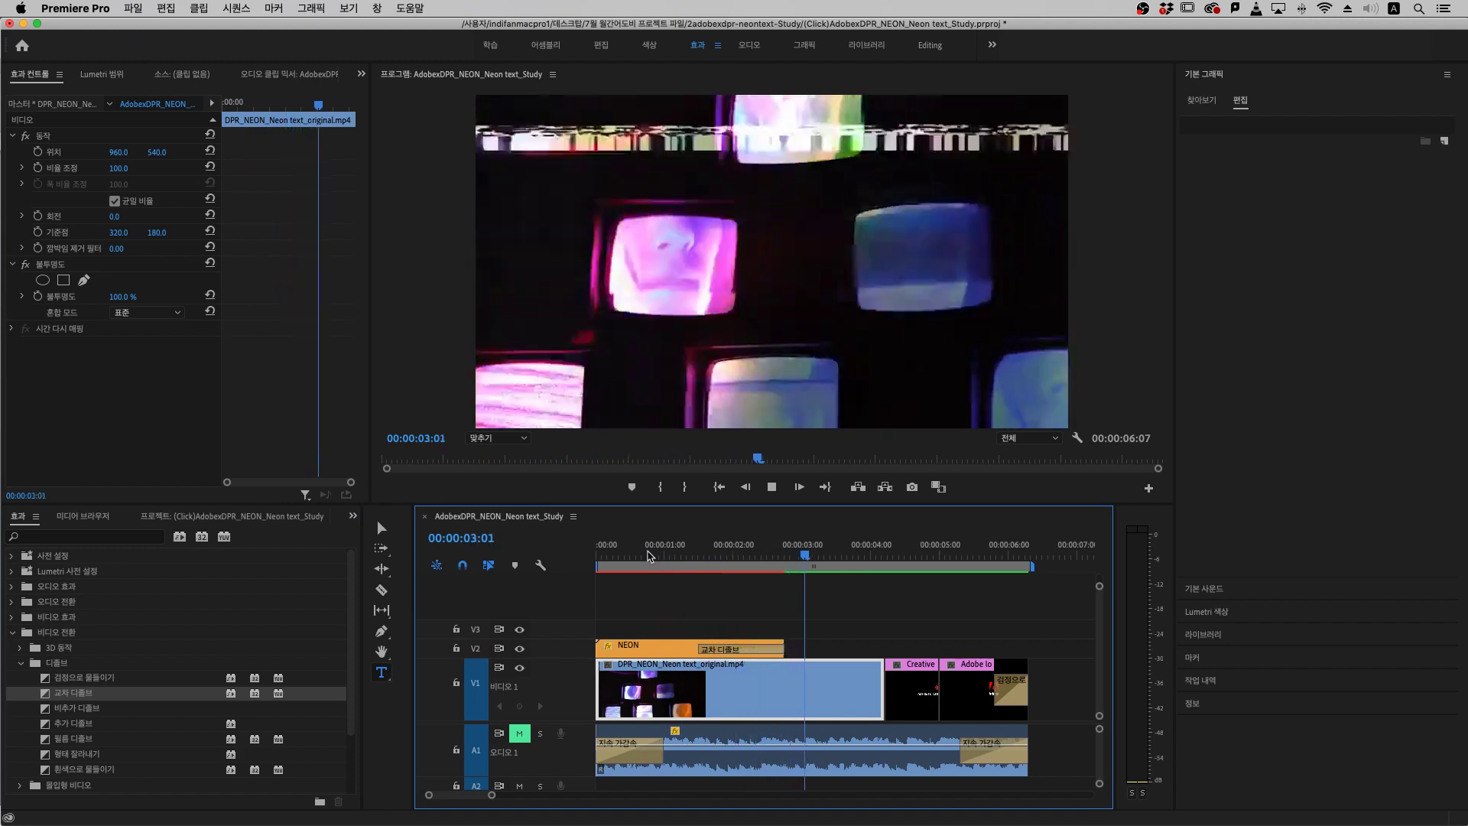
{"action": "key", "text": "space"}
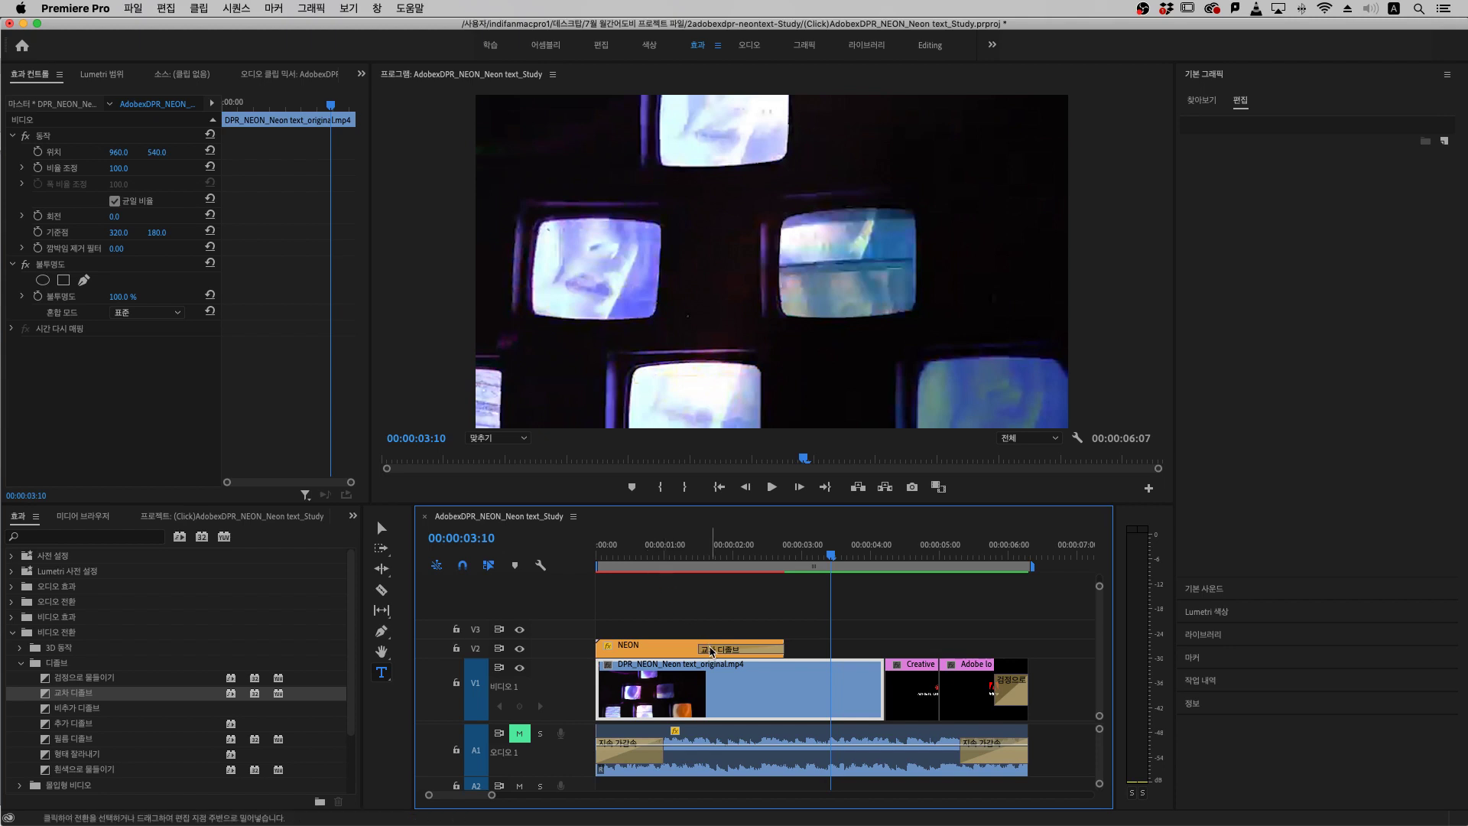
Shorten the Cross Dissolve at the end of the NEON clip by moving its start later, and play the faster fade
{"action": "left_click", "coordinate": [703, 650]}
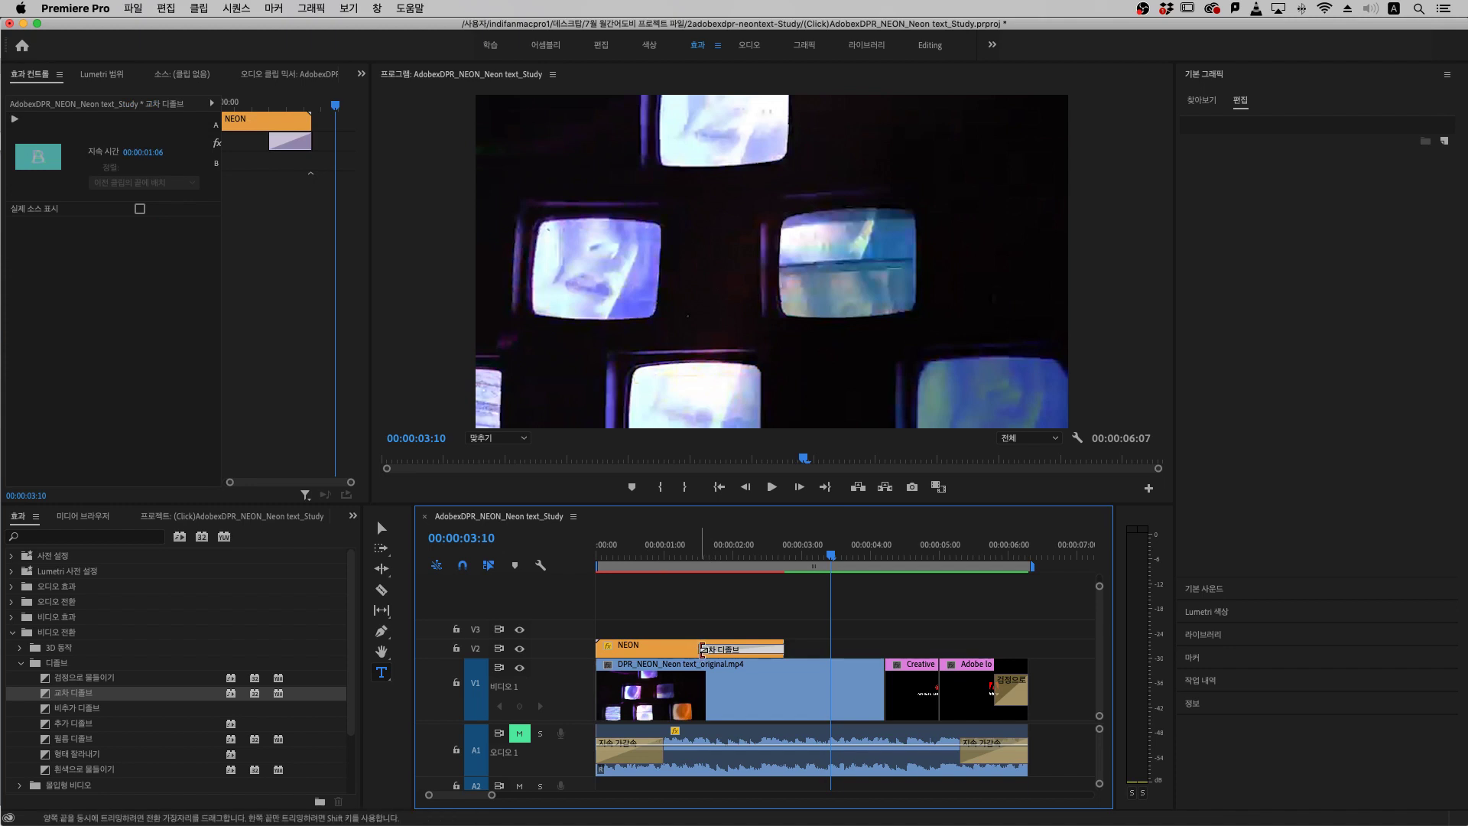
{"action": "left_click_drag", "start_coordinate": [701, 650], "coordinate": [747, 650]}
{"action": "left_click", "coordinate": [739, 555]}
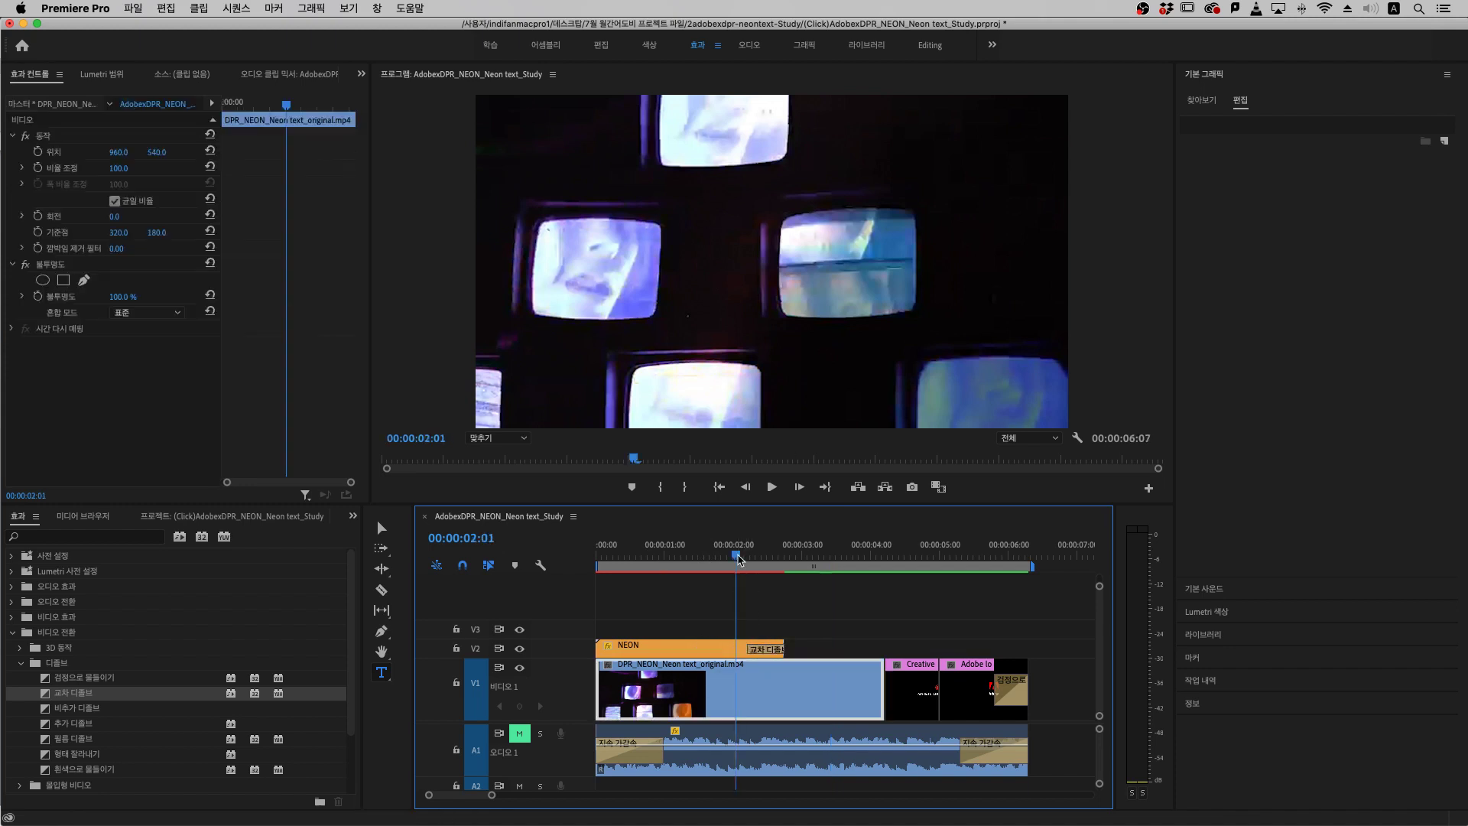
{"action": "key", "text": "space"}
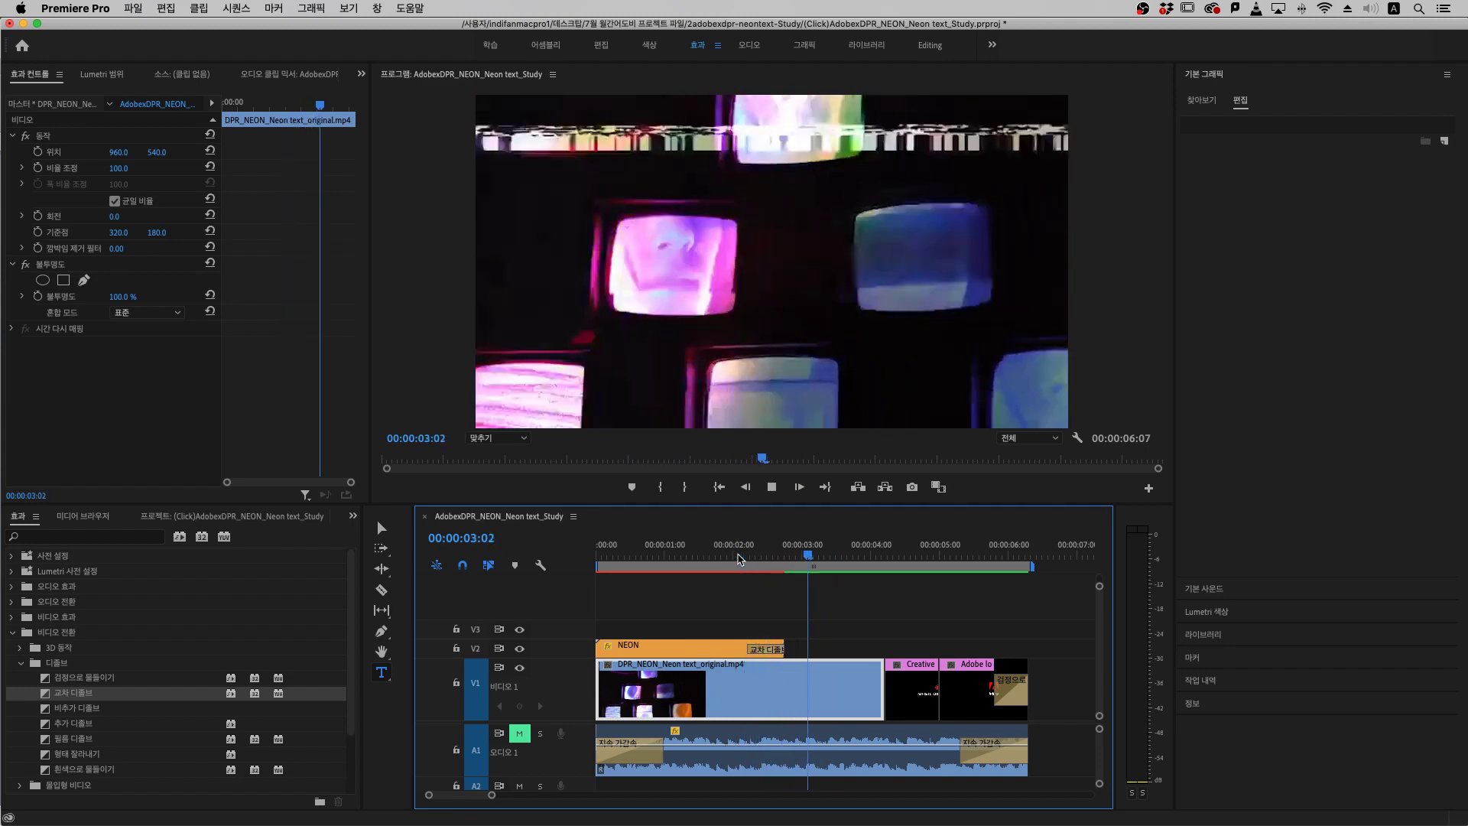
{"action": "key", "text": "space"}
Extend the Cross Dissolve on the NEON clip to a duration of 00:00:02:00 and play the slower fade
{"action": "left_click_drag", "start_coordinate": [749, 649], "coordinate": [646, 649]}
{"action": "left_click", "coordinate": [635, 552]}
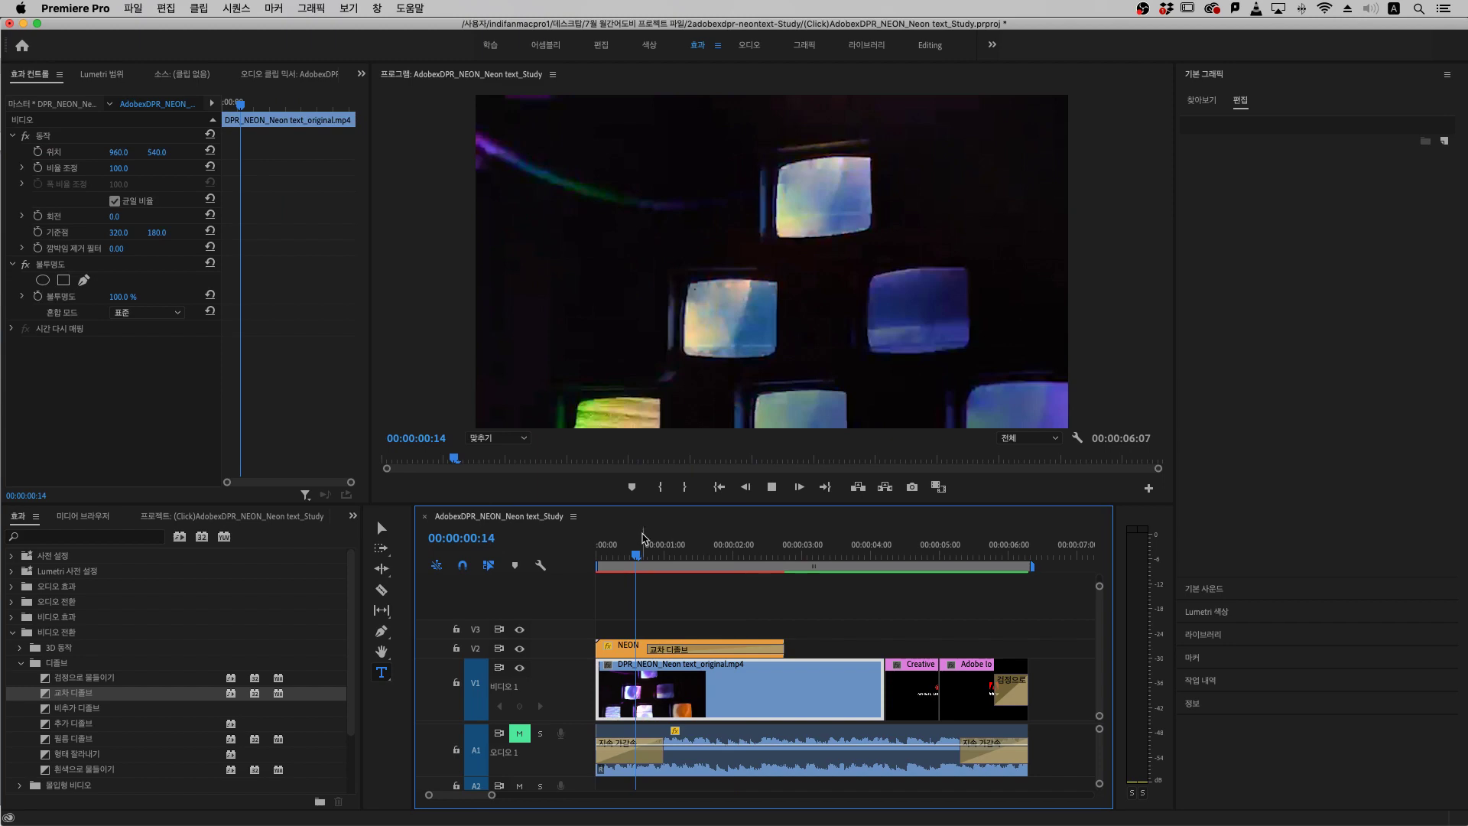
{"action": "key", "text": "space"}
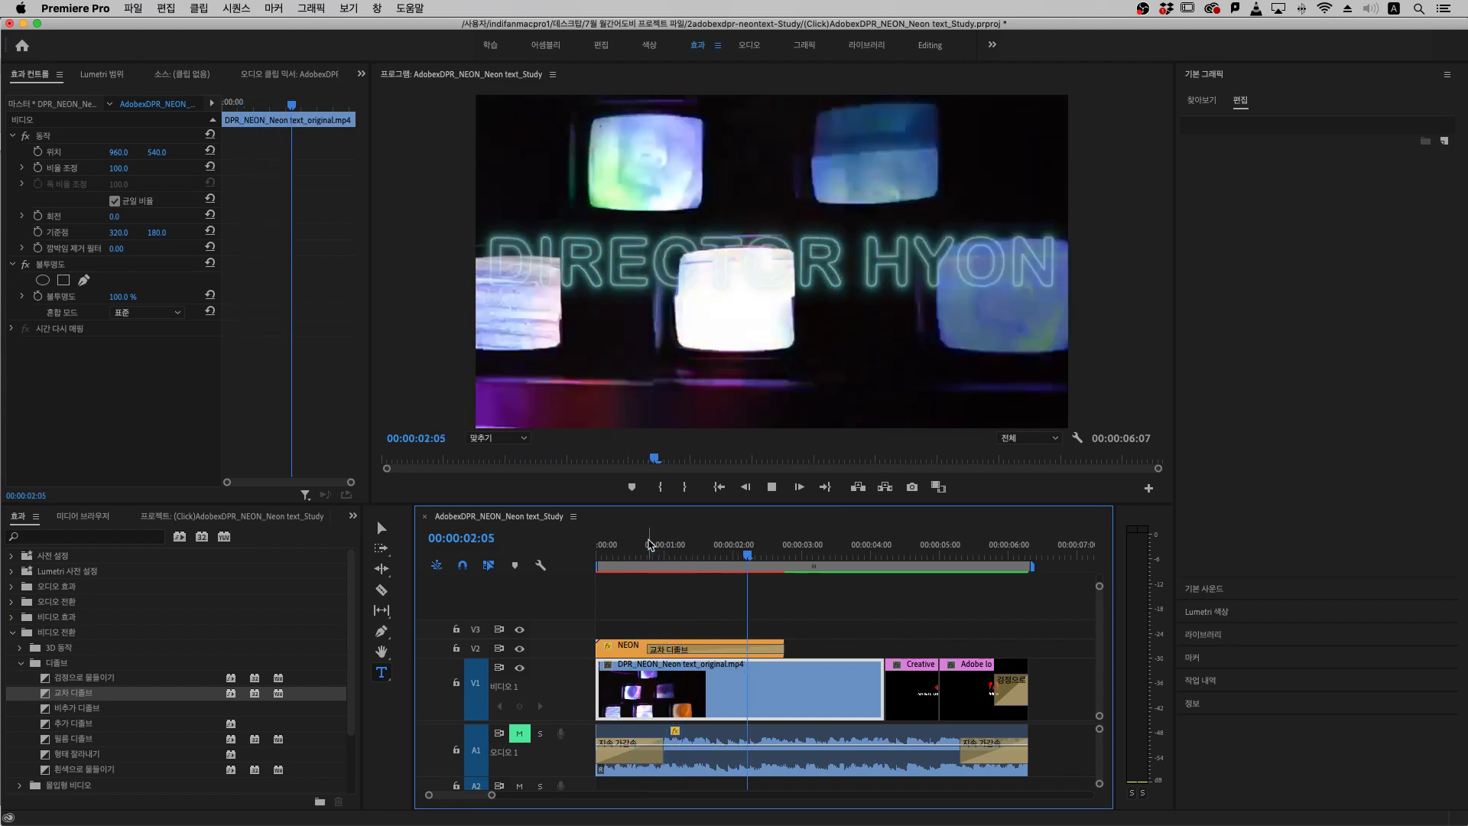
{"action": "key", "text": "space"}
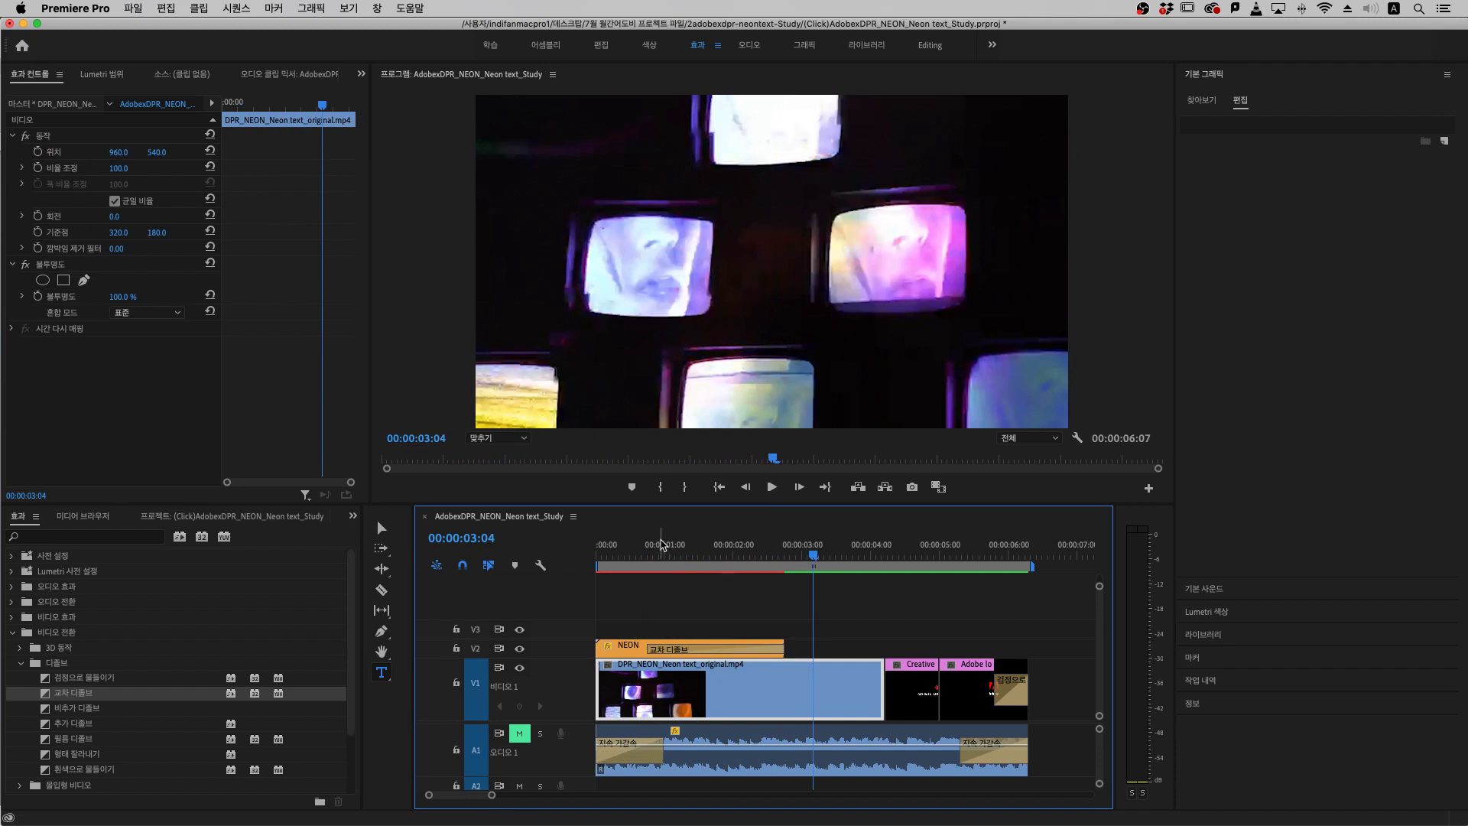
Delete the Cross Dissolve from the end of the NEON clip on V2
{"action": "left_click", "coordinate": [694, 651]}
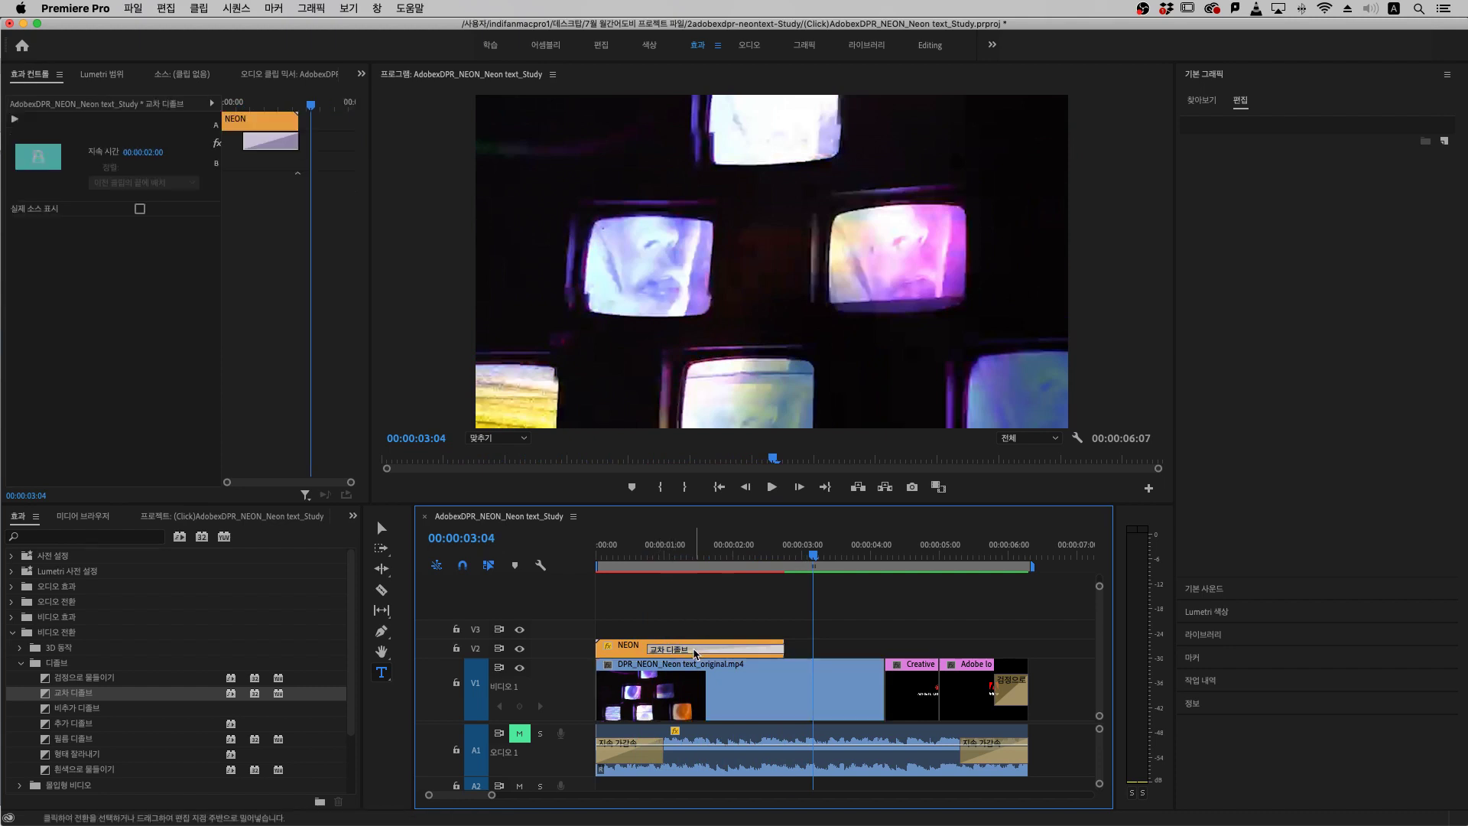
{"action": "key", "text": "Delete"}
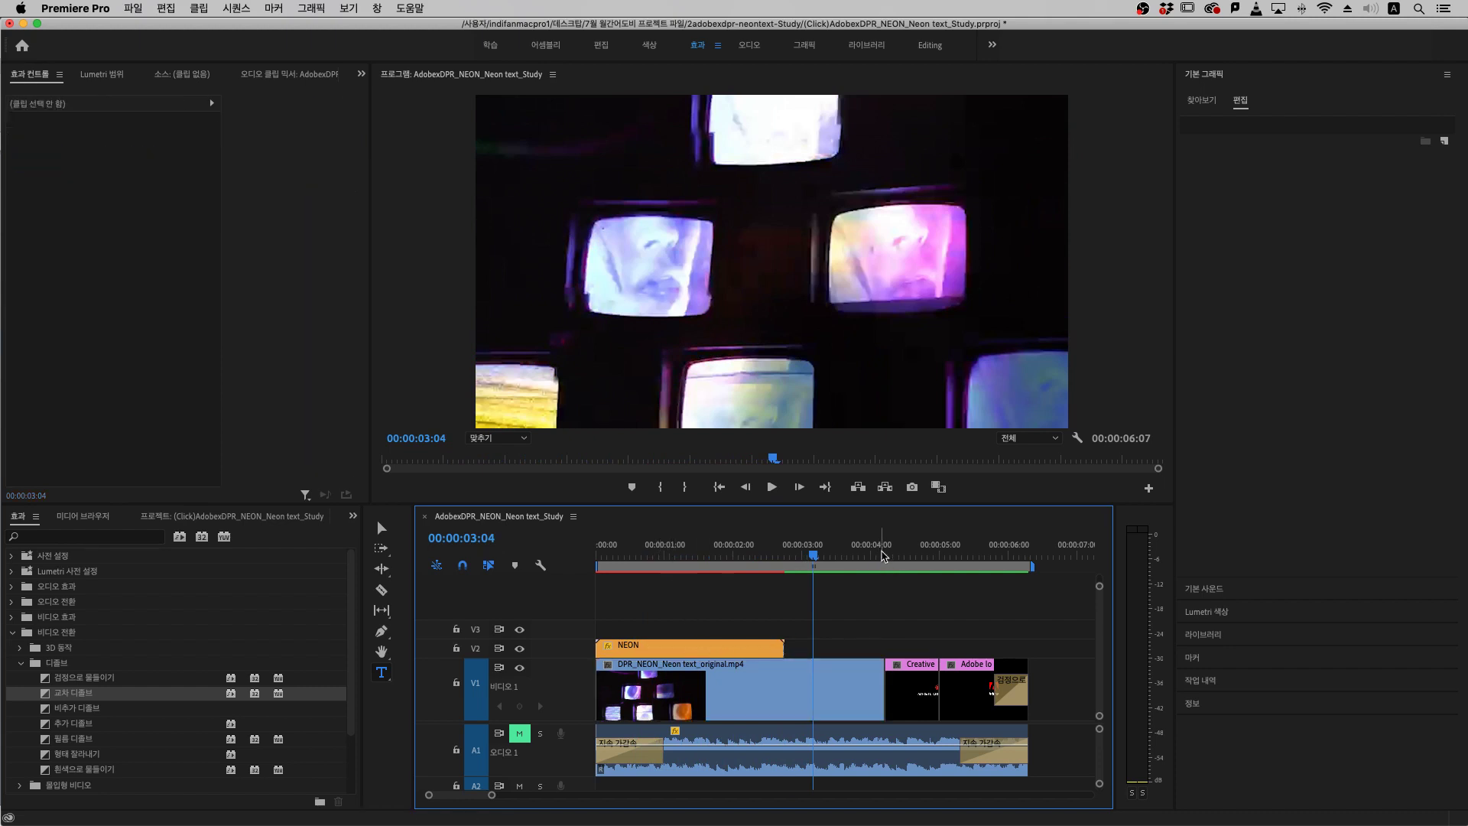
Step frame by frame across the cut between the original video footage and the Creative Cloud logo clip
{"action": "left_click", "coordinate": [880, 555]}
{"action": "key", "text": "Right"}
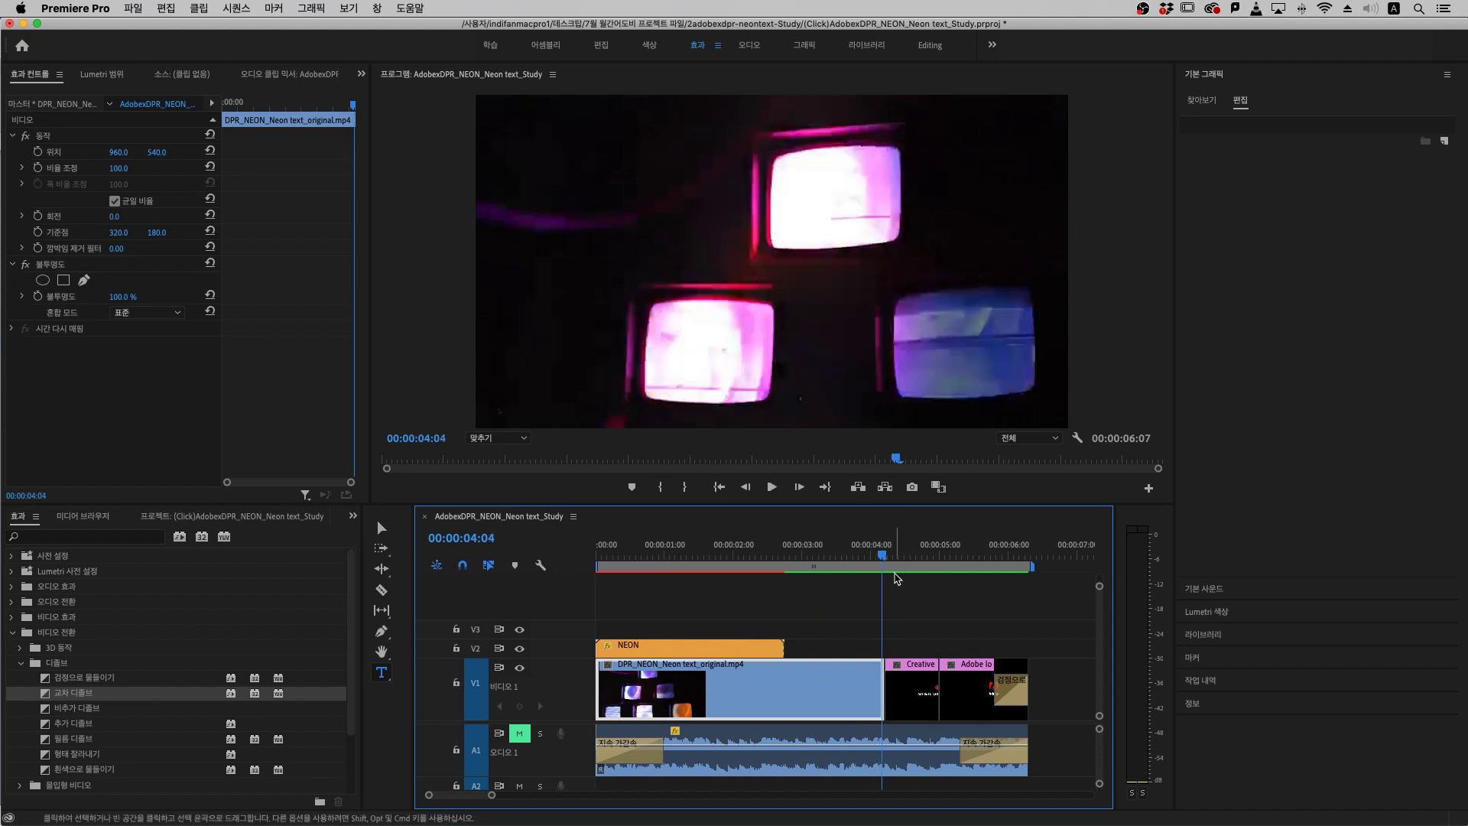
{"action": "key", "text": "Right"}
{"action": "key", "text": "Left"}
{"action": "key", "text": "Right"}
{"action": "key", "text": "Left"}
{"action": "key", "text": "Right"}
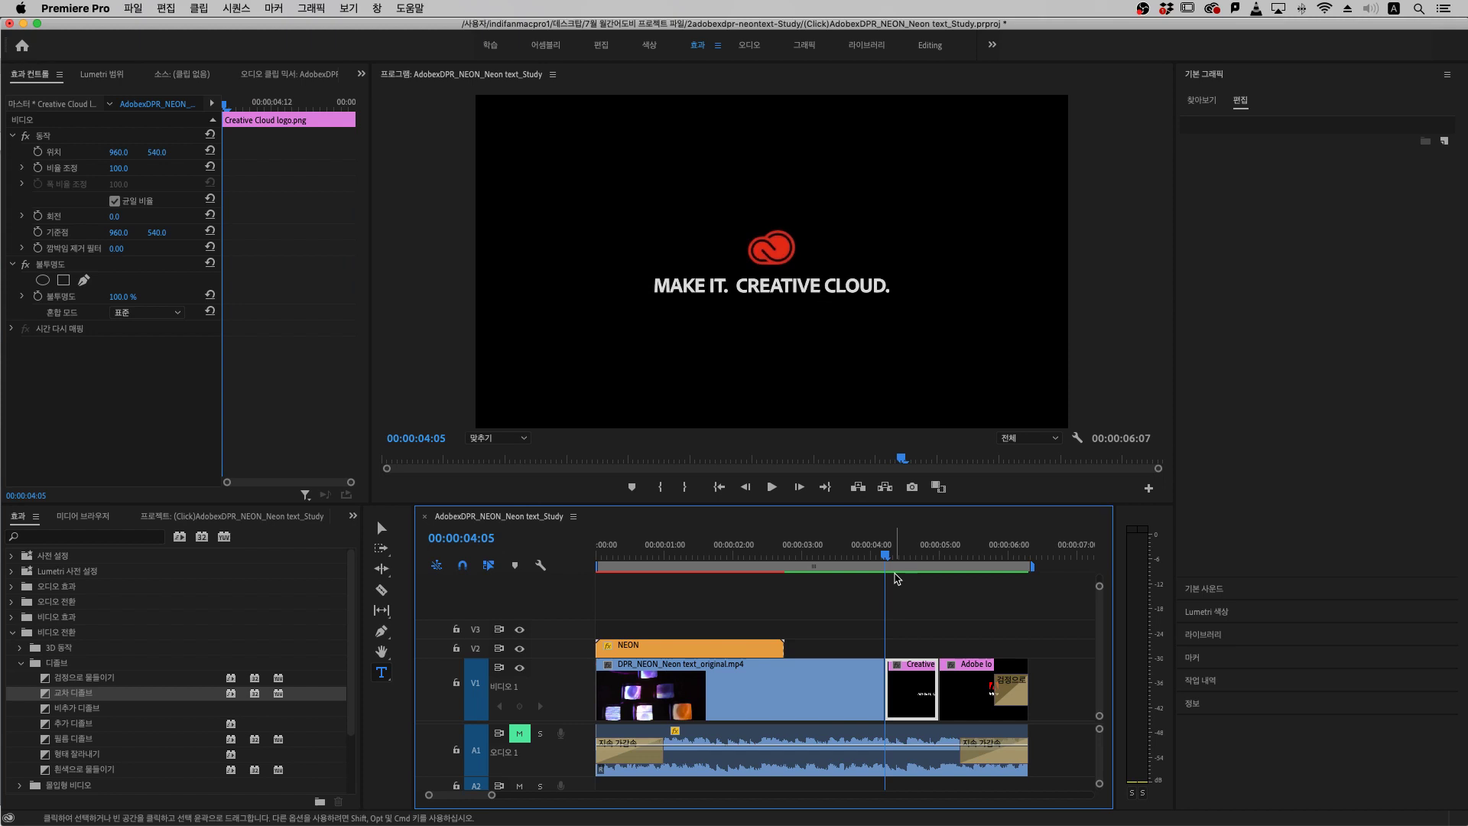
Try to extend the end of the NEON clip on V2 toward the end of the footage
{"action": "left_click", "coordinate": [770, 555]}
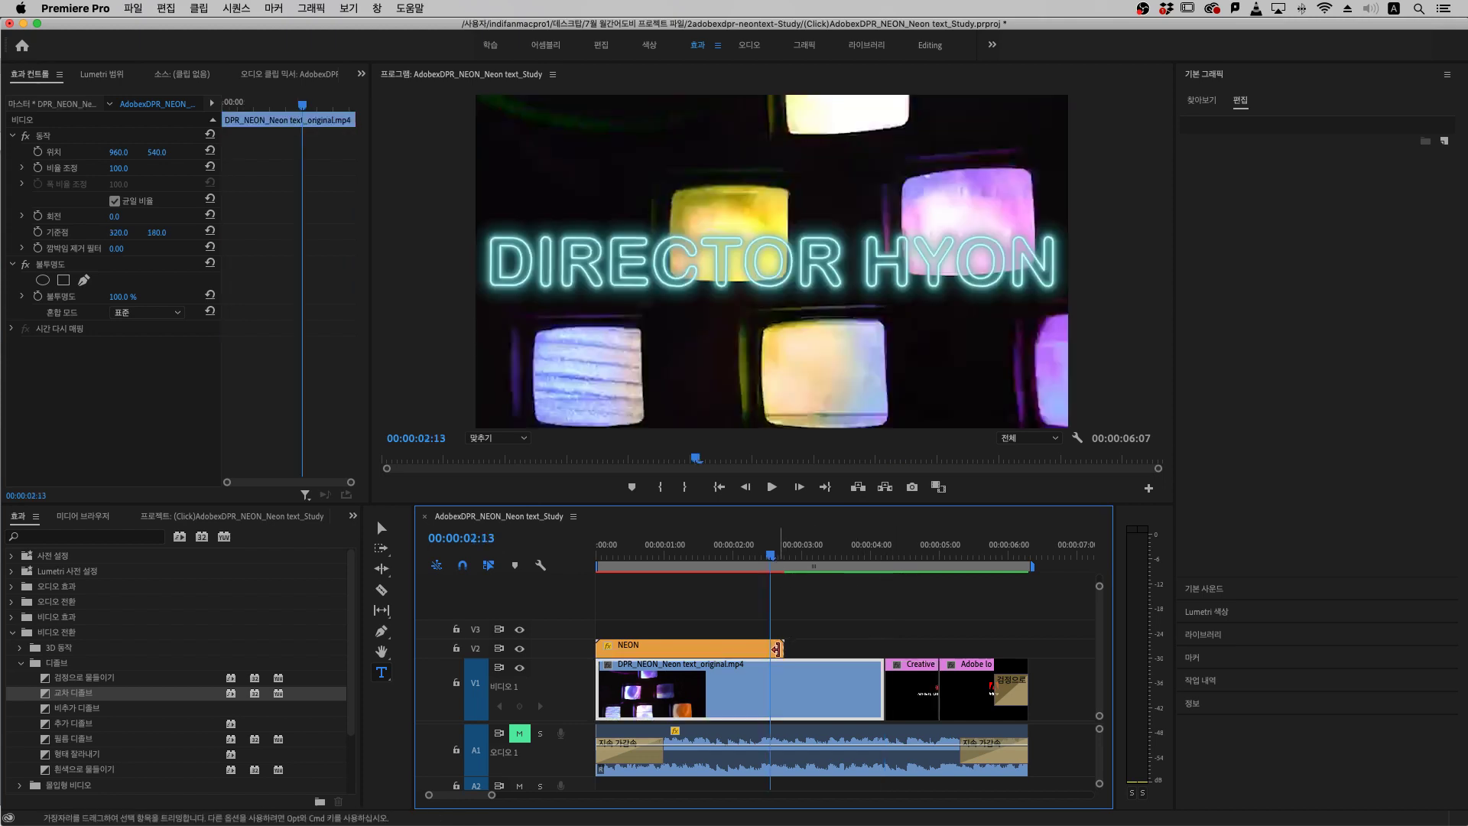
{"action": "left_click", "coordinate": [776, 649]}
{"action": "left_click", "coordinate": [790, 651]}
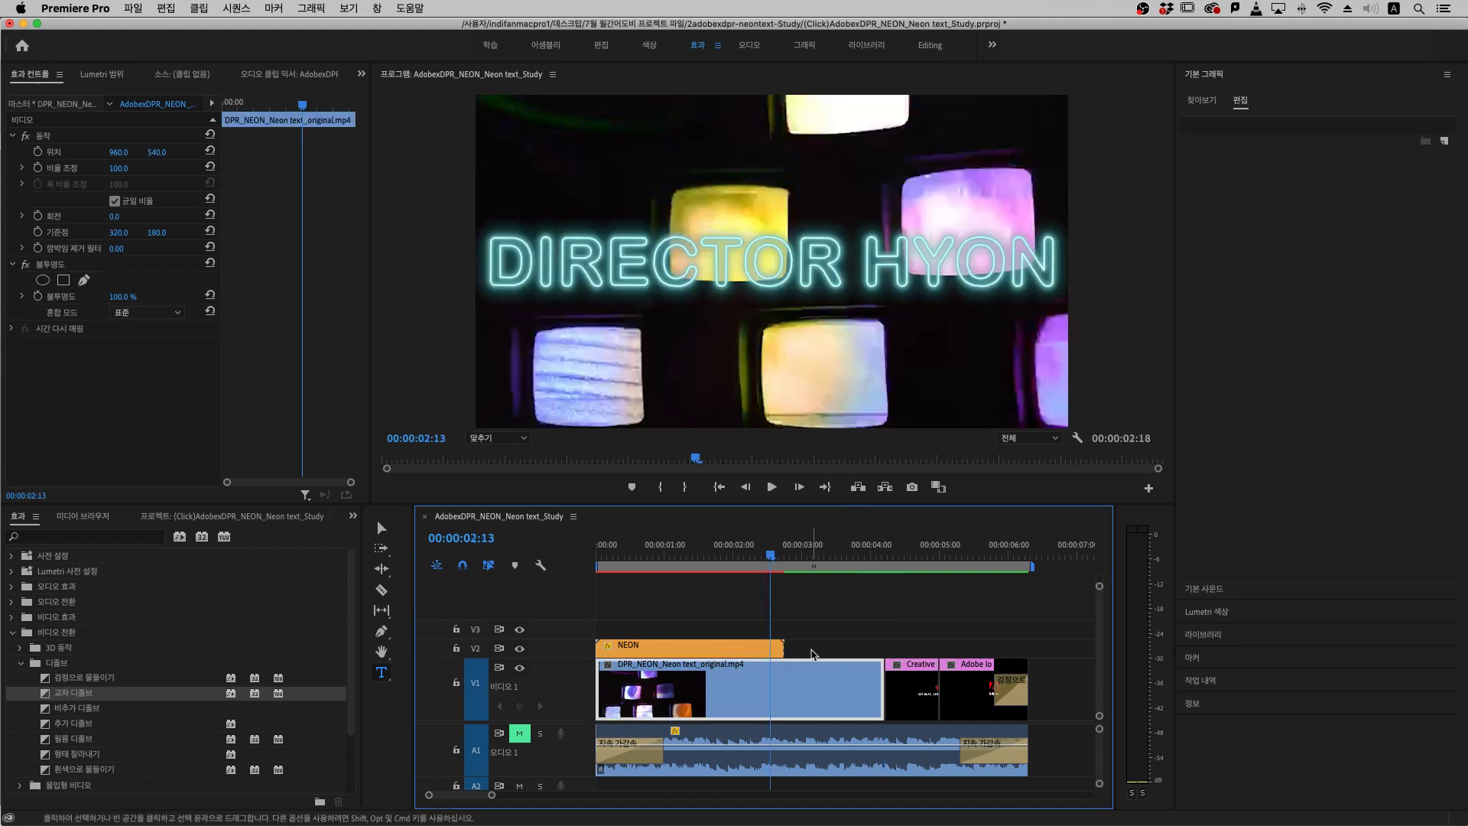
{"action": "left_click_drag", "start_coordinate": [781, 647], "coordinate": [851, 644]}
{"action": "left_click", "coordinate": [776, 649]}
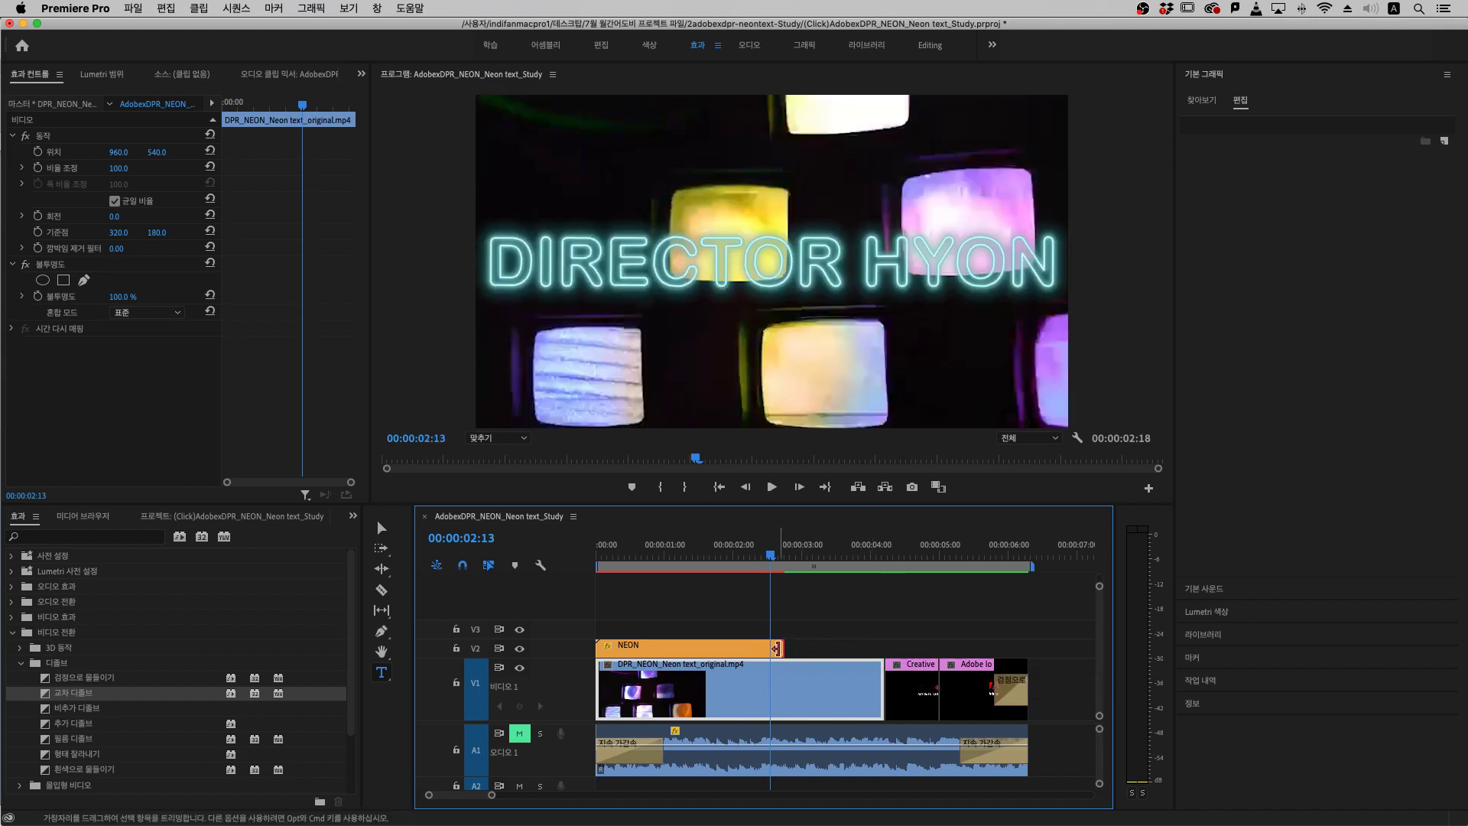
{"action": "left_click", "coordinate": [776, 648]}
{"action": "left_click", "coordinate": [777, 648]}
{"action": "left_click", "coordinate": [777, 648]}
{"action": "left_click", "coordinate": [799, 647]}
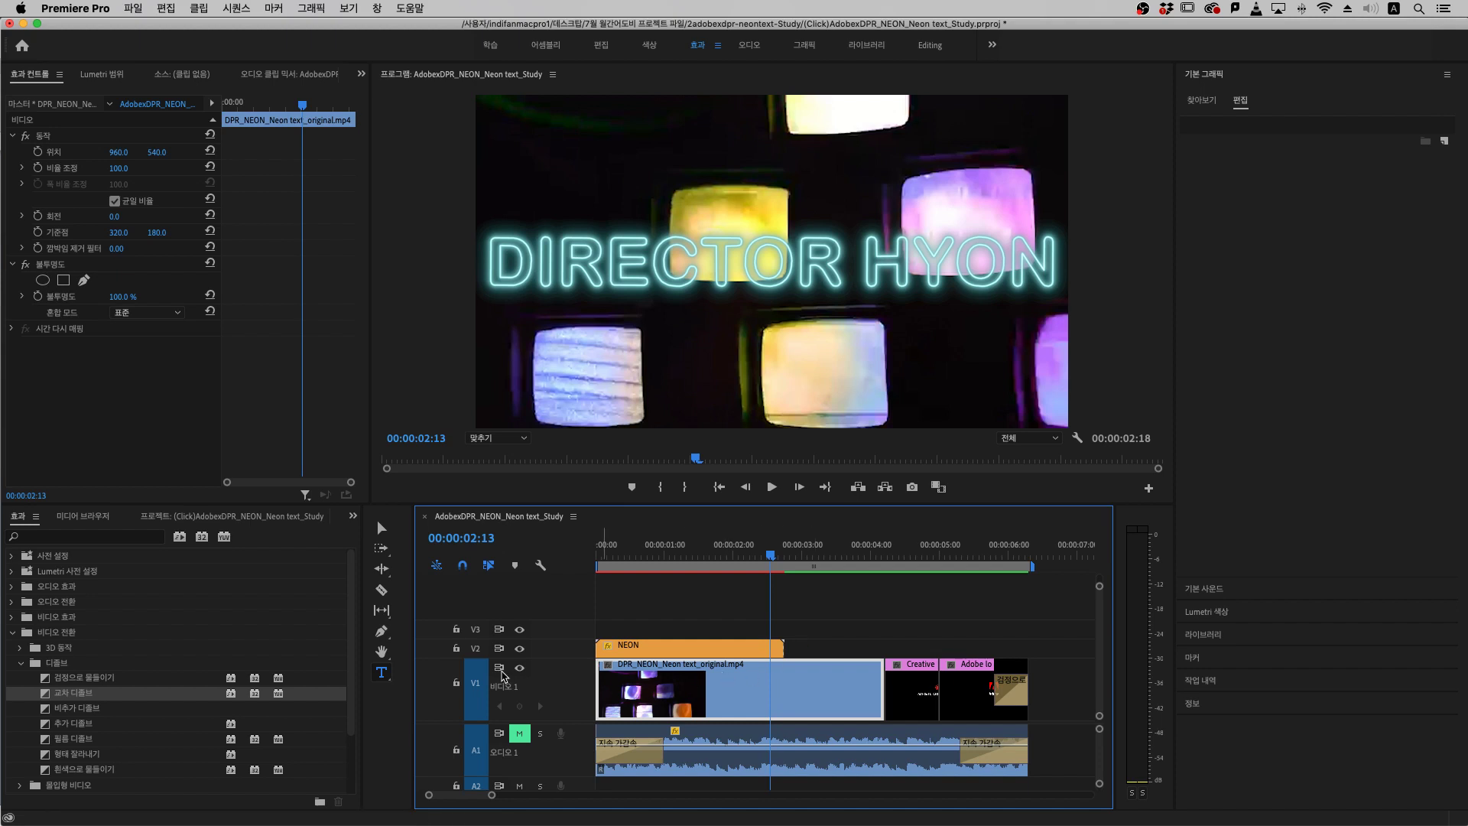
Hide the V1 video track and park the playhead at 00:00:02:16, with the Selection tool active
{"action": "left_click", "coordinate": [523, 668]}
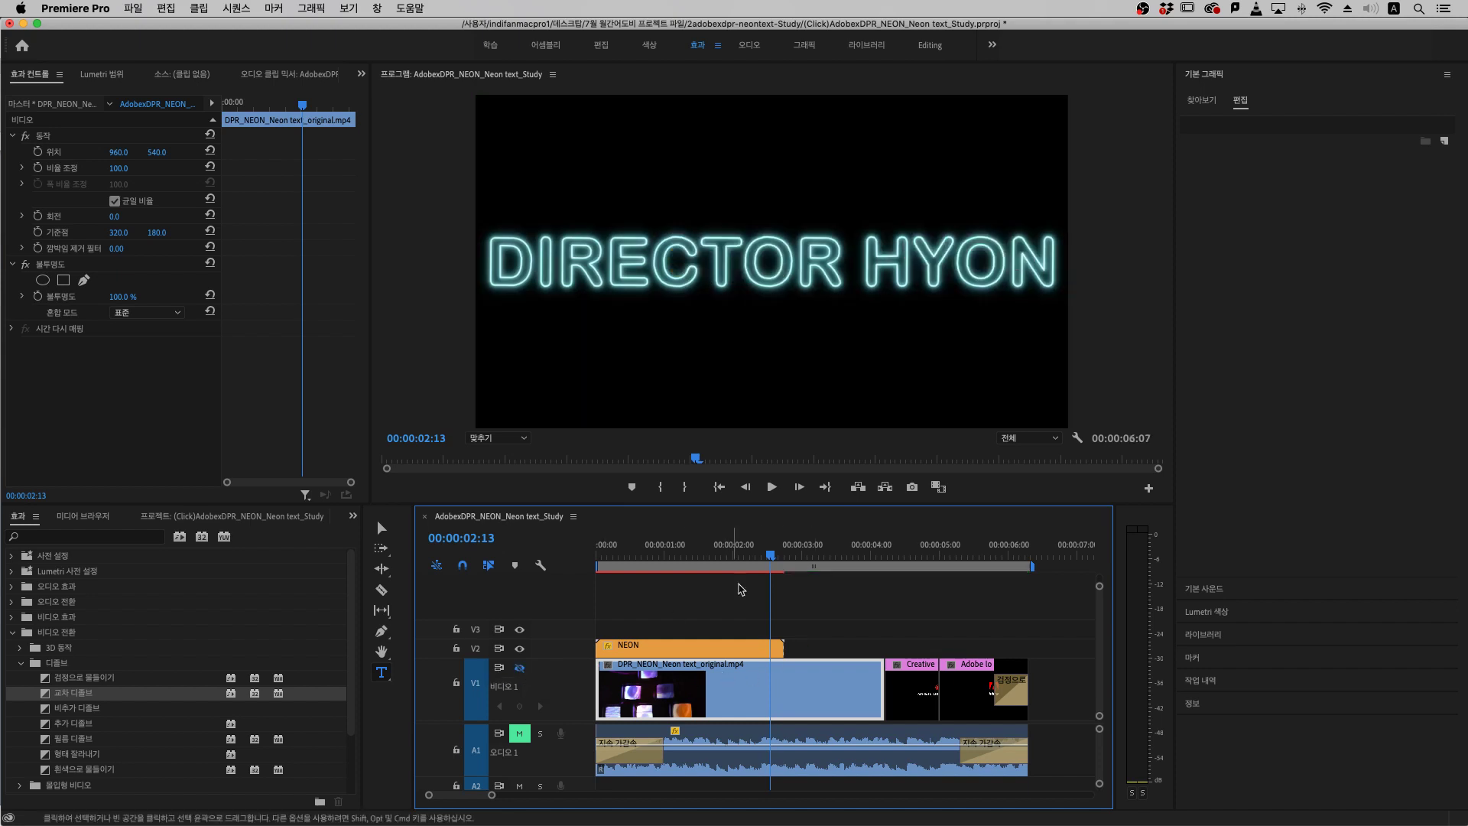
{"action": "left_click", "coordinate": [779, 553]}
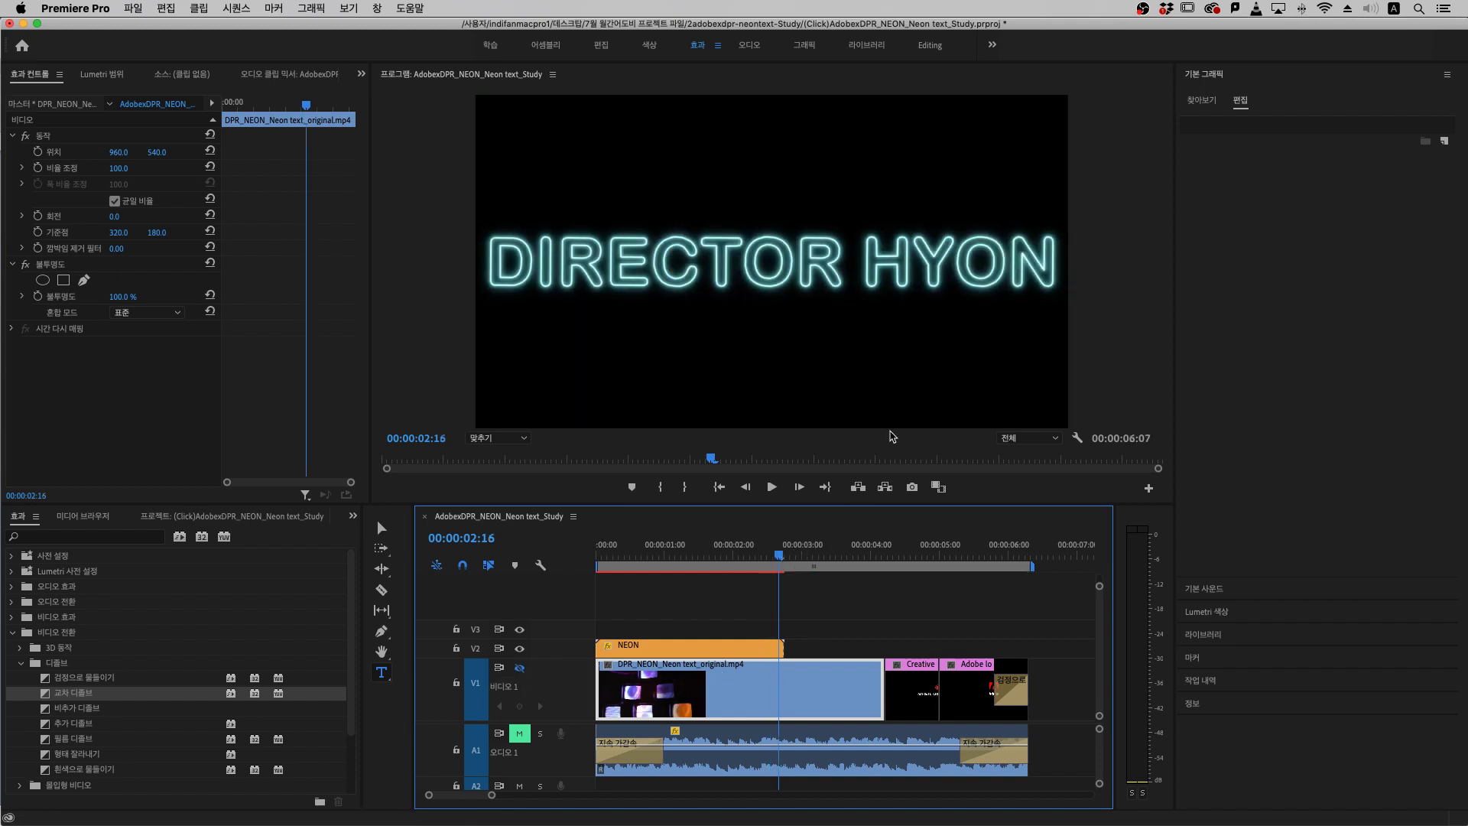
{"action": "key", "text": "v"}
{"action": "left_click", "coordinate": [888, 318]}
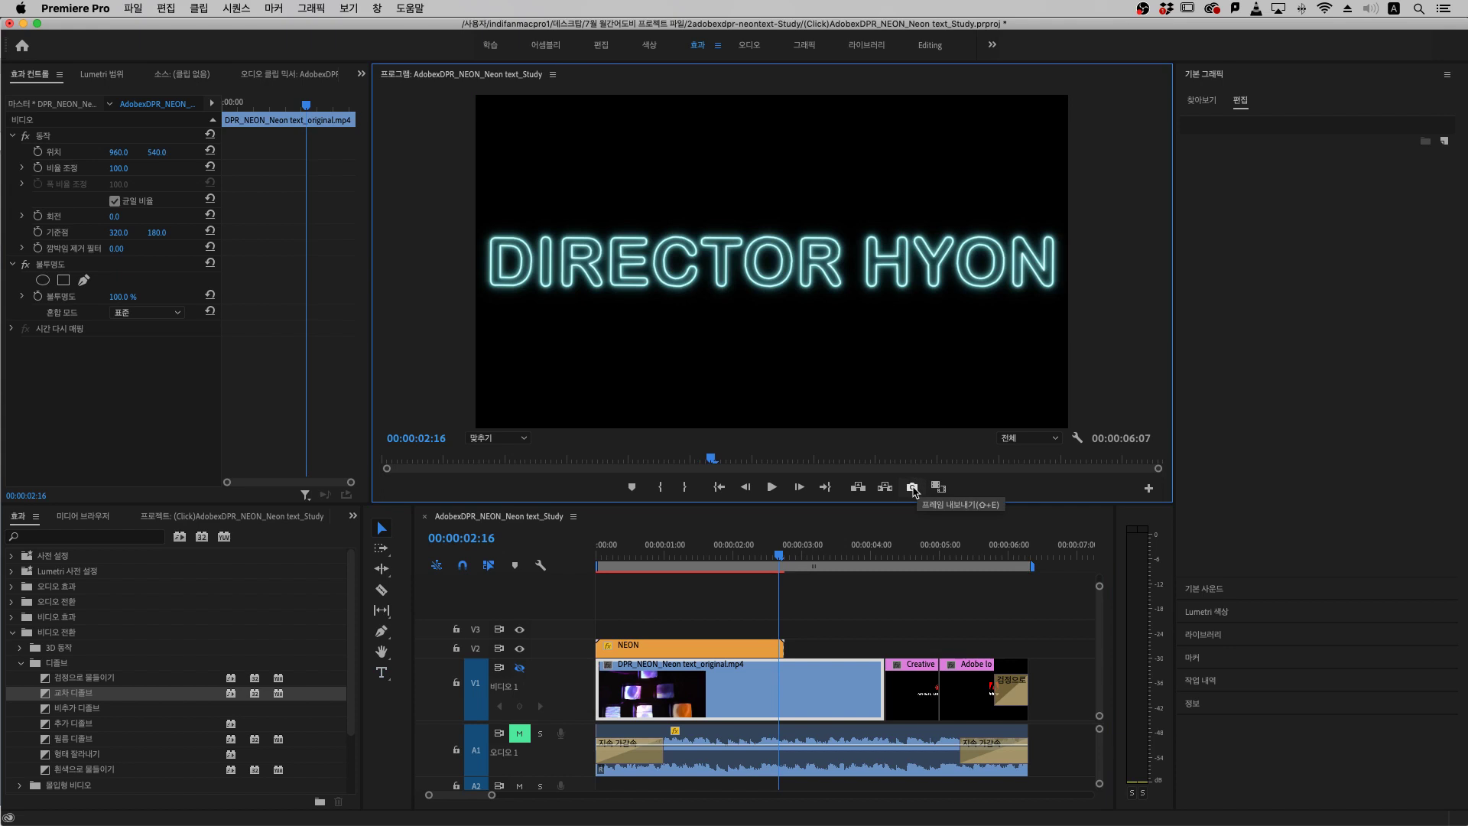
Export the current neon title frame as a PNG with the option to import it into the project
{"action": "left_click", "coordinate": [912, 488]}
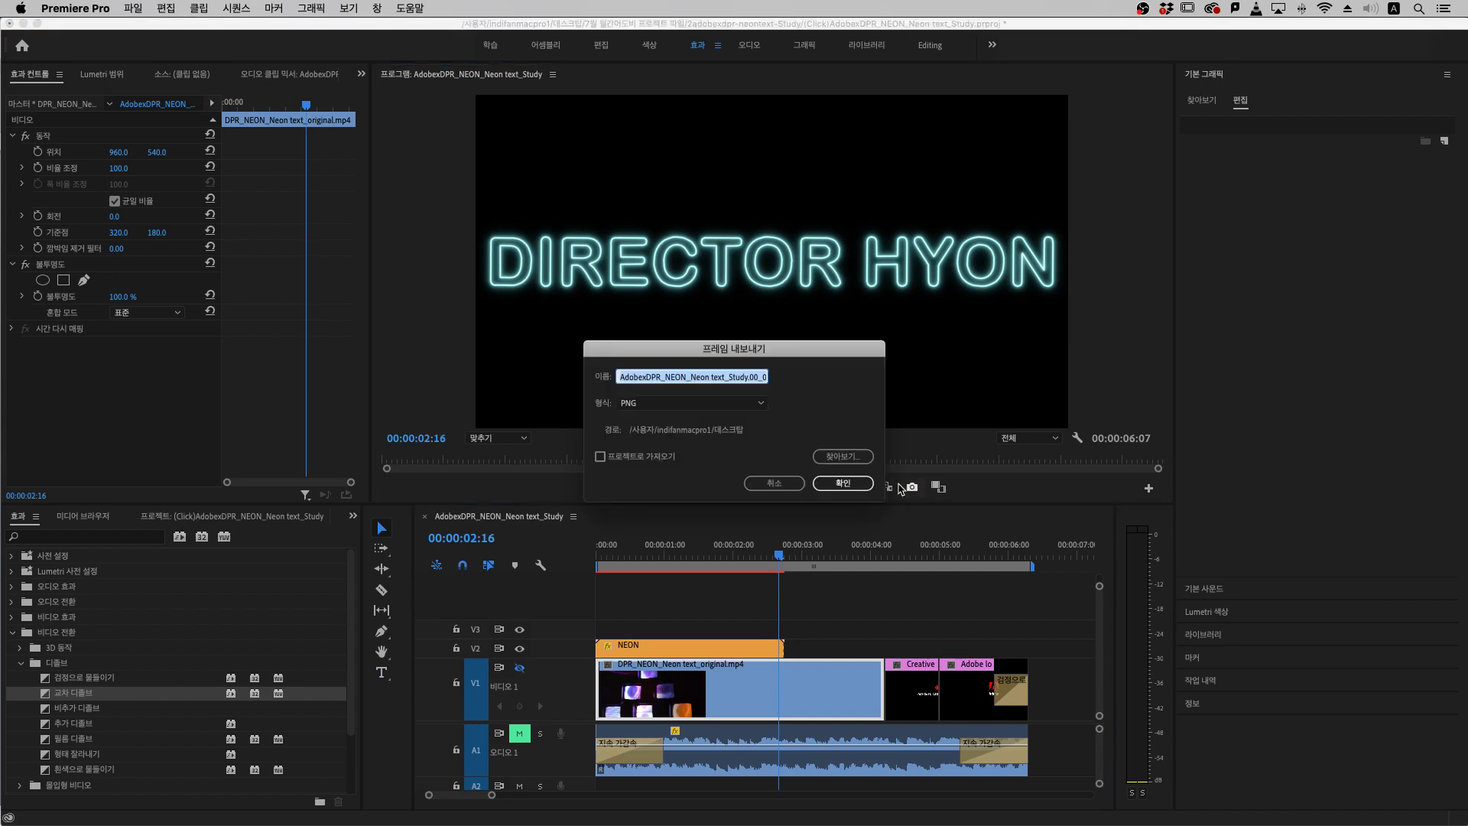
{"action": "left_click", "coordinate": [694, 405]}
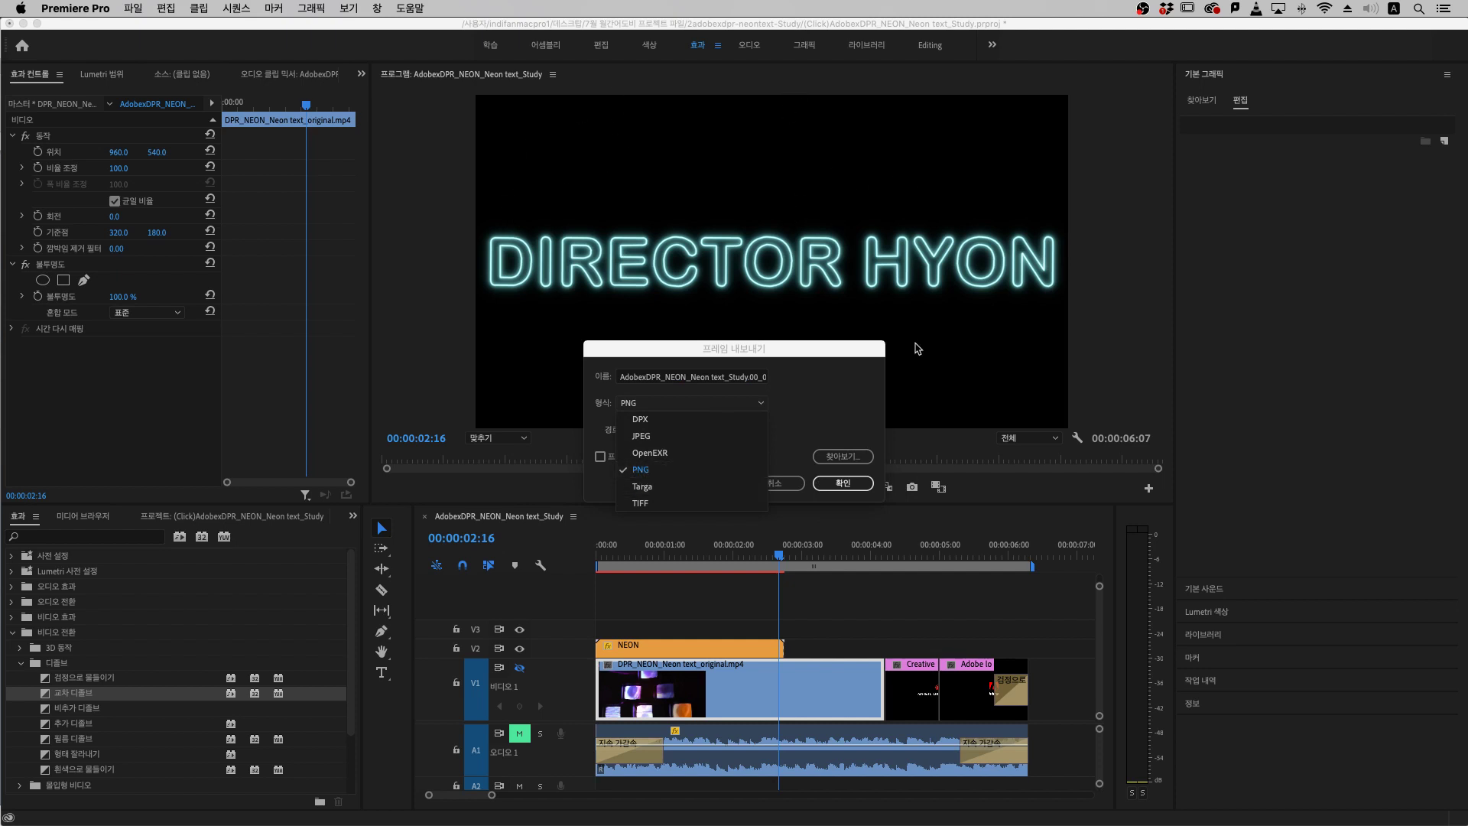
{"action": "left_click", "coordinate": [812, 414]}
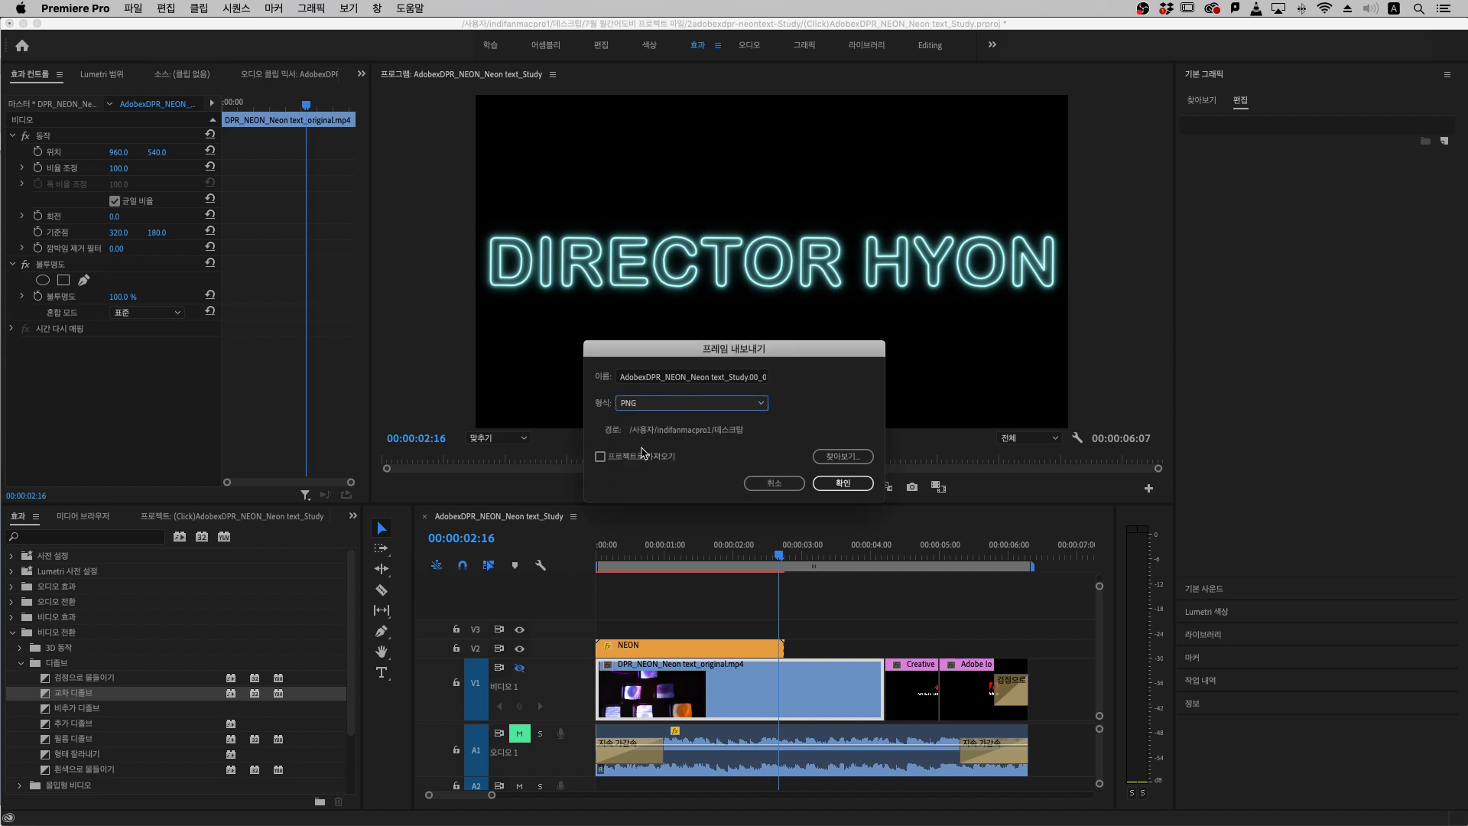
{"action": "left_click", "coordinate": [601, 458]}
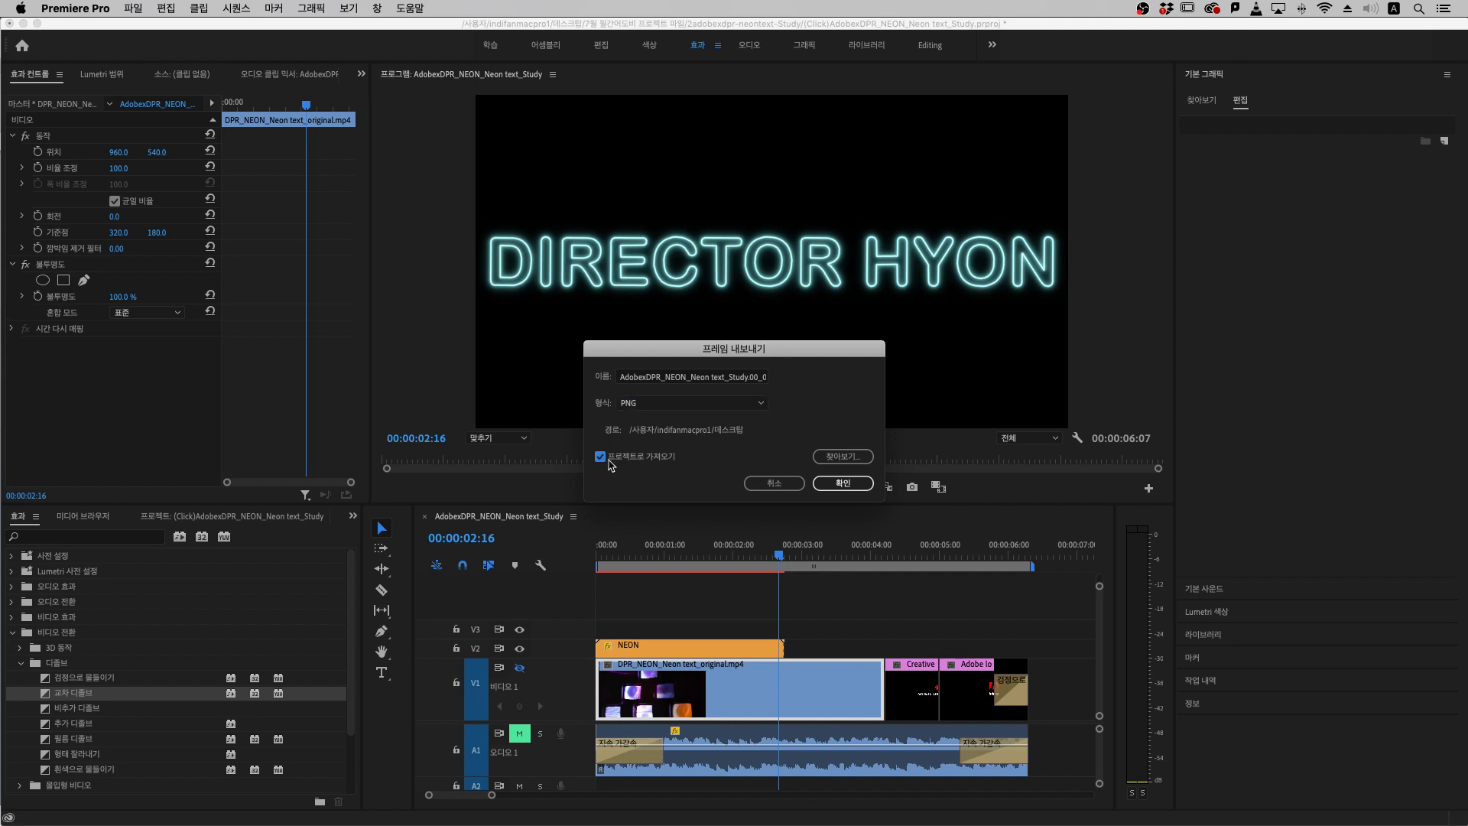
{"action": "left_click", "coordinate": [842, 482]}
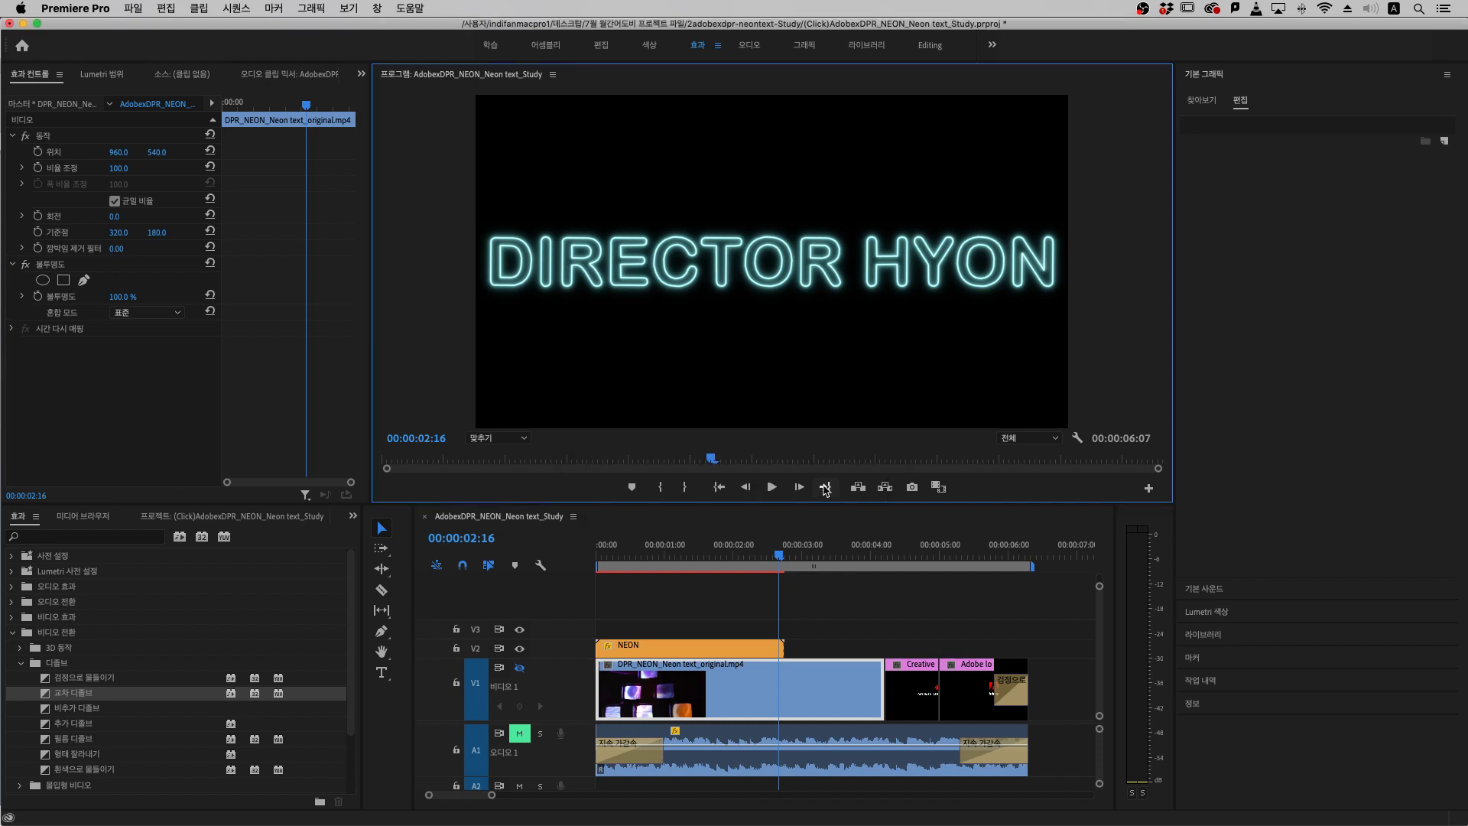
Place the exported still frame on V2 directly after the NEON clip and play across the join
{"action": "left_click", "coordinate": [287, 519]}
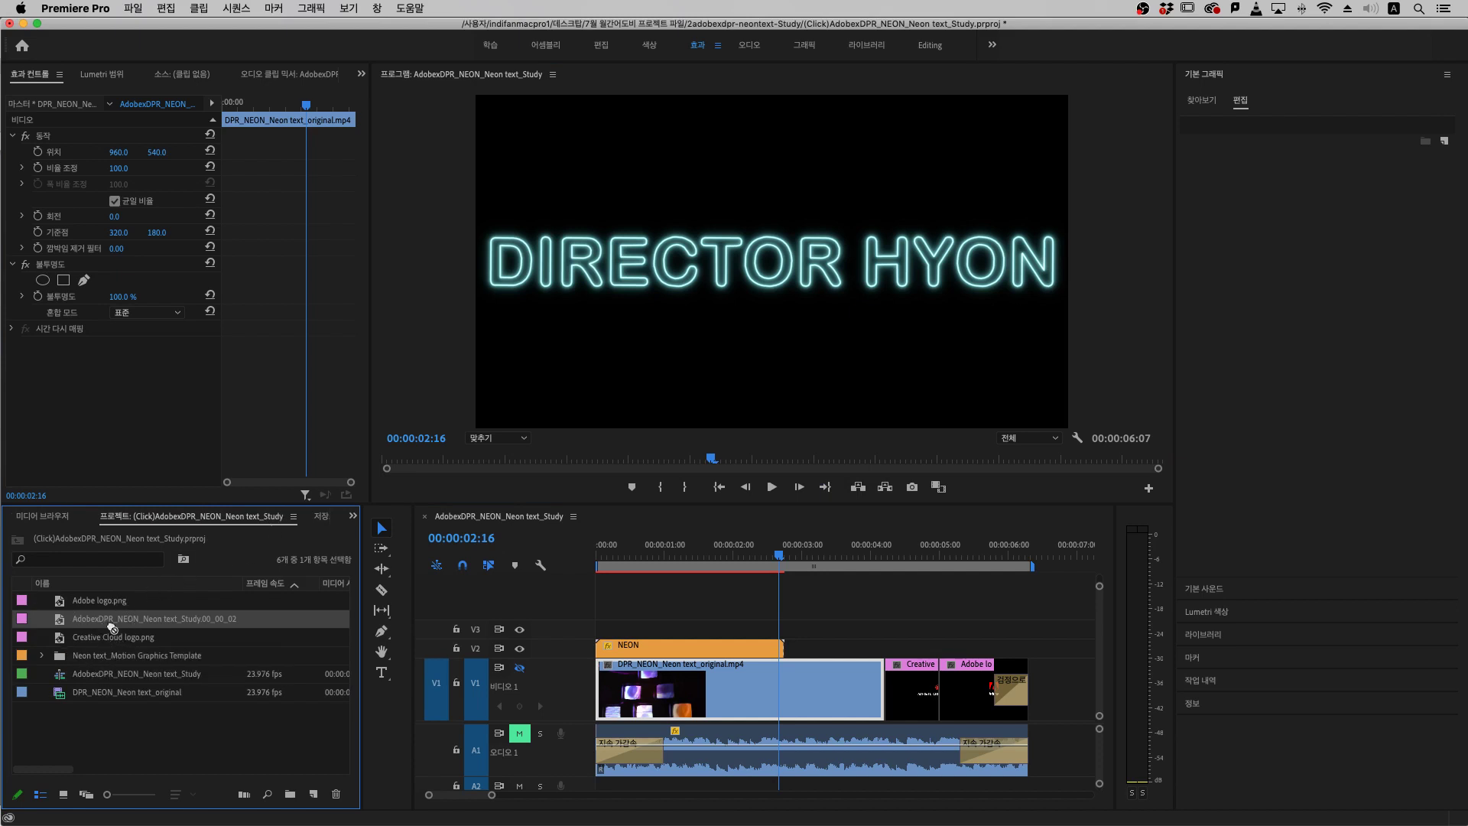
{"action": "left_click_drag", "start_coordinate": [107, 623], "coordinate": [782, 662]}
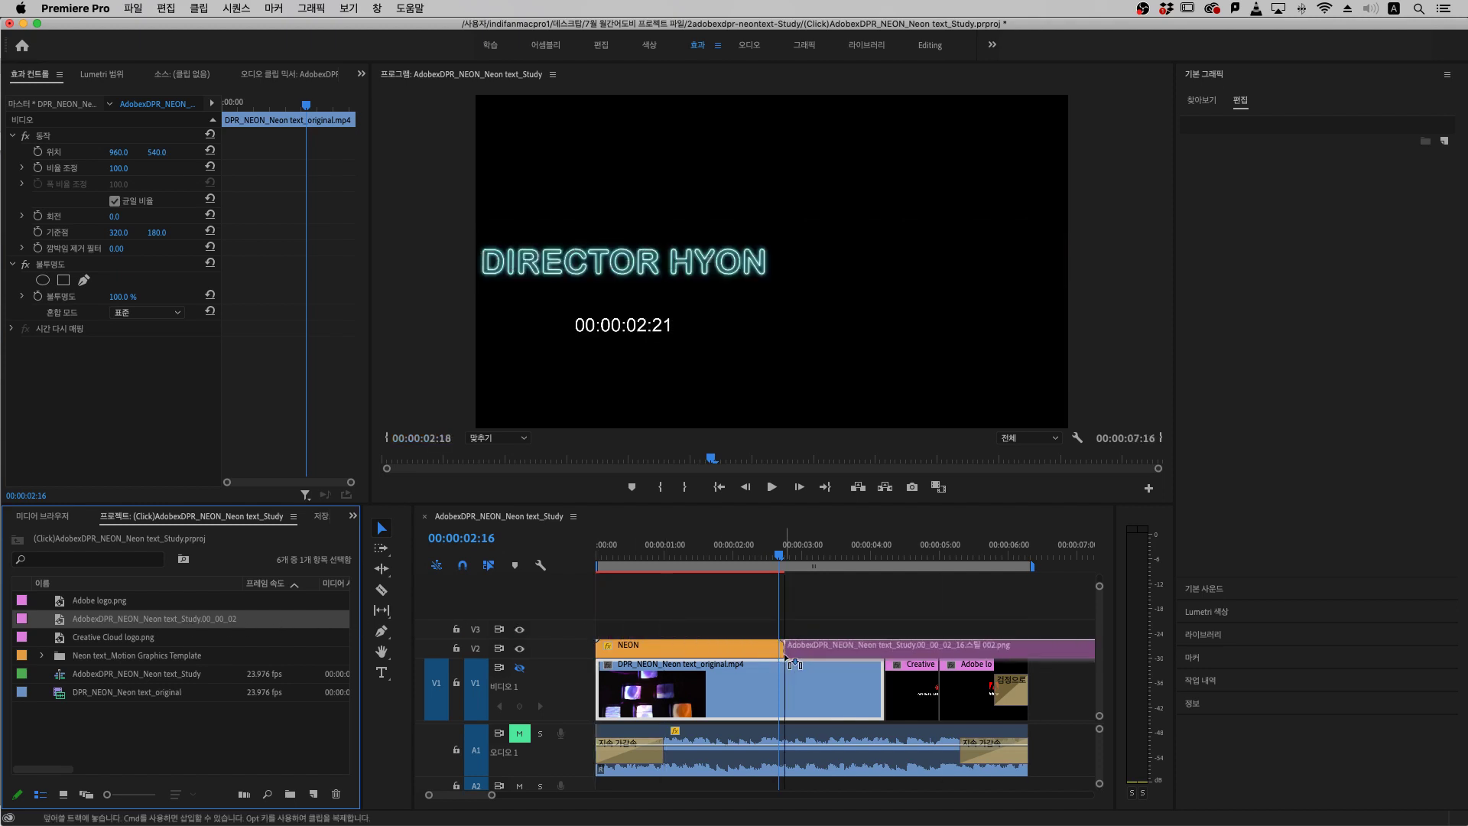
{"action": "left_click", "coordinate": [751, 556]}
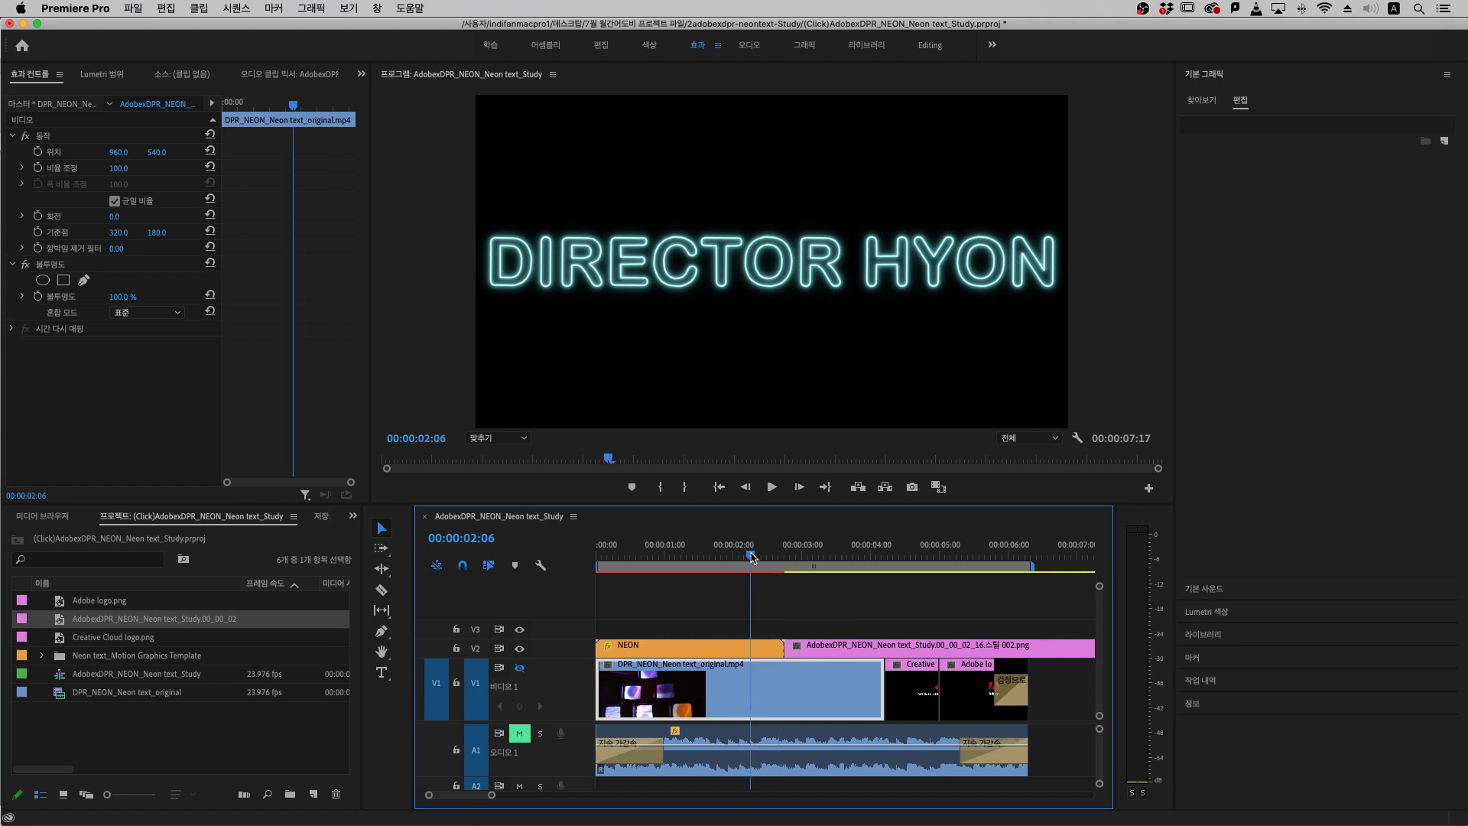
{"action": "key", "text": "space"}
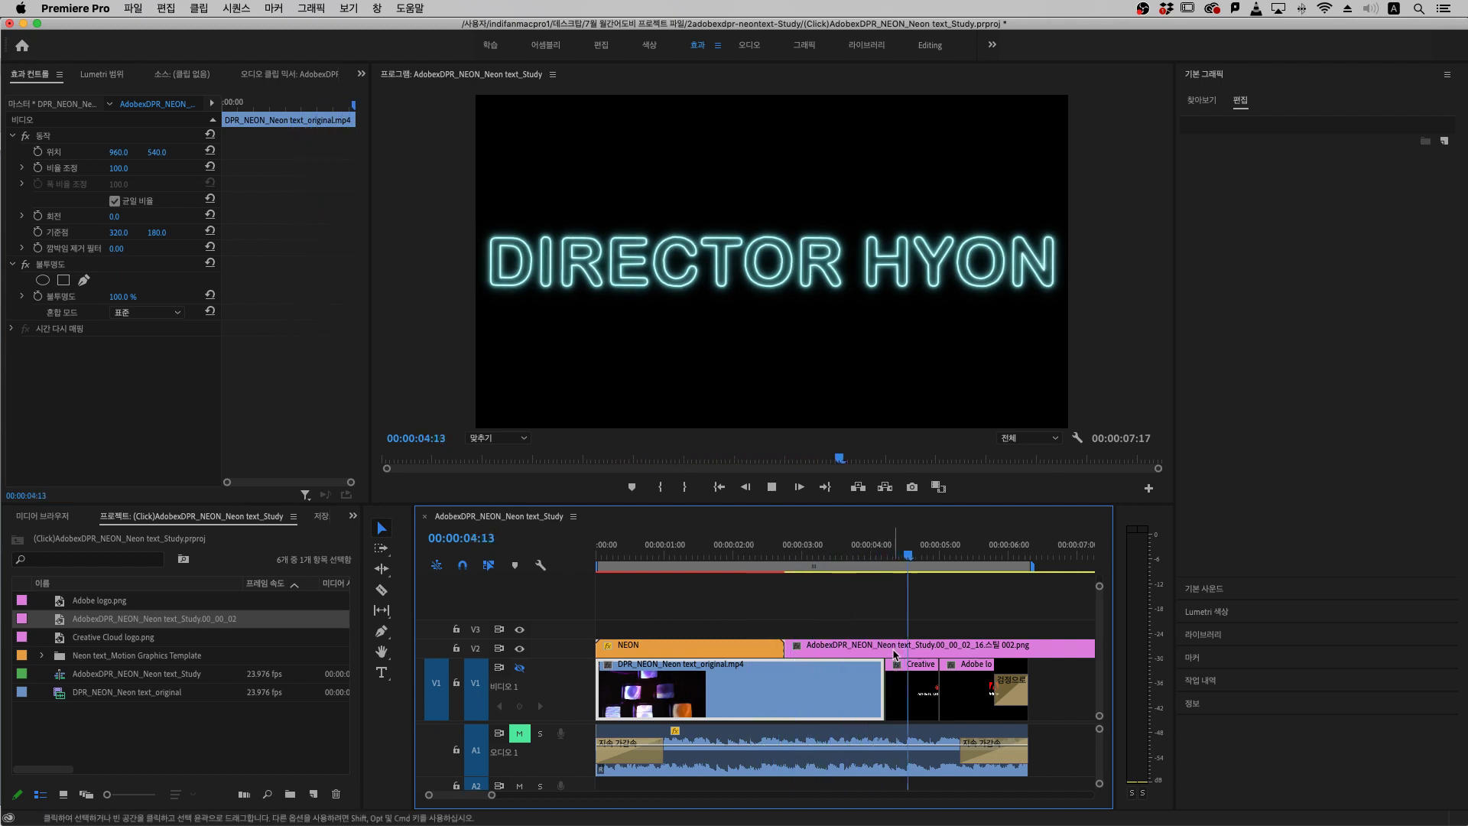
{"action": "key", "text": "space"}
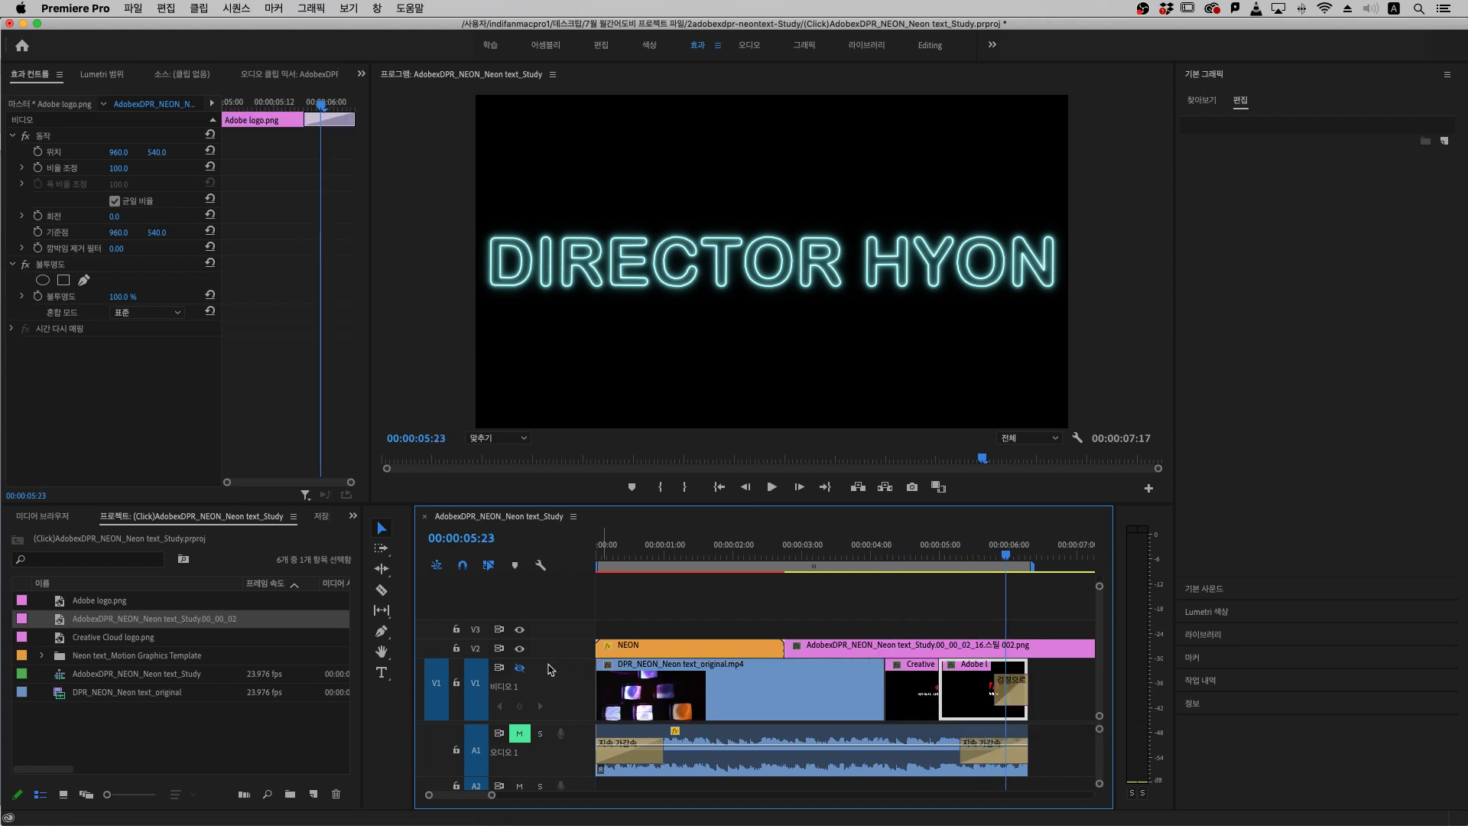
Show the V1 video track again and play from 00:00:02:08 to check the still over the footage
{"action": "left_click", "coordinate": [520, 669]}
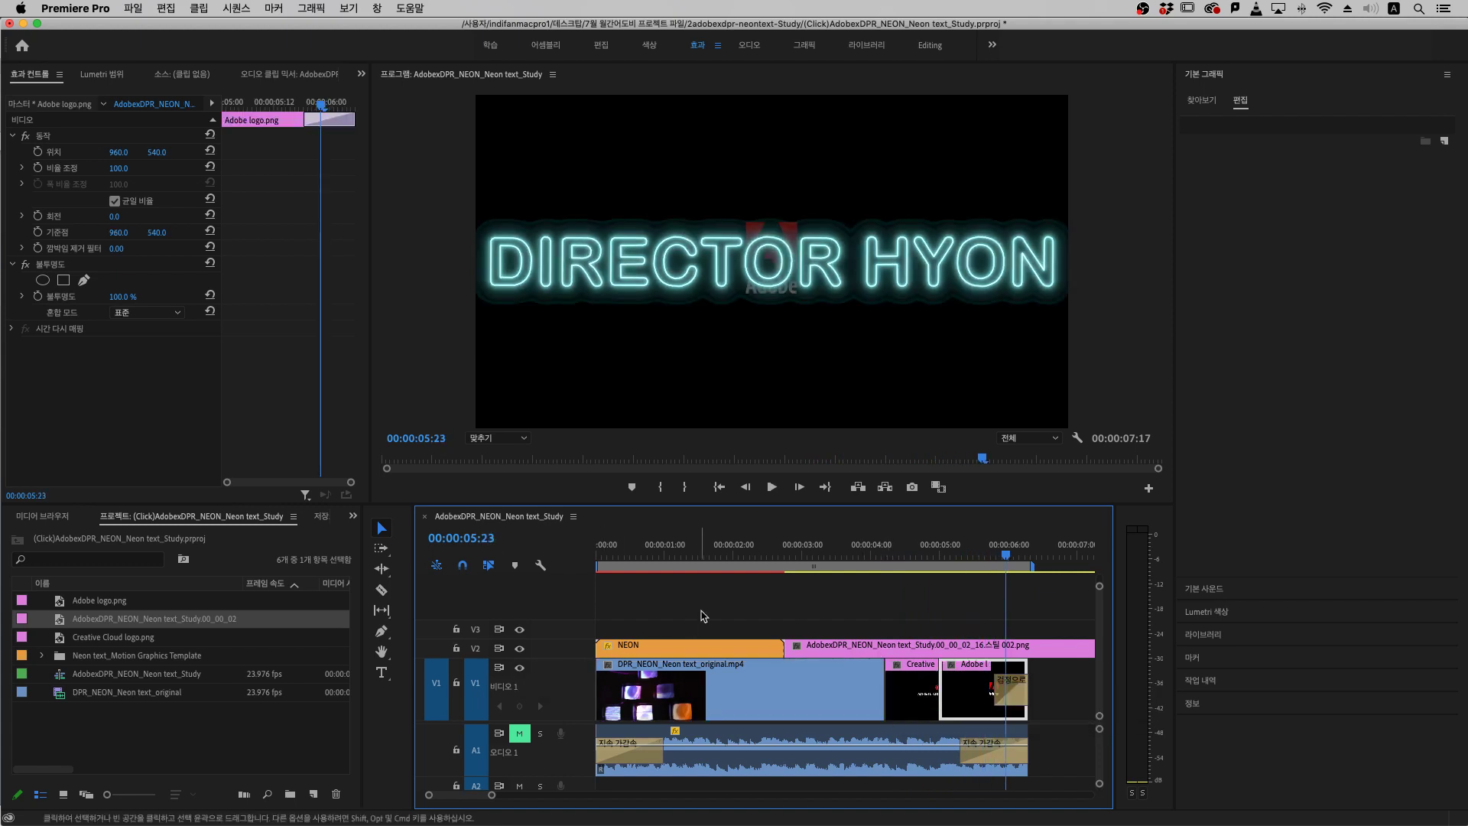
{"action": "left_click", "coordinate": [759, 559]}
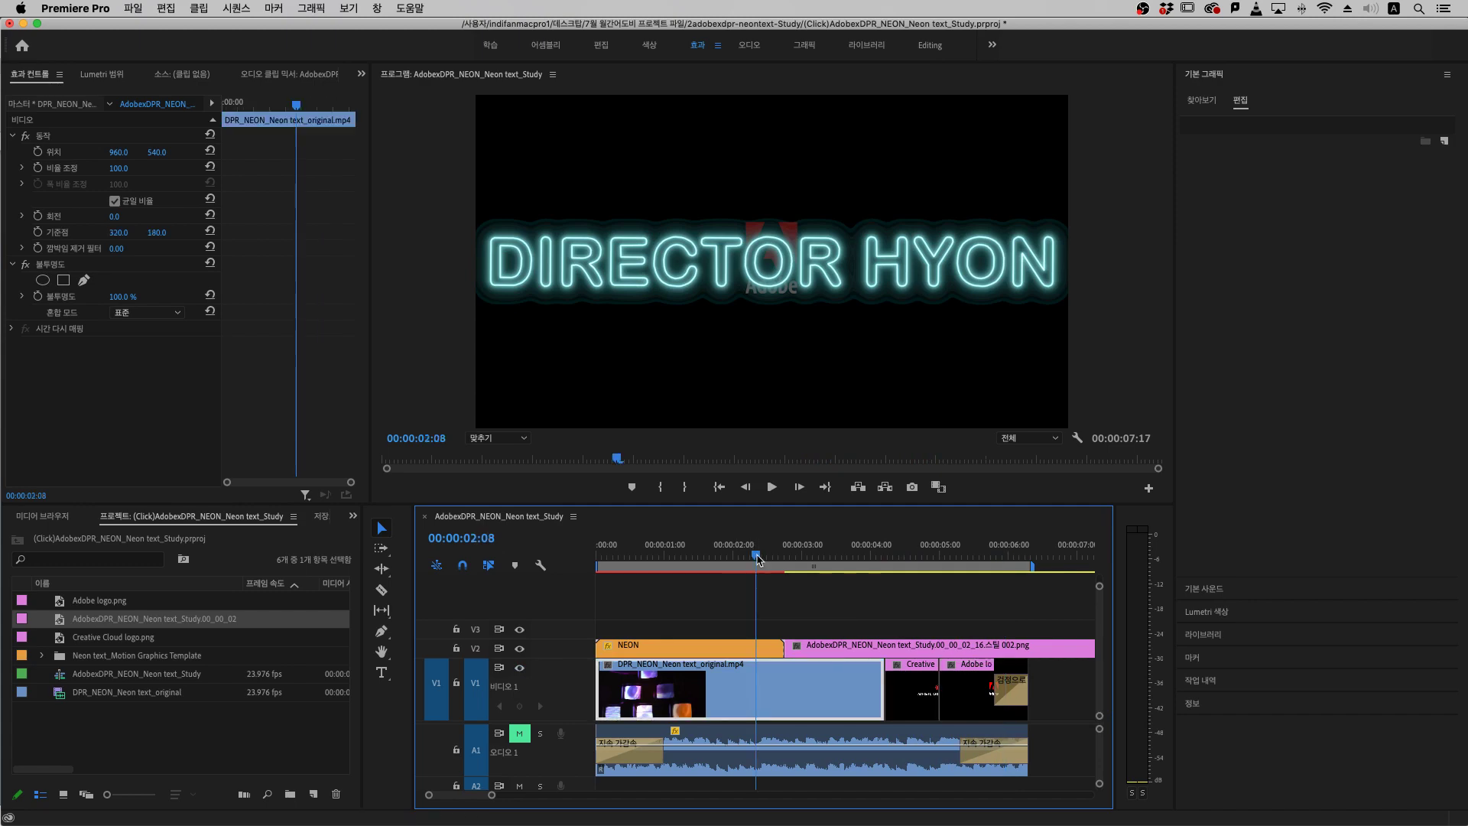
{"action": "key", "text": "space"}
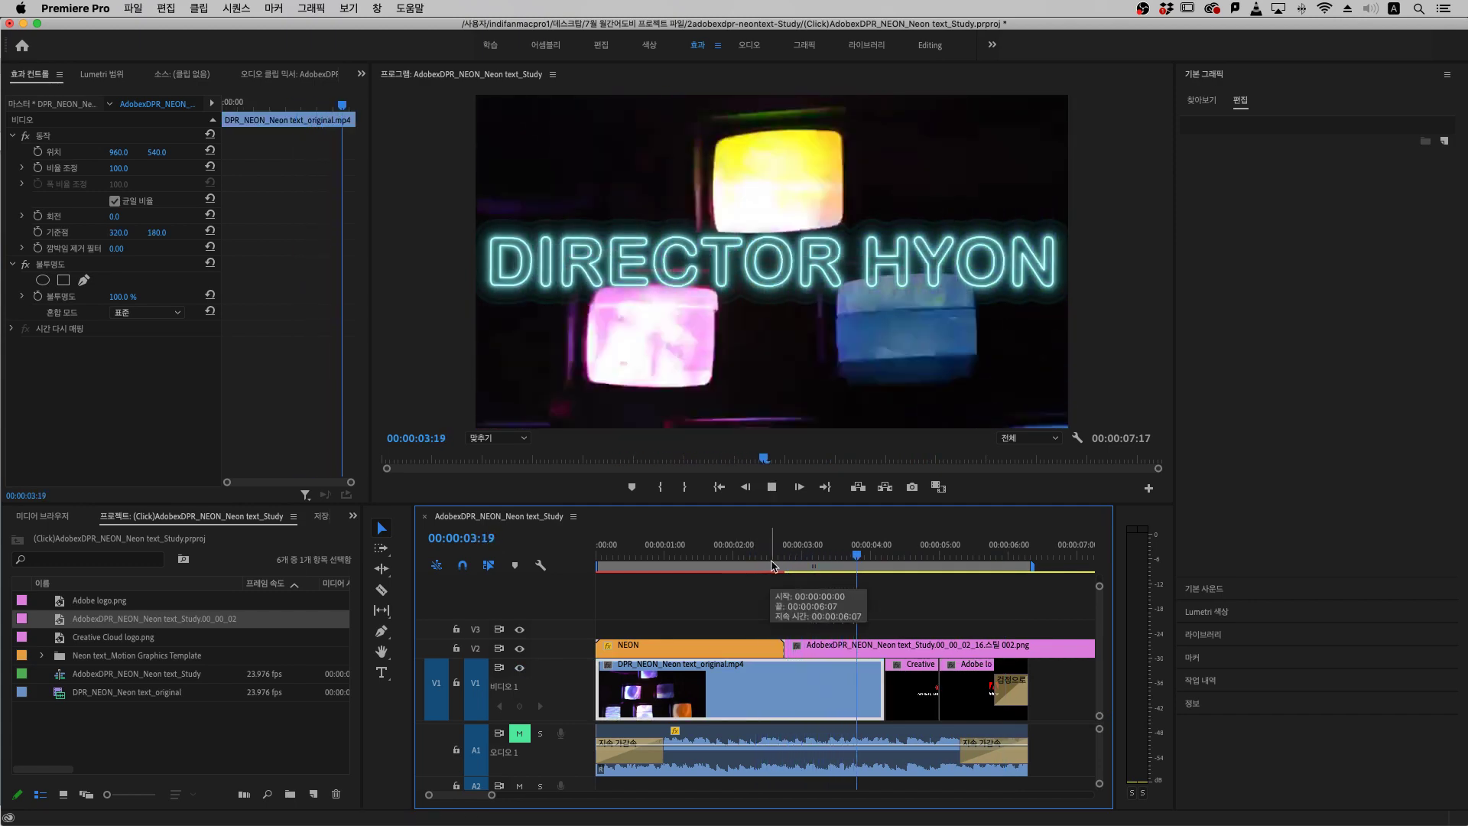
{"action": "key", "text": "space"}
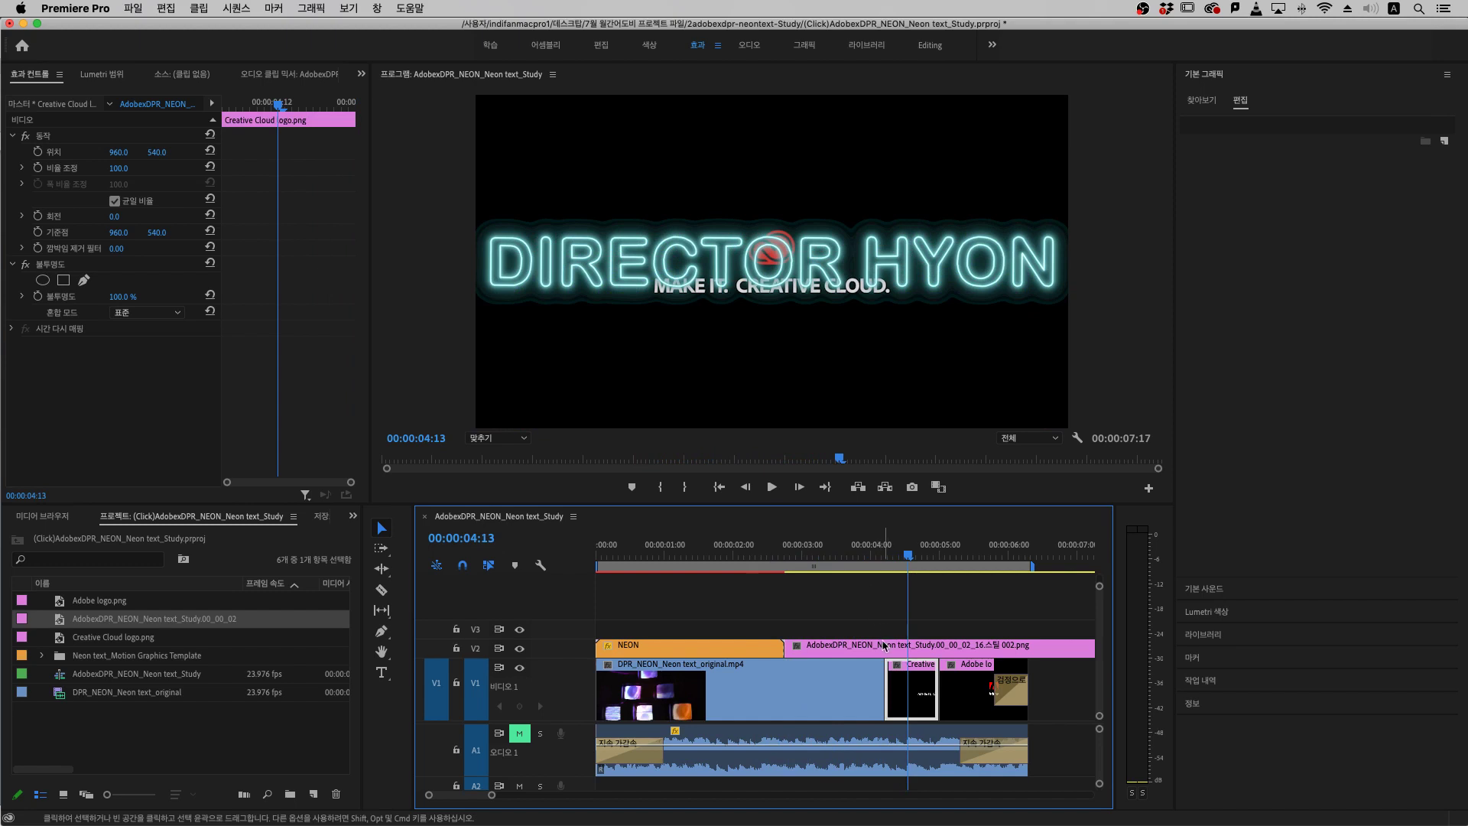
Cut the still frame on V2 where the Creative Cloud logo clip starts and delete the part beyond the cut
{"action": "key", "text": "c"}
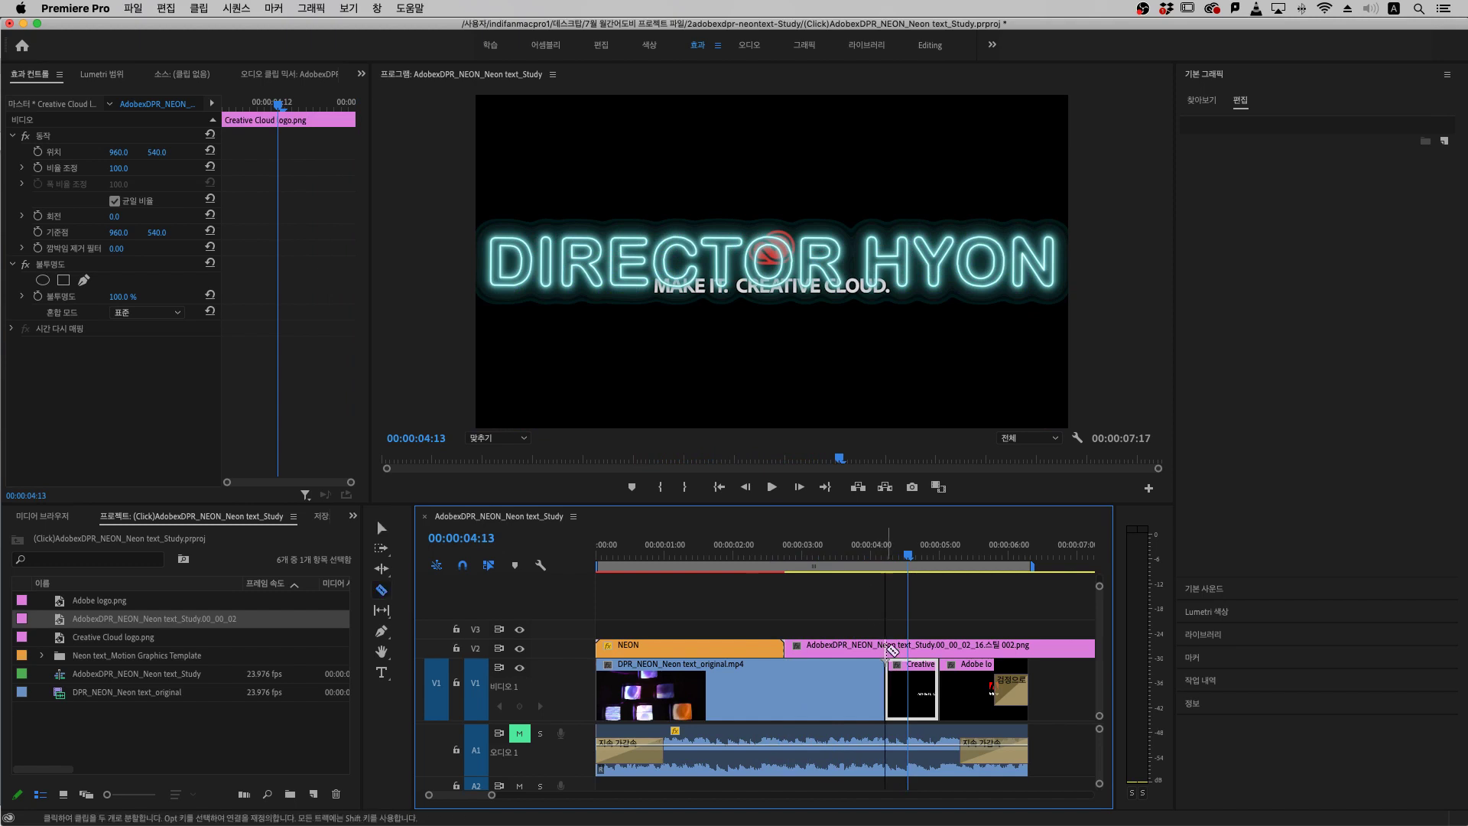
{"action": "left_click", "coordinate": [892, 646]}
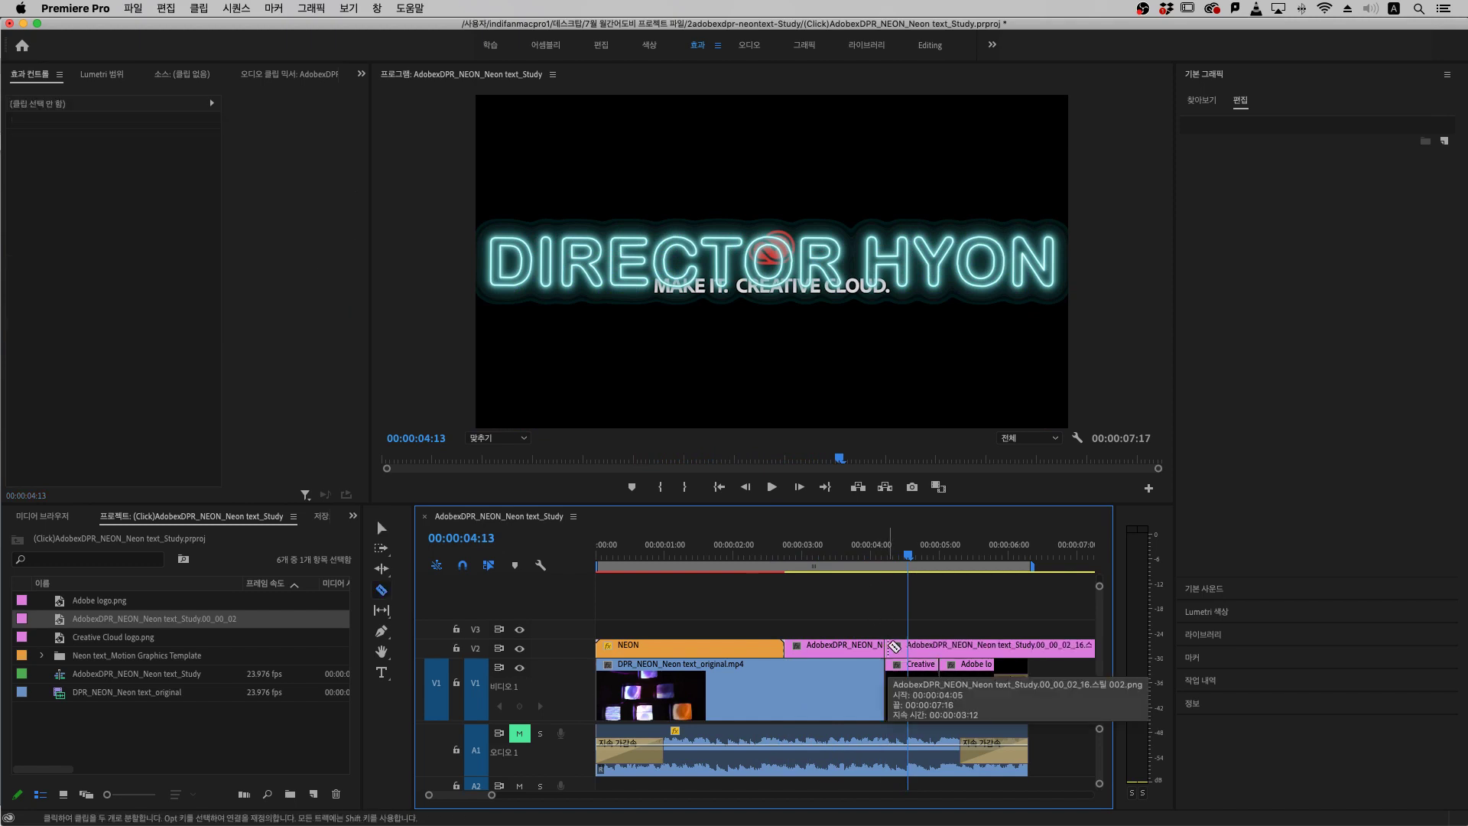
{"action": "key", "text": "v"}
{"action": "left_click", "coordinate": [896, 648]}
{"action": "key", "text": "Delete"}
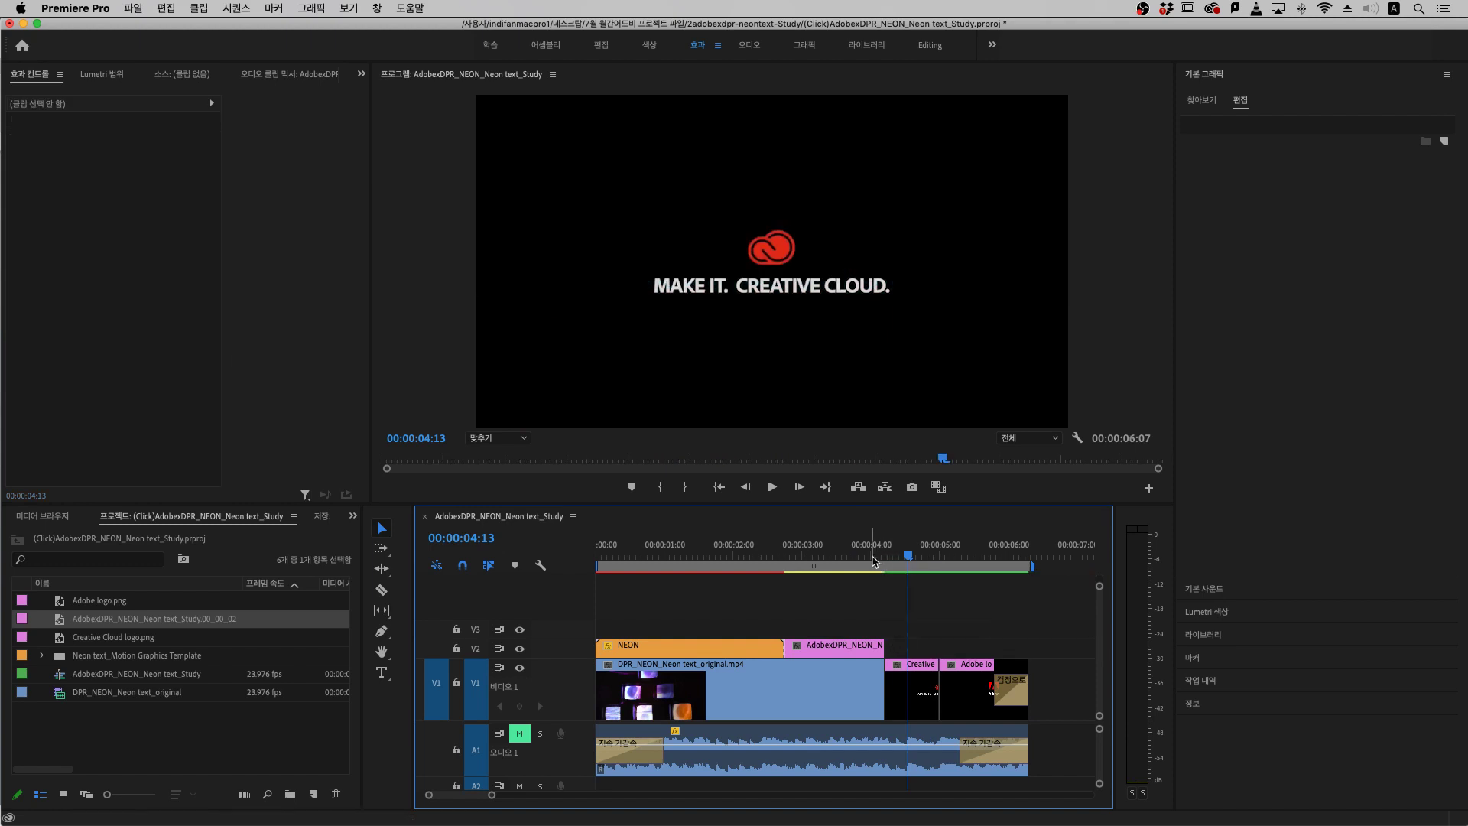
Play the sequence across the join between the NEON clip and the trimmed still to check the title over the footage
{"action": "left_click", "coordinate": [759, 555]}
{"action": "key", "text": "space"}
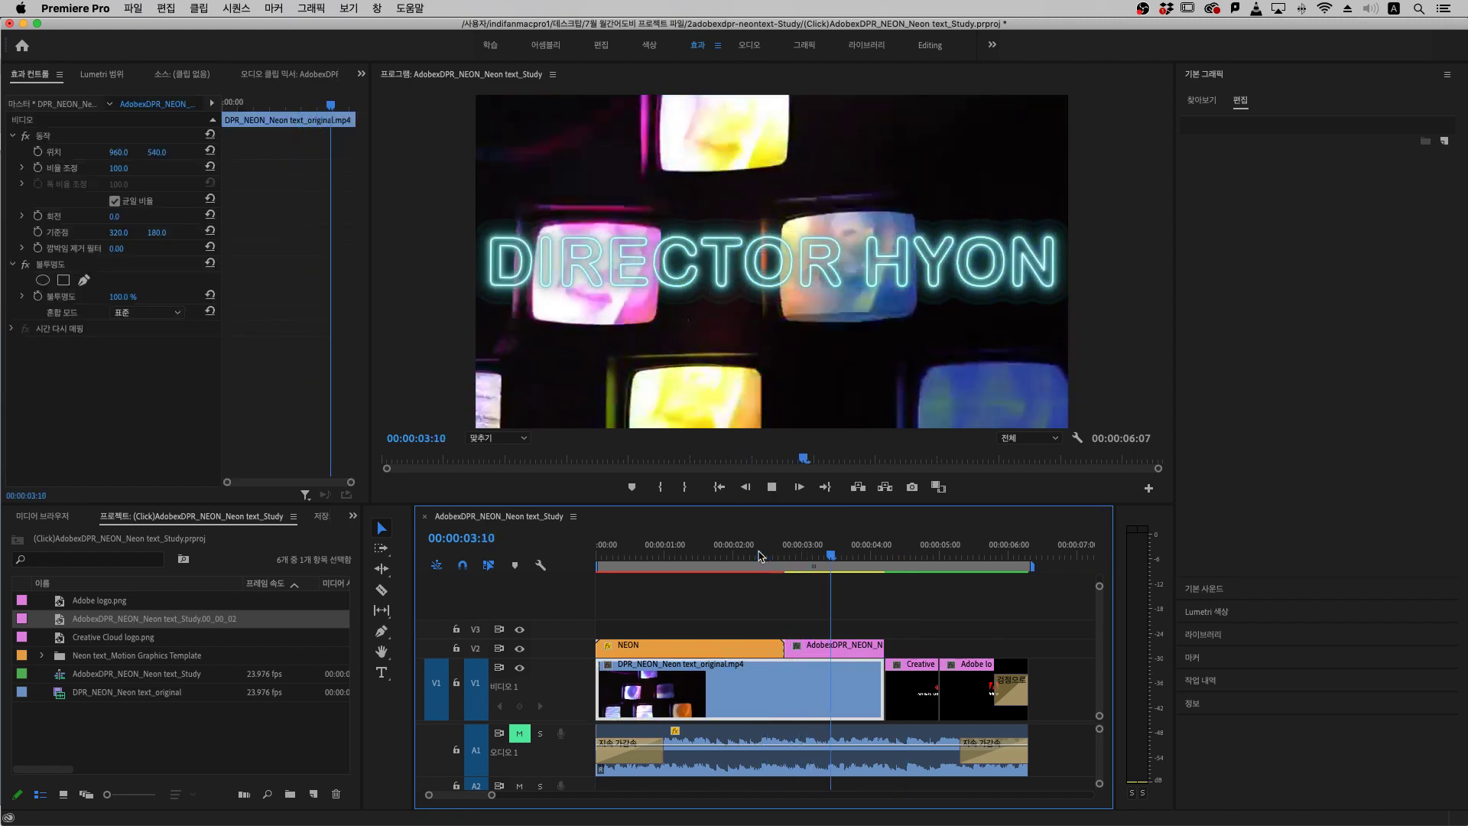
{"action": "key", "text": "space"}
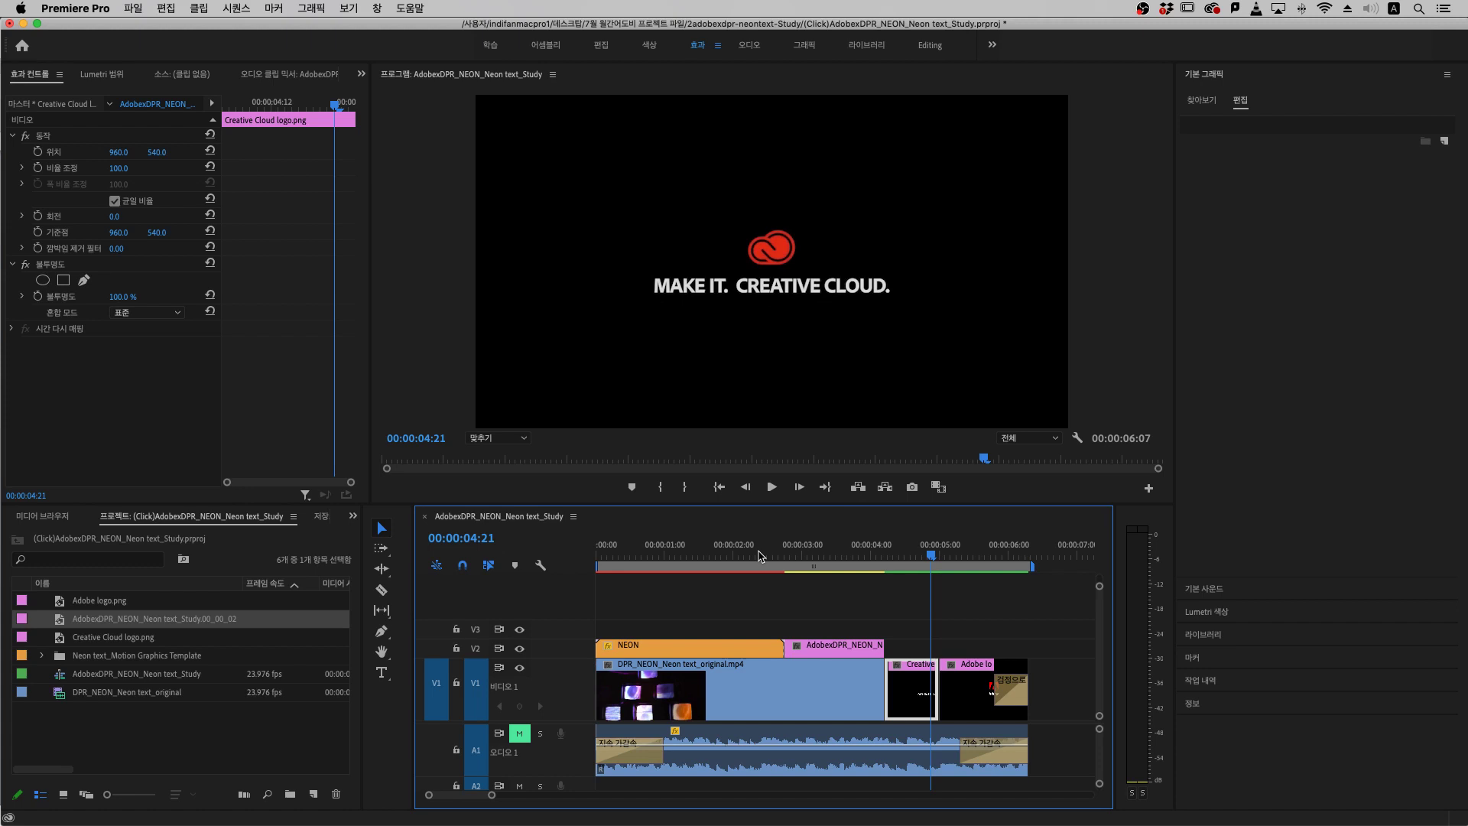
Delete the still frame from V2 and park the playhead at 00:00:04:05, where the Creative Cloud logo clip begins
{"action": "left_click", "coordinate": [812, 655]}
{"action": "key", "text": "Delete"}
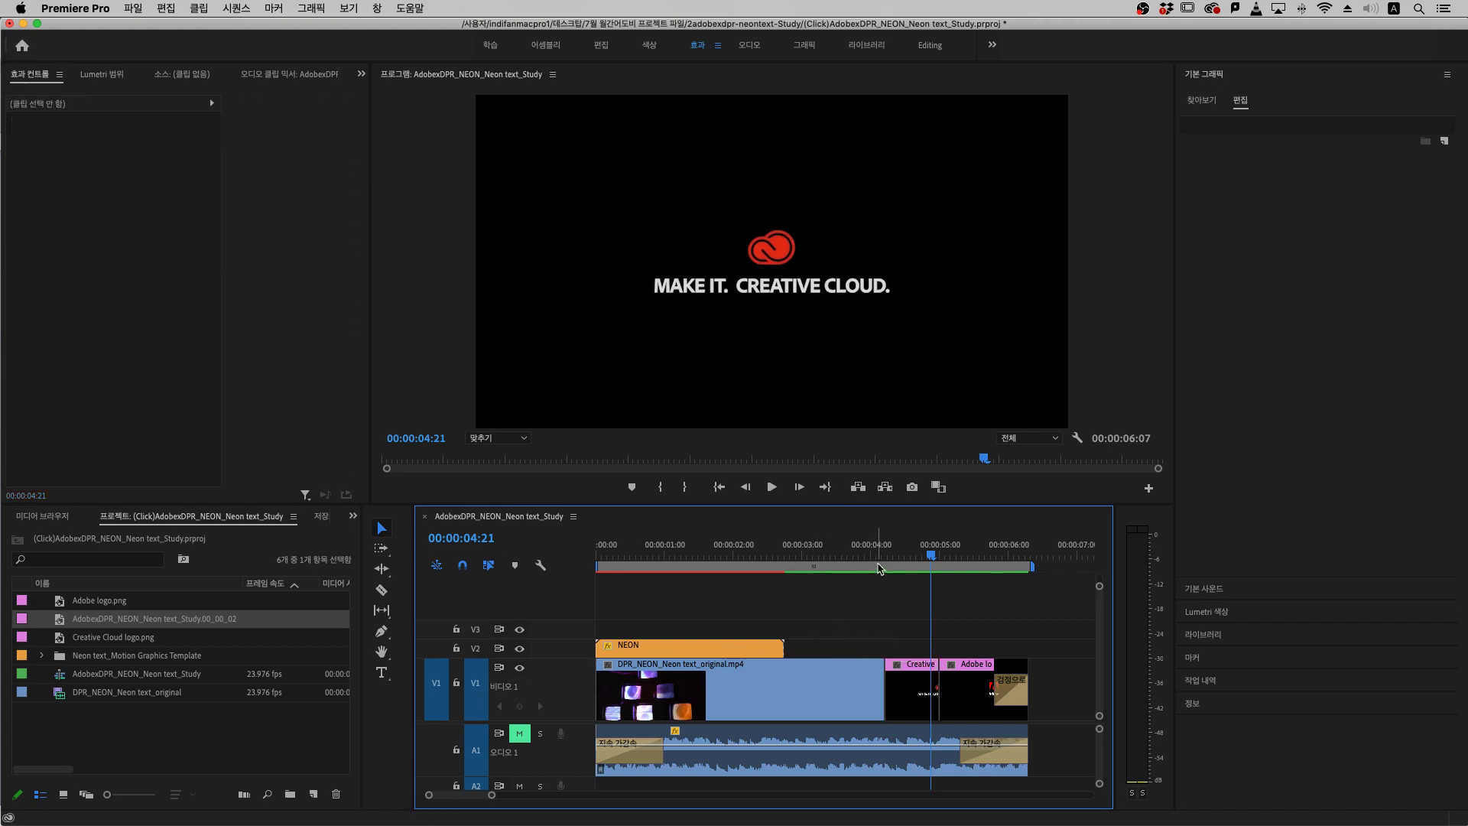
{"action": "left_click_drag", "start_coordinate": [878, 568], "coordinate": [885, 567]}
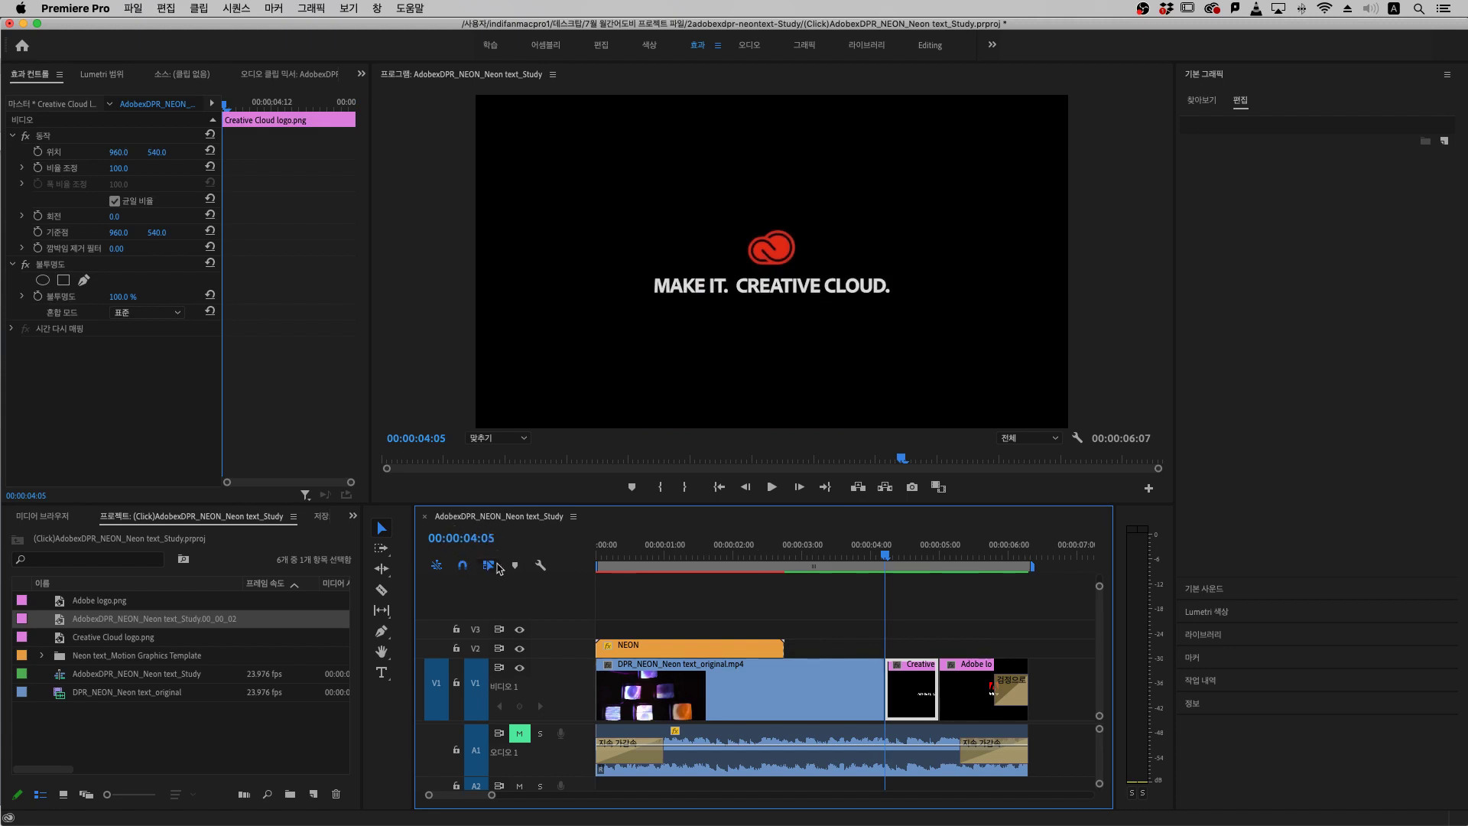
Stretch the NEON clip on V2 with Speed/Duration by setting its duration to 4:05
{"action": "left_click", "coordinate": [713, 652]}
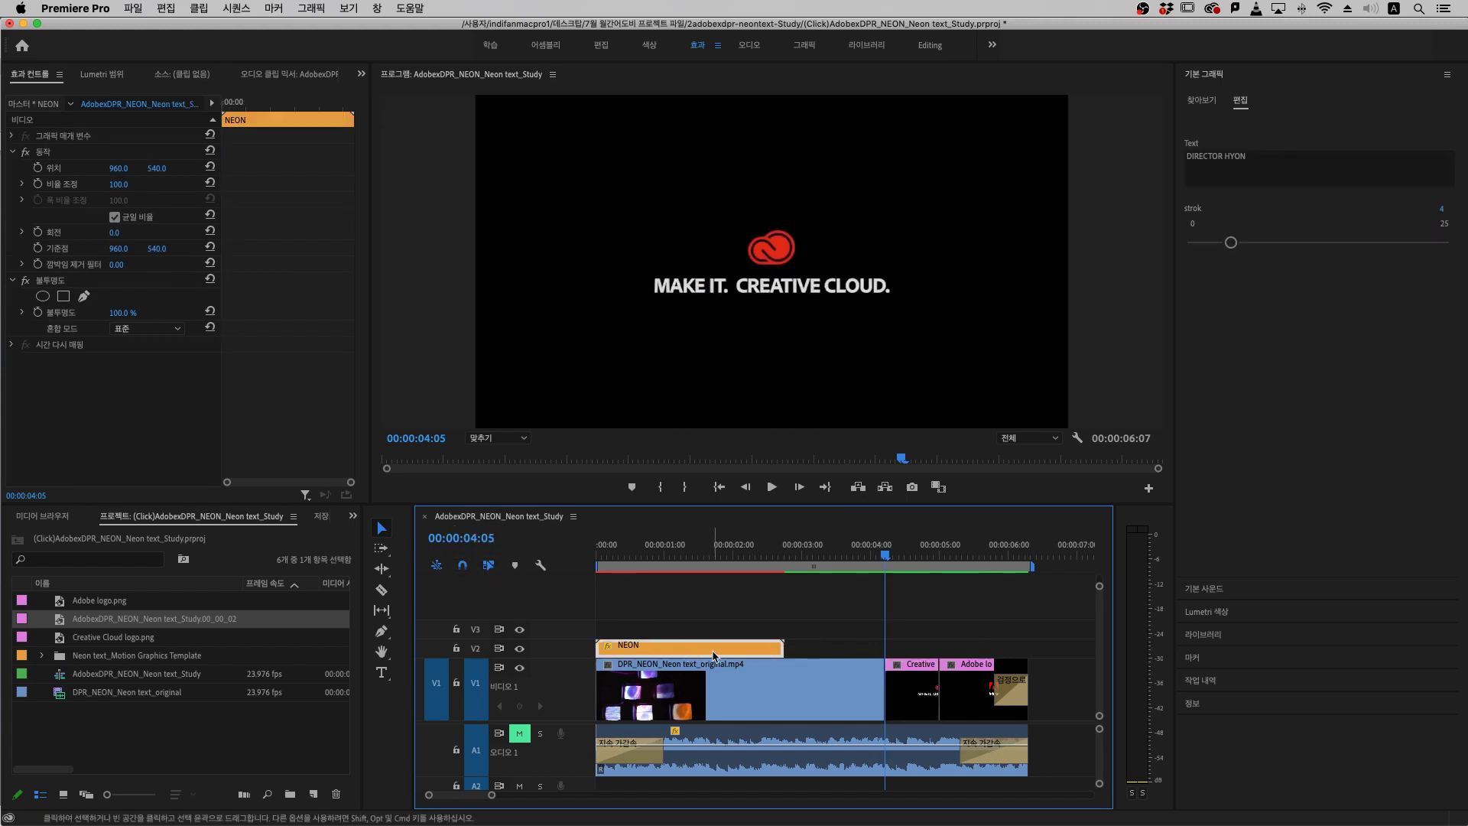
{"action": "right_click", "coordinate": [715, 654]}
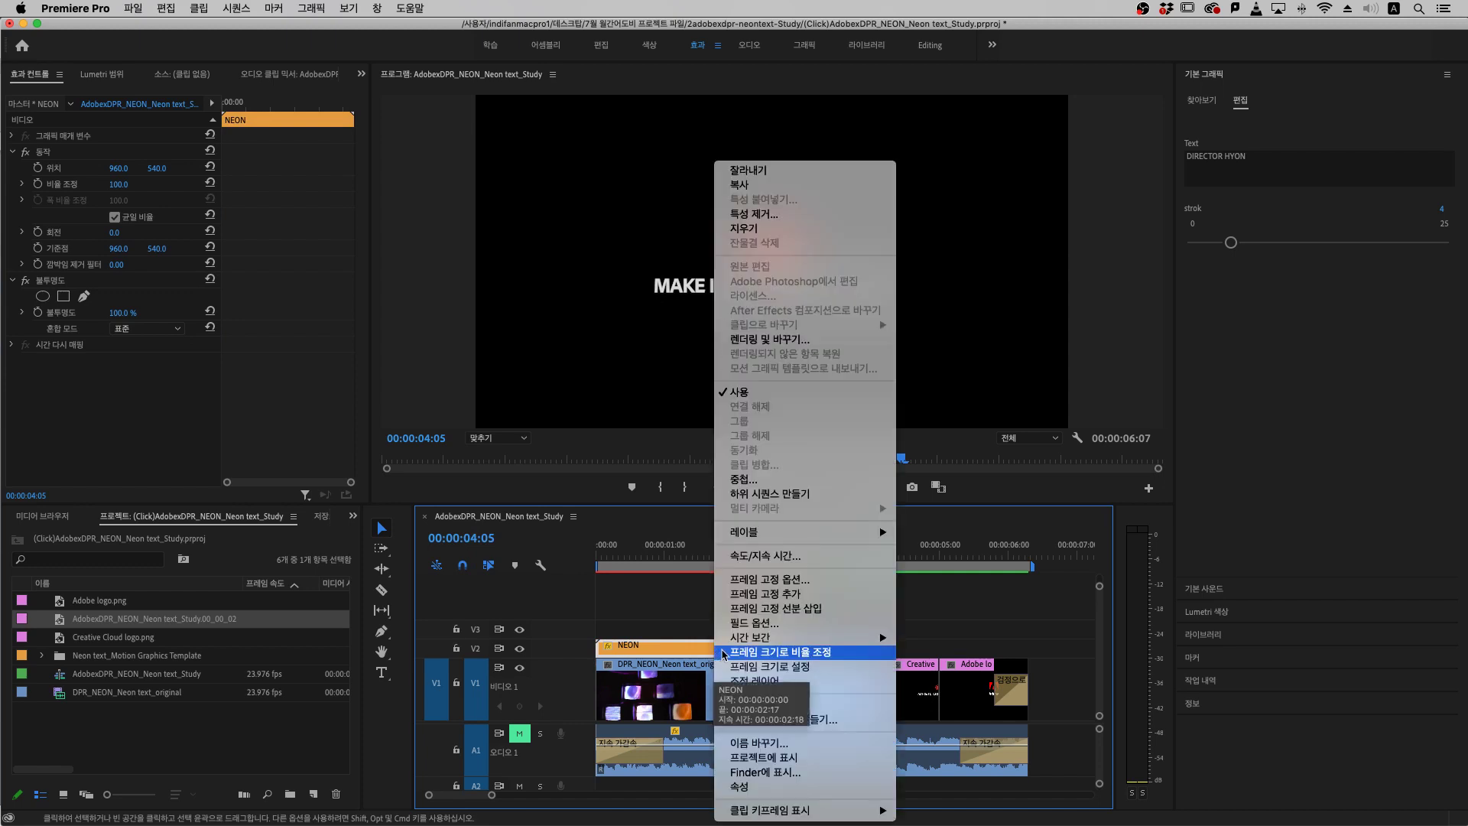
{"action": "left_click", "coordinate": [763, 557]}
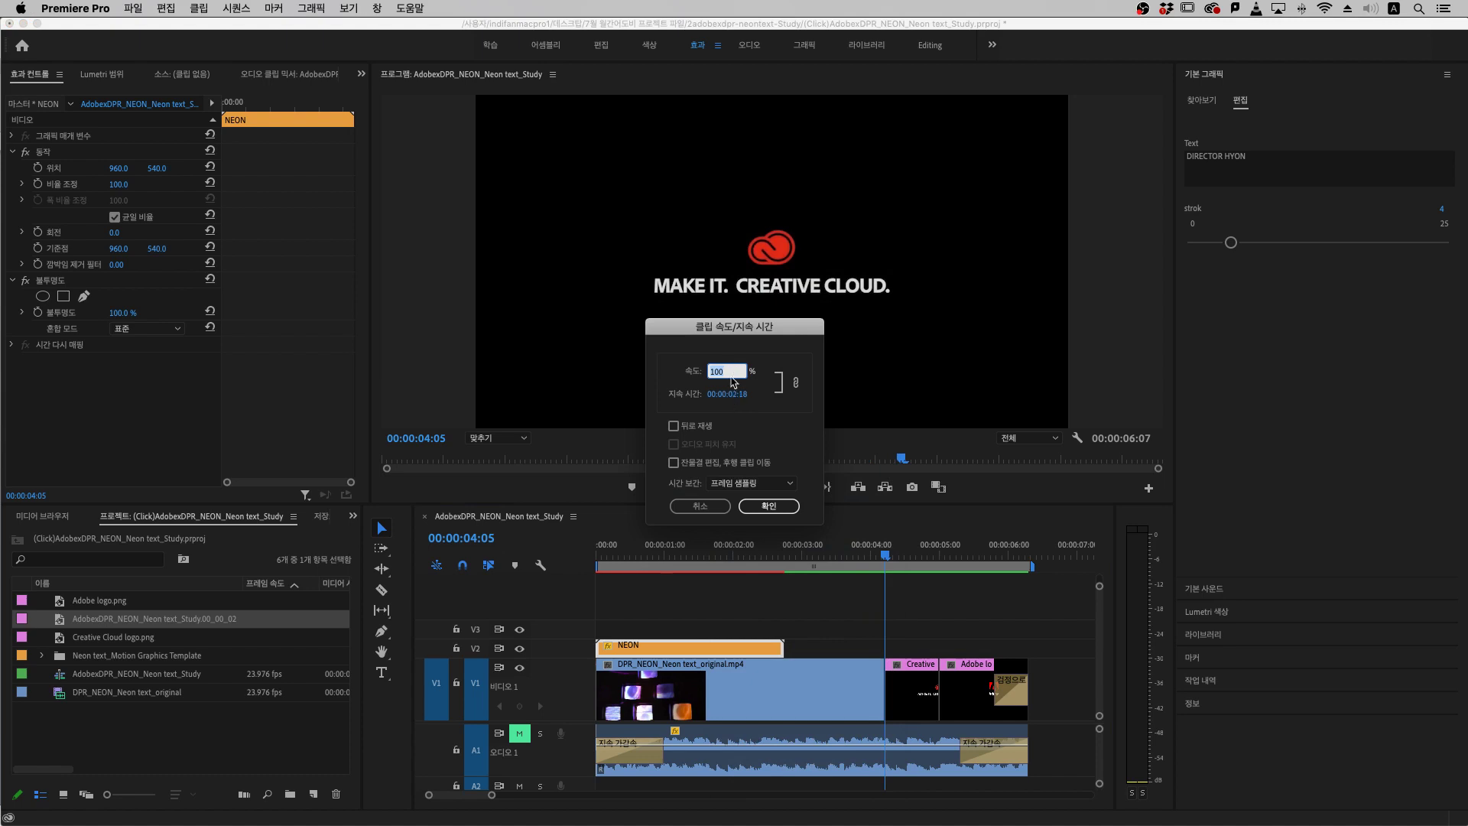
{"action": "left_click", "coordinate": [725, 394]}
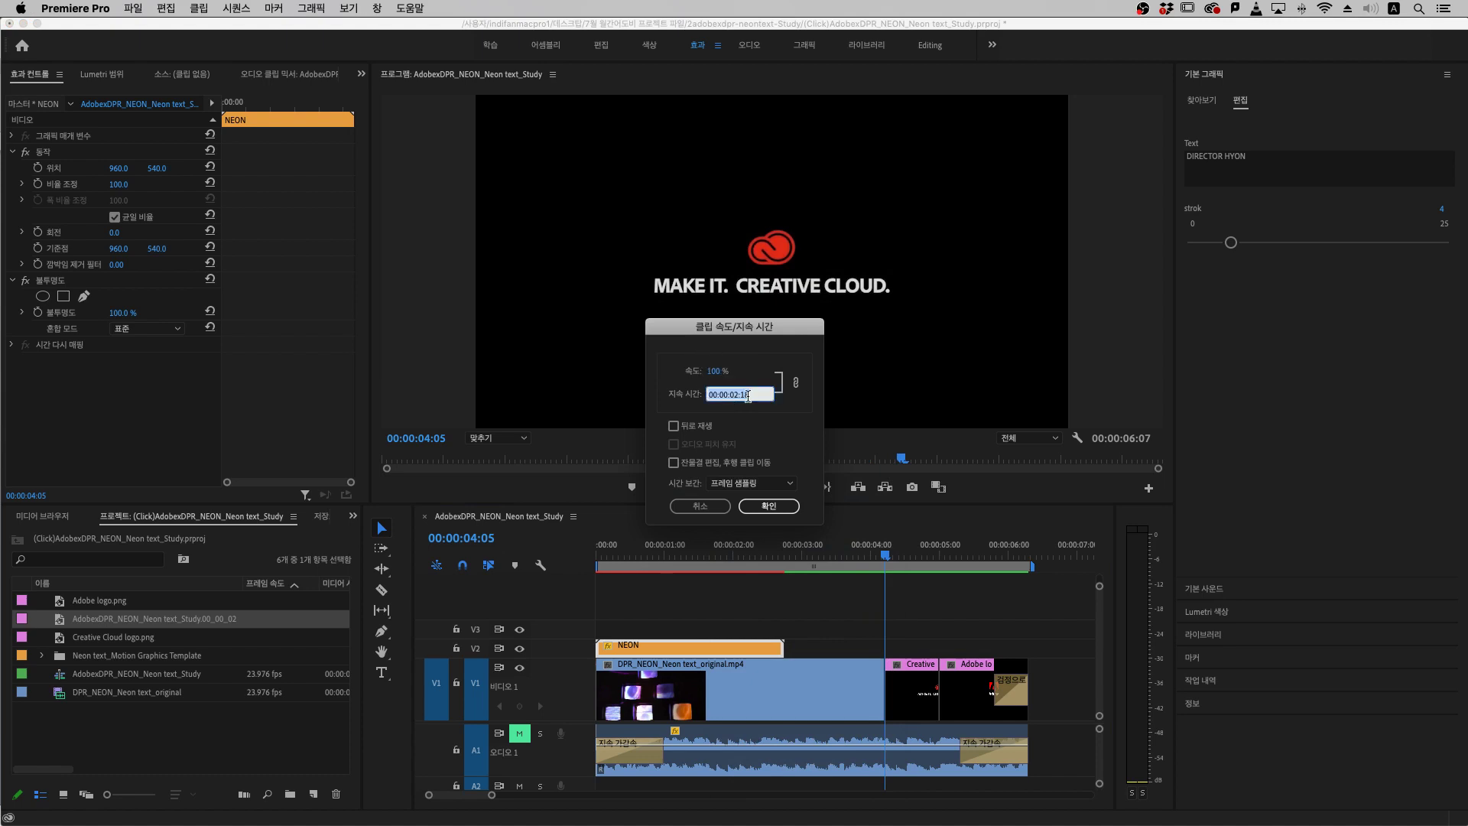
{"action": "type", "text": "4:05"}
{"action": "key", "text": "Return"}
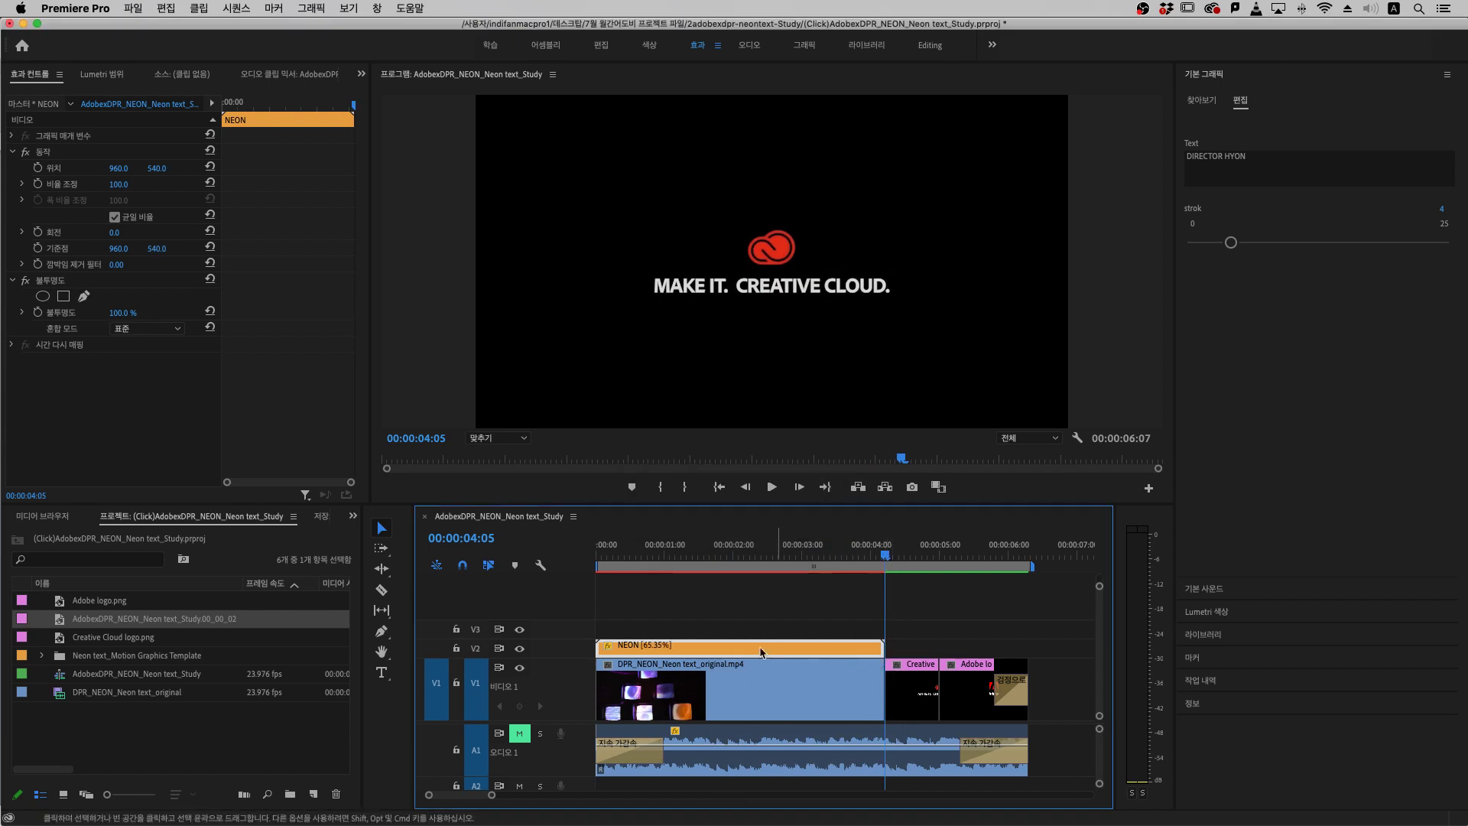
Play the sequence from 00:00:00:04 to check the slowed neon title over the footage
{"action": "left_click", "coordinate": [610, 558]}
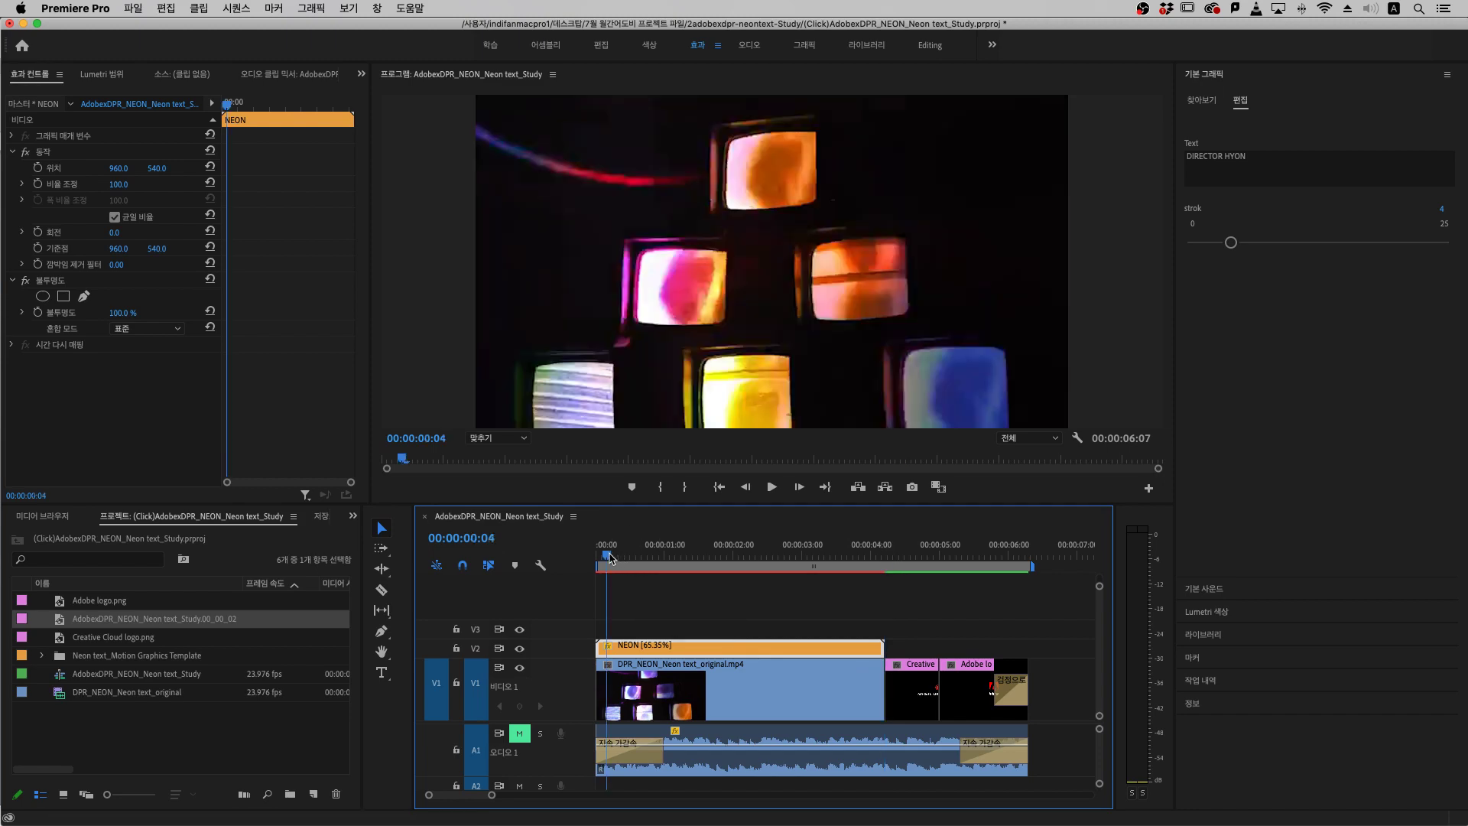
{"action": "key", "text": "space"}
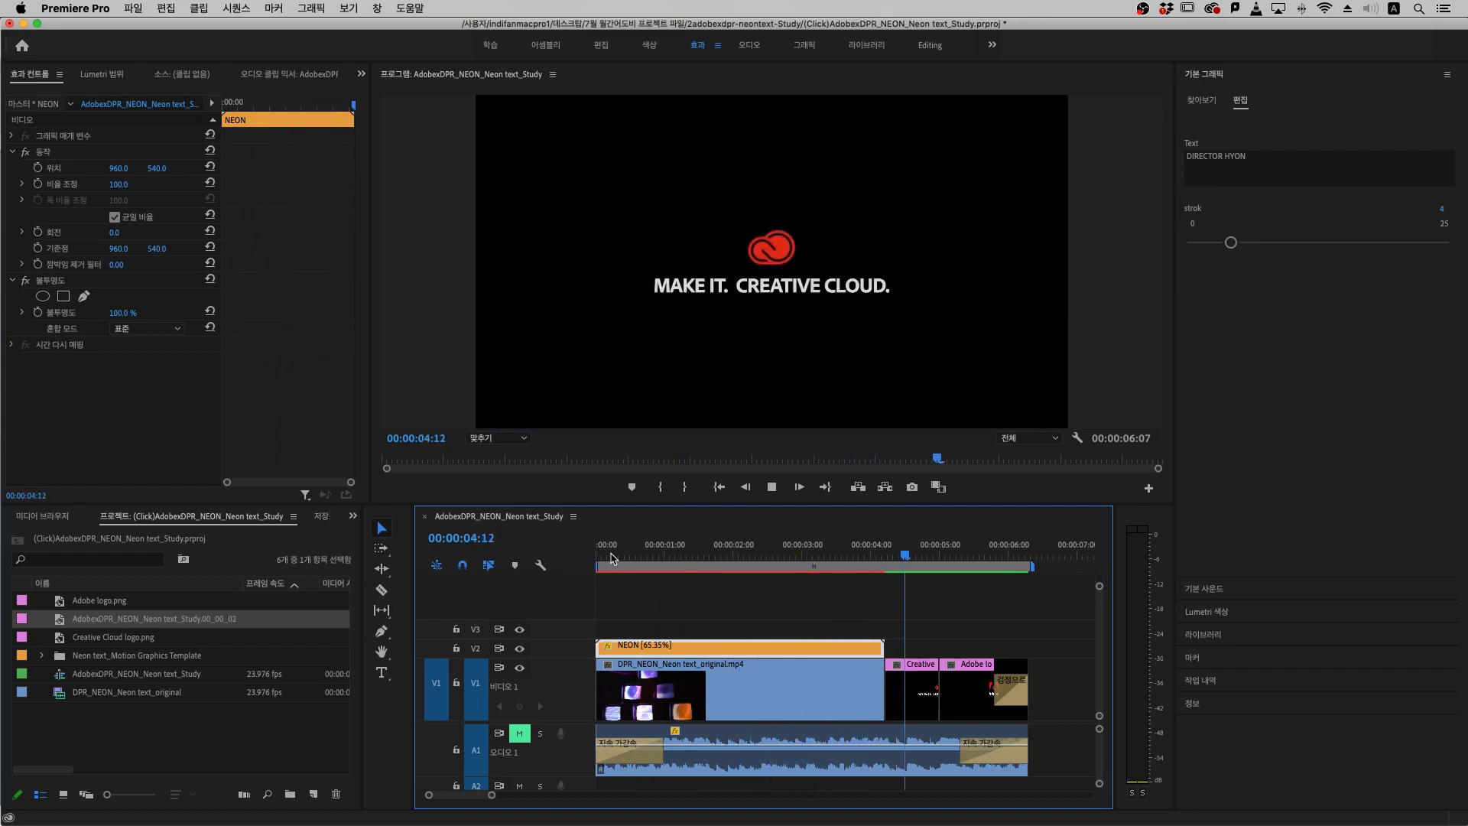
{"action": "key", "text": "space"}
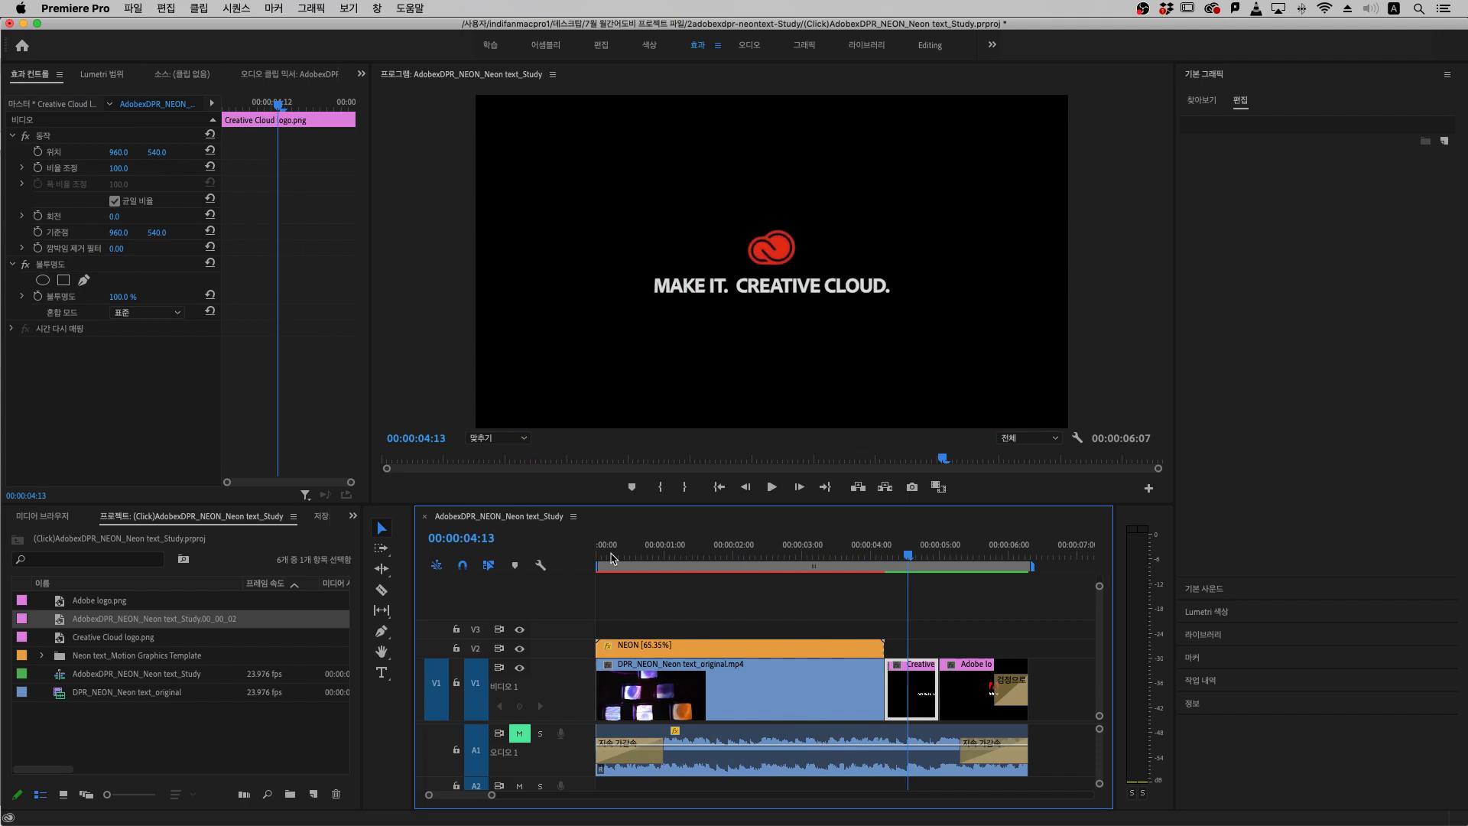
Select the NEON clip with the playhead at 00:00:02:23 and open the Lumetri color wheels in the Color workspace
{"action": "left_click", "coordinate": [721, 555]}
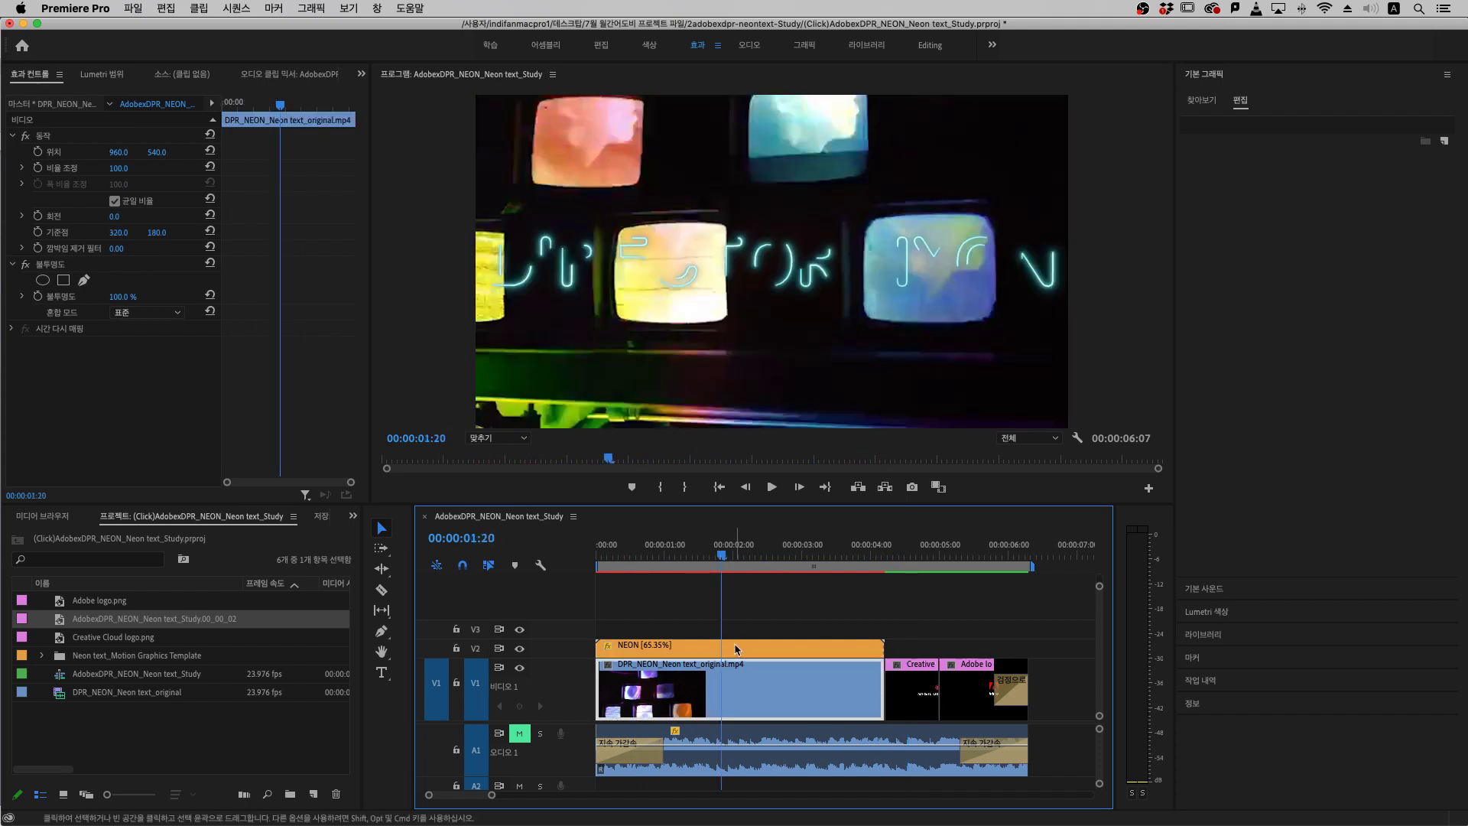
{"action": "left_click", "coordinate": [778, 555]}
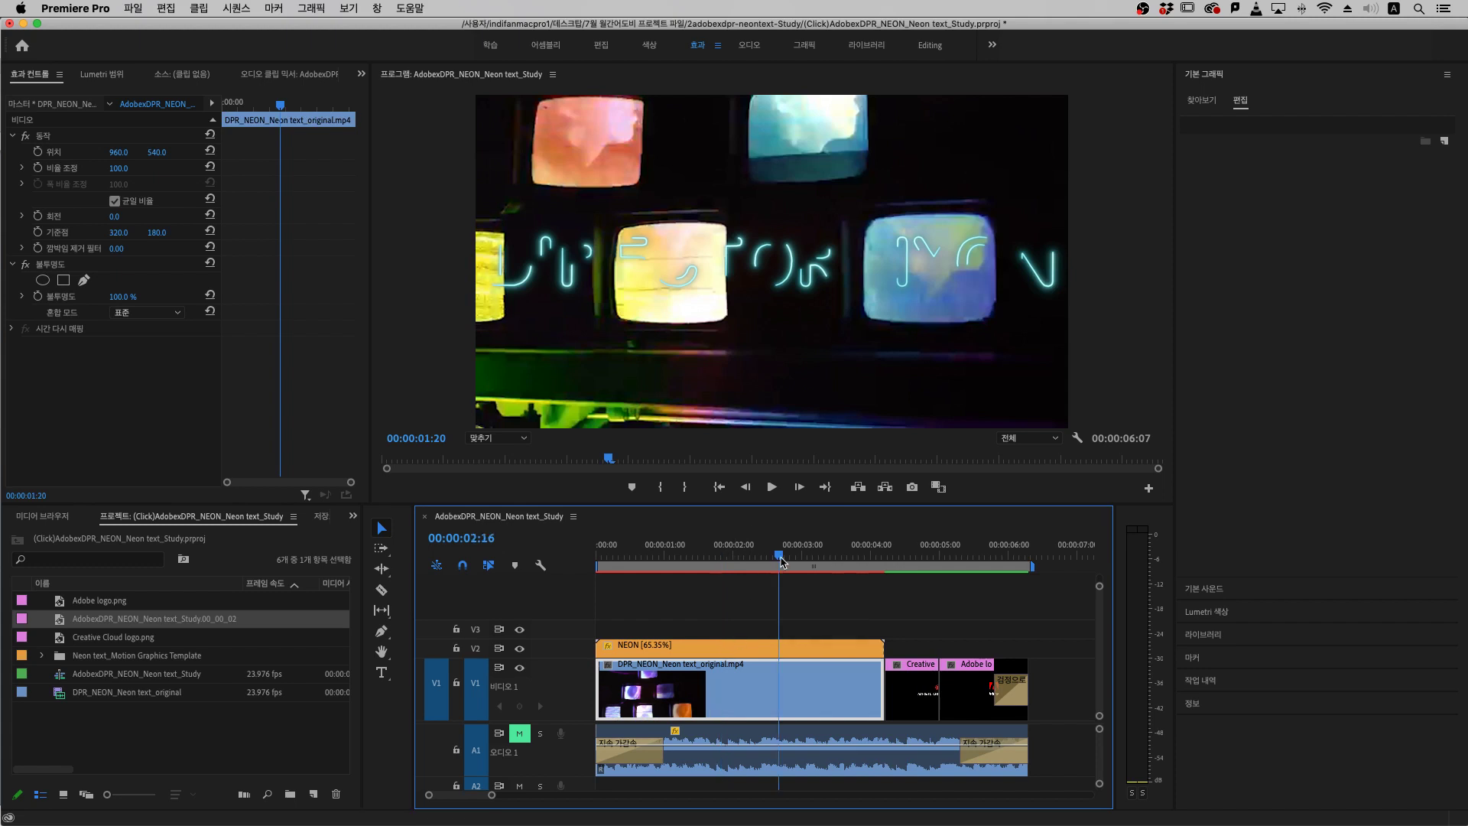
{"action": "left_click", "coordinate": [788, 647]}
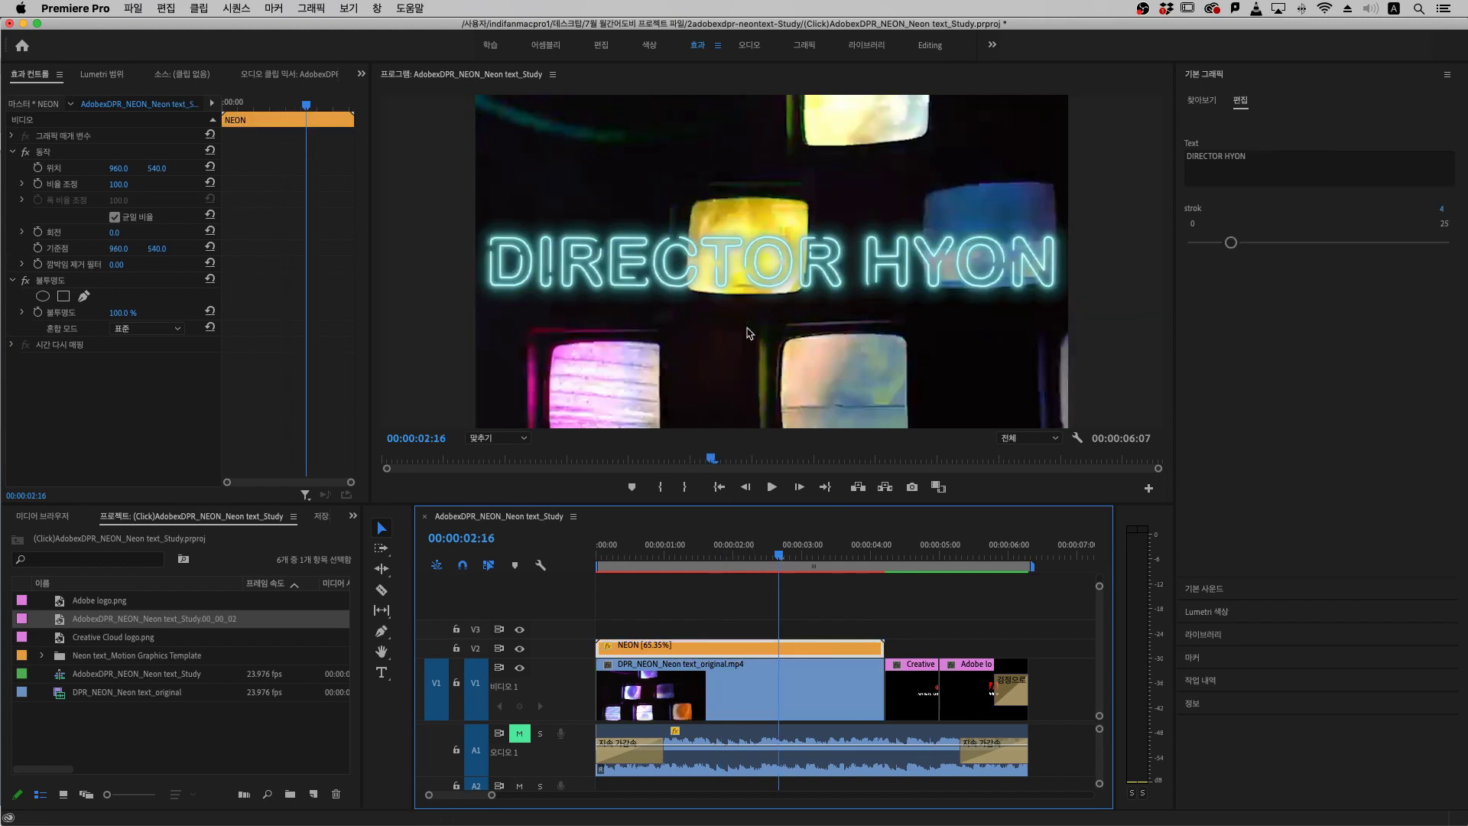
{"action": "left_click_drag", "start_coordinate": [786, 552], "coordinate": [799, 554]}
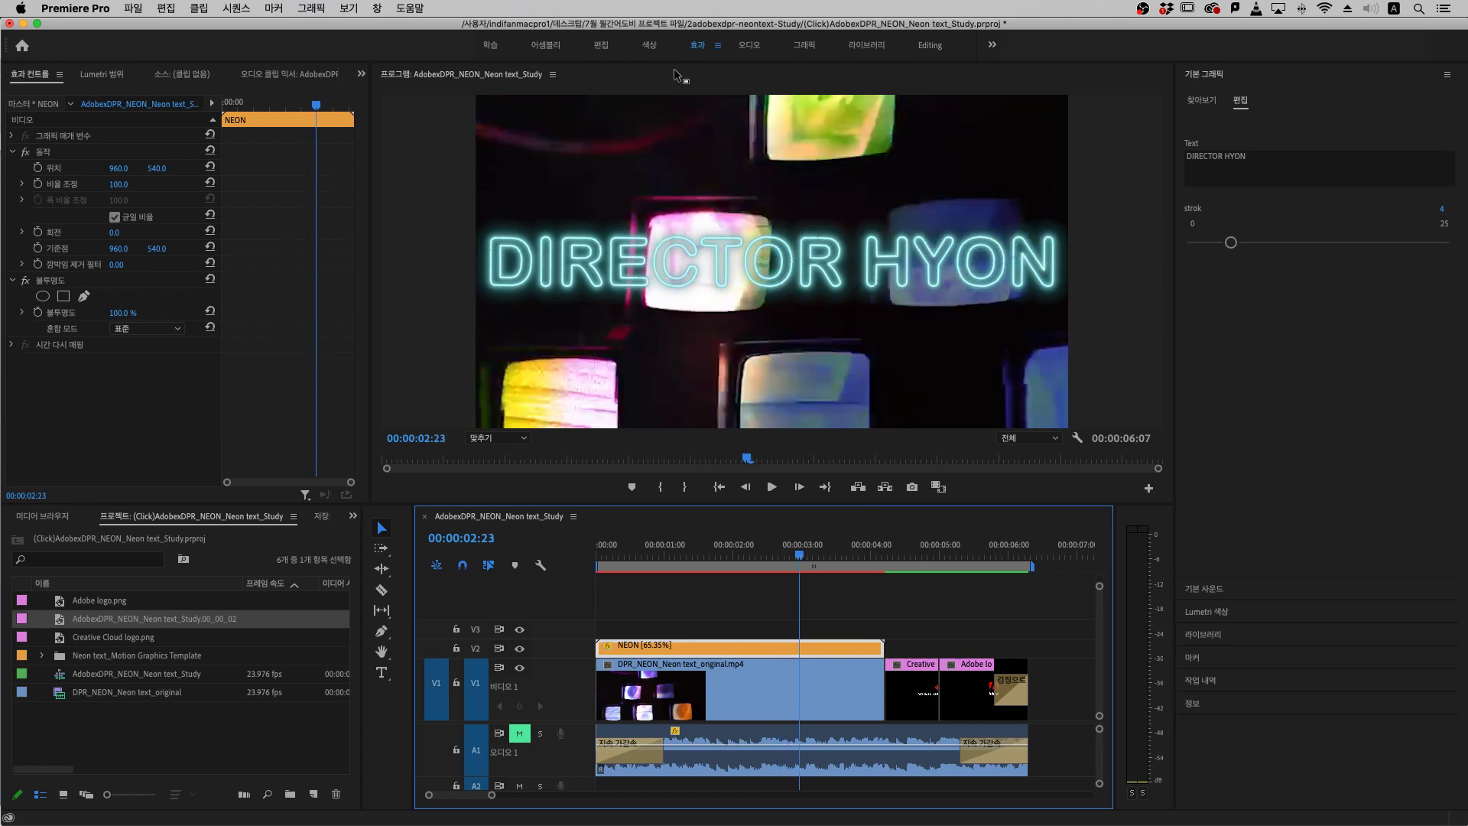
{"action": "left_click", "coordinate": [651, 46]}
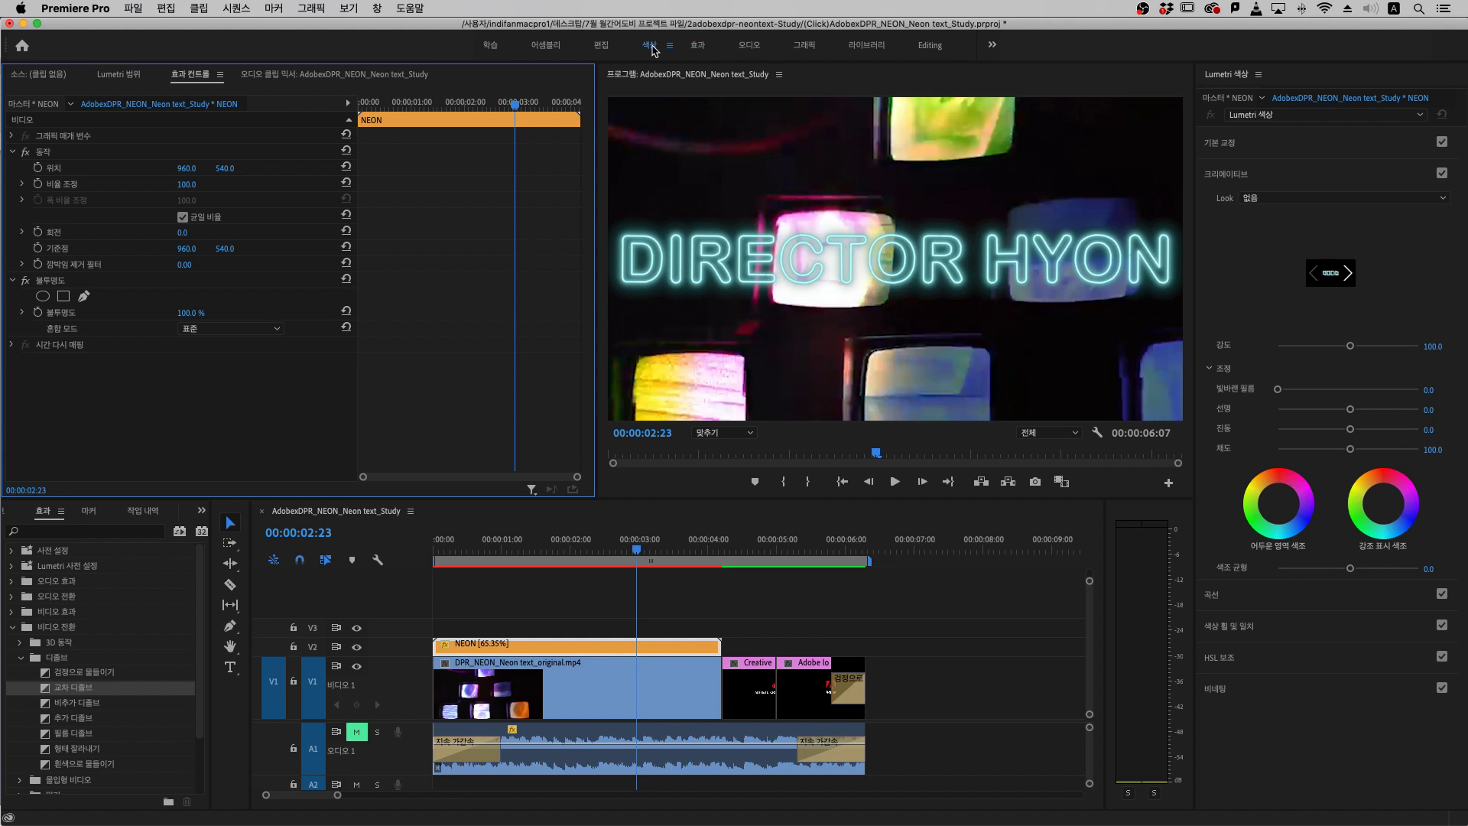
{"action": "left_click", "coordinate": [1234, 271]}
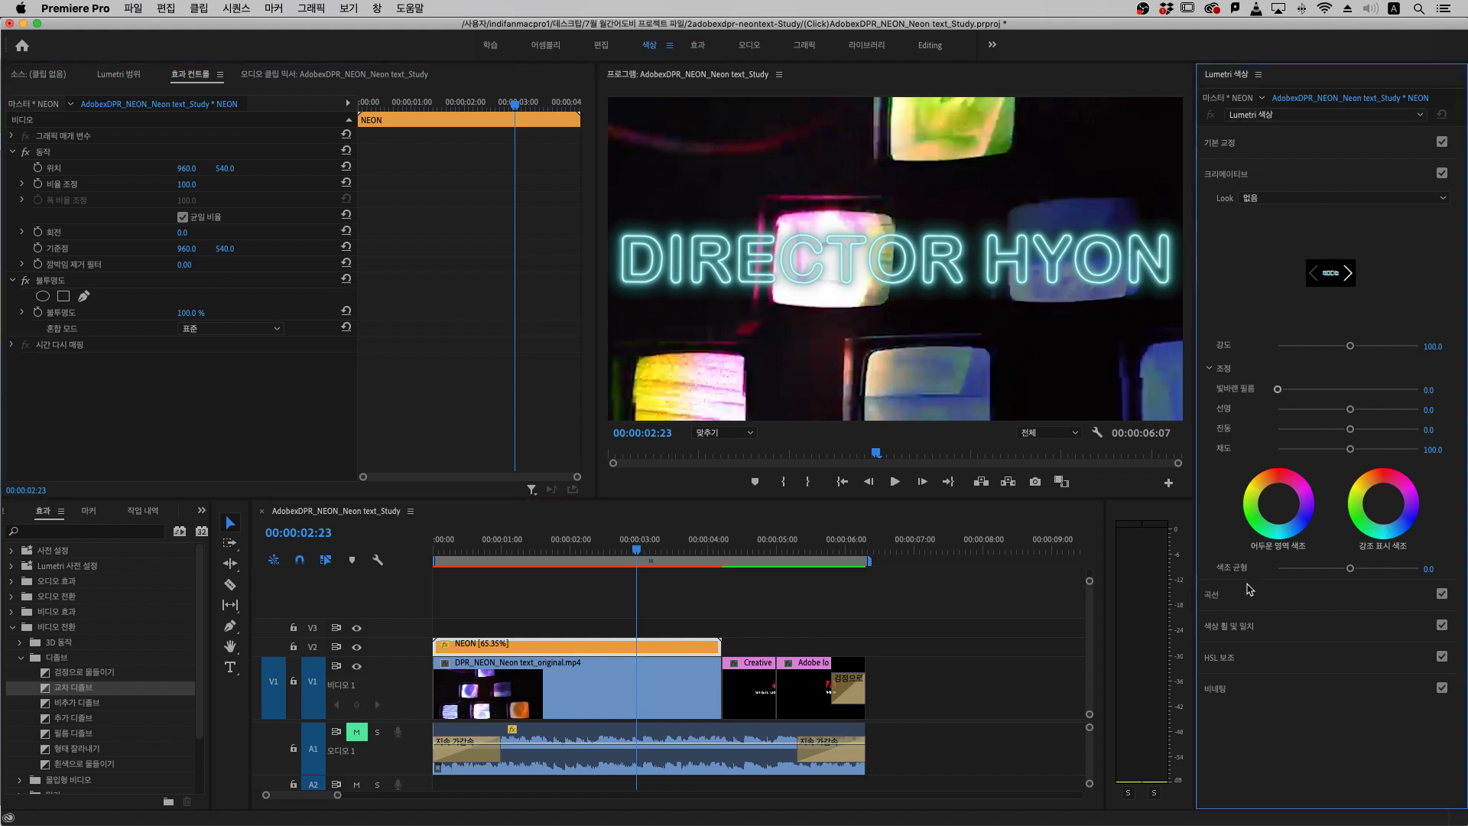
{"action": "left_click", "coordinate": [1253, 635]}
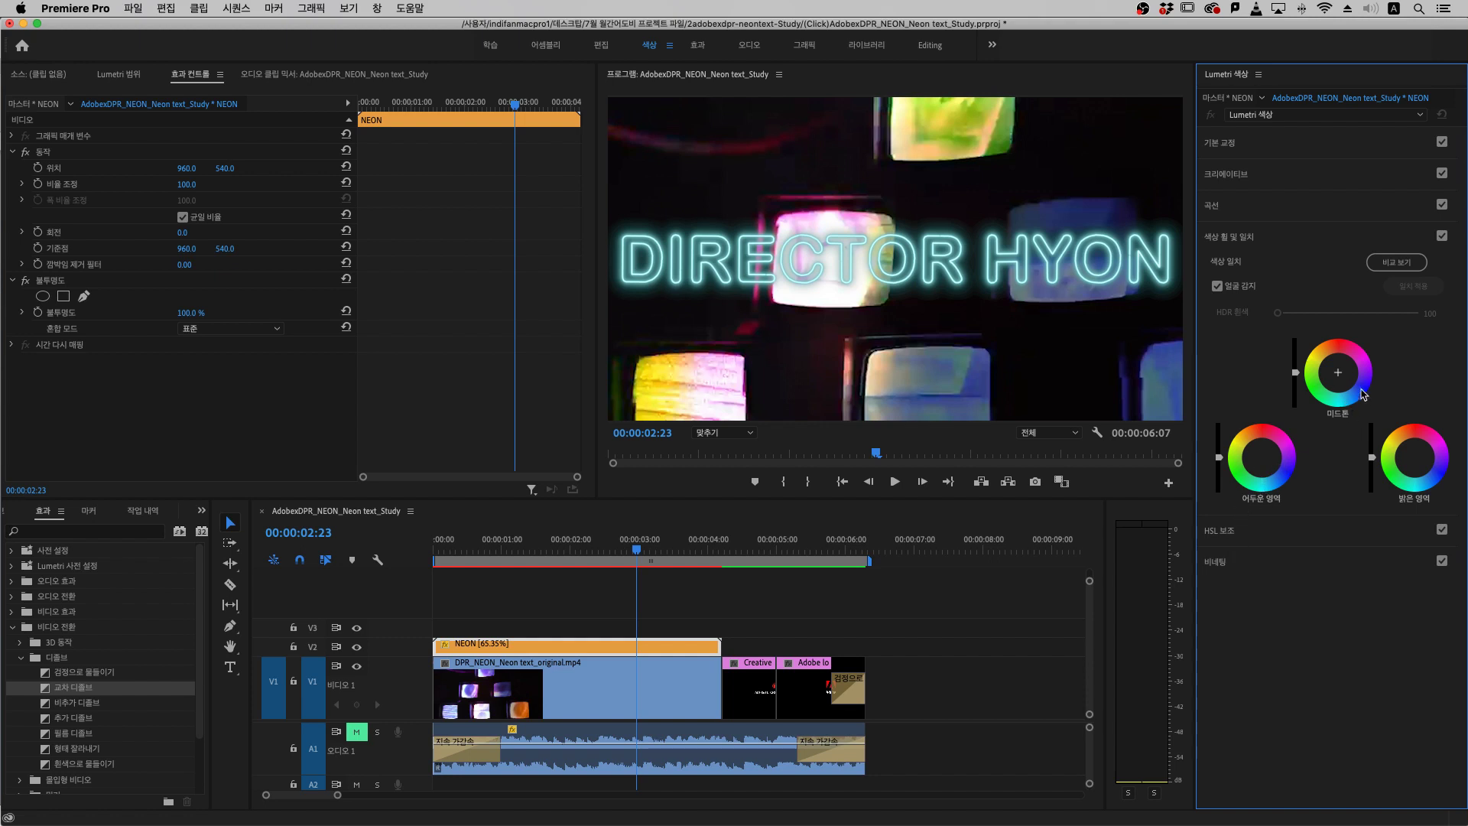
Tint the neon title pink-purple by shifting the shadows, midtones and highlights color wheels fully toward magenta
{"action": "left_click", "coordinate": [1269, 452]}
{"action": "left_click_drag", "start_coordinate": [1268, 453], "coordinate": [1286, 433]}
{"action": "left_click_drag", "start_coordinate": [1343, 359], "coordinate": [1361, 347]}
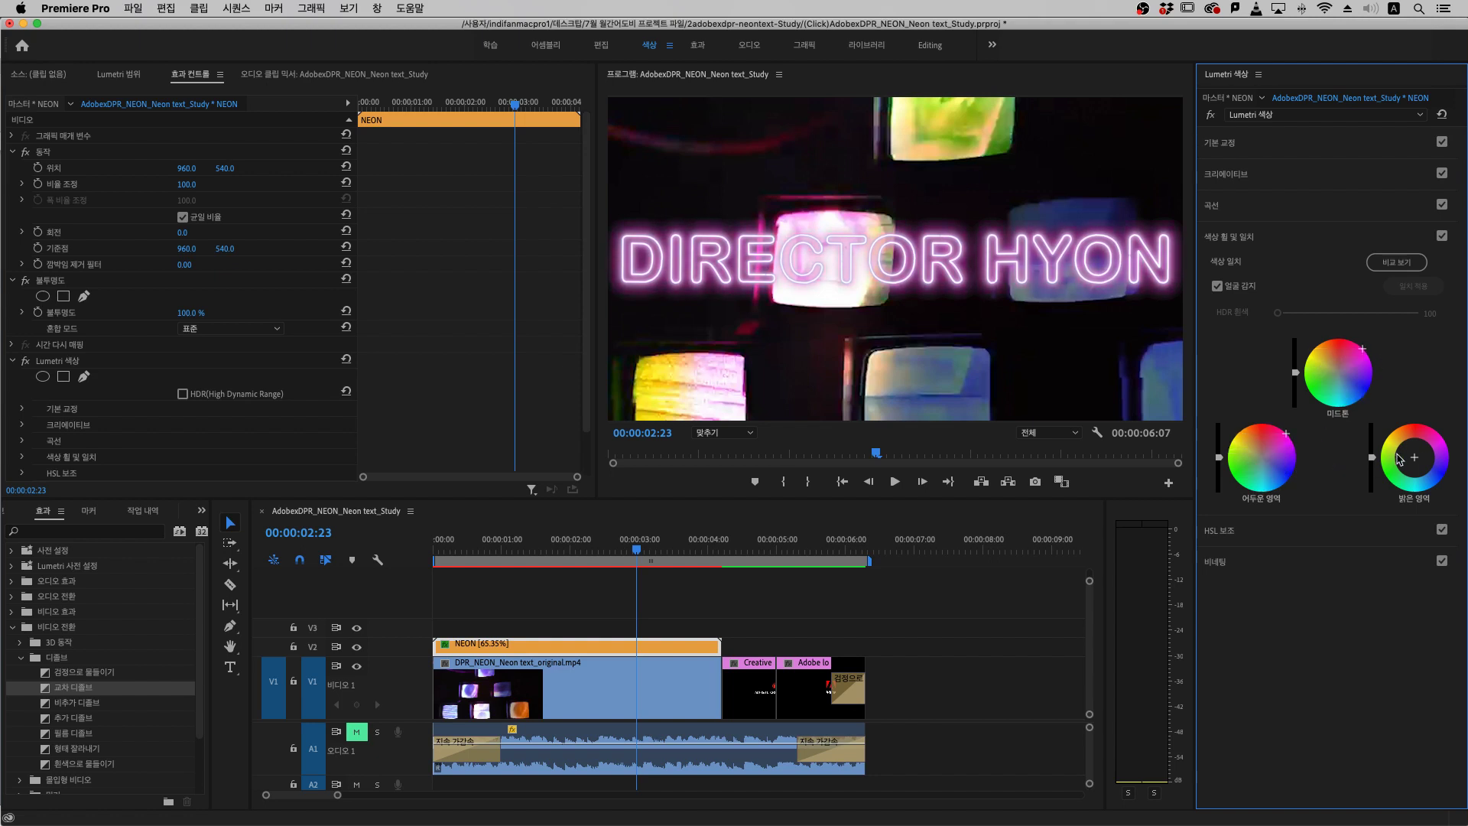
{"action": "left_click_drag", "start_coordinate": [1428, 446], "coordinate": [1440, 434]}
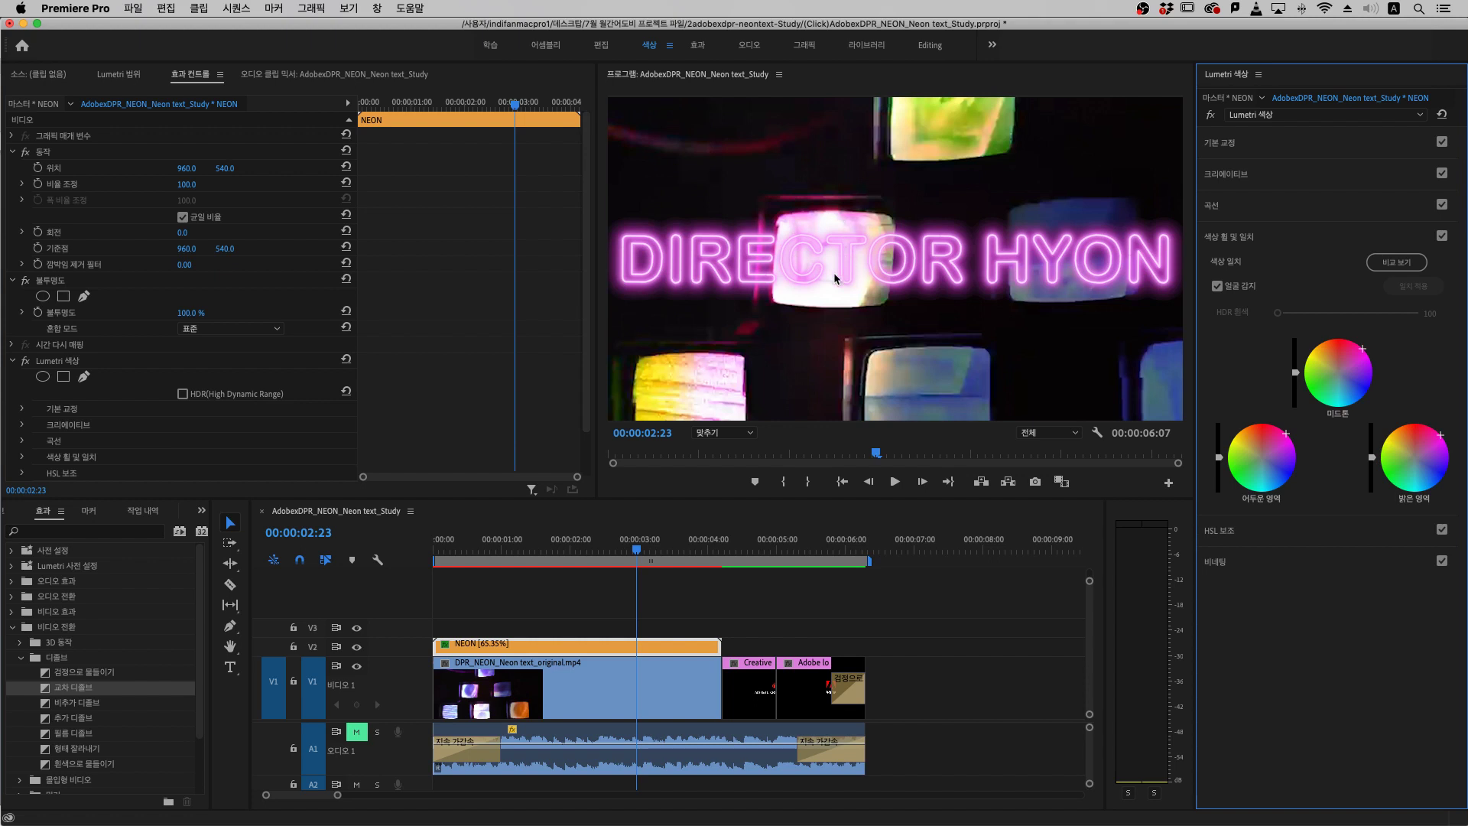
Play the first part of the sequence to check the recolored title, stopping at 00:00:03:23
{"action": "left_click", "coordinate": [485, 549]}
{"action": "key", "text": "space"}
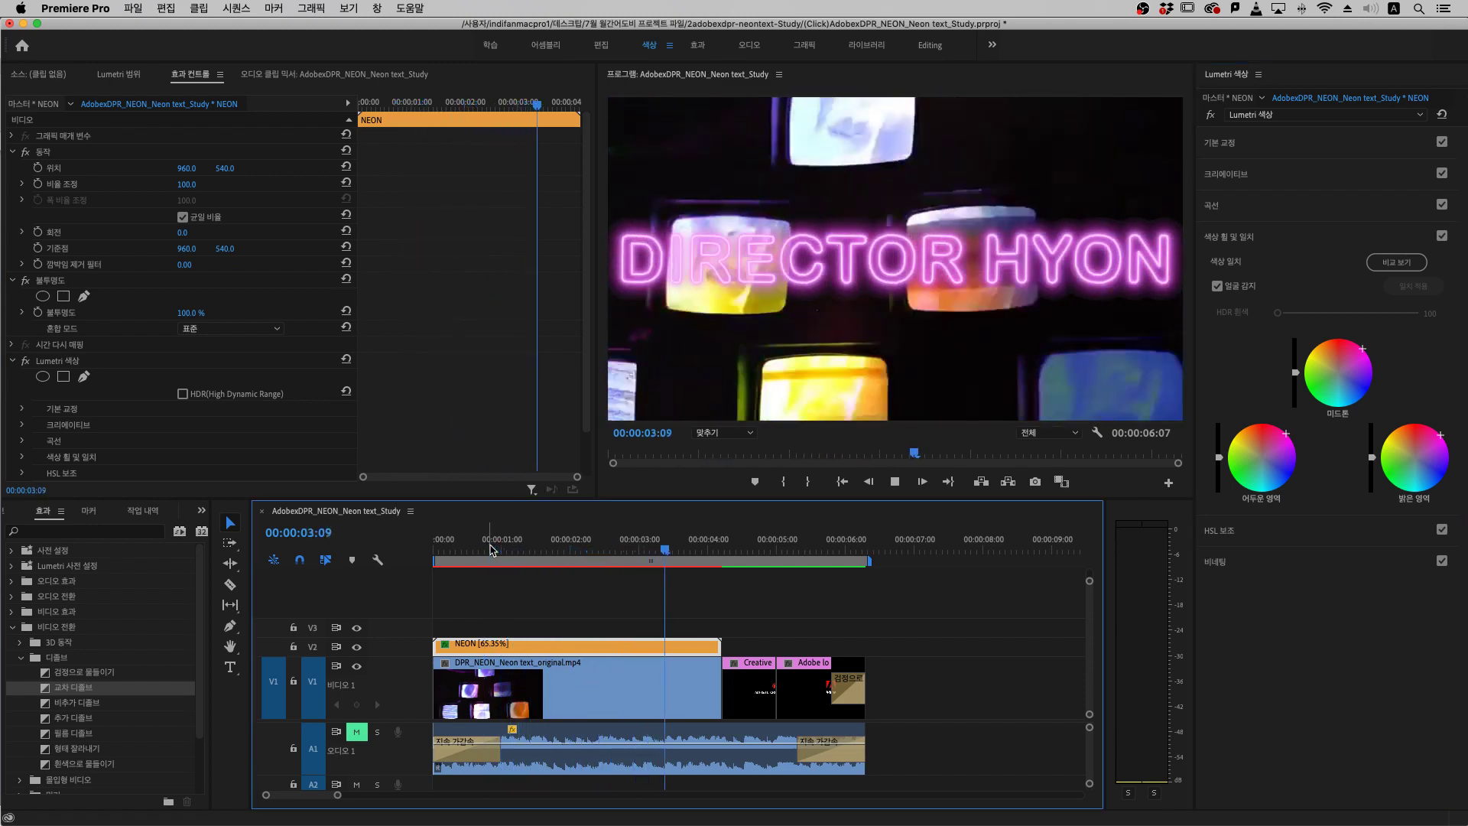
{"action": "key", "text": "space"}
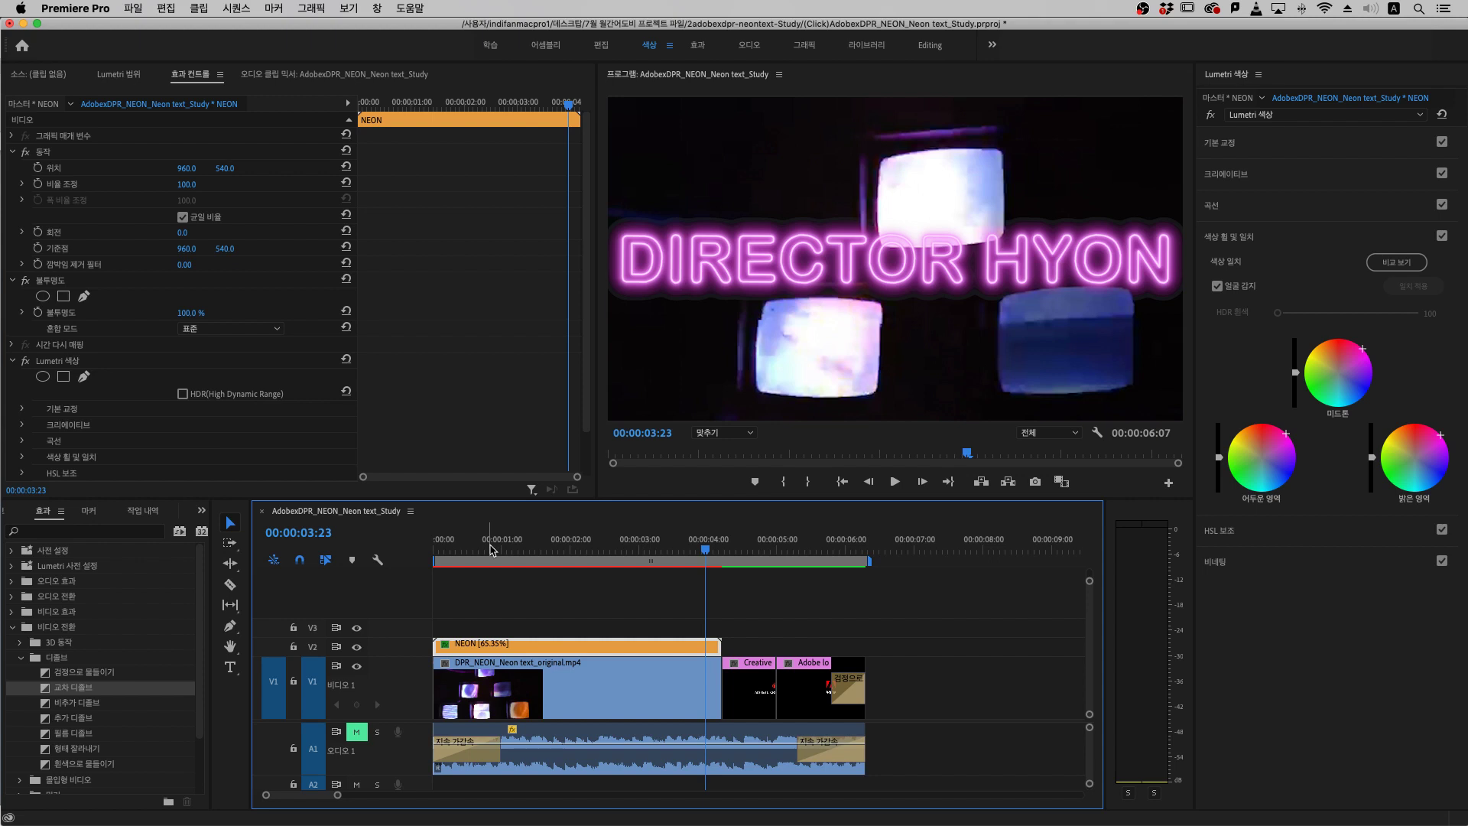
Replace the title text with NEON and park the playhead at 00:00:02:15, where the new text shows
{"action": "double_click", "coordinate": [869, 251]}
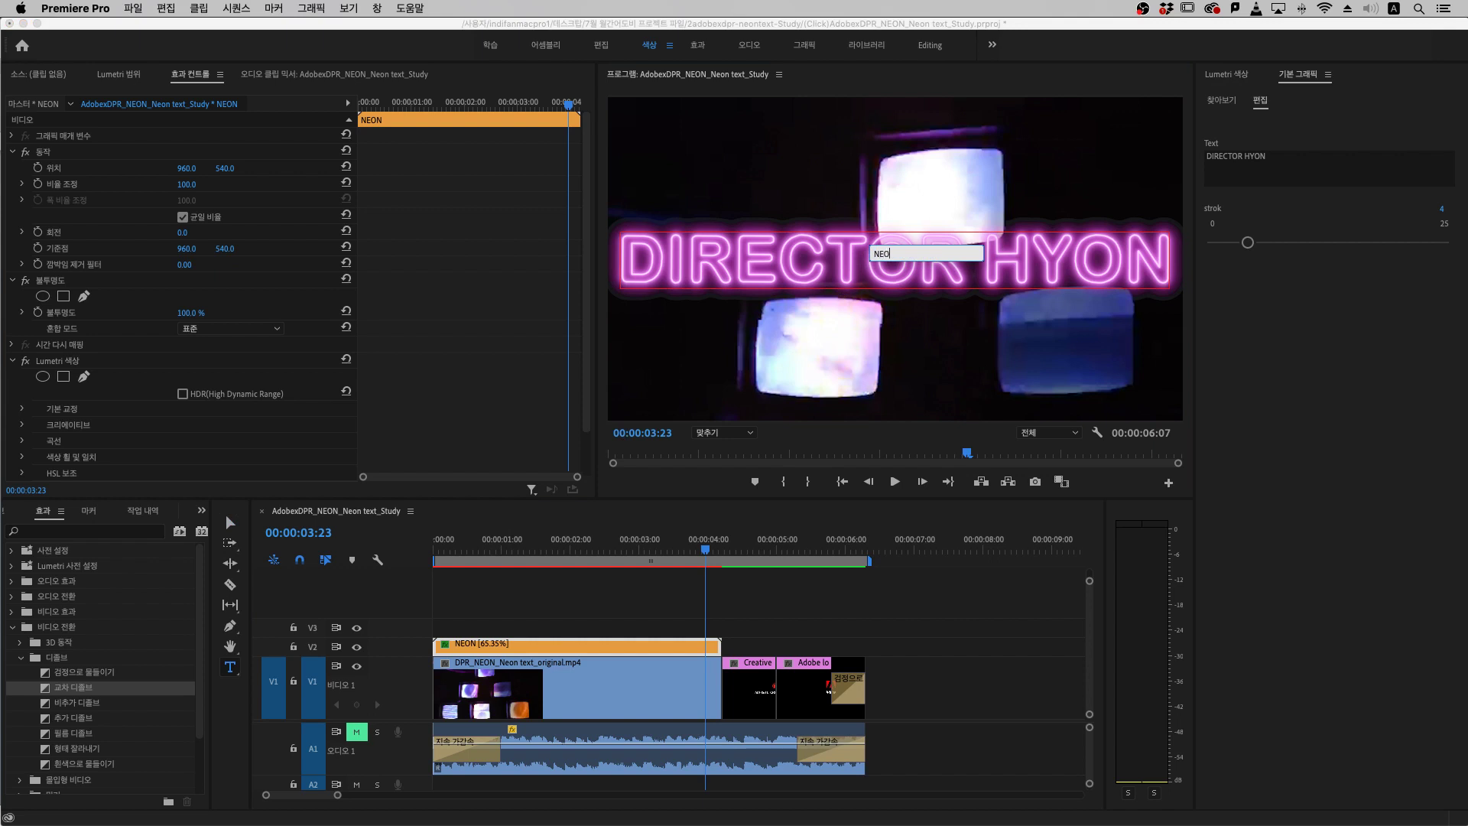
{"action": "type", "text": "NEON"}
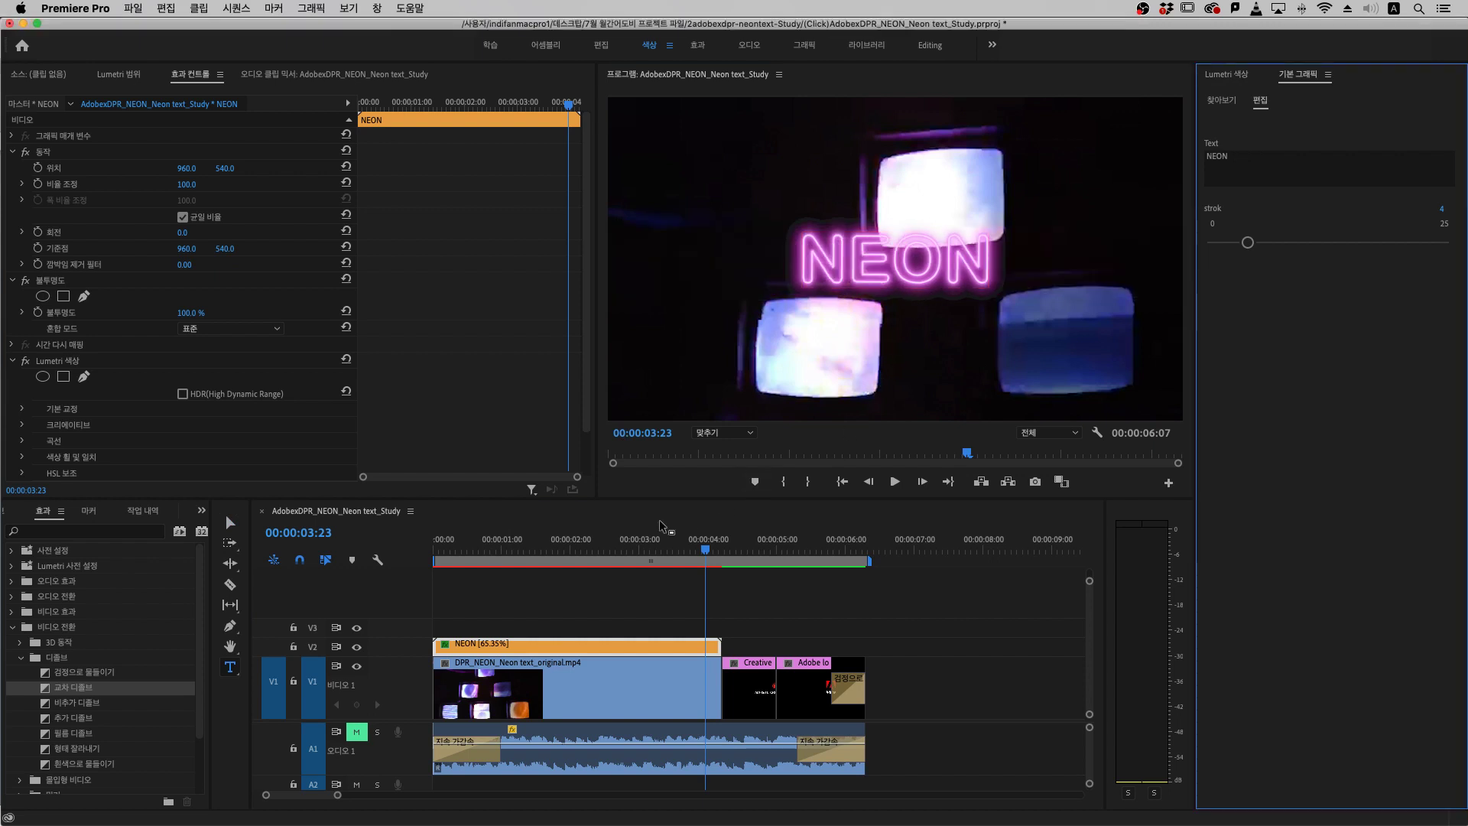
{"action": "left_click", "coordinate": [520, 551]}
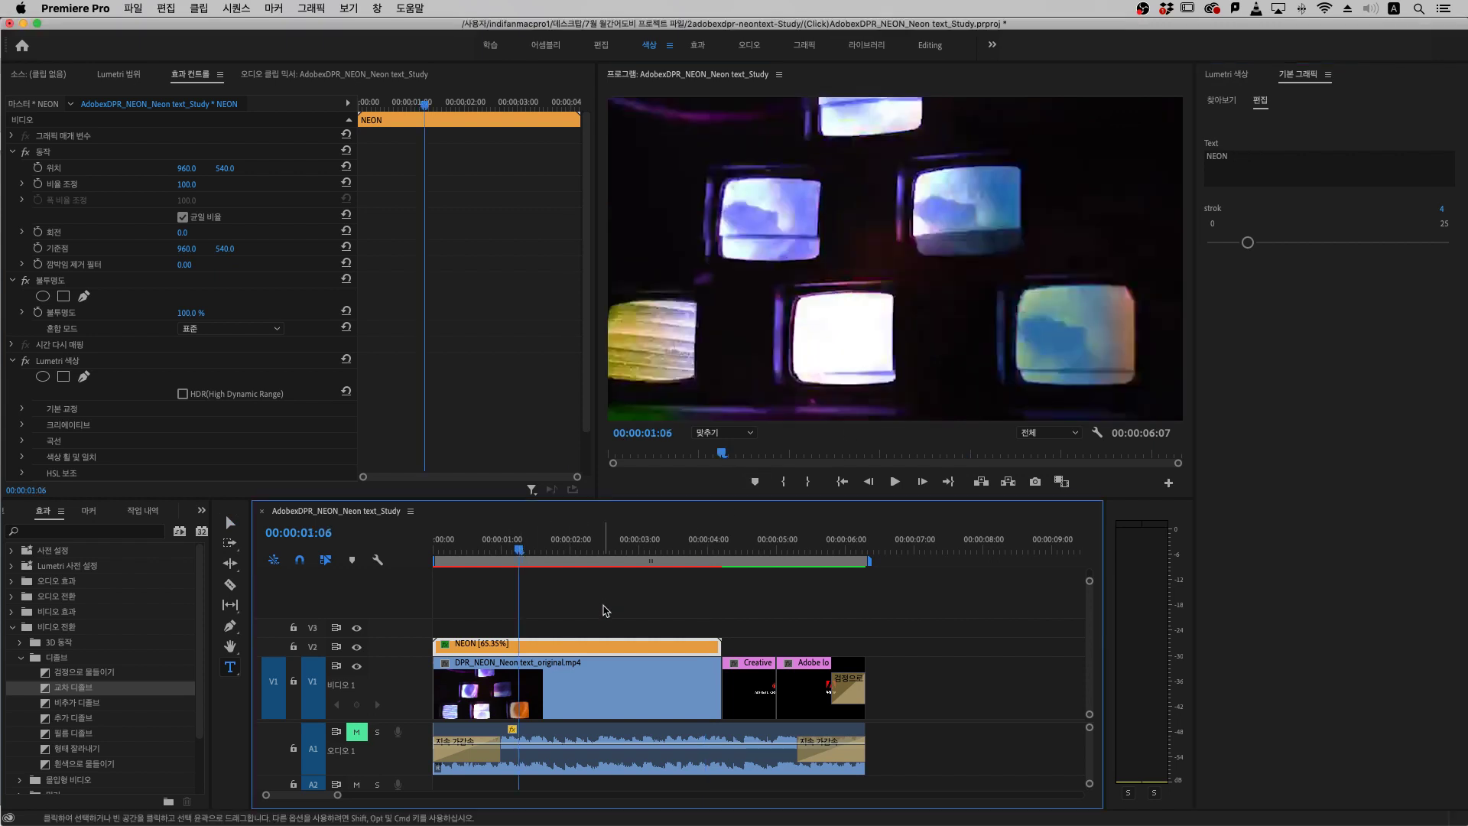
{"action": "left_click", "coordinate": [615, 550]}
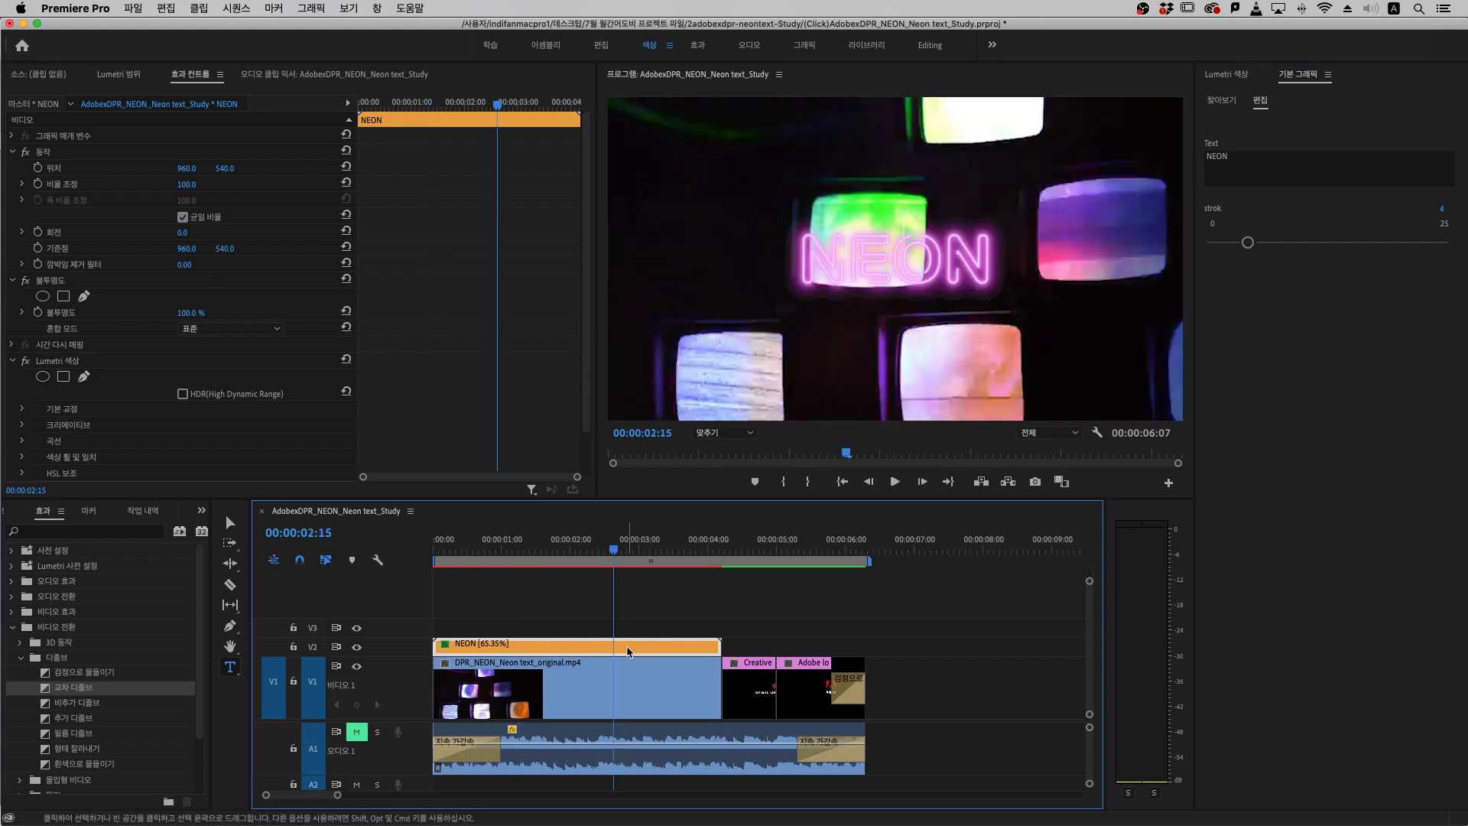
Move the NEON title up in the frame by setting its vertical position to 140
{"action": "left_click", "coordinate": [225, 167]}
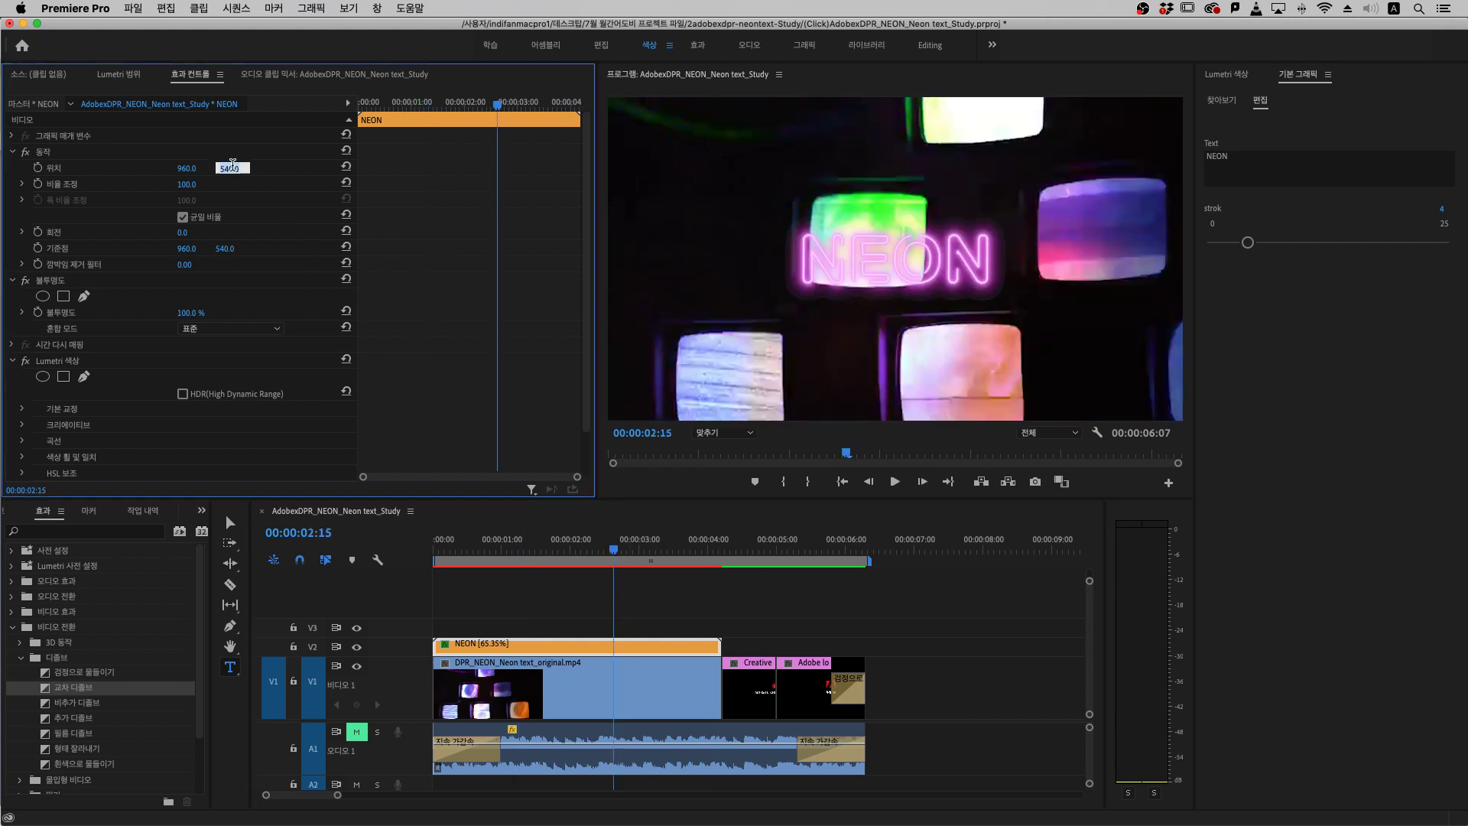
{"action": "key", "text": "Return"}
{"action": "left_click", "coordinate": [232, 167]}
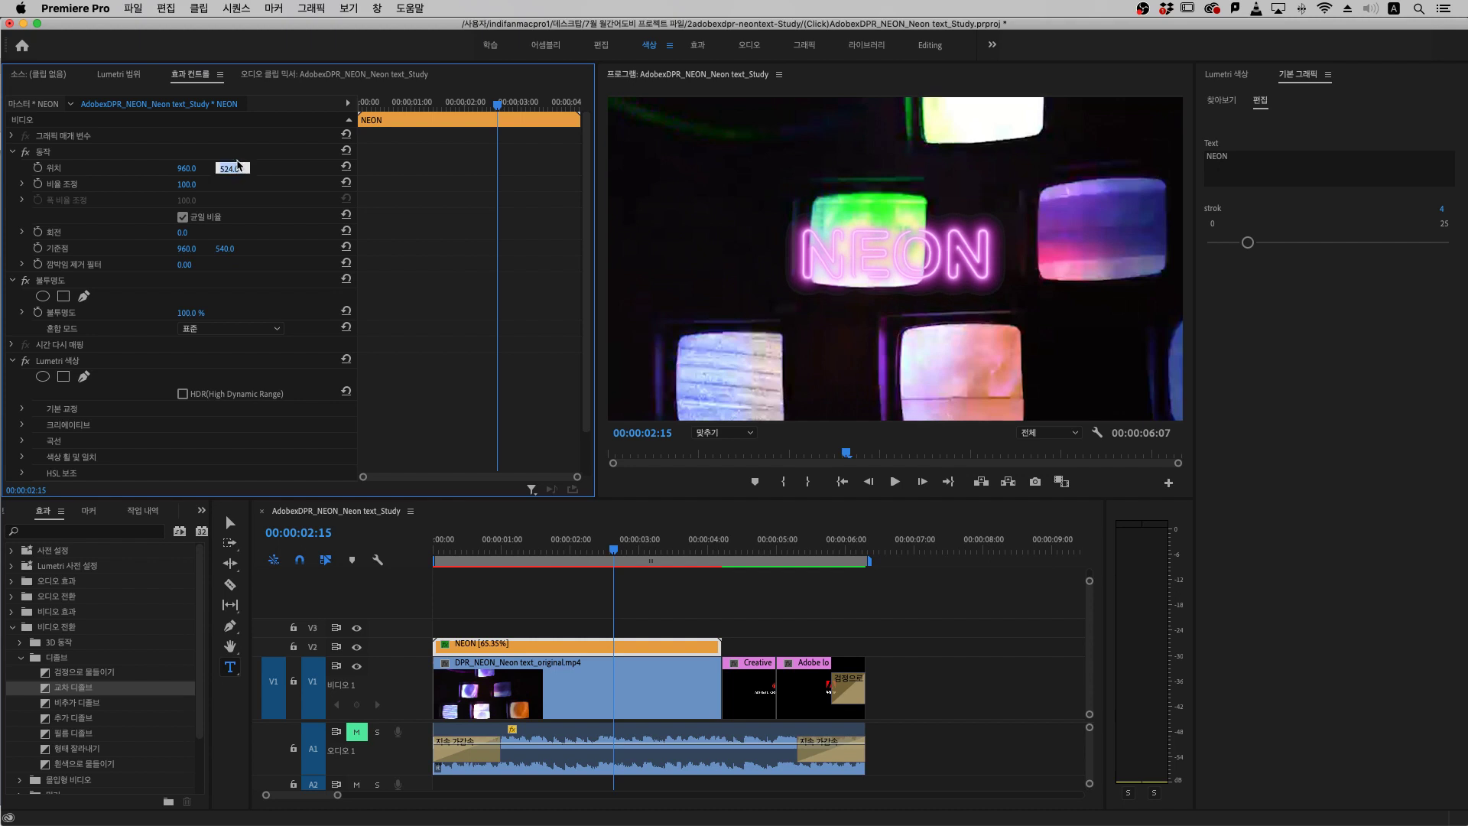
{"action": "type", "text": "140"}
{"action": "key", "text": "Return"}
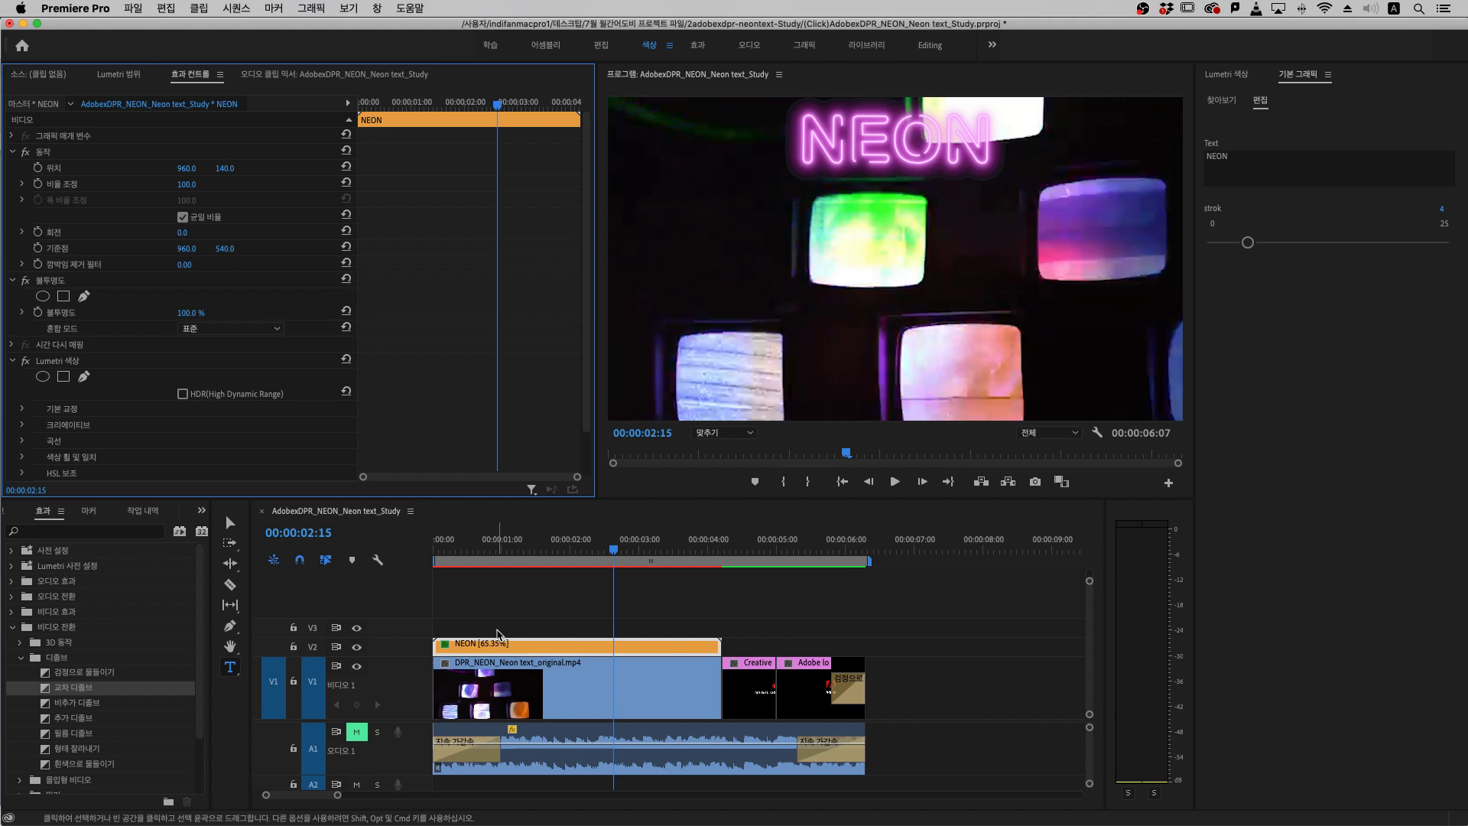
Paste a copy of the NEON title clip into the sequence at 00:00:02:15
{"action": "left_click", "coordinate": [516, 645]}
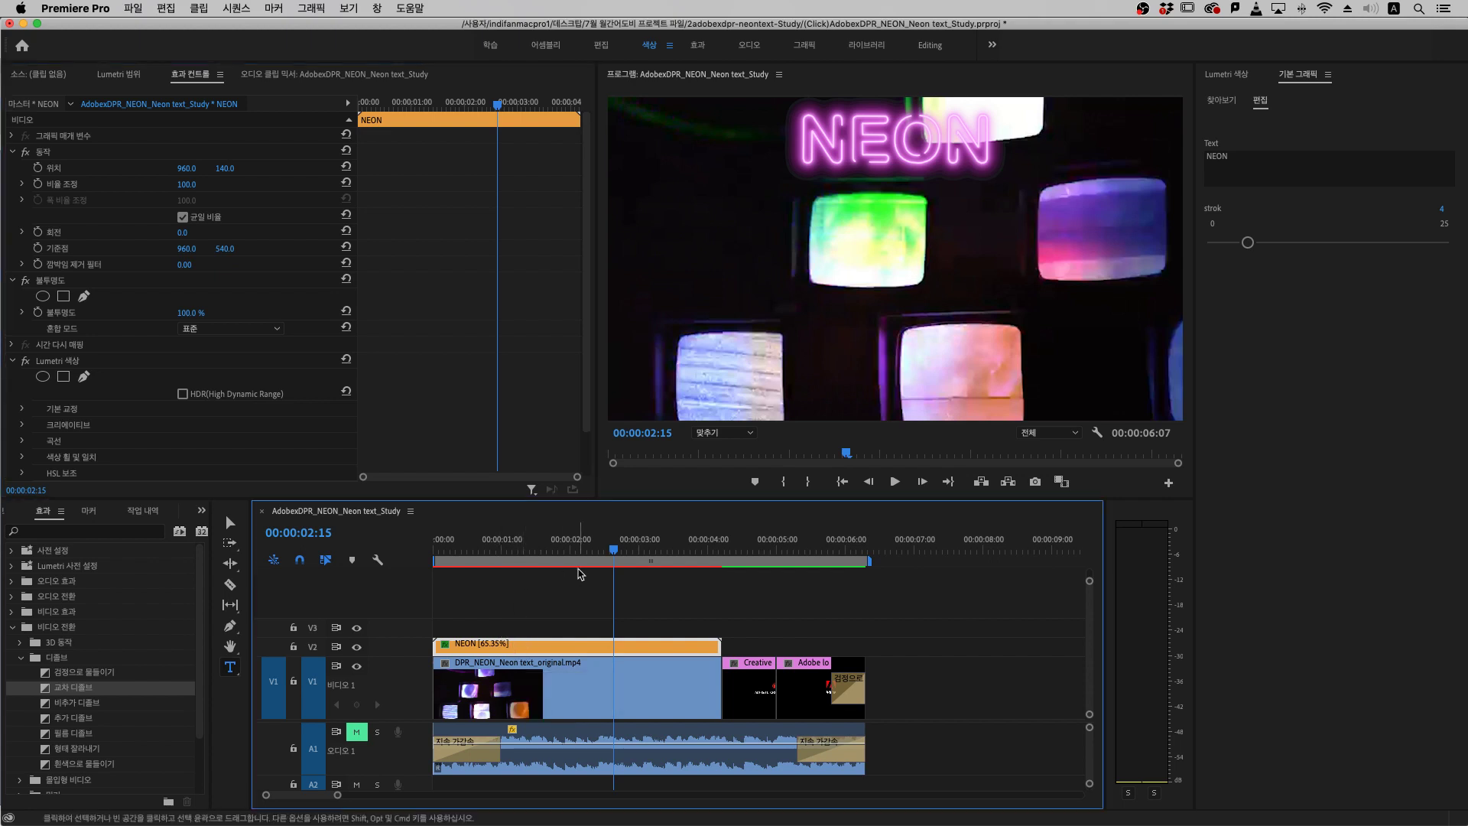
{"action": "key", "text": "super+v"}
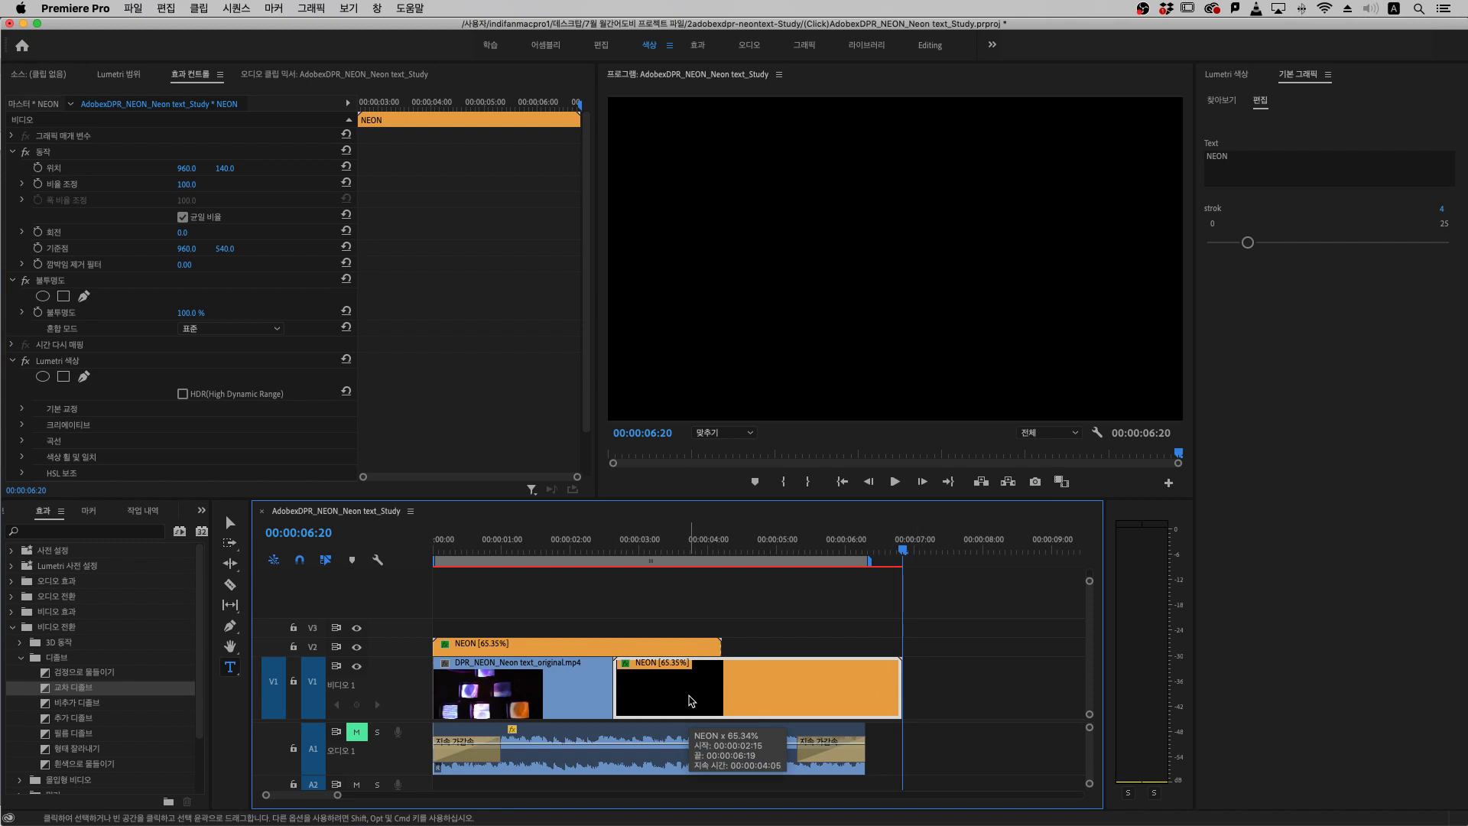
Undo the last paste and paste the NEON title at 00:00:02:15 on track V3 instead of V1
{"action": "key", "text": "super+z"}
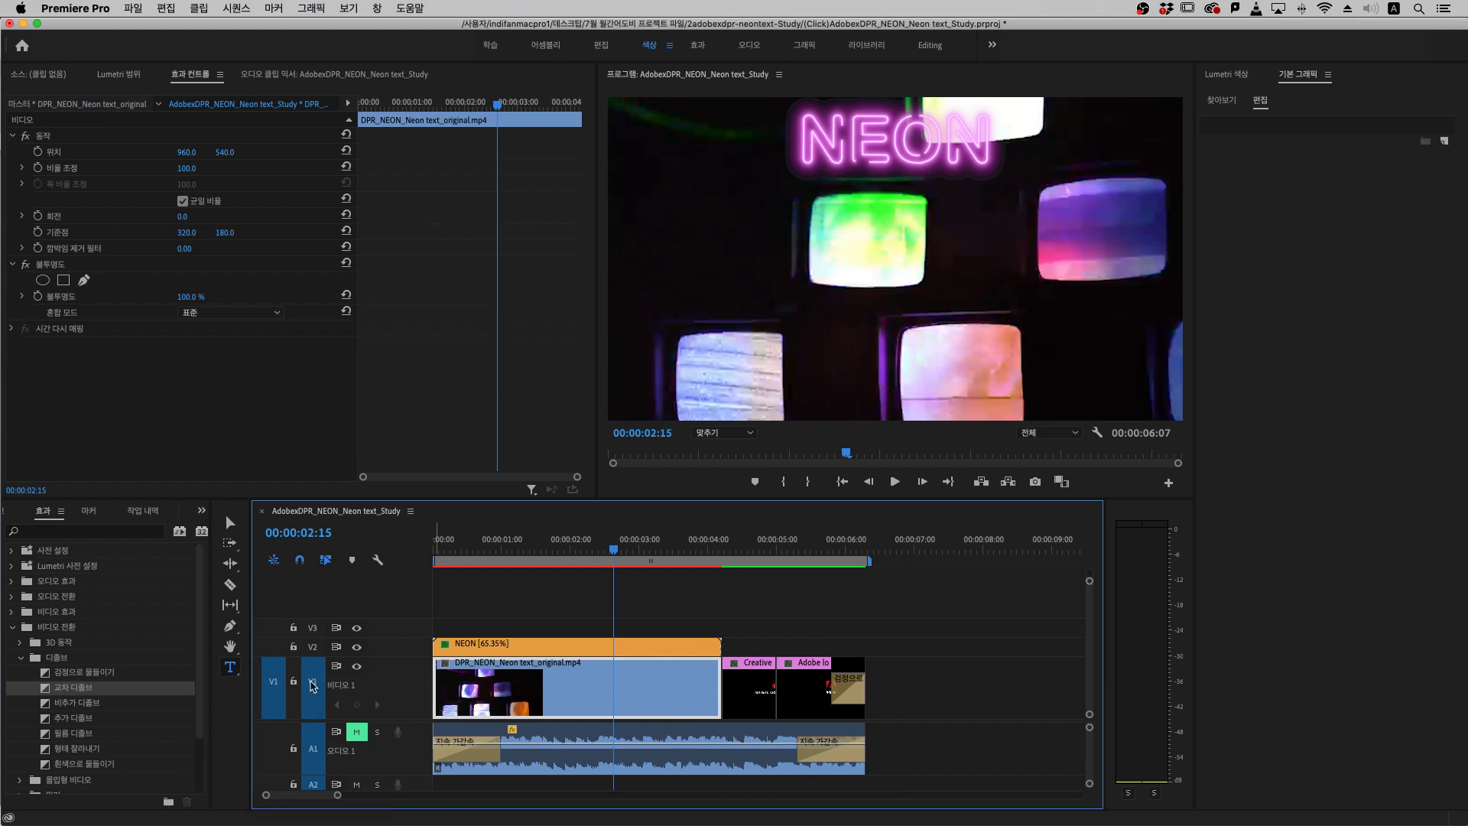
{"action": "left_click", "coordinate": [313, 684]}
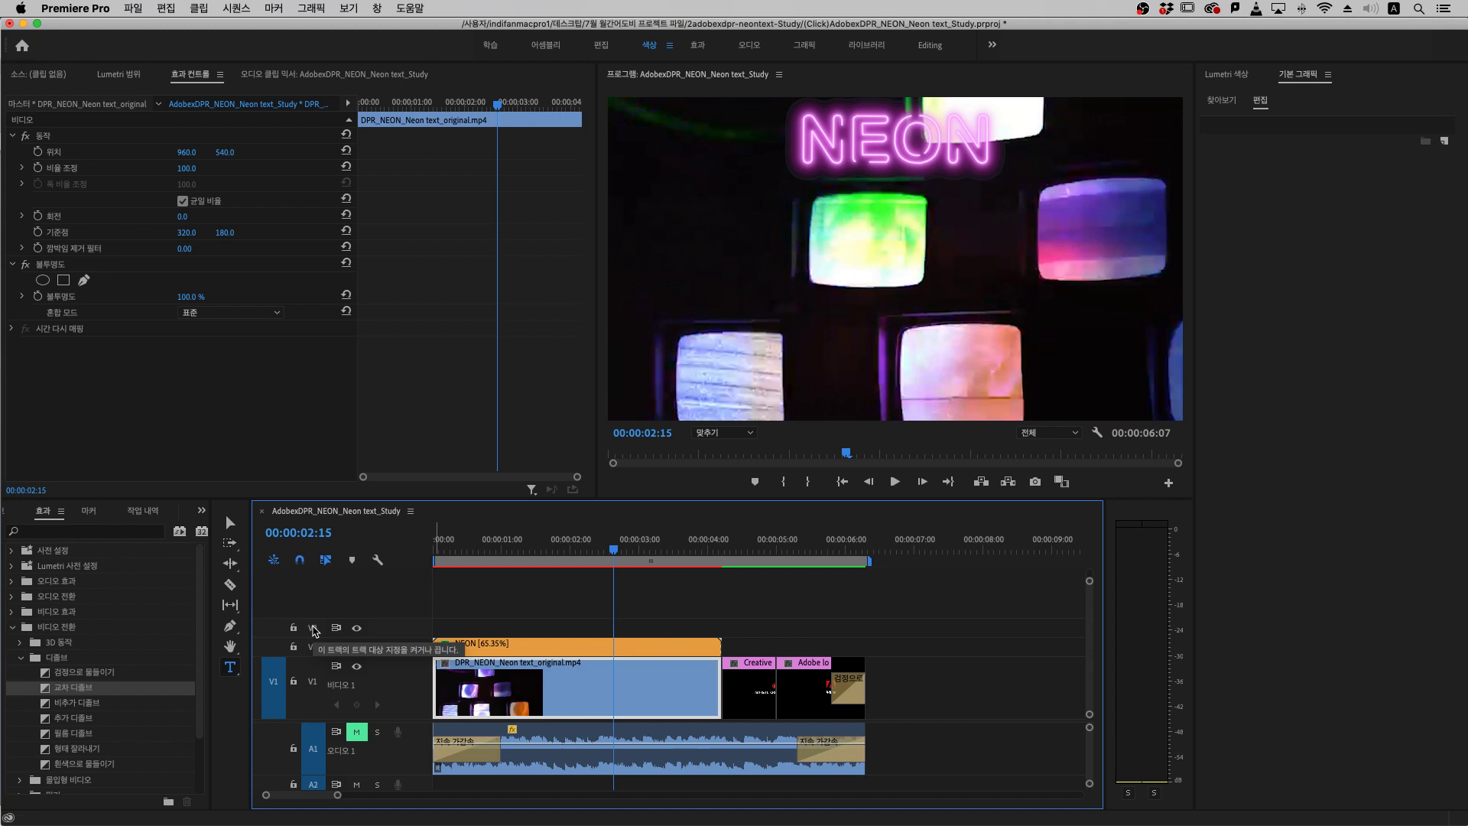
{"action": "left_click", "coordinate": [314, 629]}
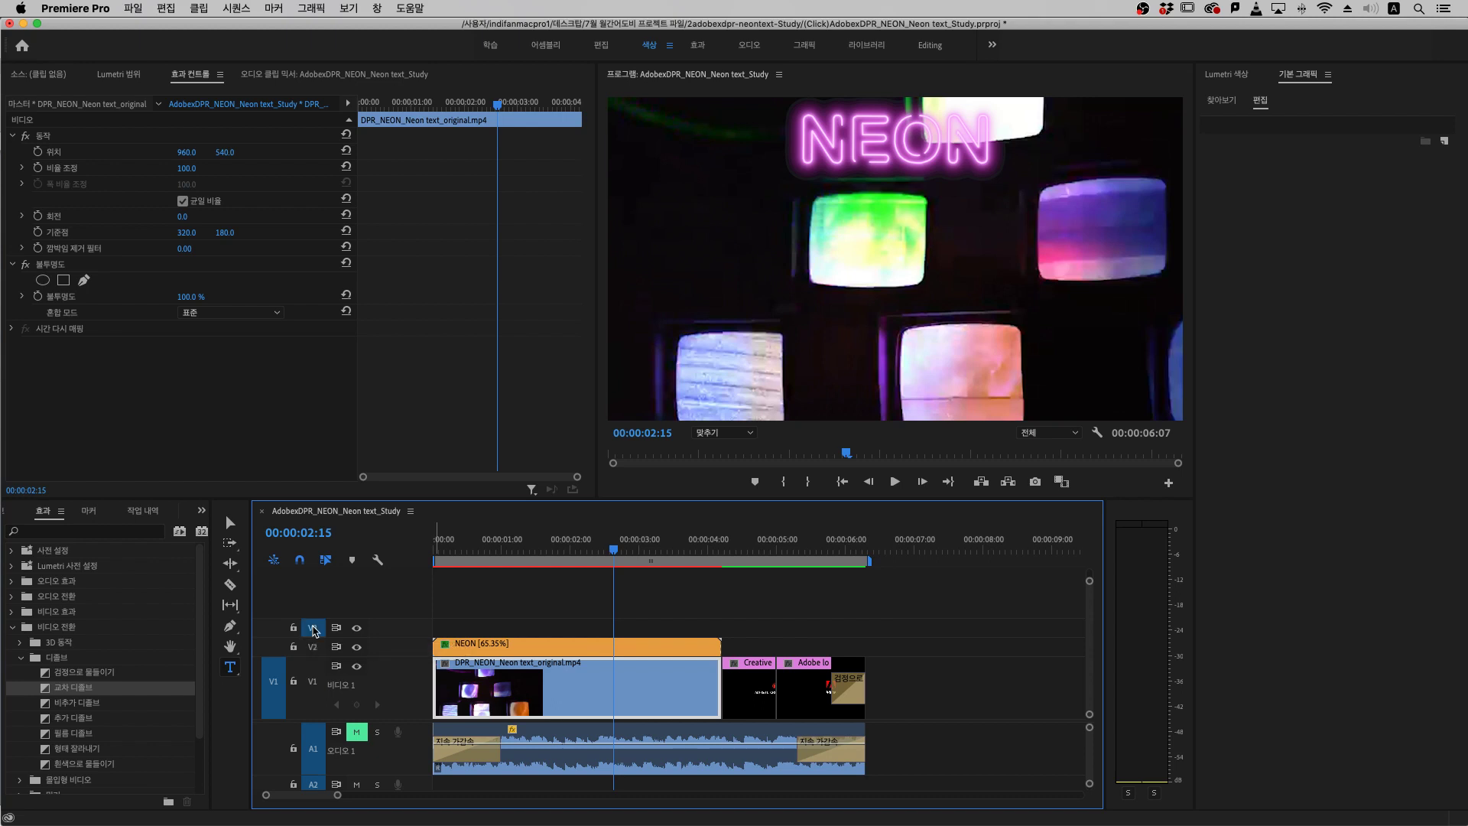
{"action": "key", "text": "super+v"}
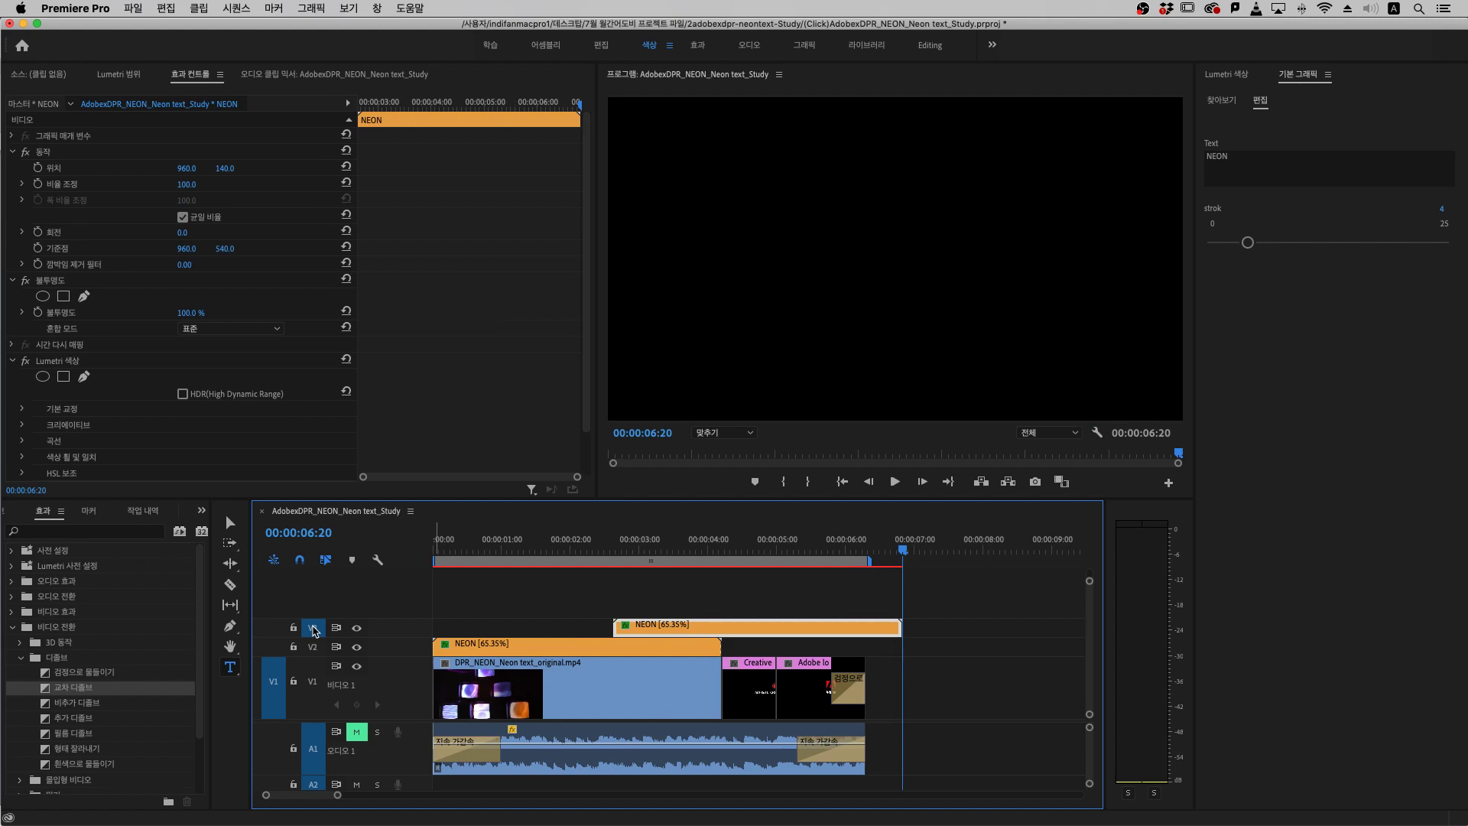
Move the NEON title copy on V3 so it starts at 00:00:00:10, ten frames into the sequence
{"action": "key", "text": "Home"}
{"action": "key", "text": "d"}
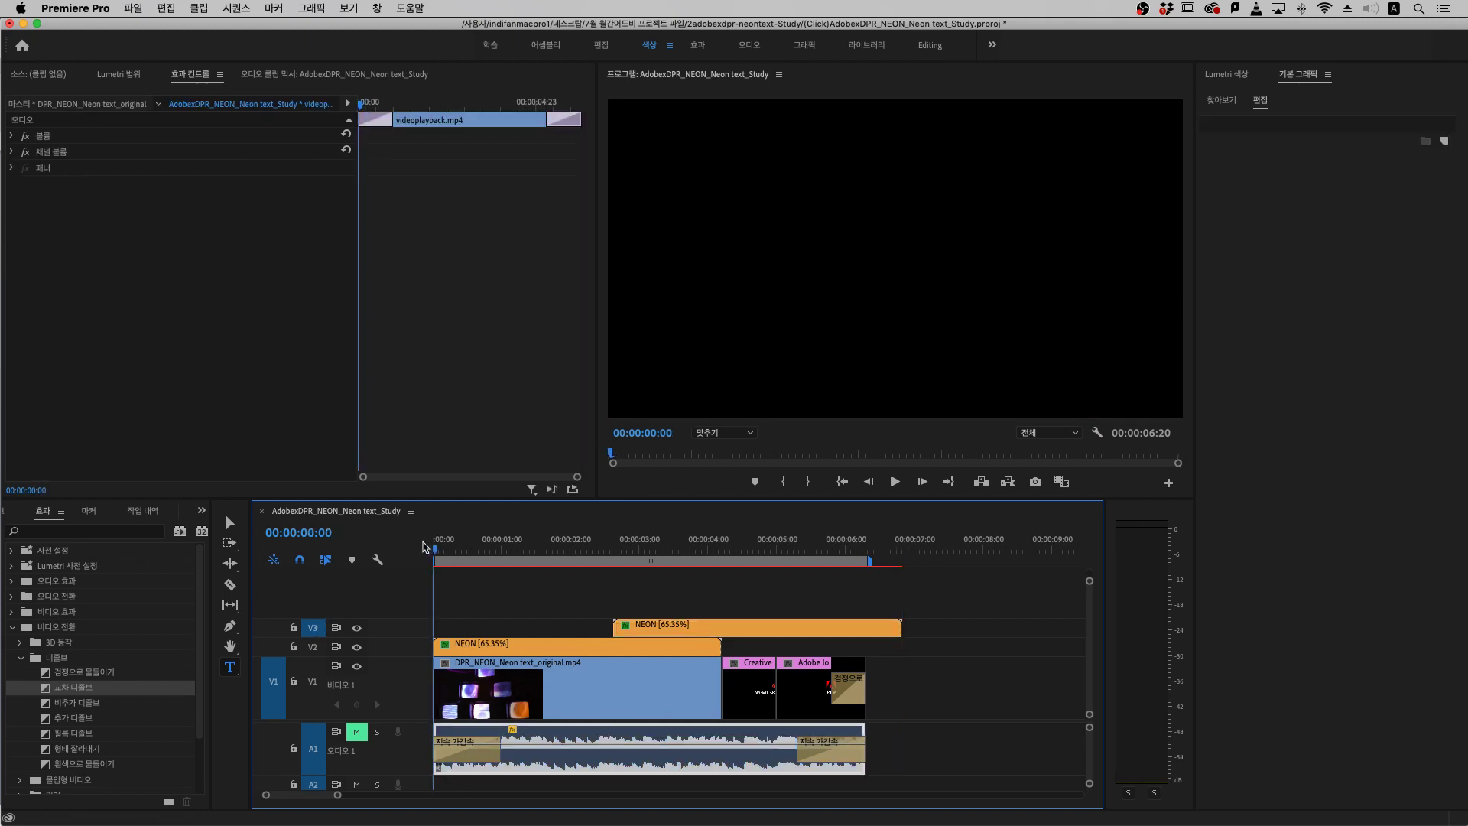
{"action": "key", "text": "shift+Right"}
{"action": "key", "text": "shift+Right"}
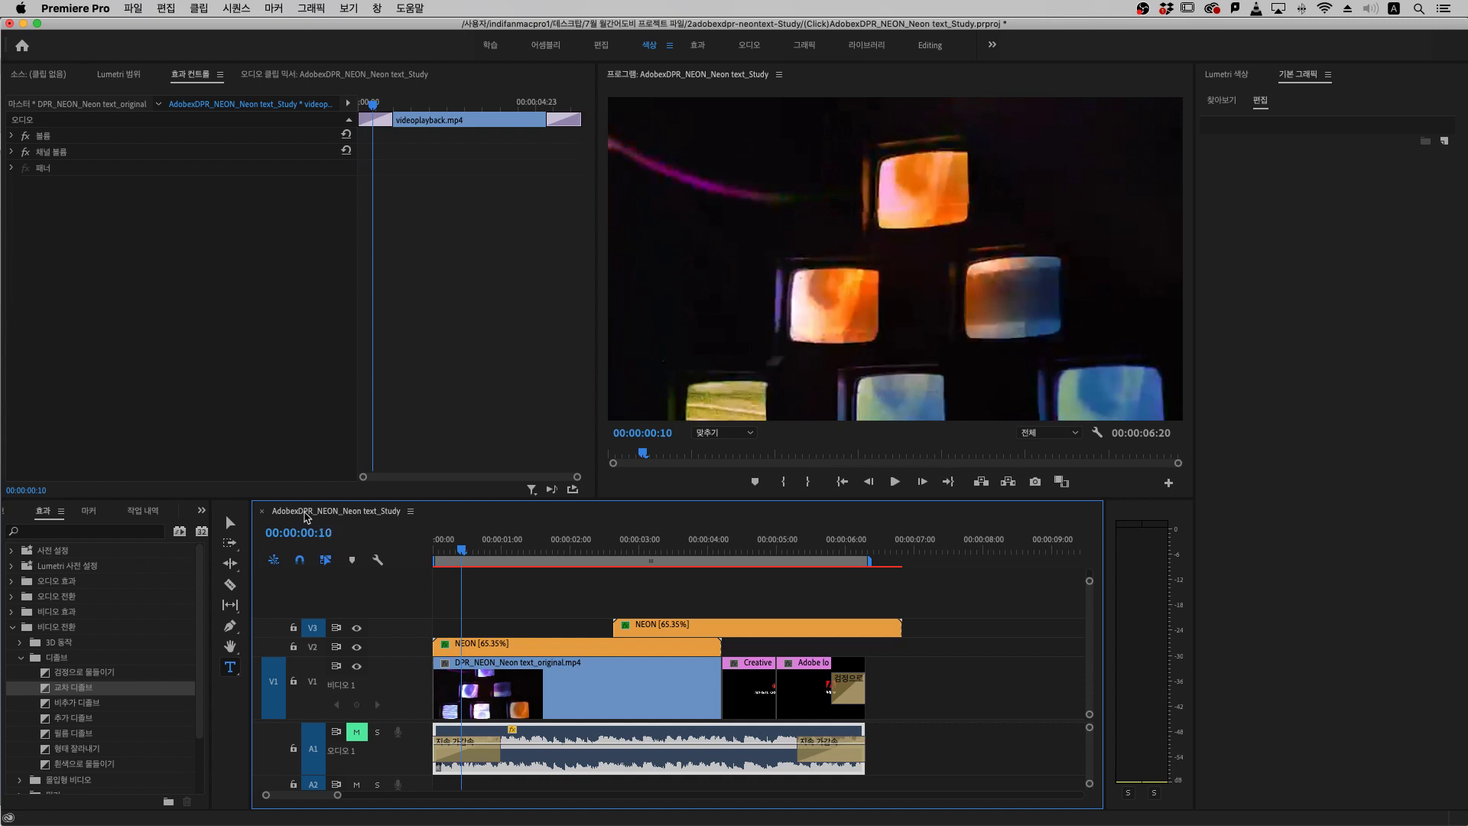
{"action": "left_click_drag", "start_coordinate": [618, 627], "coordinate": [468, 632]}
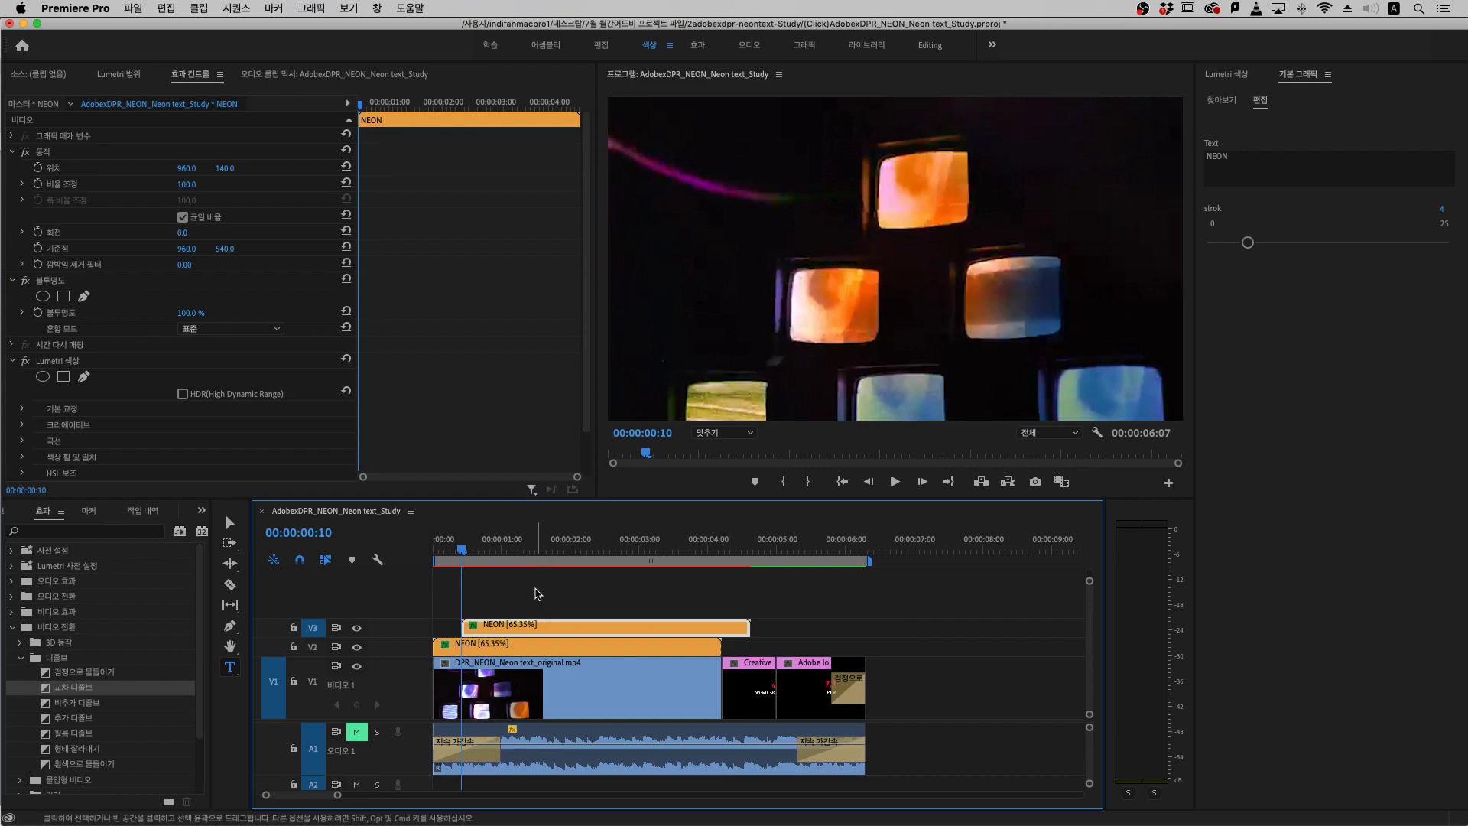
Play up to 00:00:02:18 and set the V3 NEON title's vertical position to 340
{"action": "key", "text": "space"}
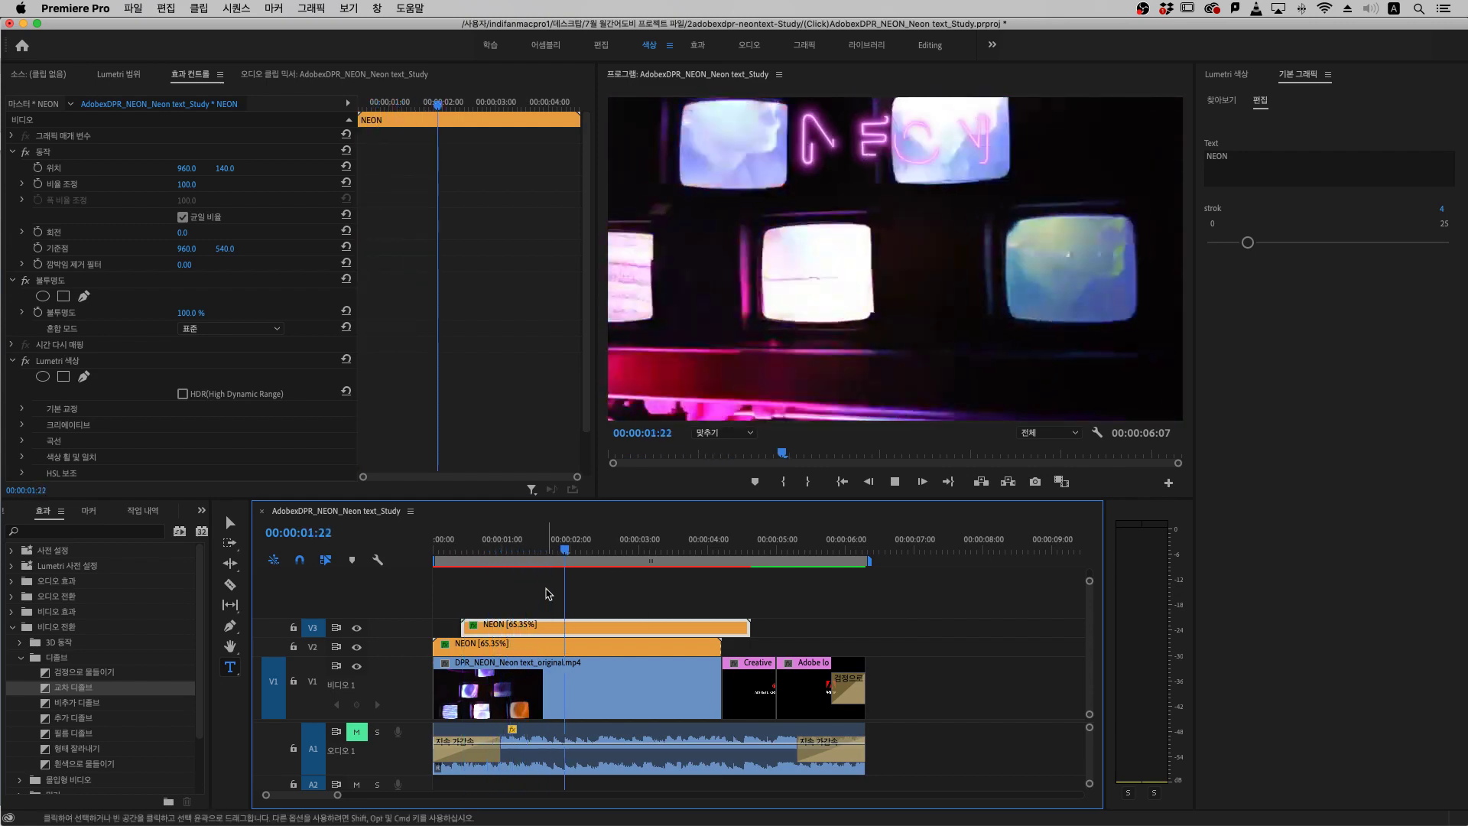
{"action": "key", "text": "space"}
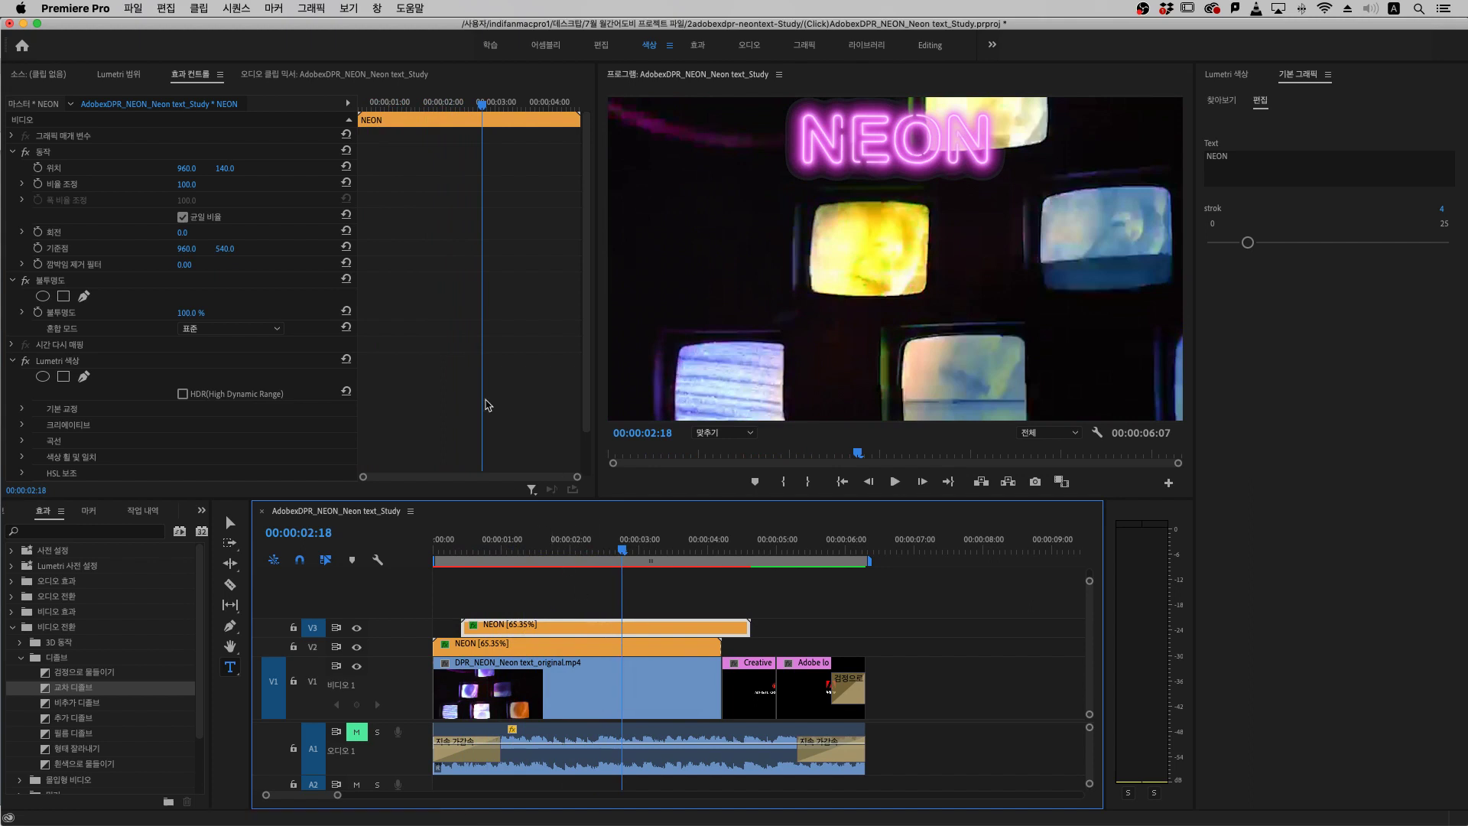
{"action": "left_click", "coordinate": [228, 169]}
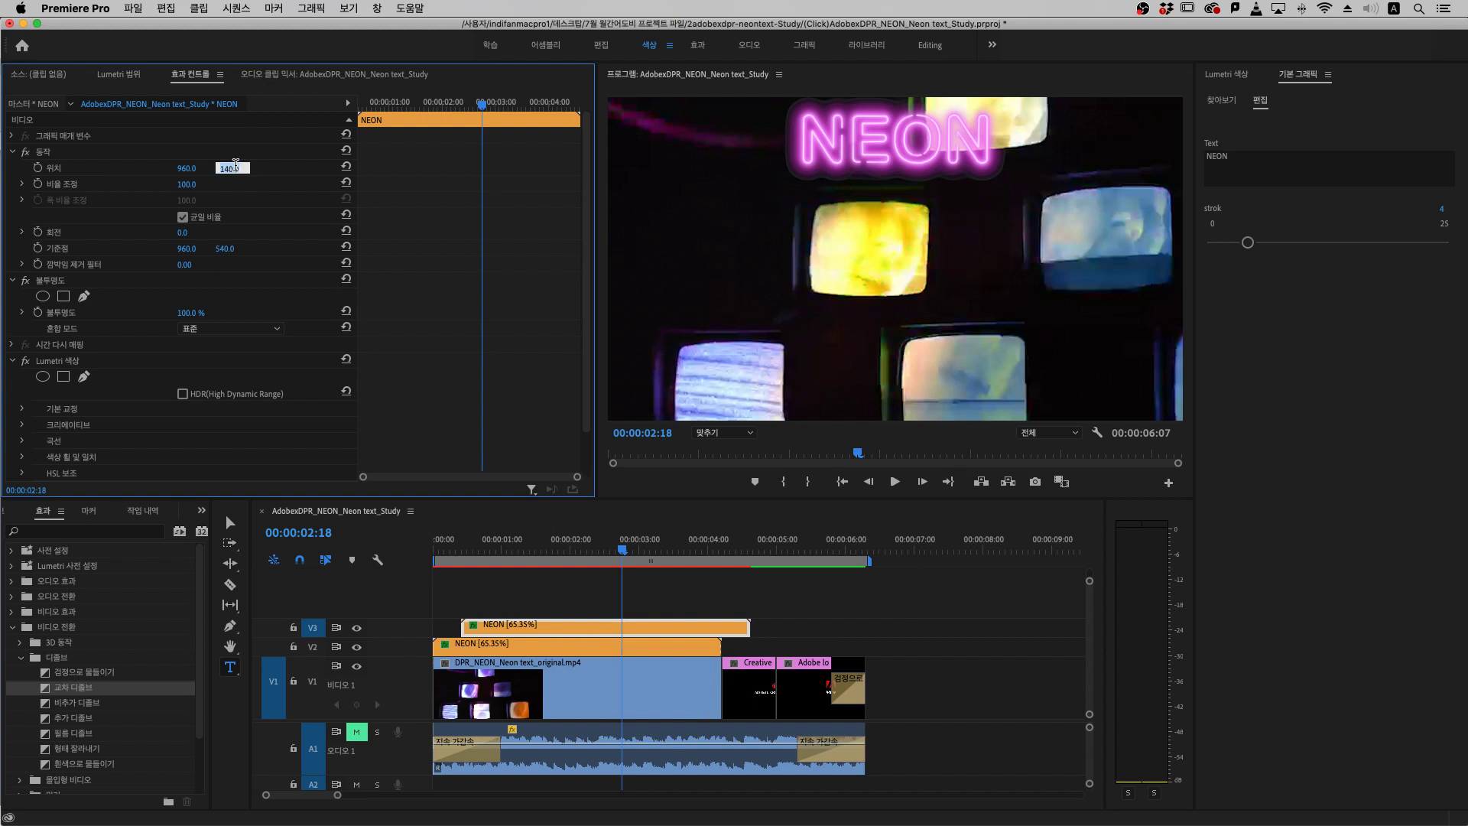
{"action": "type", "text": "340"}
{"action": "key", "text": "Return"}
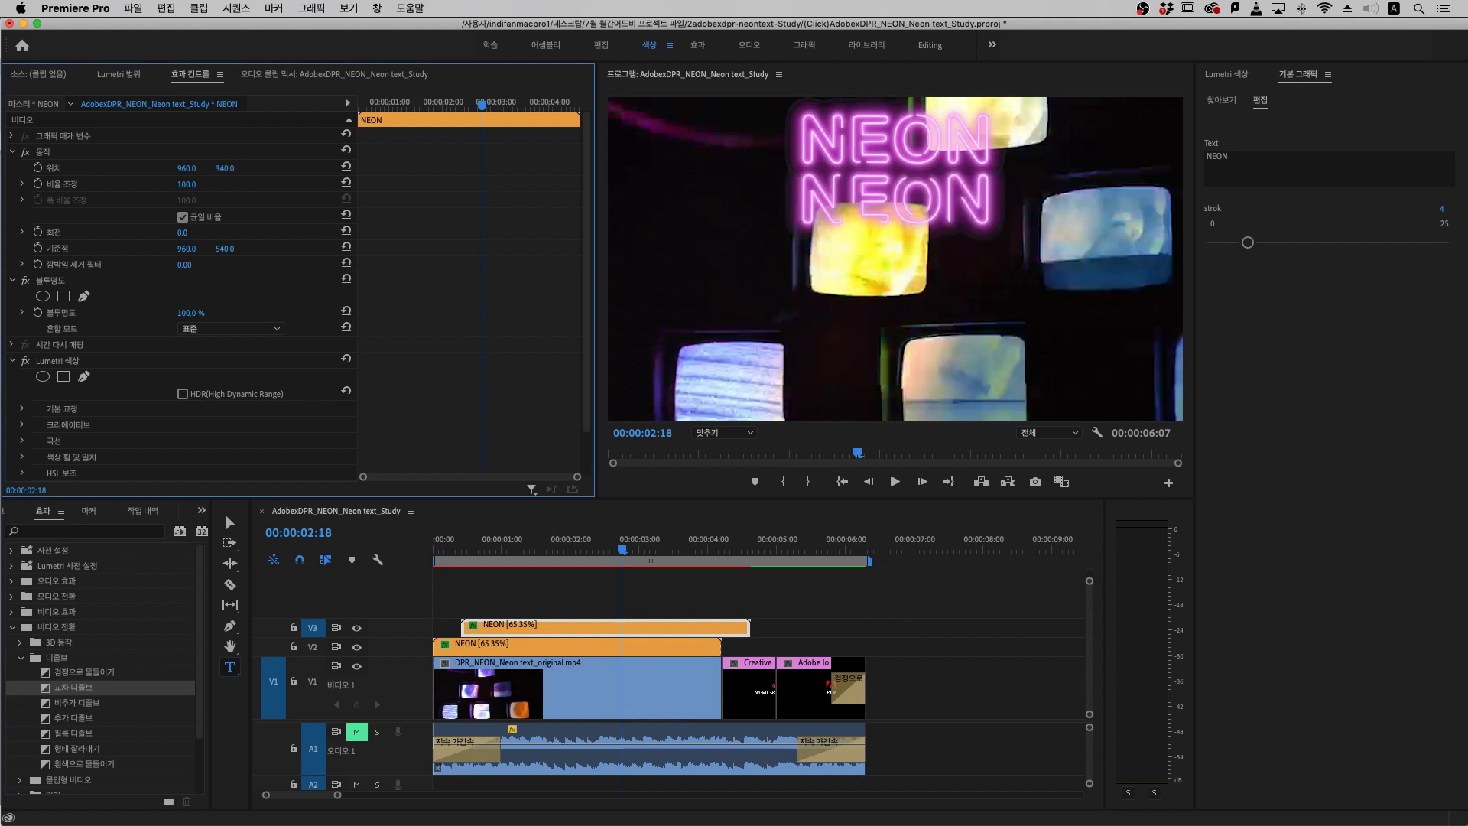
Play the sequence from near its start to check both NEON titles, stopping at 00:00:03:04
{"action": "left_click", "coordinate": [459, 549]}
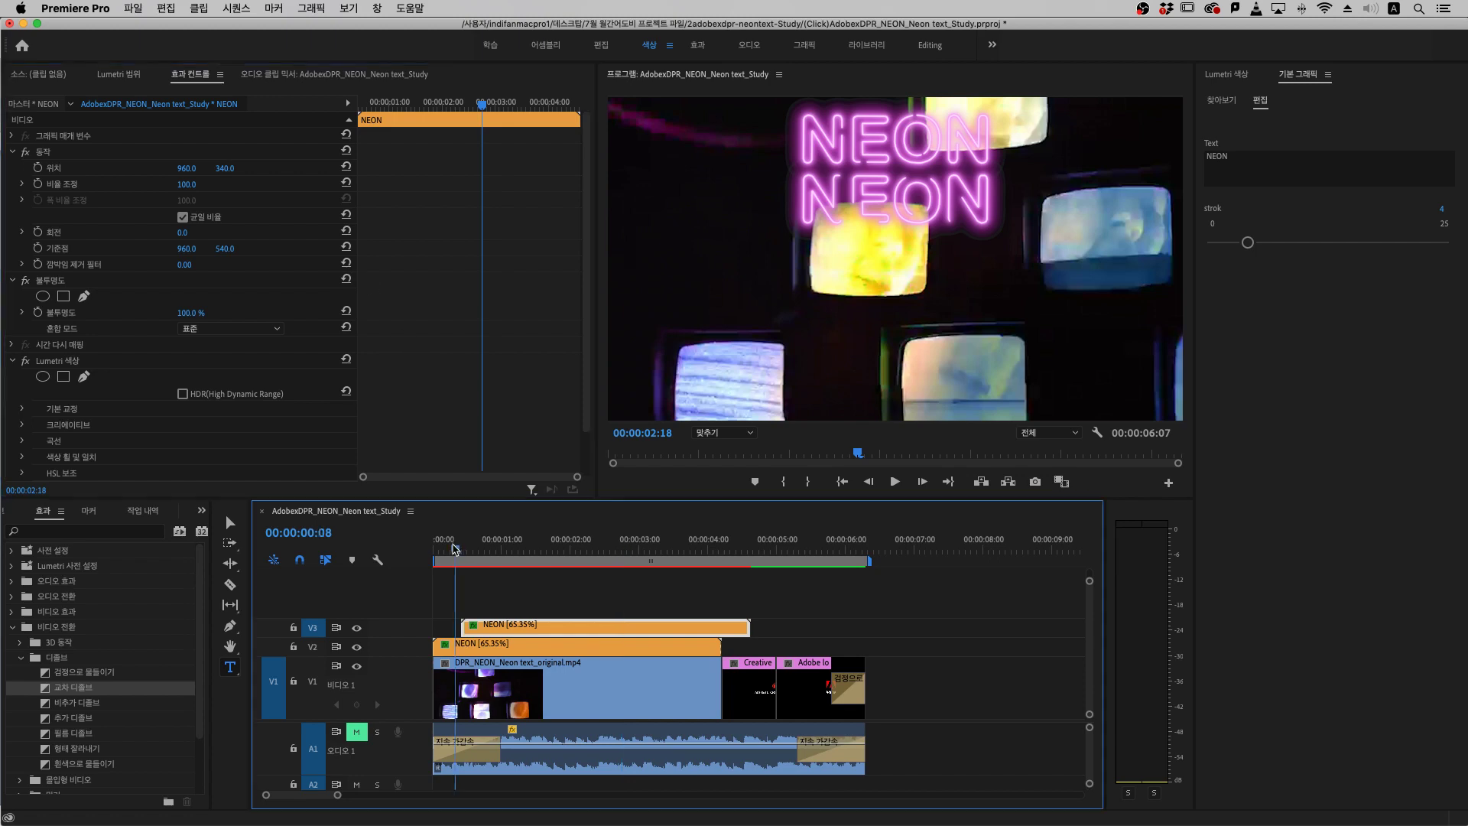
{"action": "key", "text": "space"}
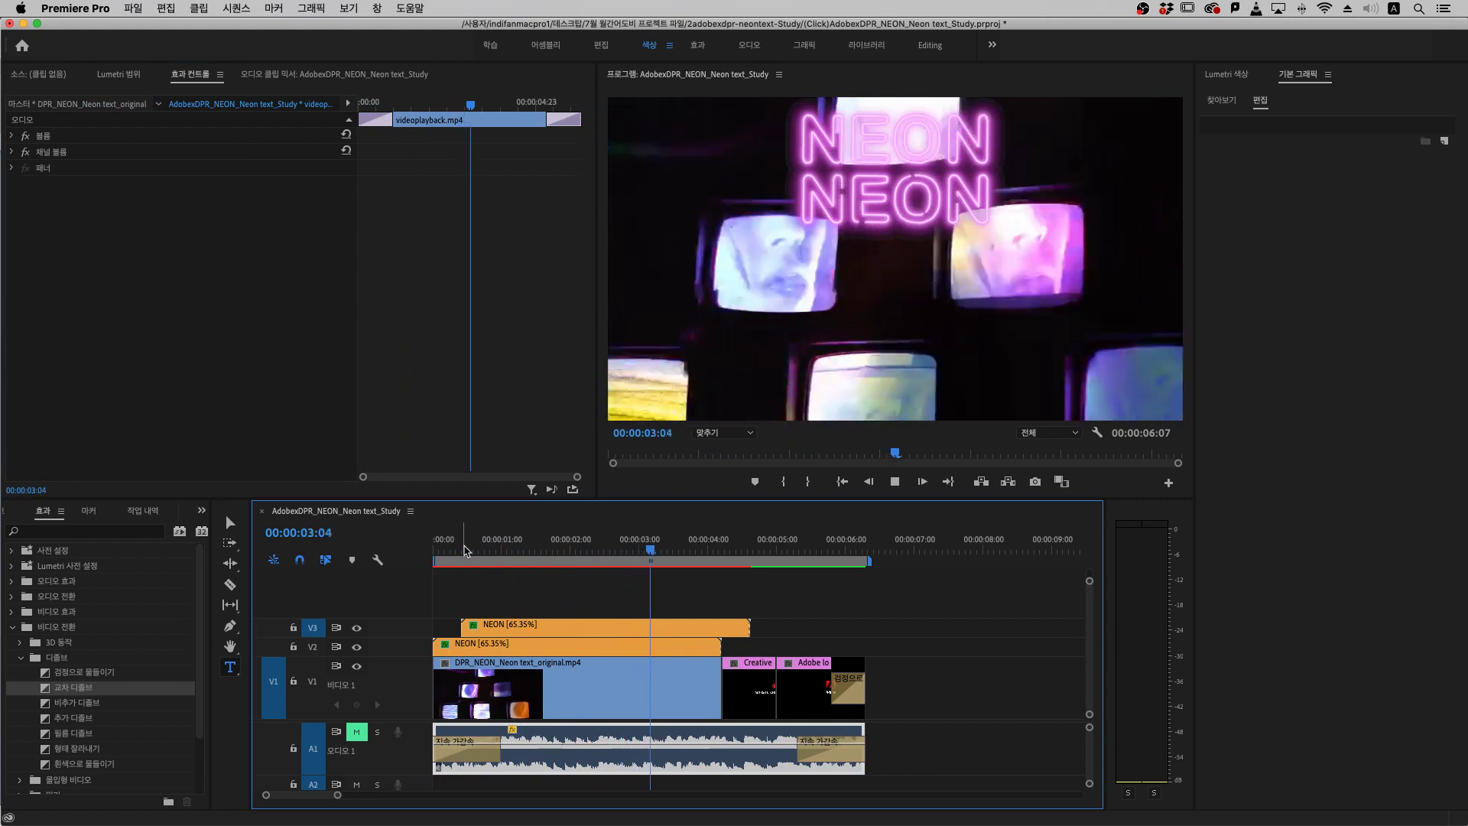
{"action": "key", "text": "space"}
{"action": "key", "text": "d"}
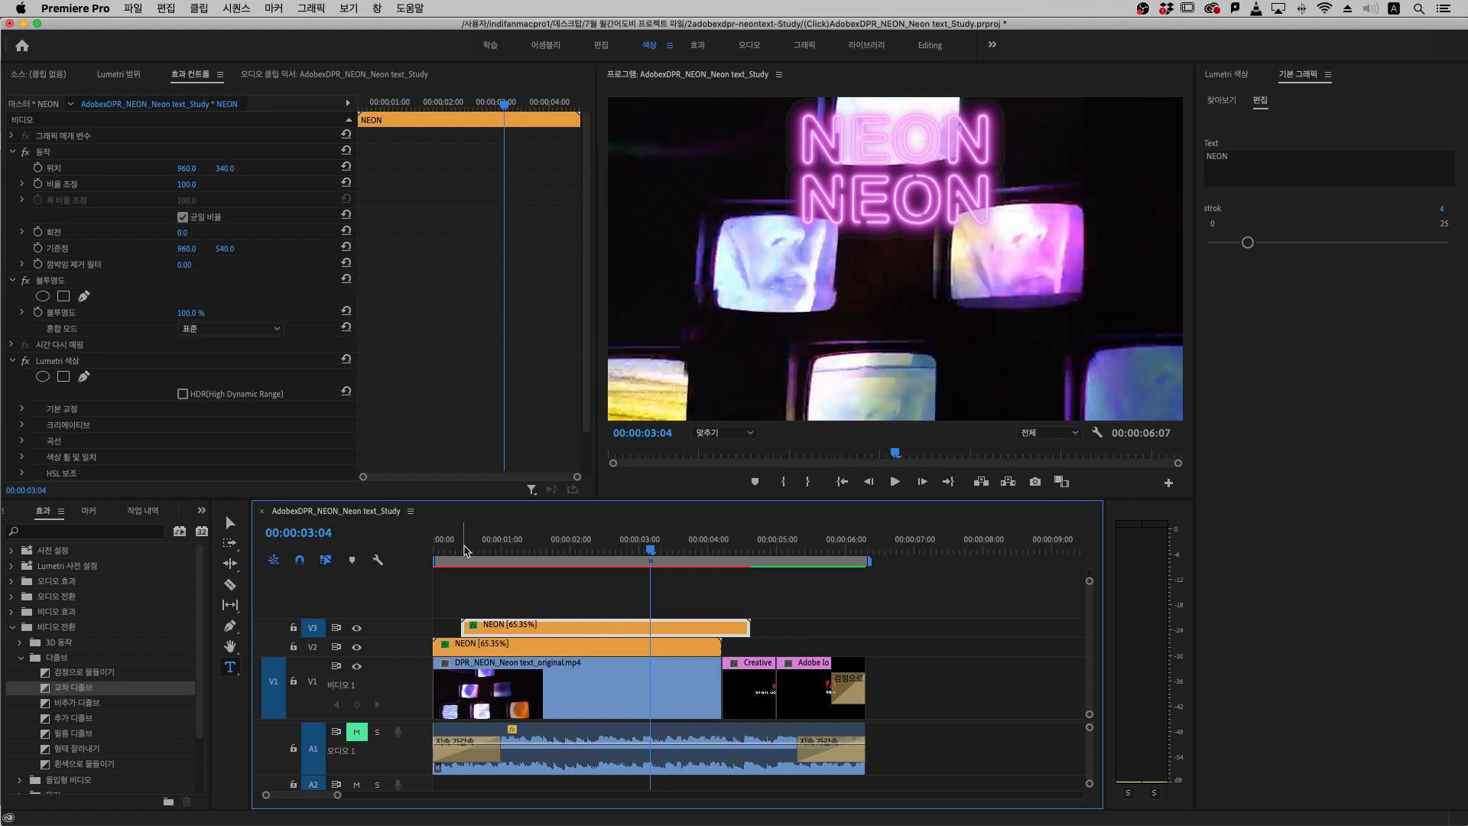
{"action": "left_click", "coordinate": [792, 550]}
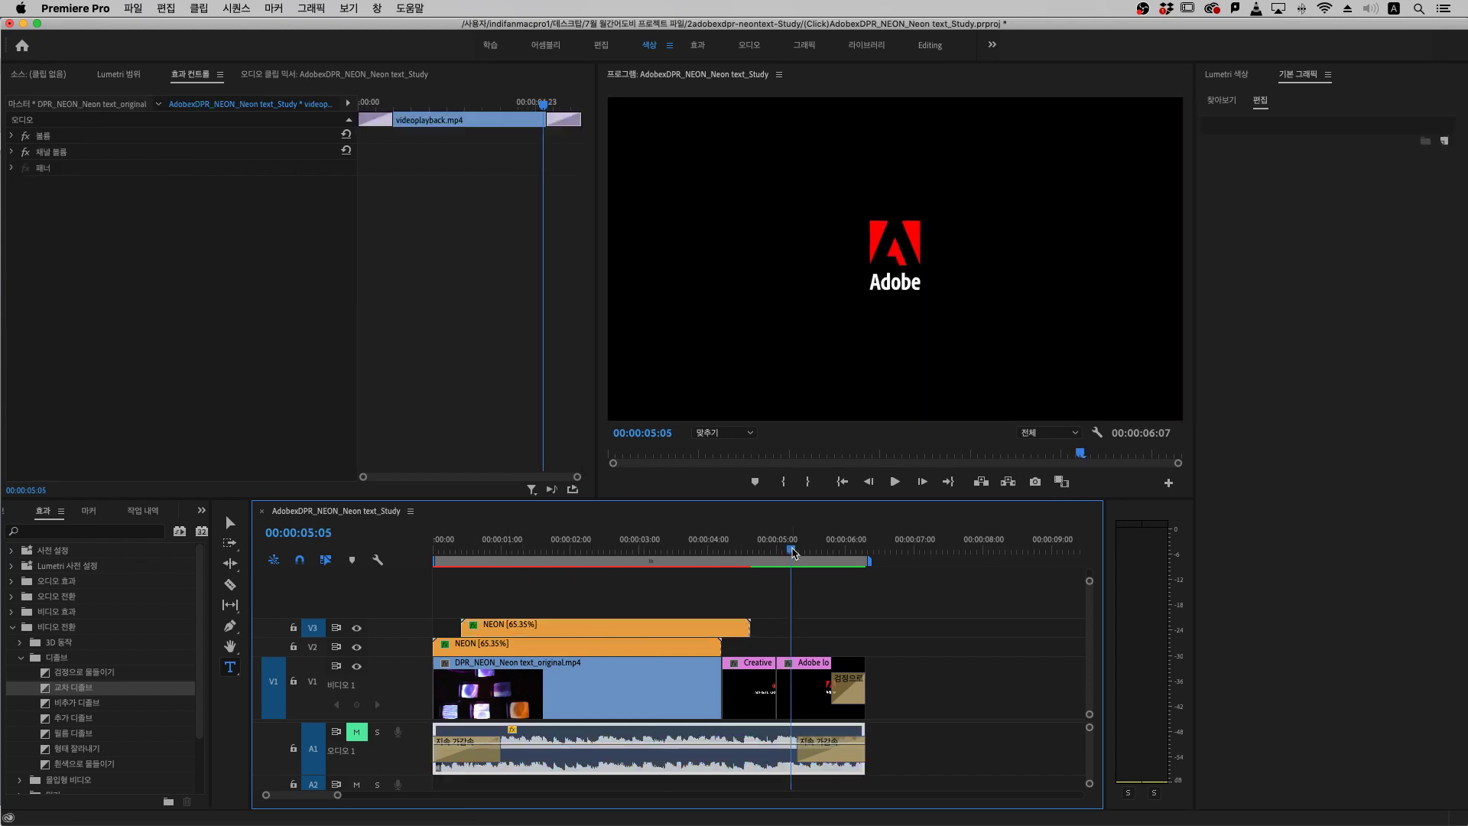
{"action": "key", "text": "super+v"}
{"action": "left_click_drag", "start_coordinate": [864, 625], "coordinate": [726, 605]}
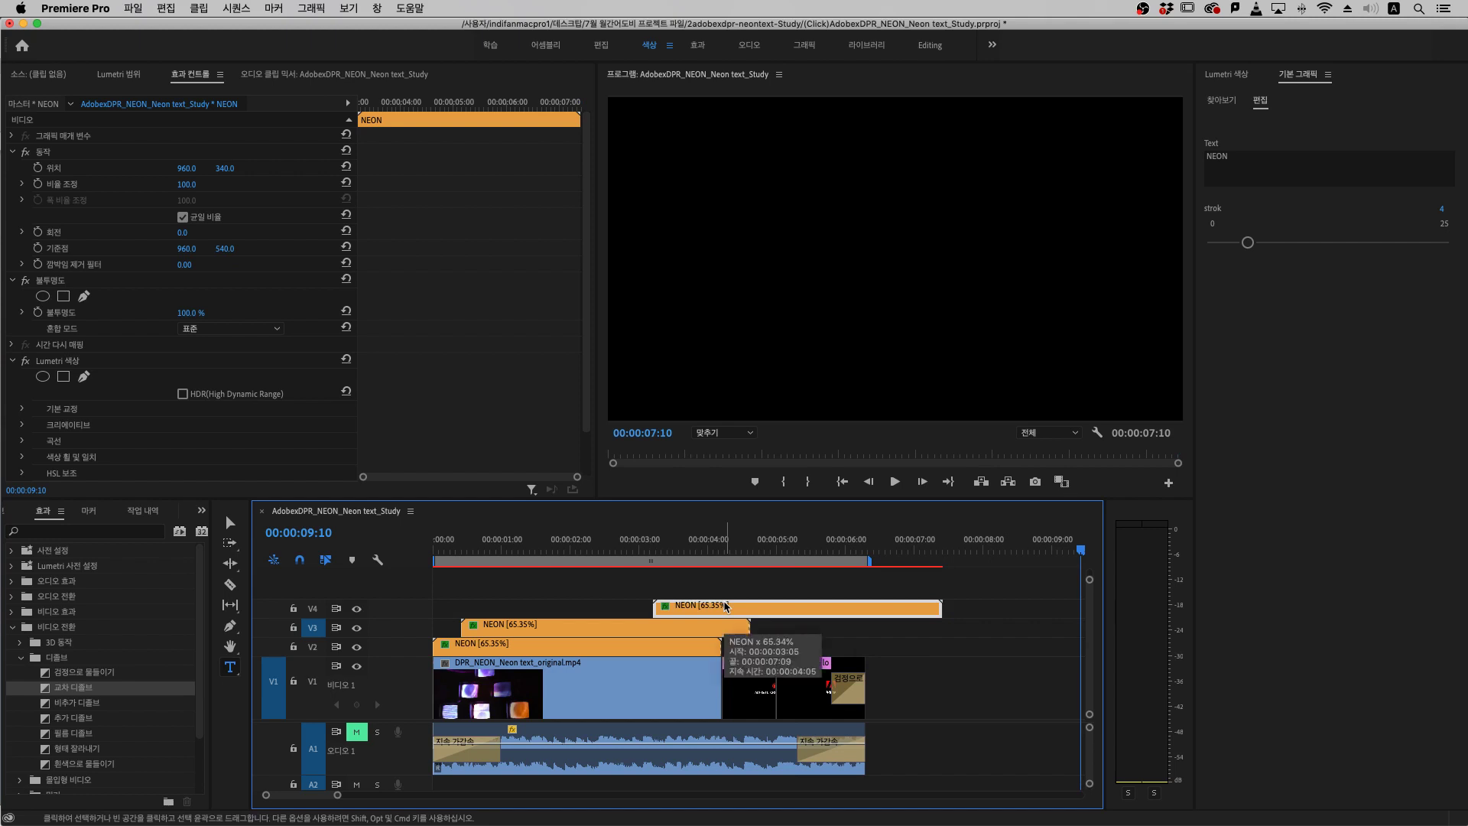
{"action": "key", "text": "super+z"}
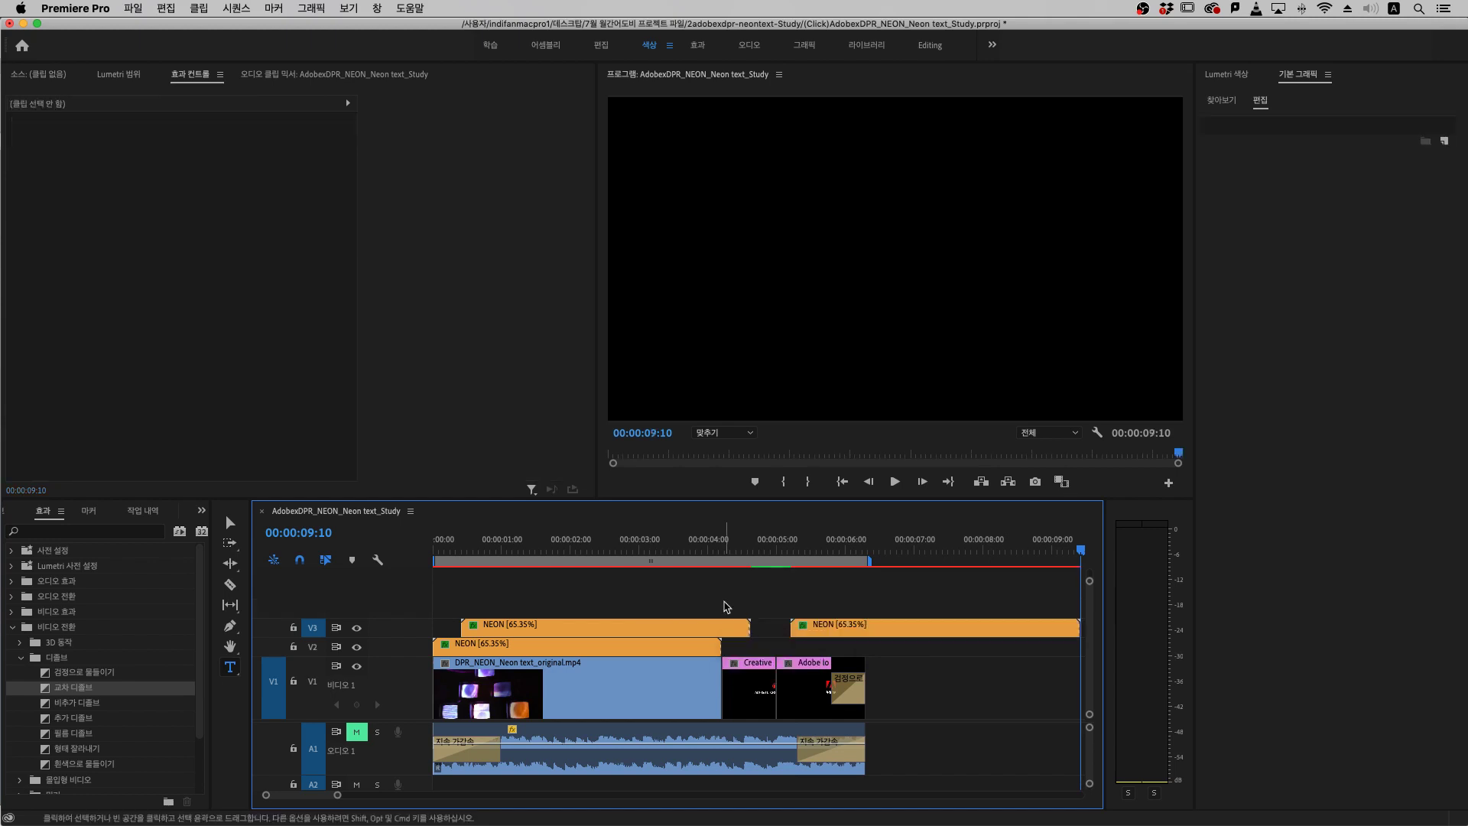
{"action": "key", "text": "super+z"}
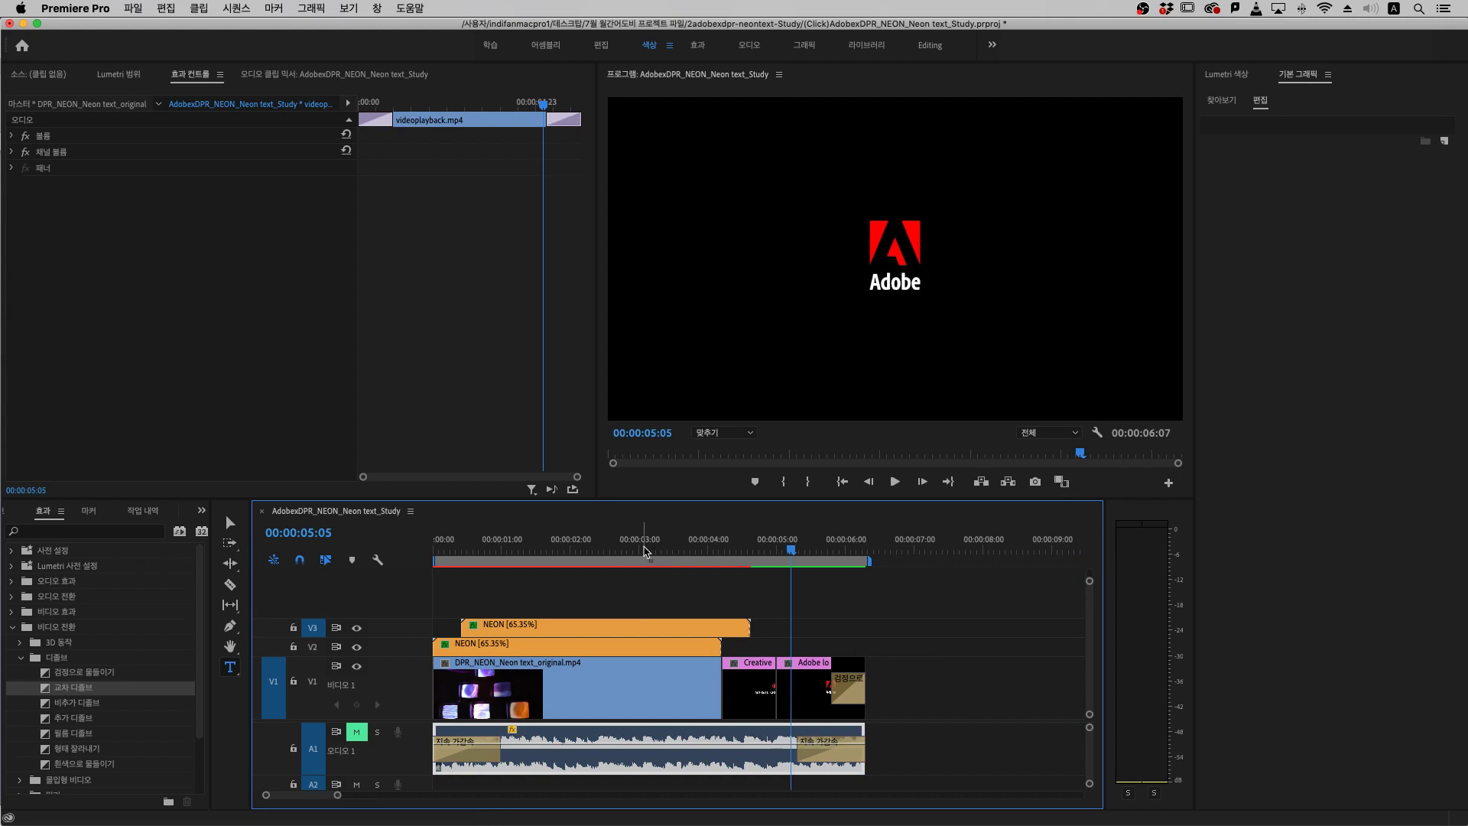
Duplicate the V3 NEON title straight up onto tracks V4, V5 and V6, and collapse track V1's height
{"action": "left_click", "coordinate": [642, 550]}
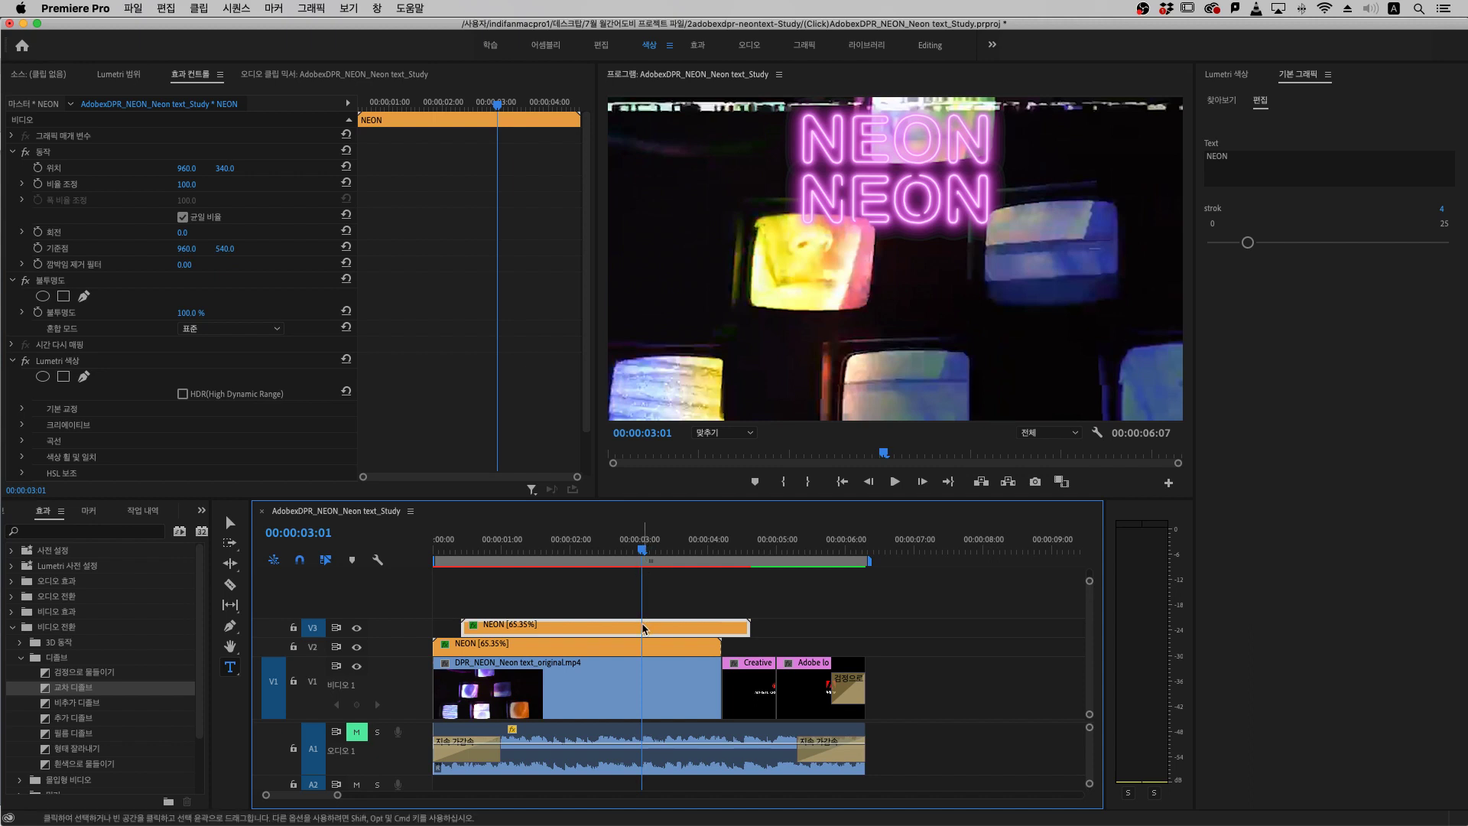
{"action": "left_click_drag", "start_coordinate": [643, 629], "coordinate": [646, 614]}
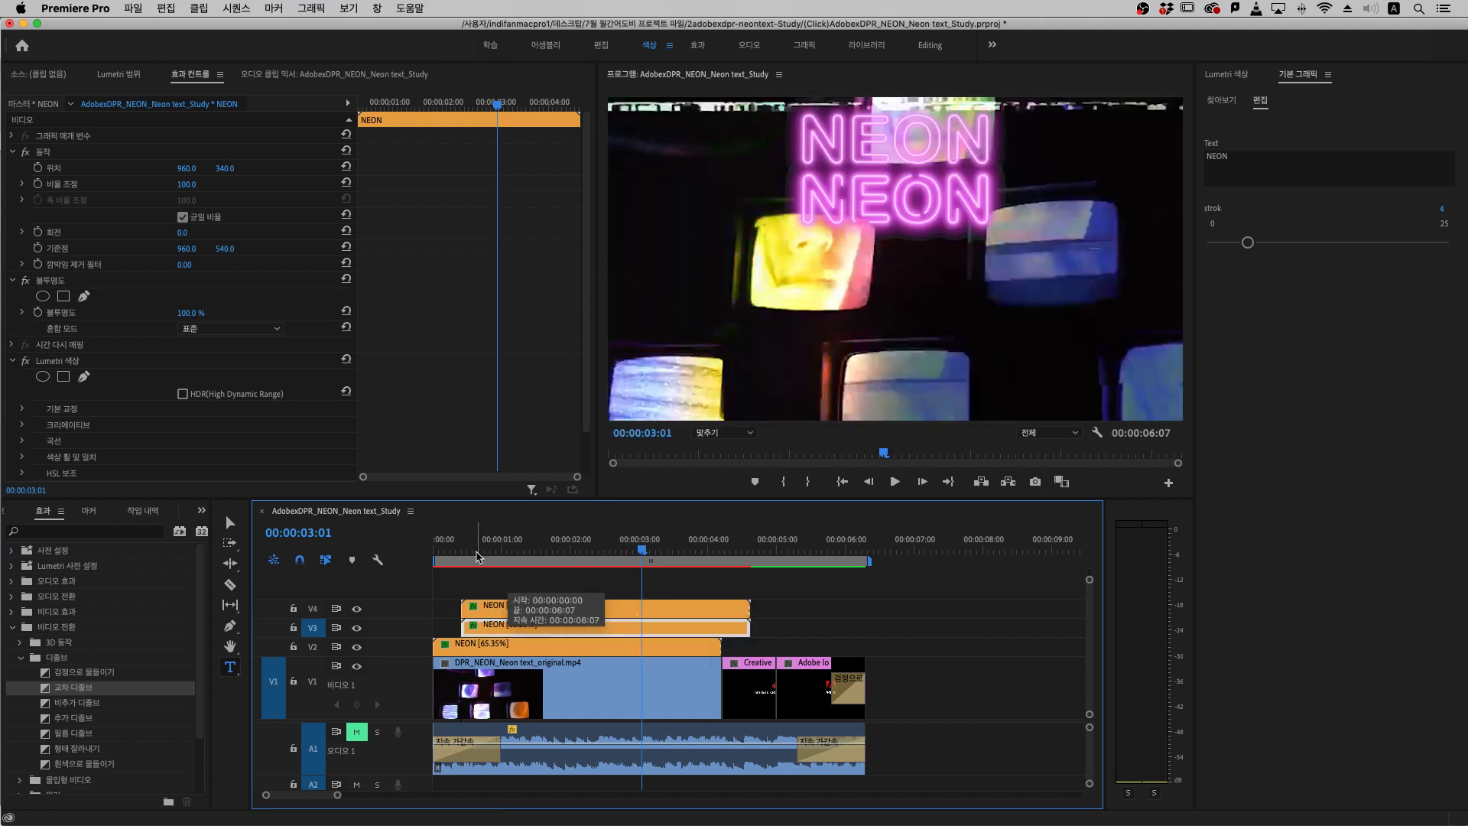
{"action": "left_click_drag", "start_coordinate": [587, 618], "coordinate": [586, 578]}
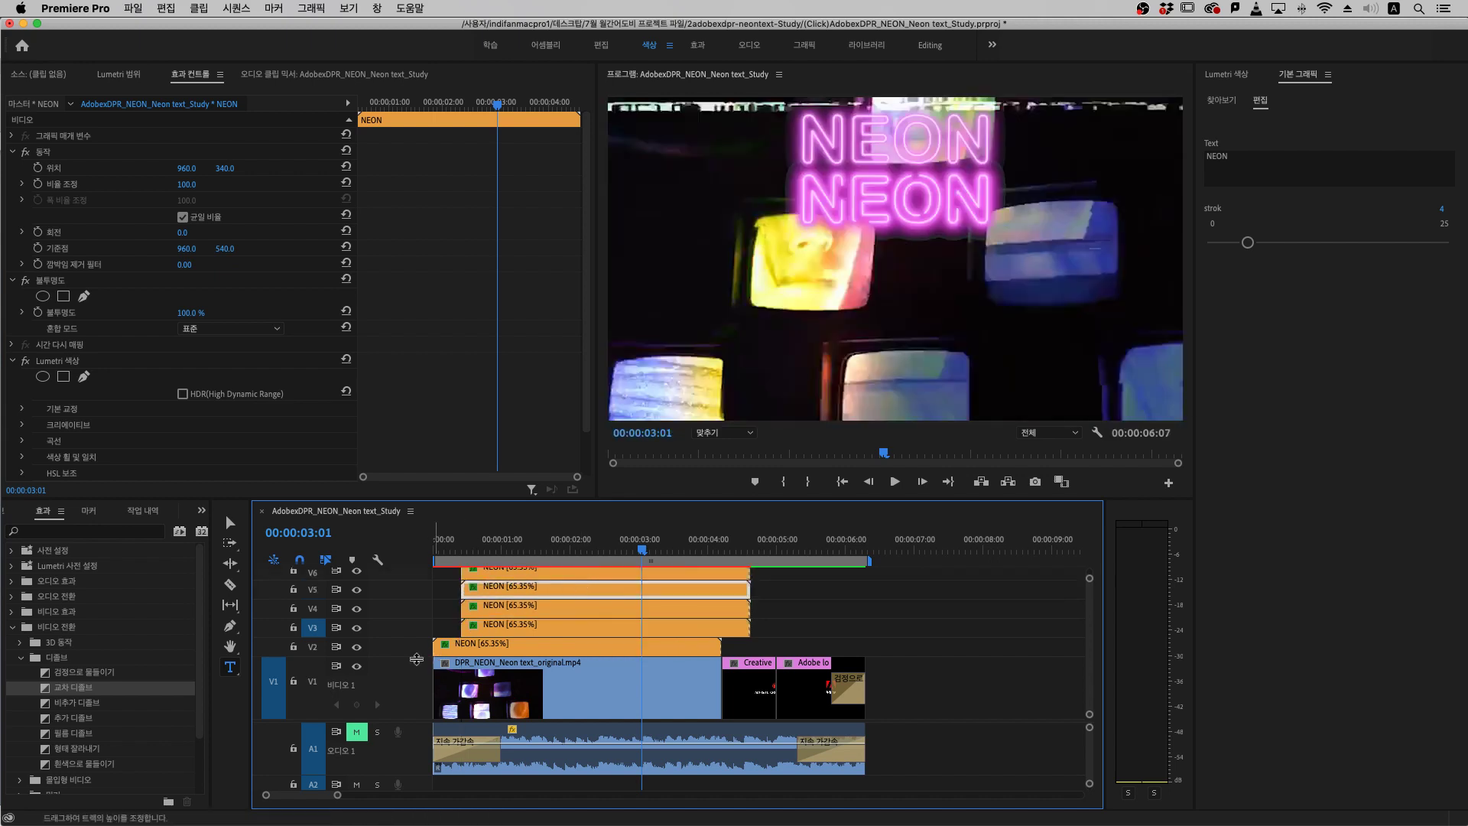
{"action": "double_click", "coordinate": [417, 675]}
Move the NEON title on V4 so it starts at 00:00:00:20, ten frames after the V3 title
{"action": "left_click", "coordinate": [465, 549]}
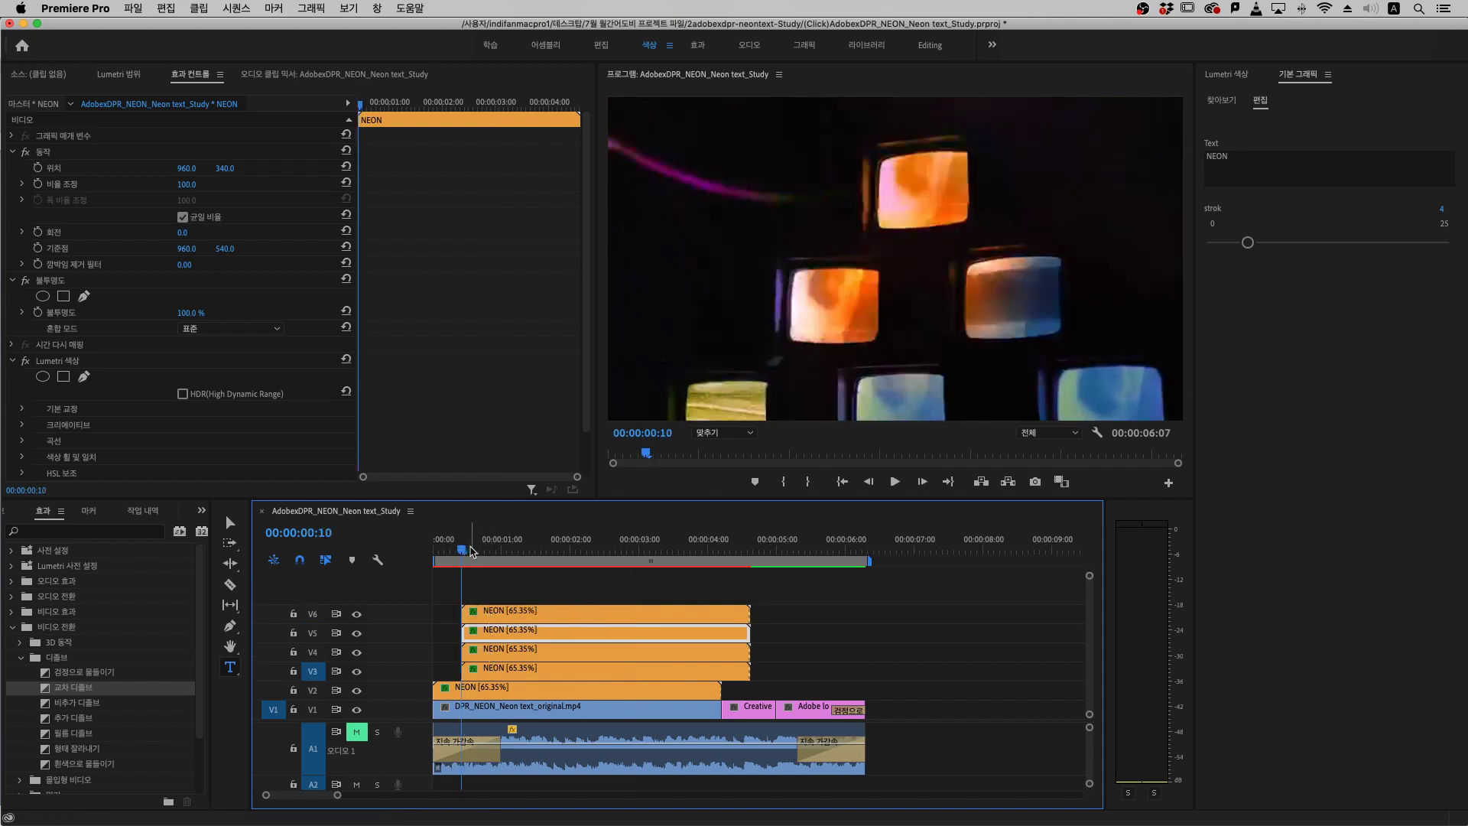
{"action": "key", "text": "Right"}
{"action": "key", "text": "Right"}
{"action": "key", "text": "Right"}
{"action": "key", "text": "Right"}
{"action": "key", "text": "Right"}
{"action": "key", "text": "Right"}
{"action": "key", "text": "Right"}
{"action": "key", "text": "Right"}
{"action": "key", "text": "Right"}
{"action": "left_click_drag", "start_coordinate": [506, 650], "coordinate": [535, 650]}
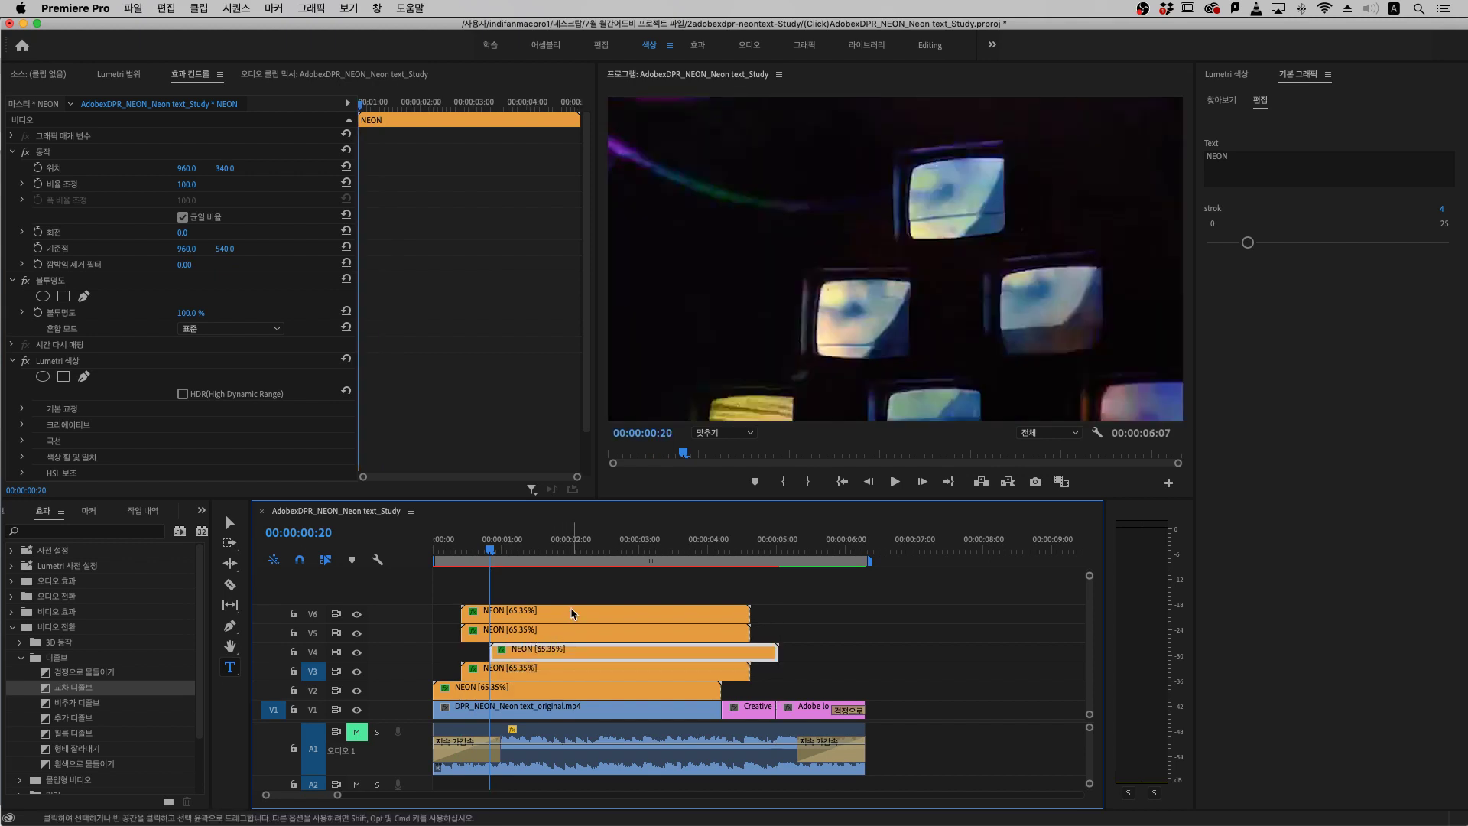
{"action": "key", "text": "d"}
{"action": "key", "text": "Left"}
{"action": "key", "text": "Left"}
{"action": "key", "text": "Left"}
{"action": "key", "text": "Left"}
{"action": "key", "text": "Left"}
{"action": "key", "text": "Left"}
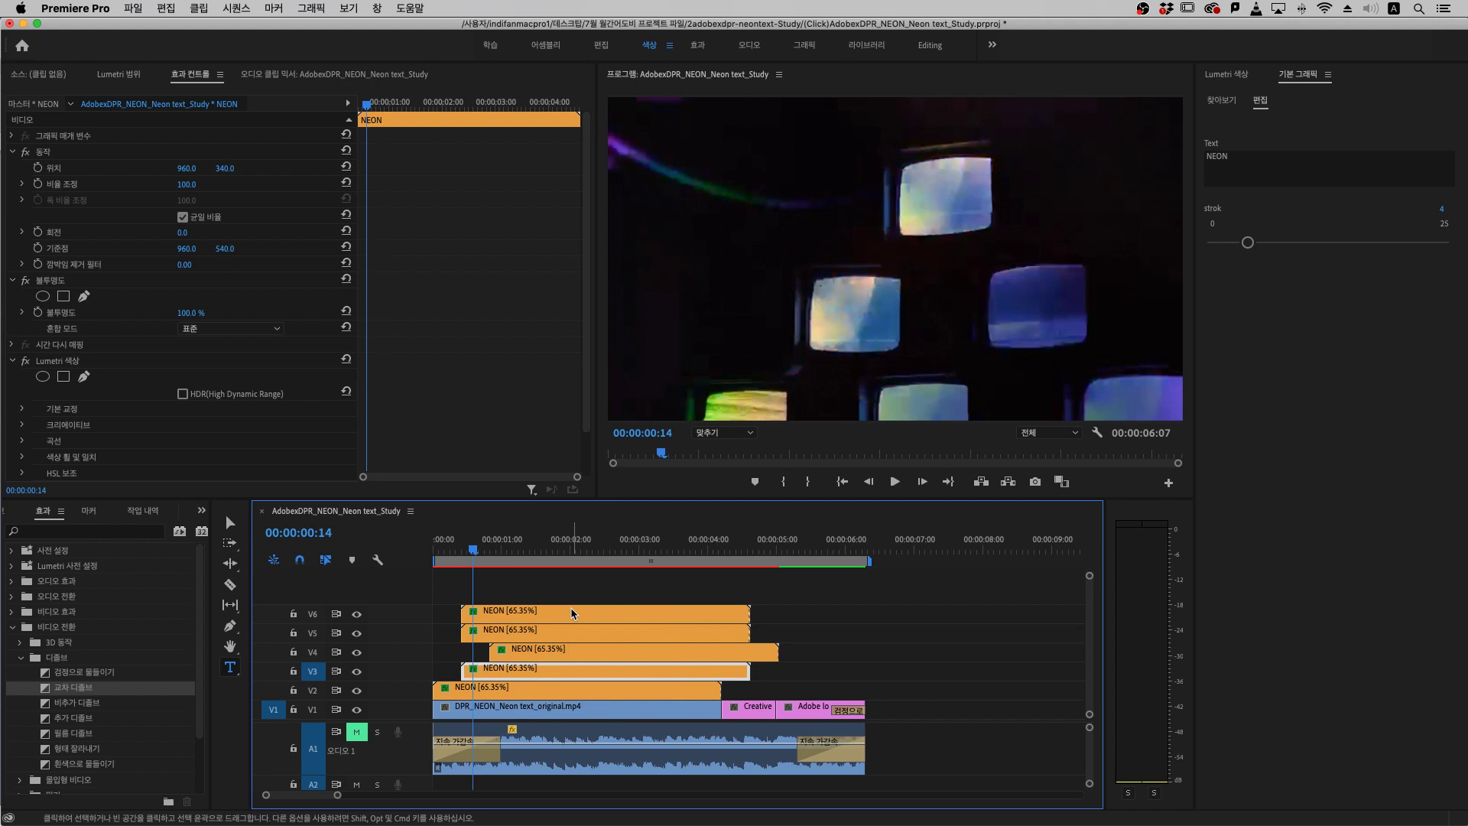
{"action": "key", "text": "Right"}
{"action": "key", "text": "Right"}
{"action": "key", "text": "Right"}
{"action": "key", "text": "Right"}
{"action": "key", "text": "Right"}
{"action": "key", "text": "Right"}
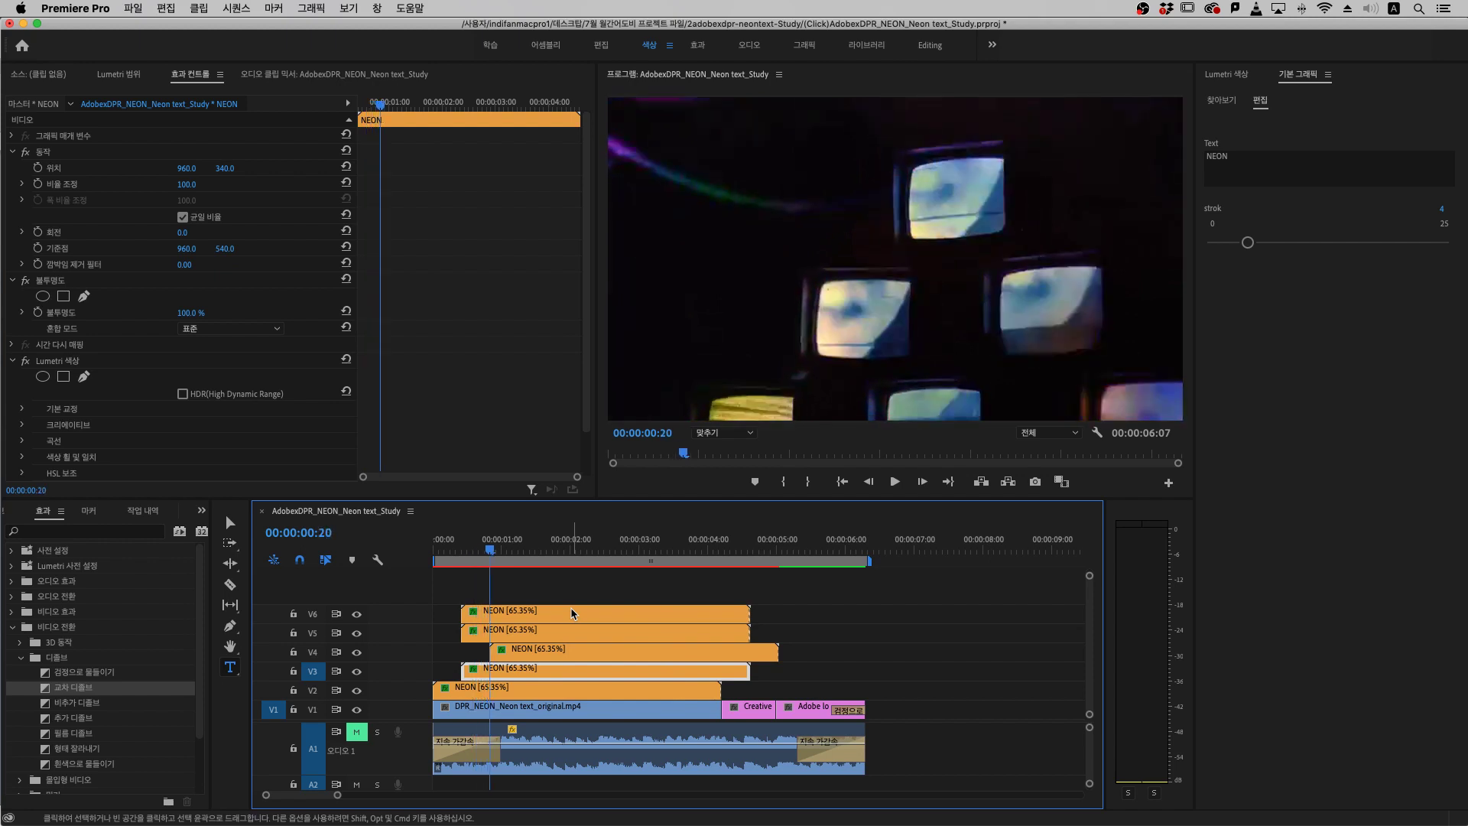
{"action": "key", "text": "shift"}
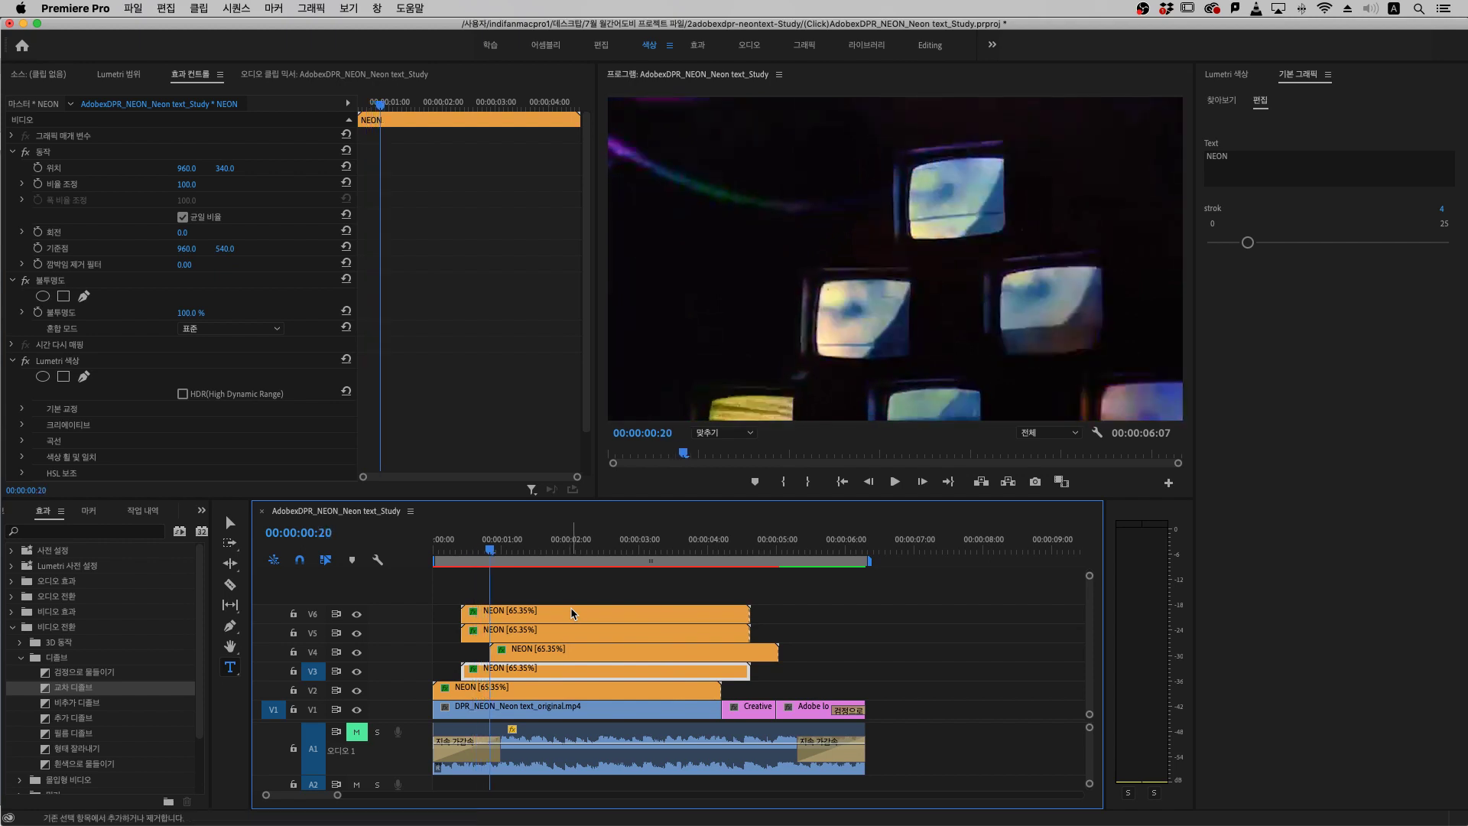
{"action": "key", "text": "shift+Left"}
{"action": "key", "text": "shift+Left"}
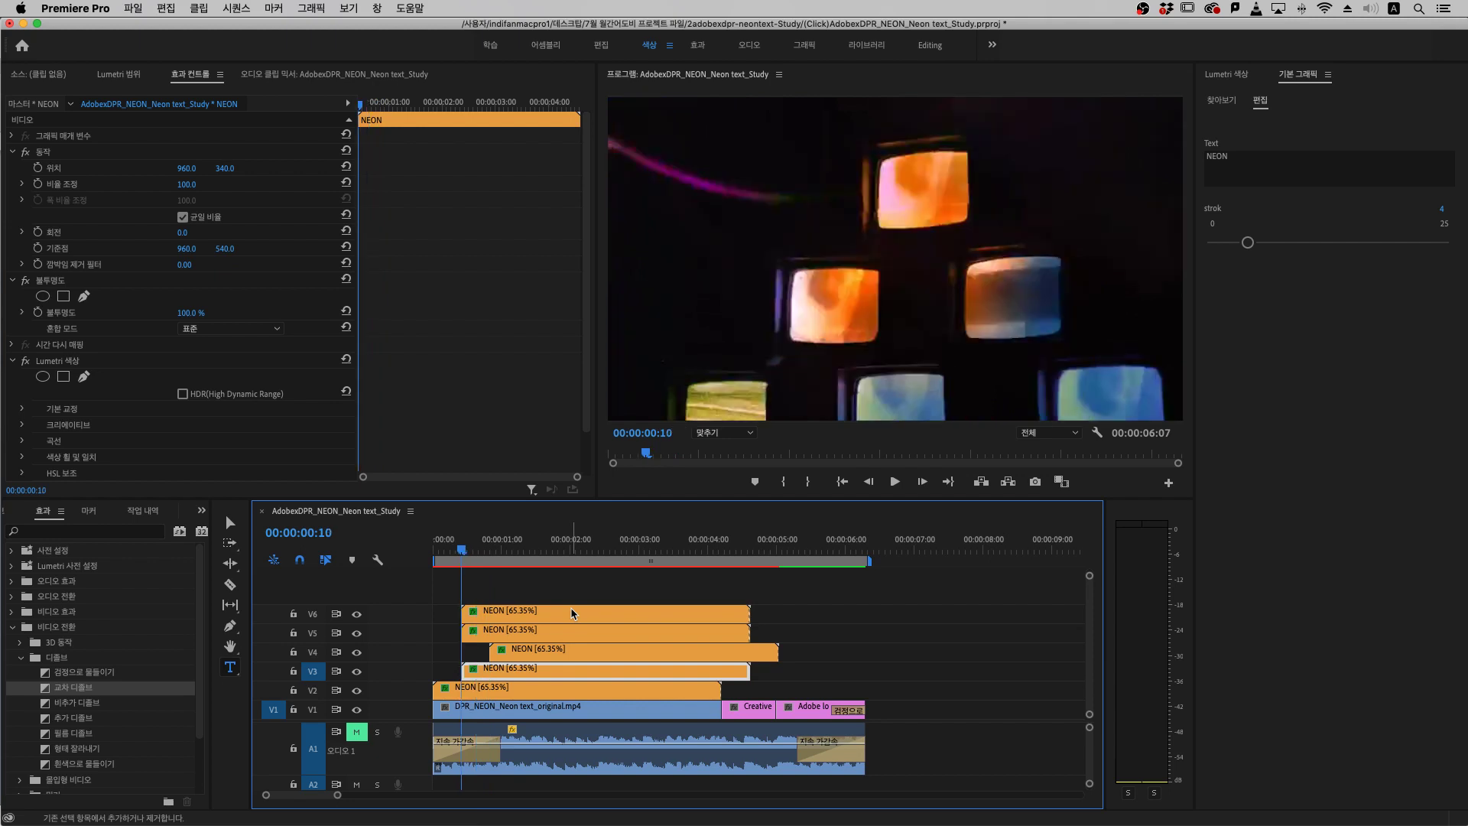
{"action": "key", "text": "shift+Right"}
{"action": "key", "text": "shift+Right"}
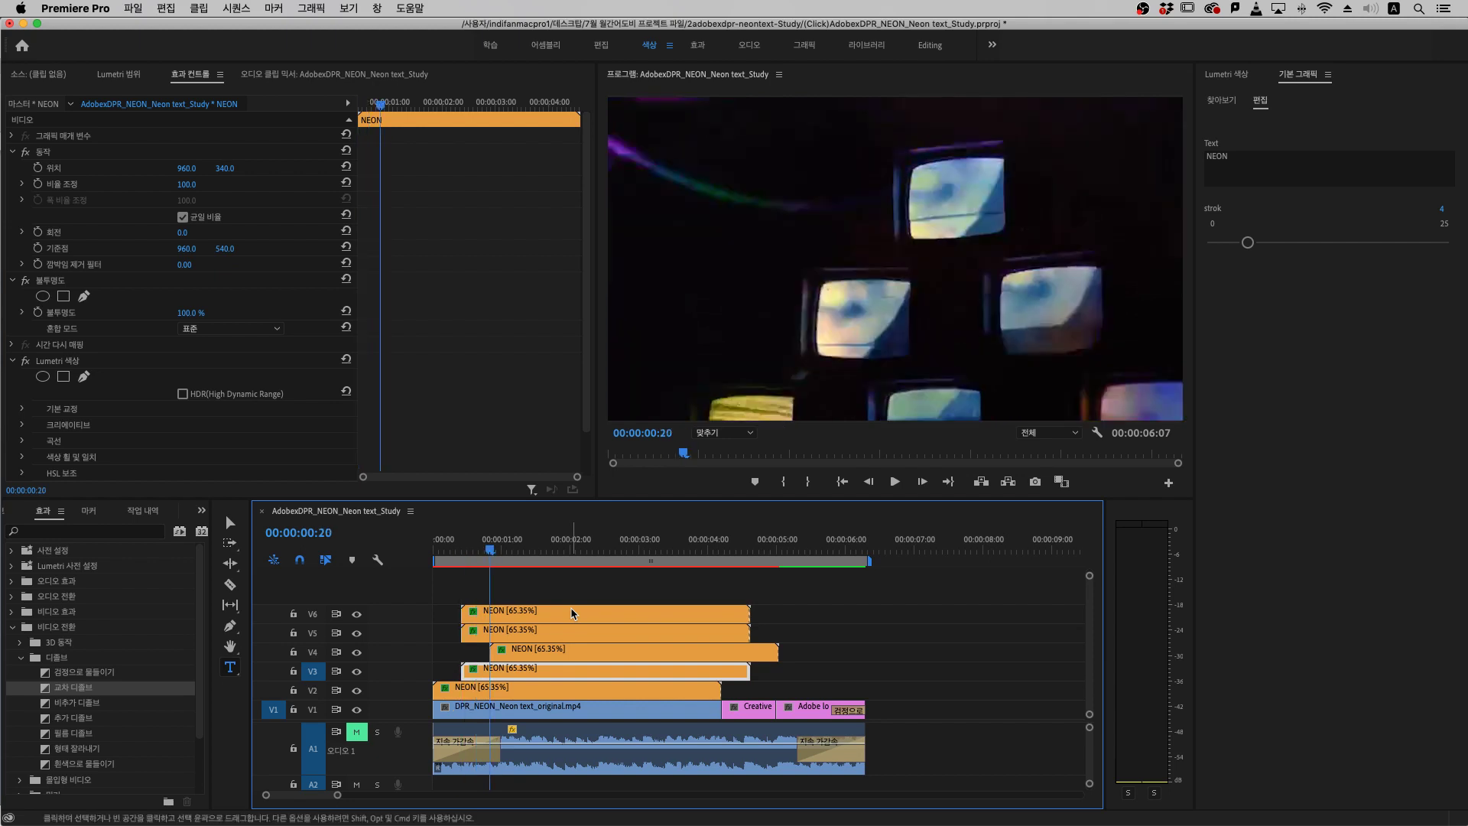
Stagger the remaining NEON titles by ten frames, starting V5 at 00:00:01:06 and V6 at 00:00:01:16
{"action": "key", "text": "shift+Right"}
{"action": "key", "text": "shift+Right"}
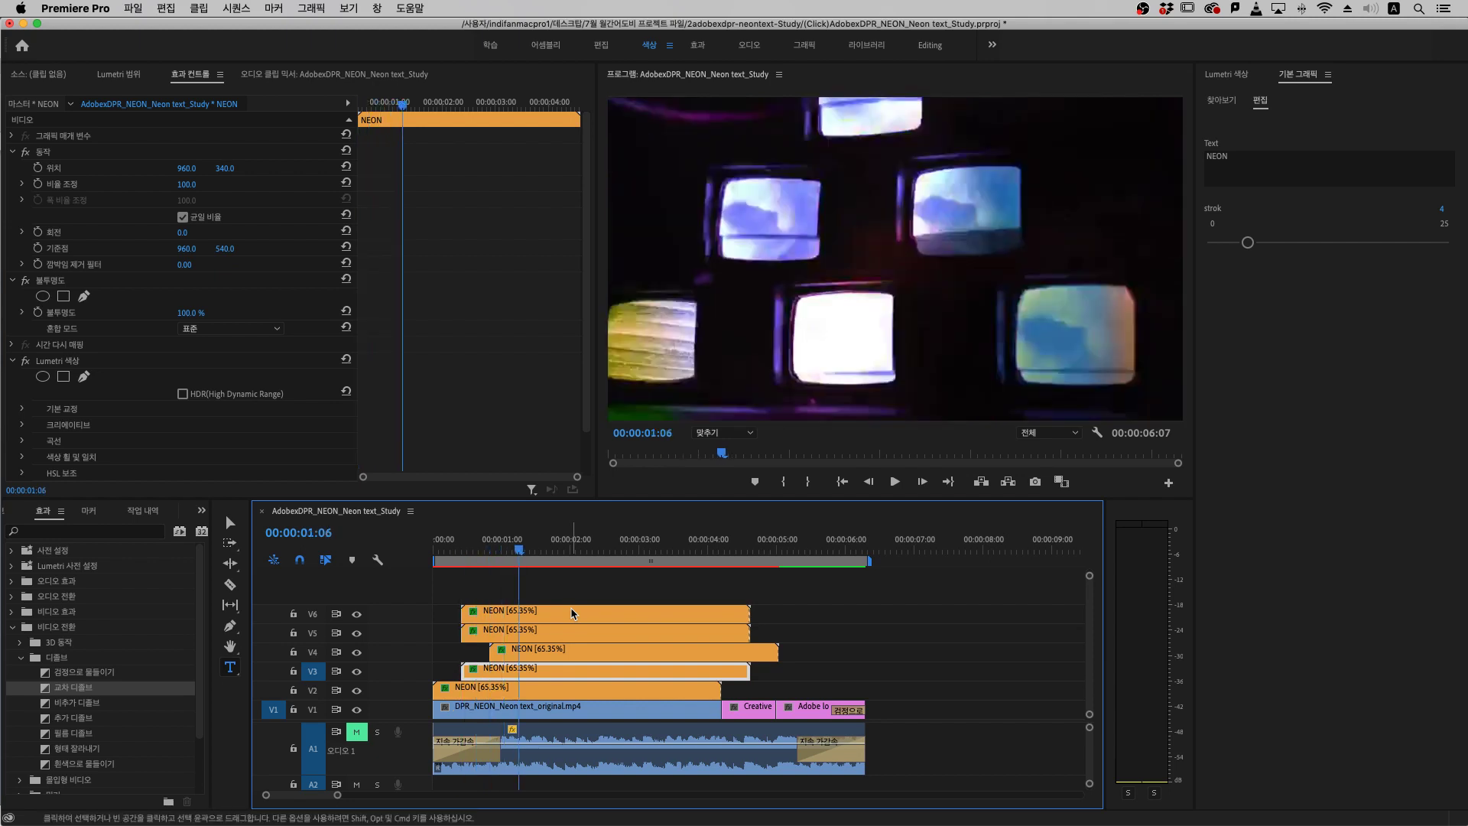
{"action": "left_click_drag", "start_coordinate": [570, 628], "coordinate": [640, 619]}
{"action": "key", "text": "shift+Right"}
{"action": "key", "text": "shift+Right"}
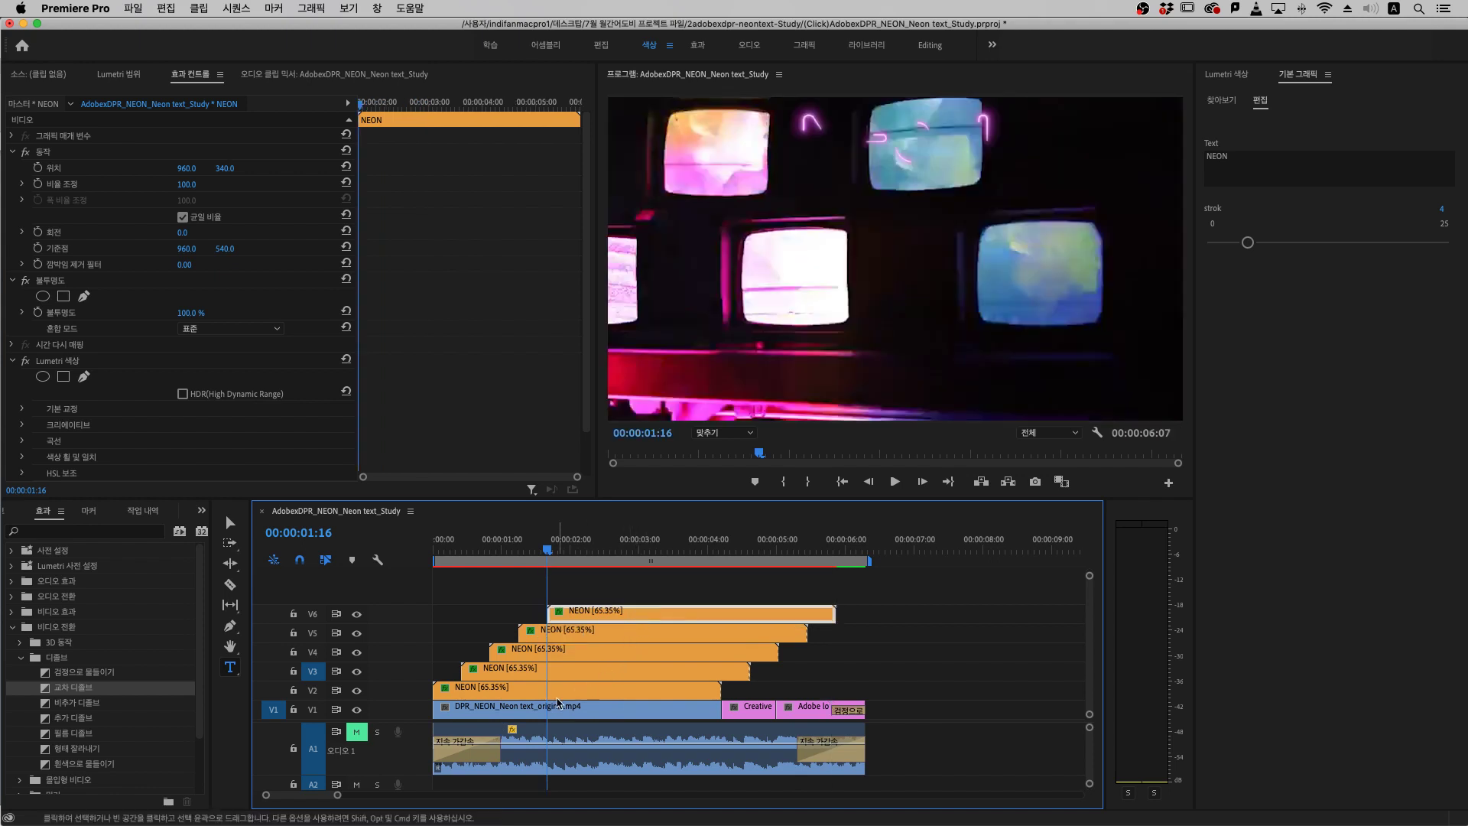
{"action": "left_click", "coordinate": [512, 692]}
{"action": "left_click", "coordinate": [529, 671]}
{"action": "left_click", "coordinate": [546, 652]}
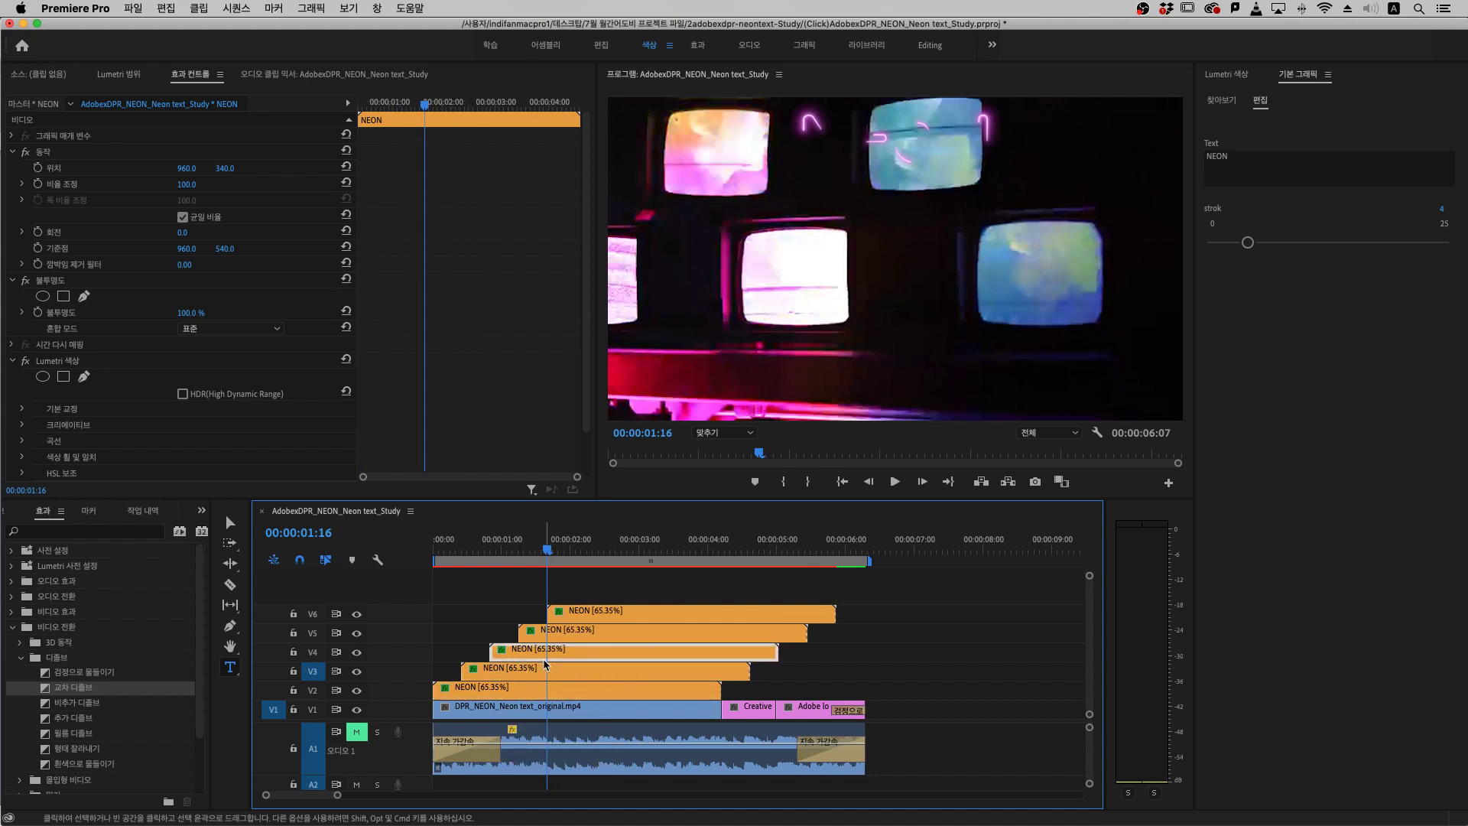
{"action": "left_click", "coordinate": [567, 635]}
{"action": "left_click", "coordinate": [585, 617]}
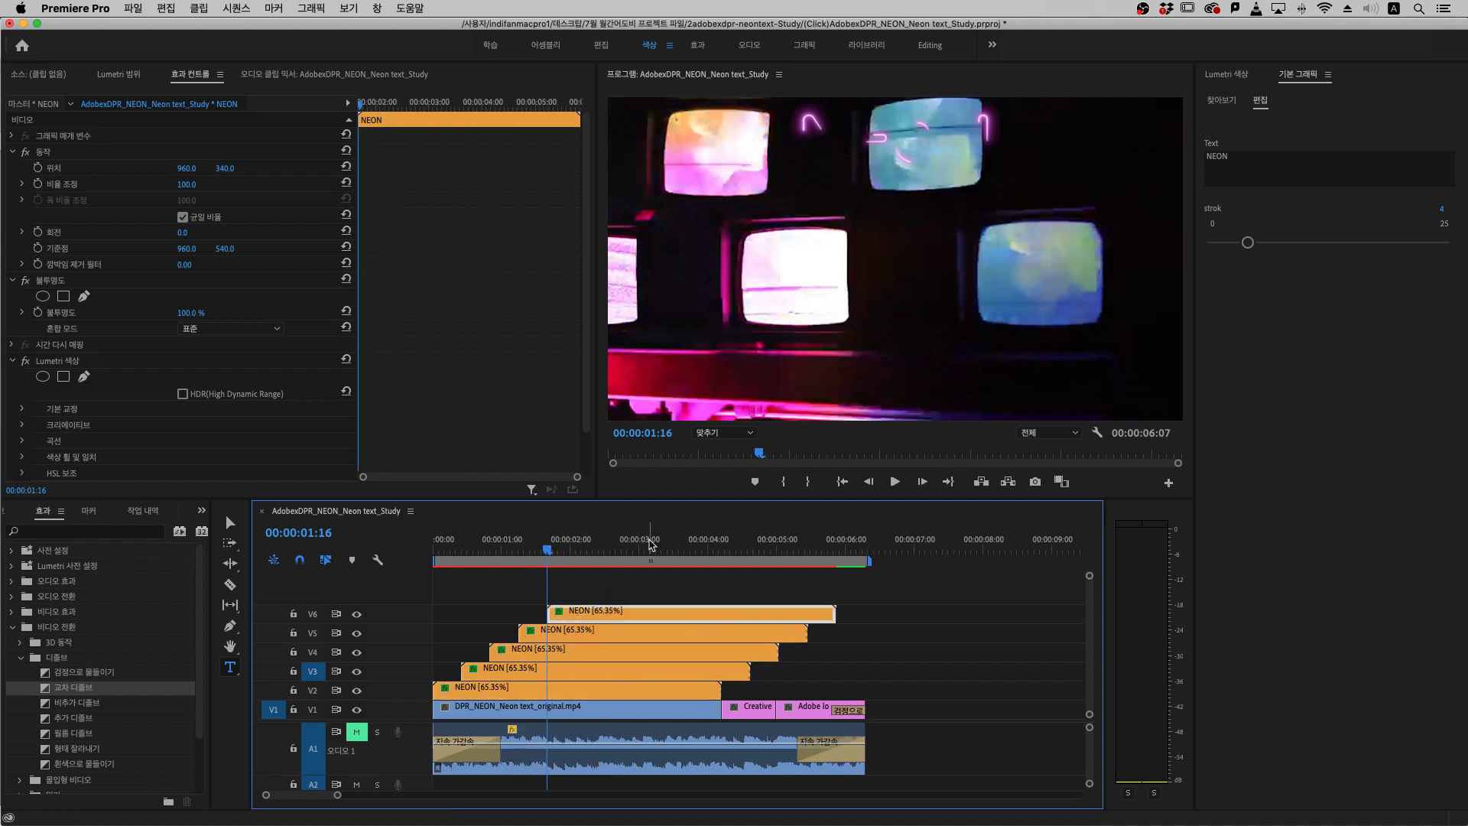
At 00:00:03:03, set the vertical position of the NEON title on V4 to 540
{"action": "left_click", "coordinate": [649, 545]}
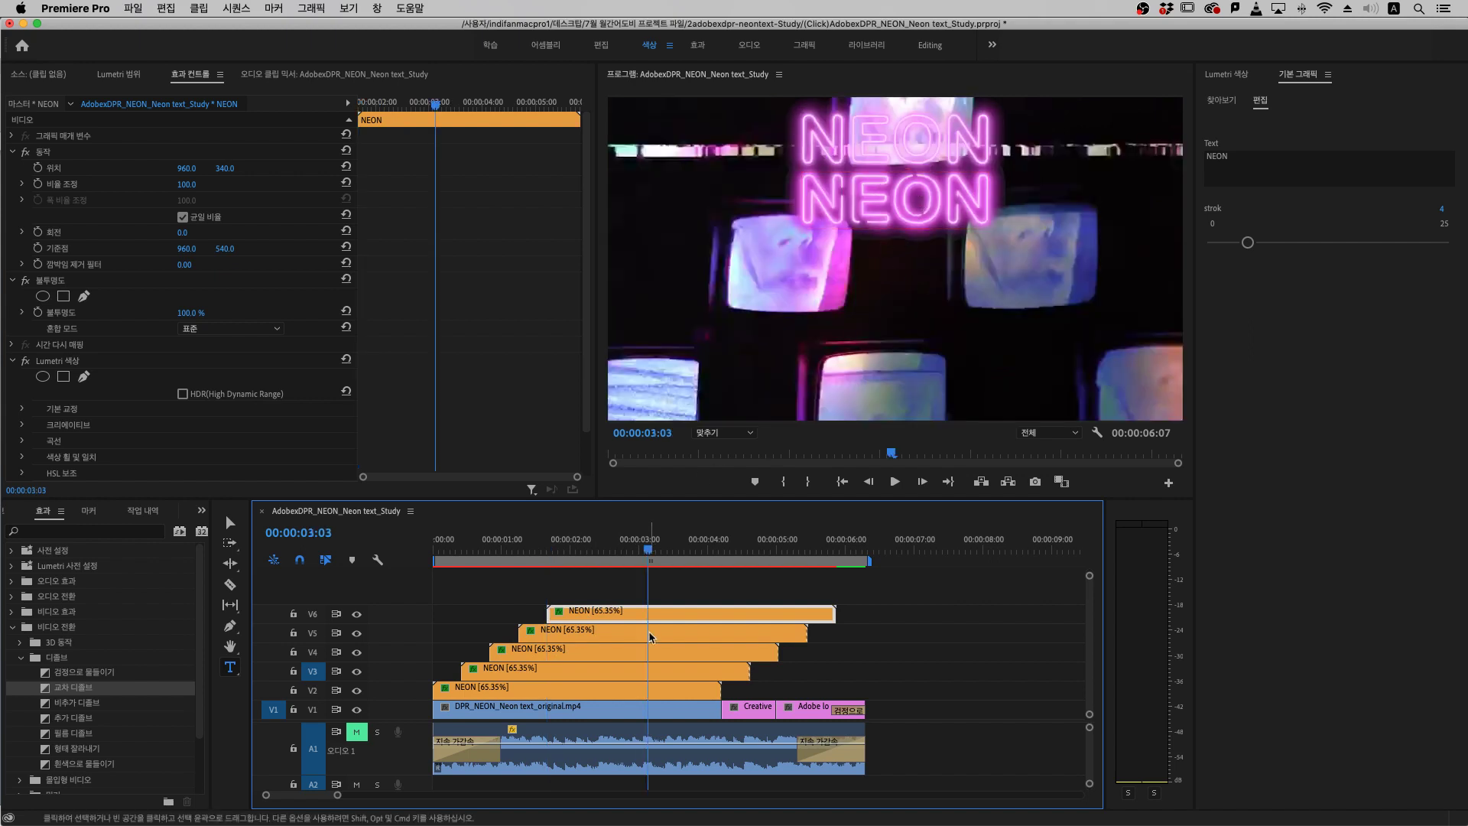
{"action": "left_click", "coordinate": [639, 652]}
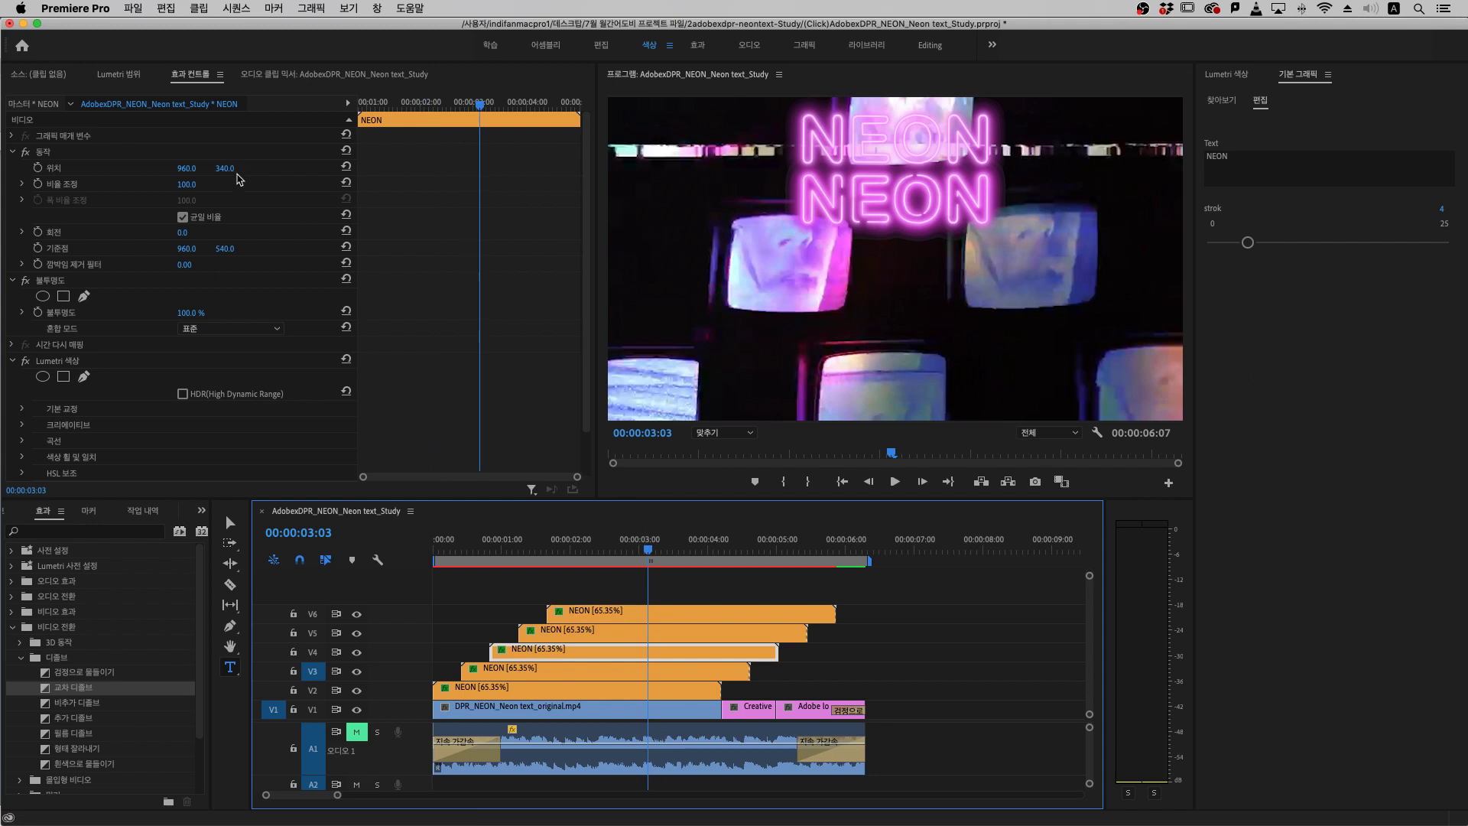
{"action": "left_click", "coordinate": [229, 168]}
{"action": "type", "text": "540"}
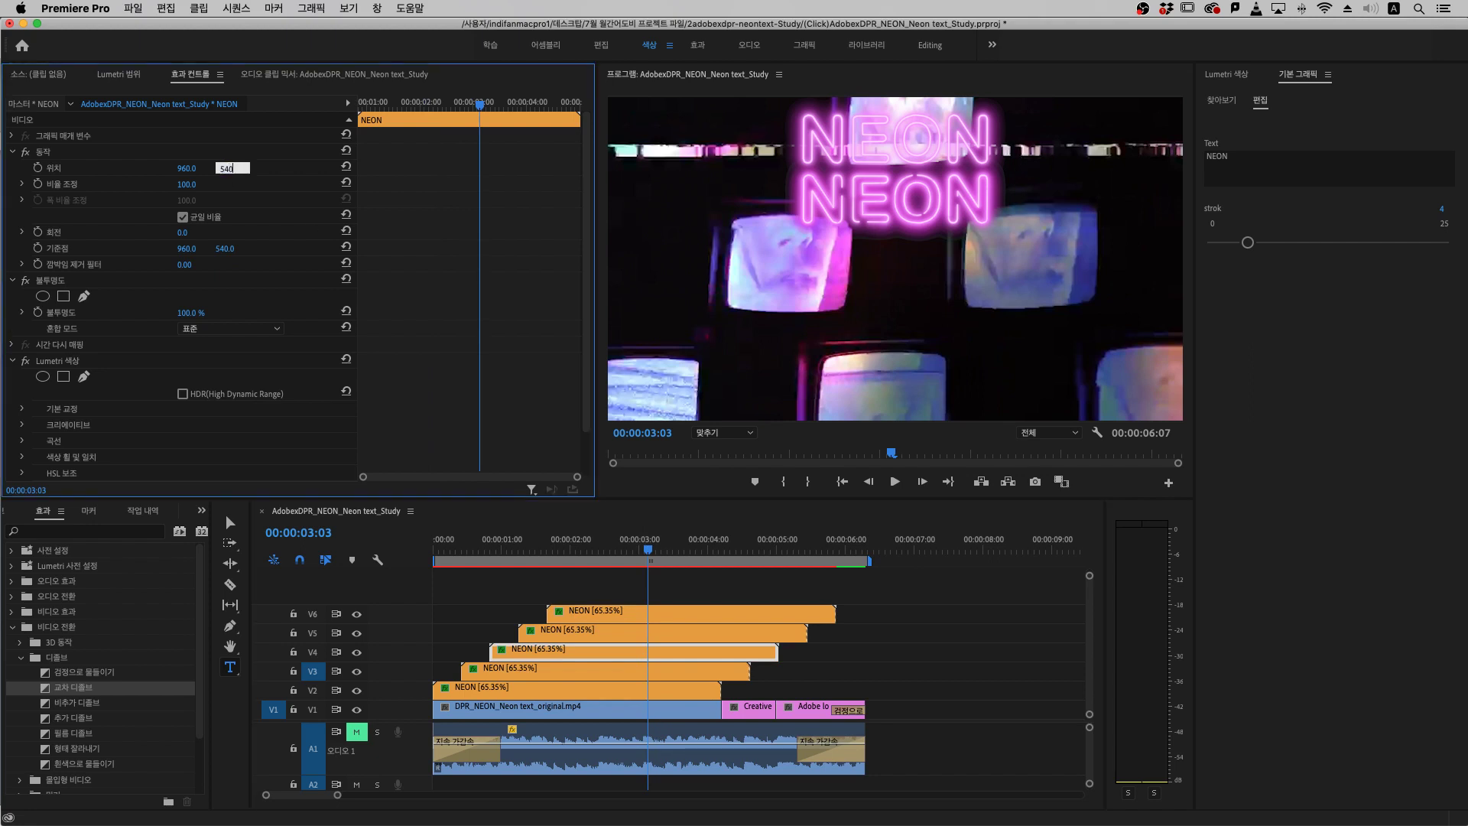
{"action": "key", "text": "Return"}
{"action": "key", "text": "super+z"}
{"action": "left_click_drag", "start_coordinate": [224, 167], "coordinate": [377, 168]}
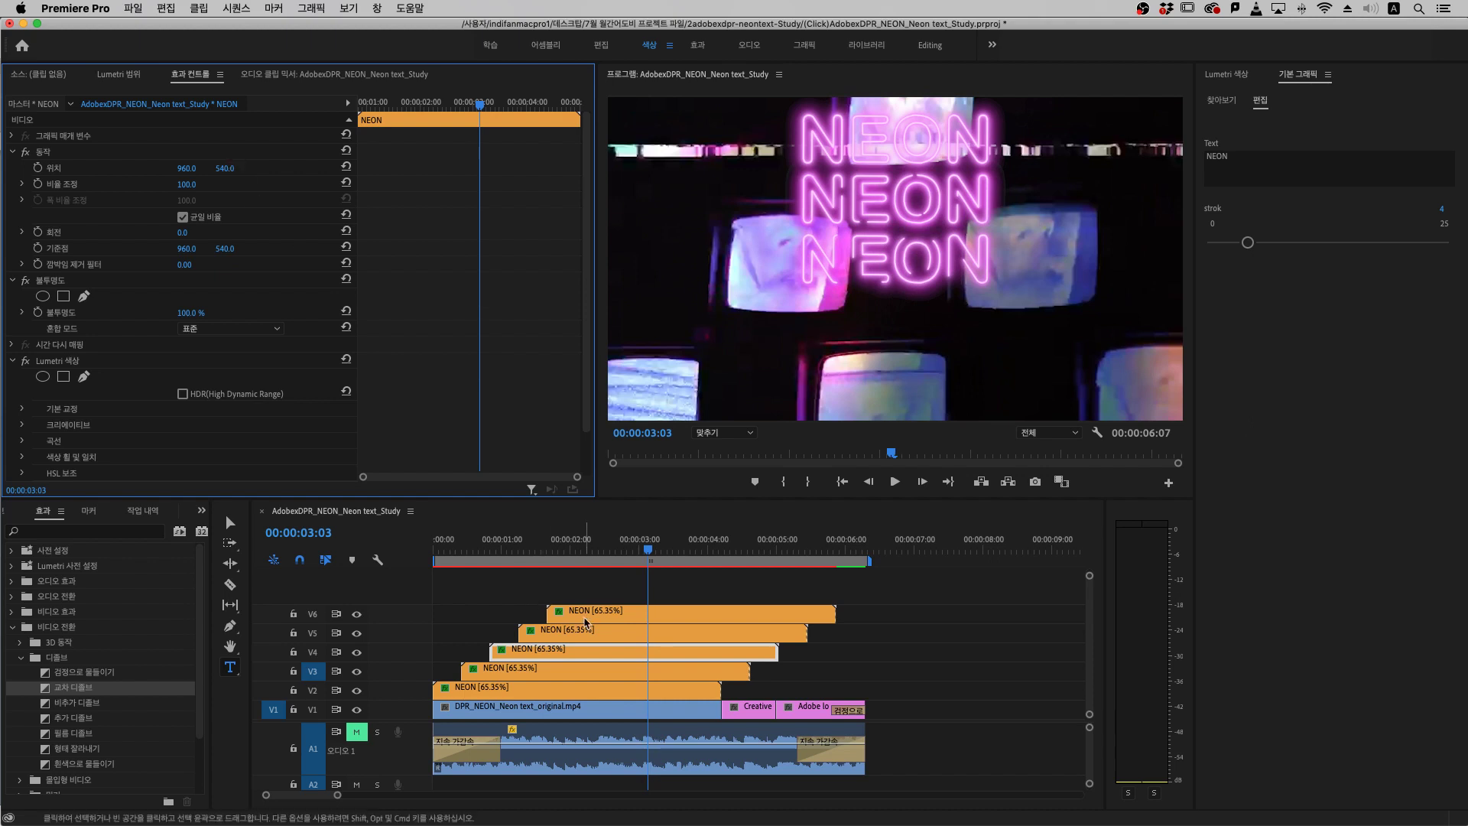
Set the vertical position of the NEON title on V5 to 740
{"action": "left_click", "coordinate": [587, 631]}
{"action": "left_click", "coordinate": [229, 167]}
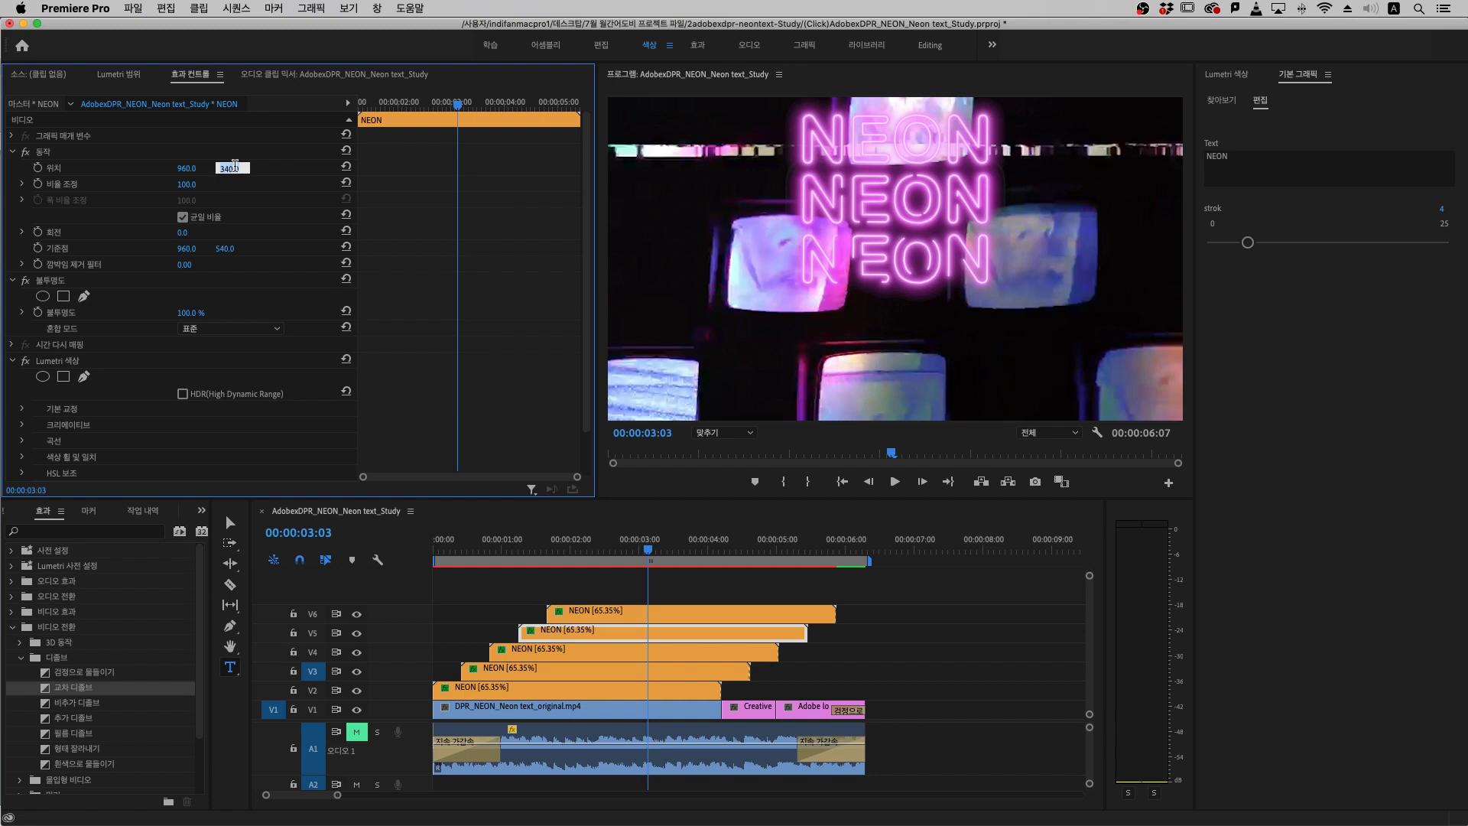
{"action": "type", "text": "3"}
{"action": "key", "text": "Return"}
{"action": "left_click", "coordinate": [229, 168]}
{"action": "type", "text": "740"}
{"action": "key", "text": "Return"}
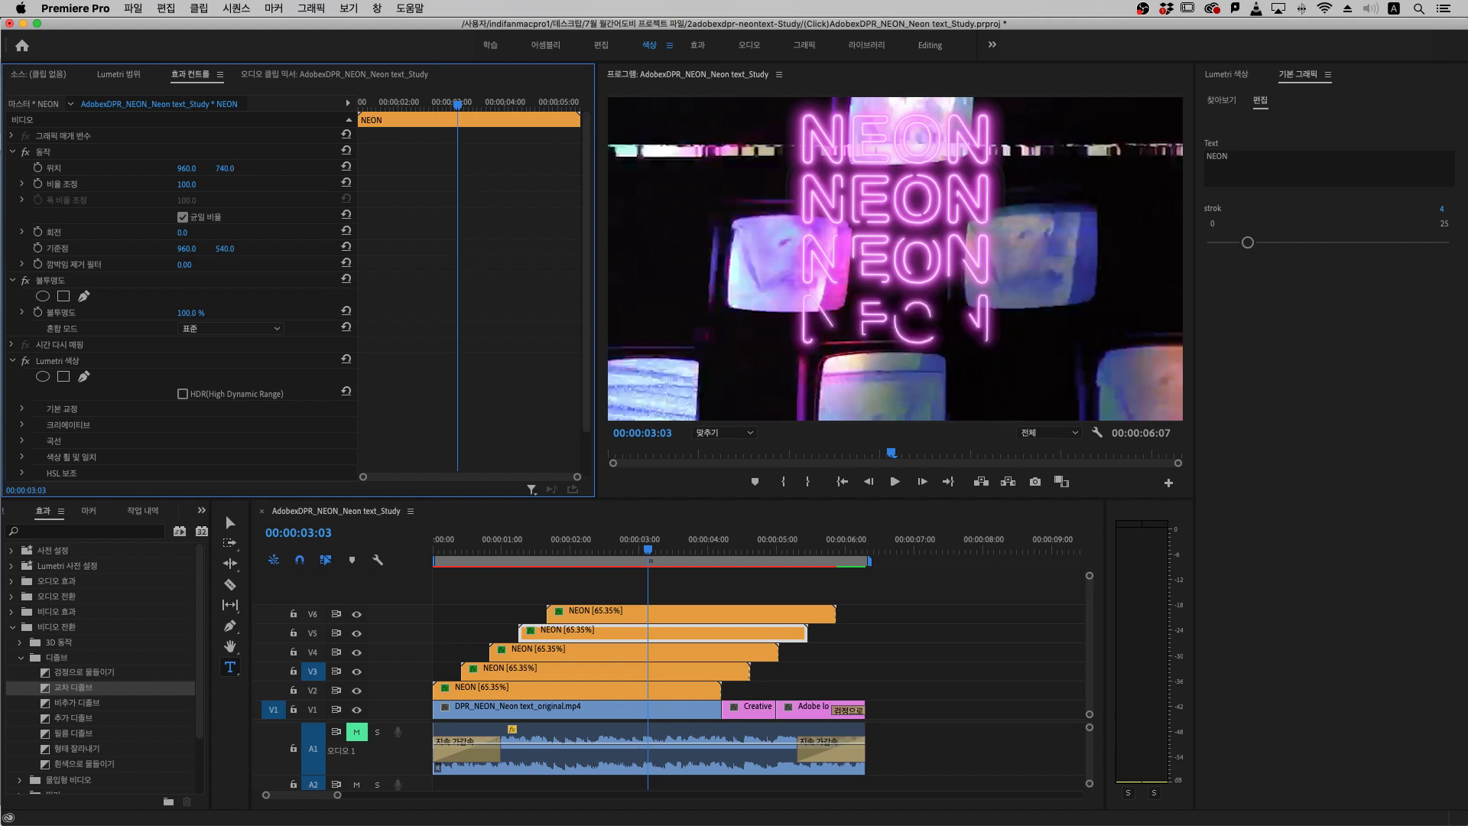
Set the V6 NEON title's position to 960 horizontally and 940 vertically, checking it at 00:00:03:15
{"action": "left_click", "coordinate": [650, 616]}
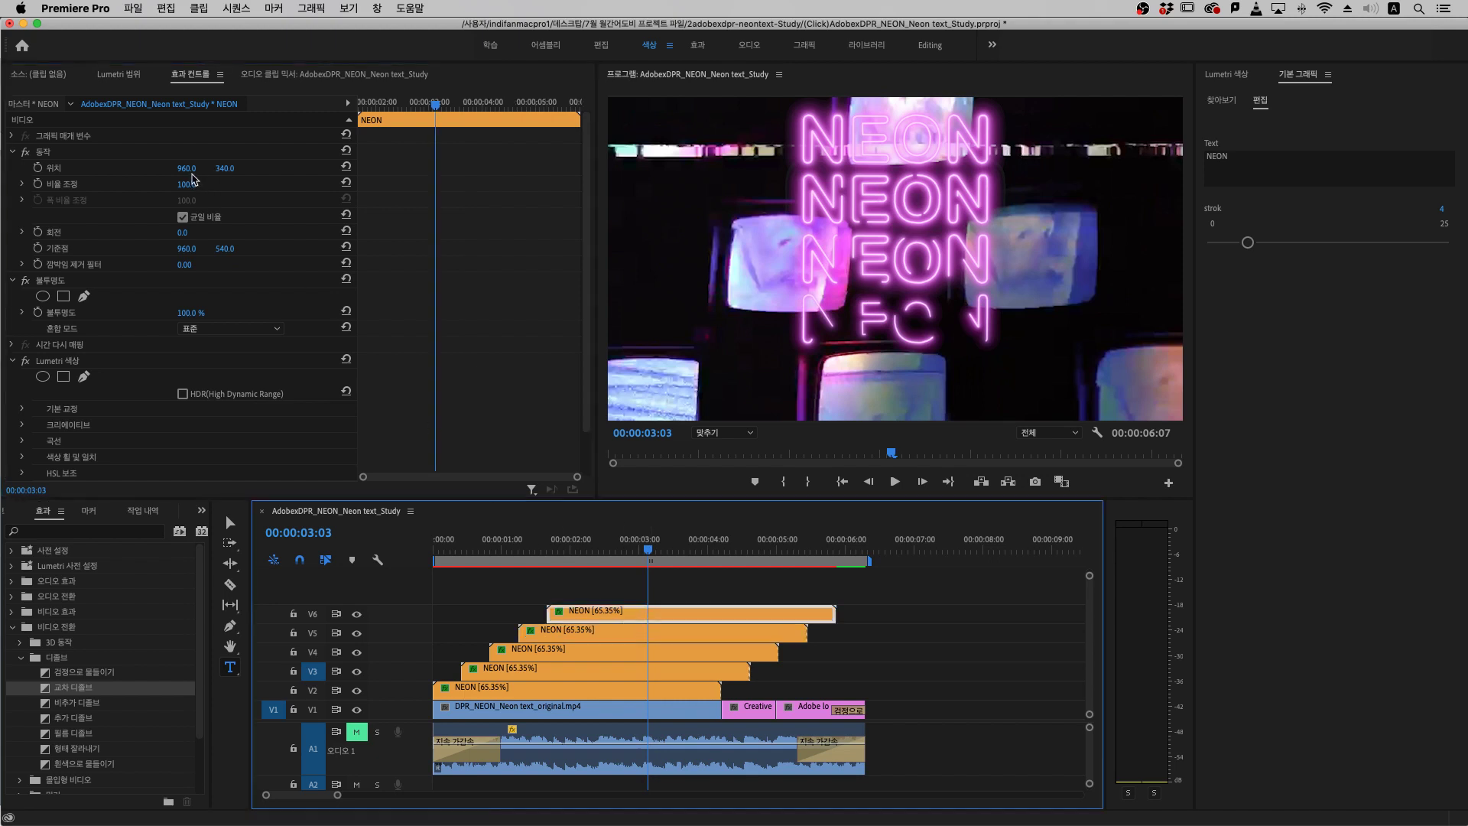
{"action": "left_click", "coordinate": [196, 168]}
{"action": "type", "text": "94"}
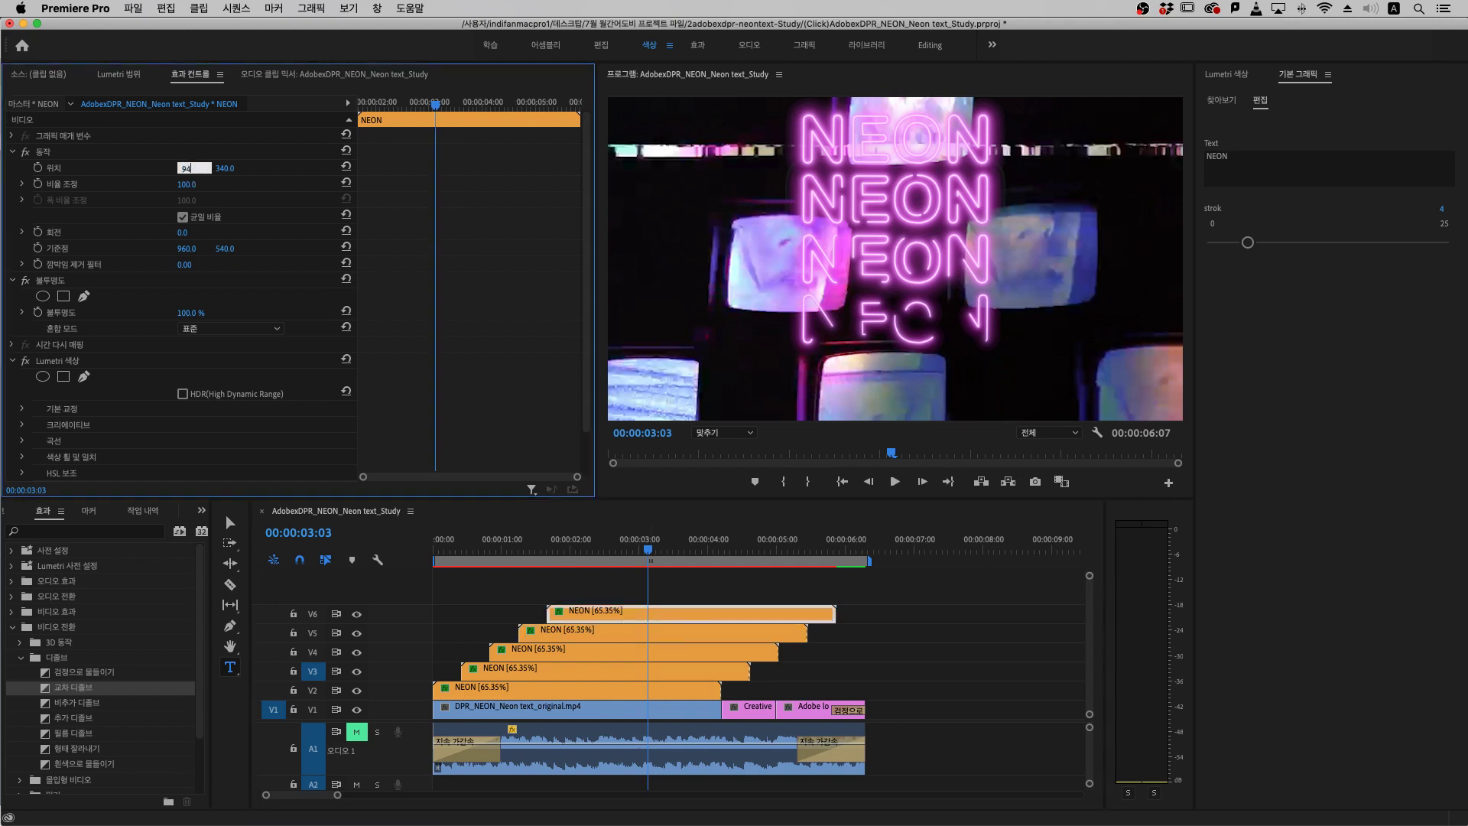
{"action": "type", "text": "0"}
{"action": "key", "text": "Return"}
{"action": "left_click_drag", "start_coordinate": [658, 547], "coordinate": [683, 548]}
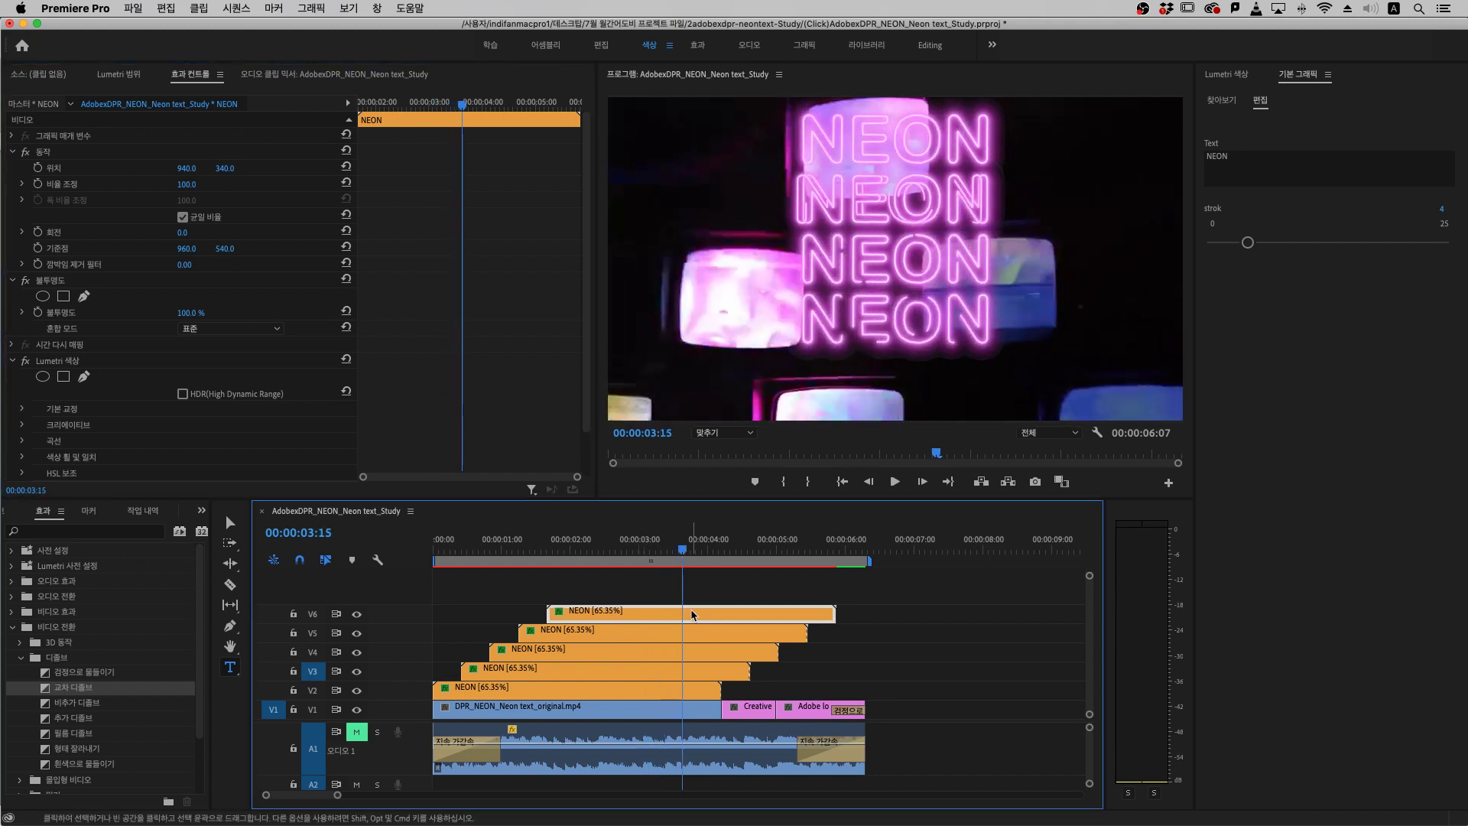
{"action": "left_click", "coordinate": [227, 168]}
{"action": "type", "text": "940"}
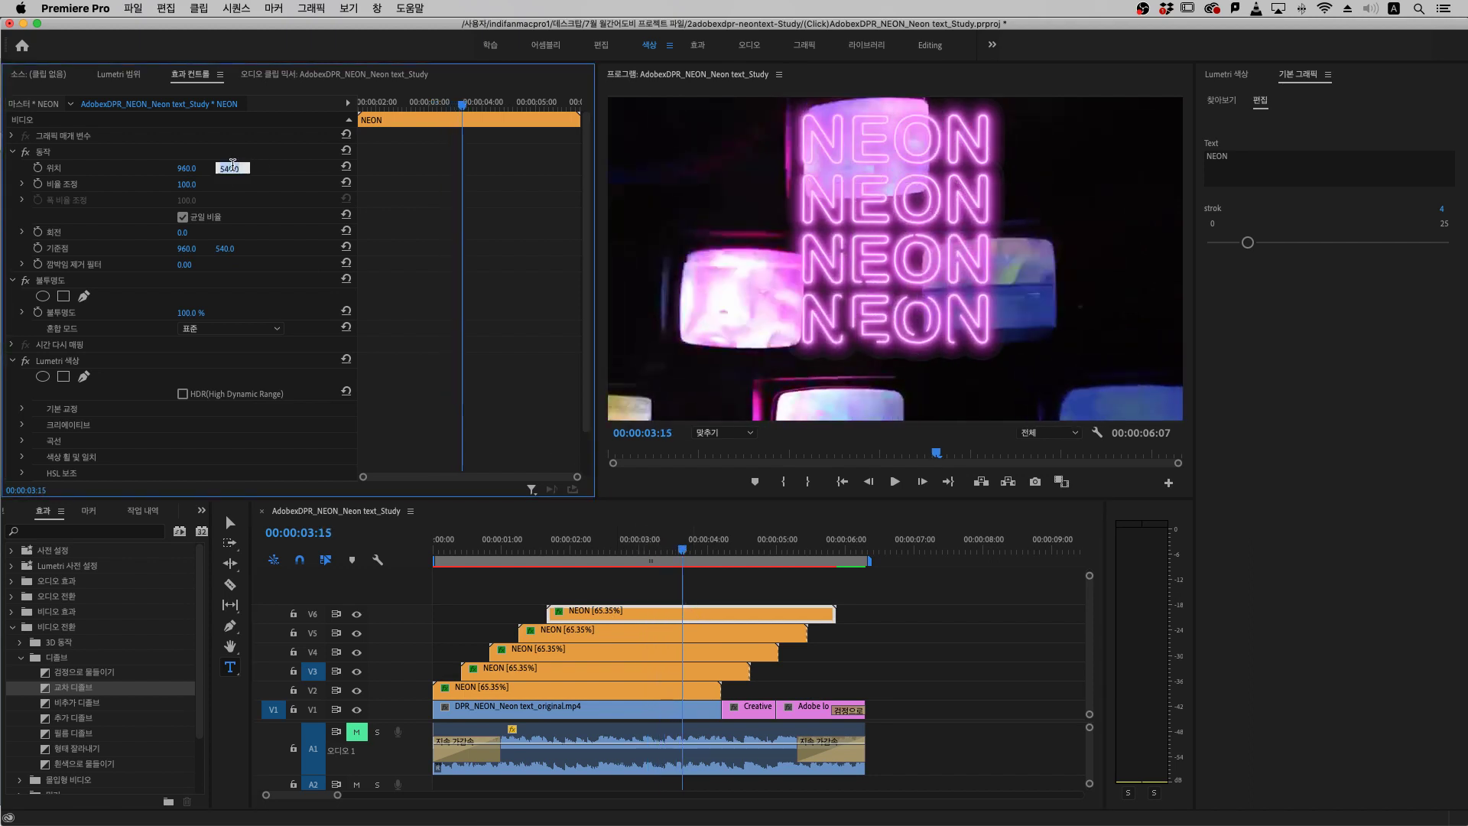
{"action": "key", "text": "Return"}
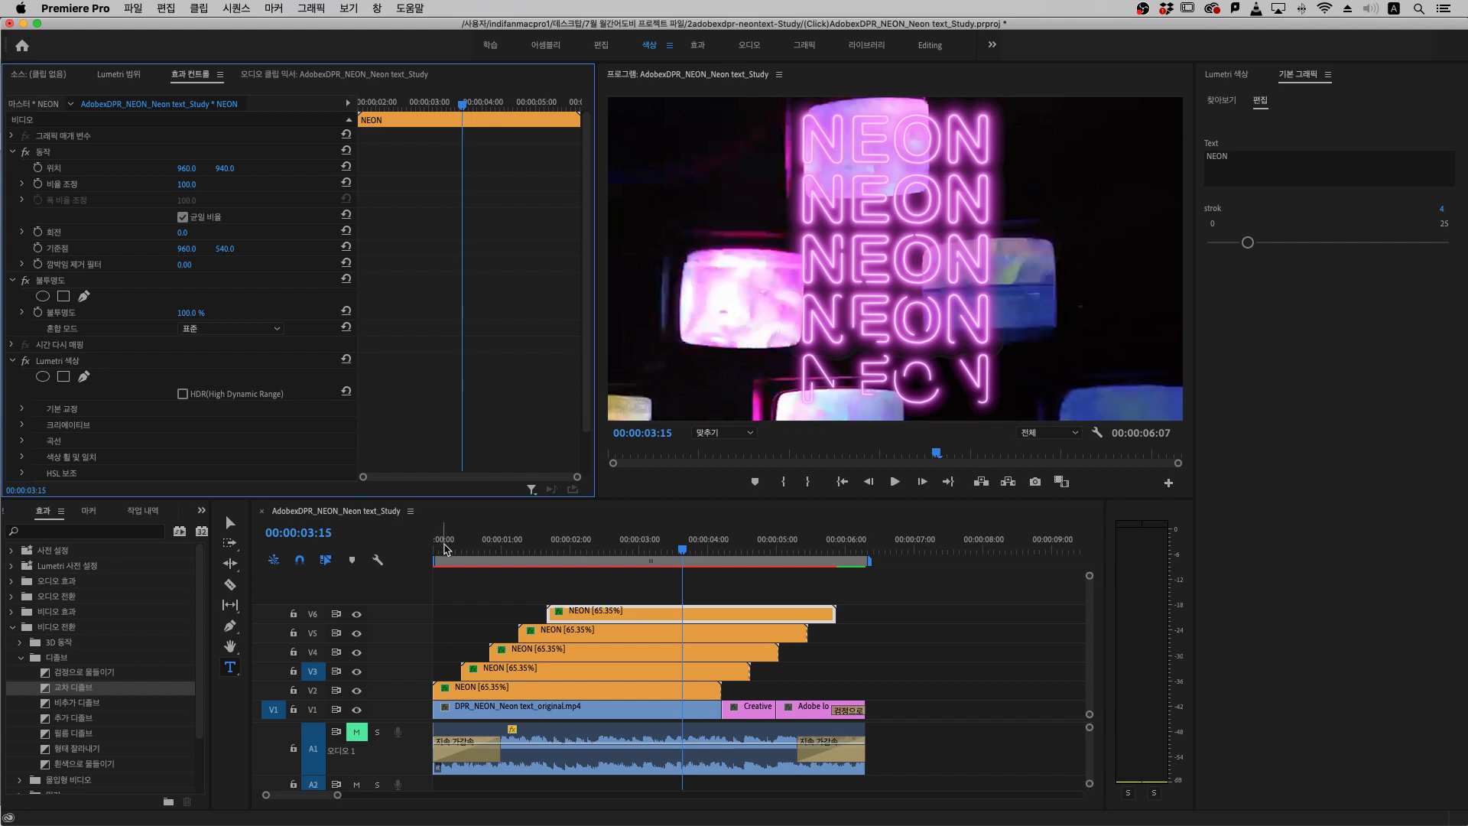
Play the sequence from near its start to check the five stacked NEON titles, stopping at 00:00:04:23
{"action": "left_click", "coordinate": [448, 549]}
{"action": "key", "text": "space"}
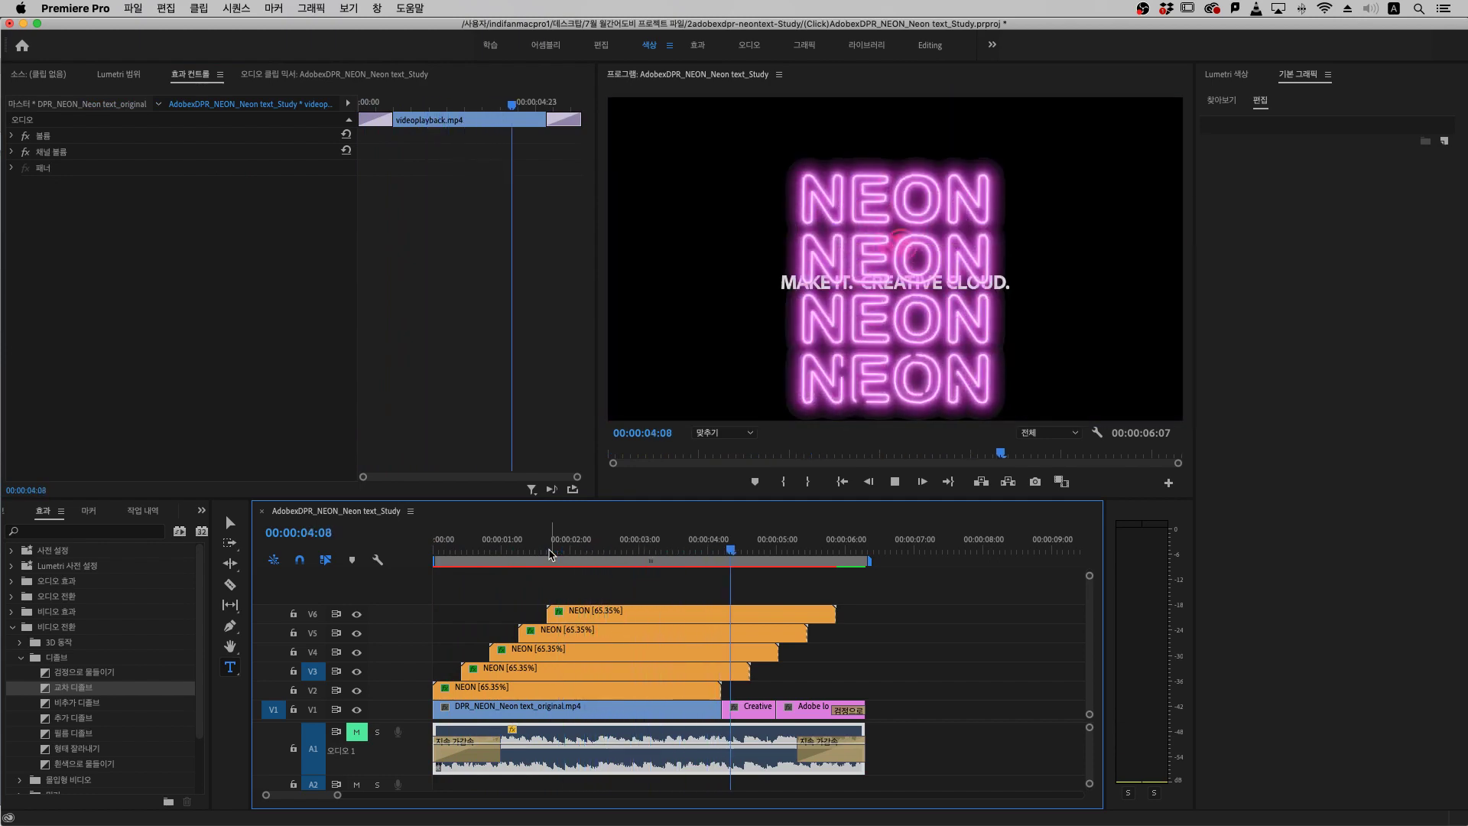
{"action": "key", "text": "space"}
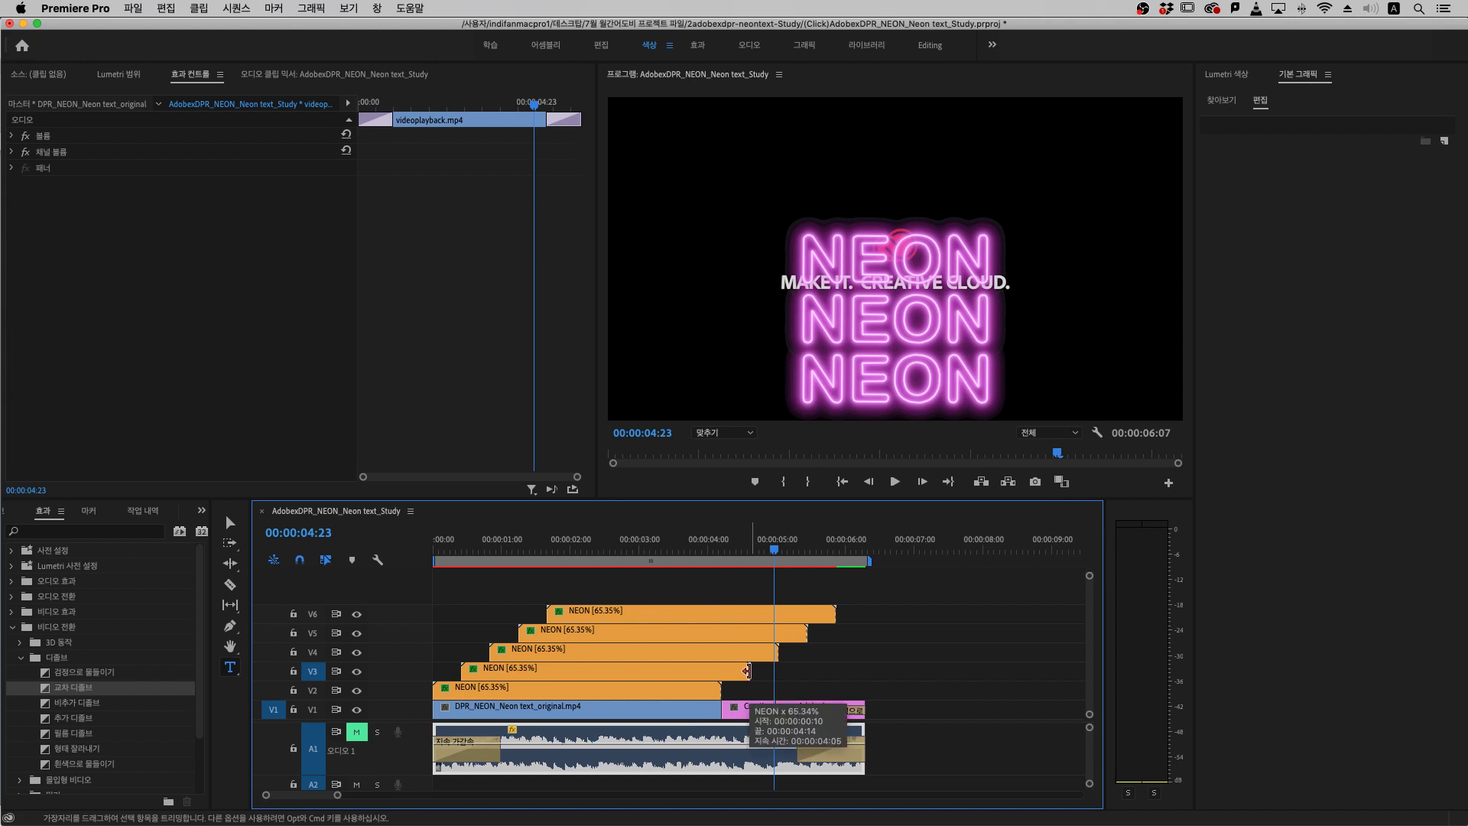
Cut the clips on all tracks at 00:00:04:05, where the V2 NEON title ends, using the Razor tool
{"action": "mouse_move", "coordinate": [746, 672]}
{"action": "left_mouse_down"}
{"action": "mouse_move", "coordinate": [761, 672]}
{"action": "mouse_move", "coordinate": [720, 675]}
{"action": "left_mouse_up"}
{"action": "key", "text": "super+z"}
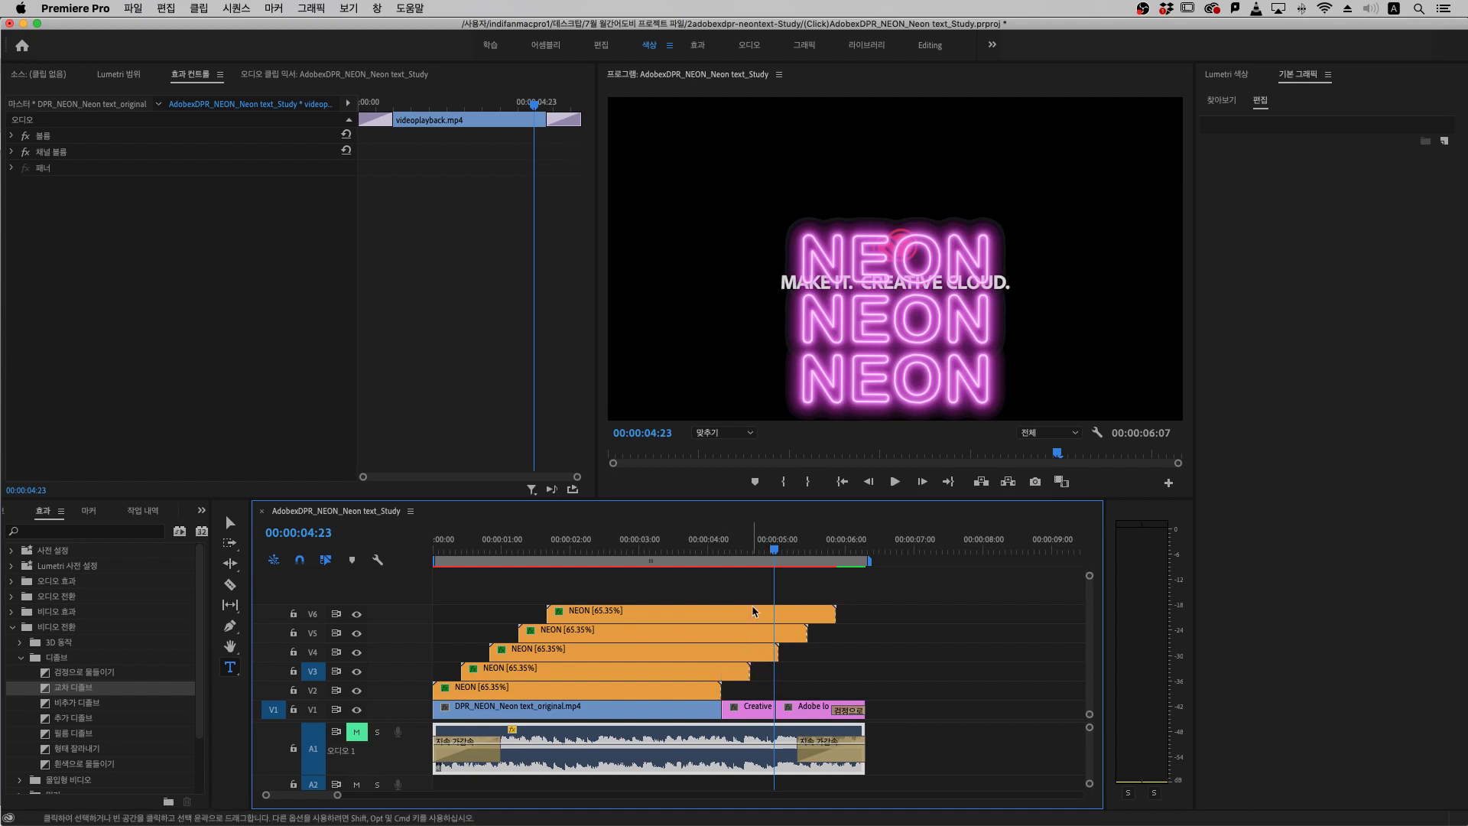
{"action": "key", "text": "c"}
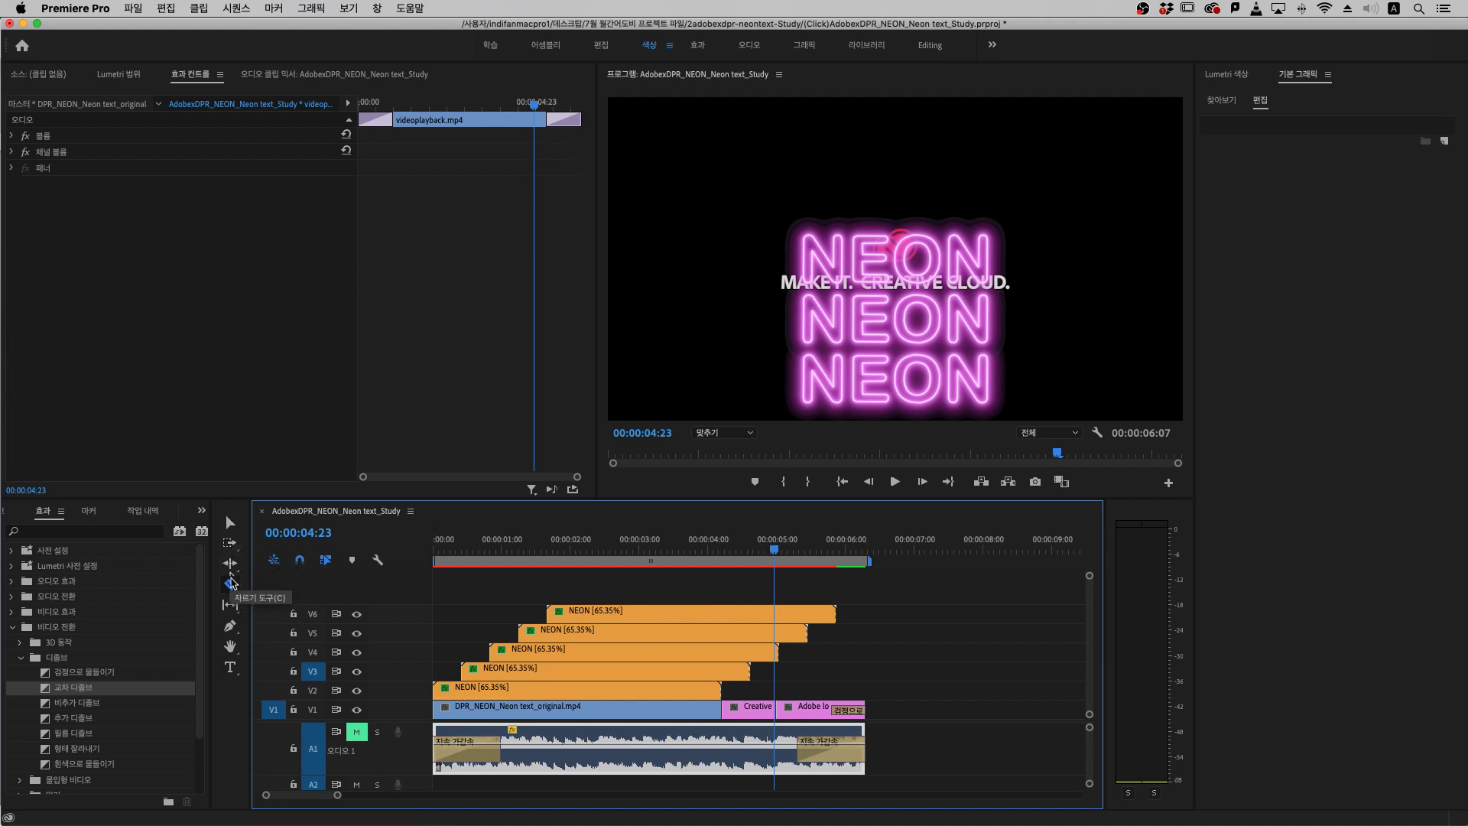
{"action": "left_click", "coordinate": [231, 585]}
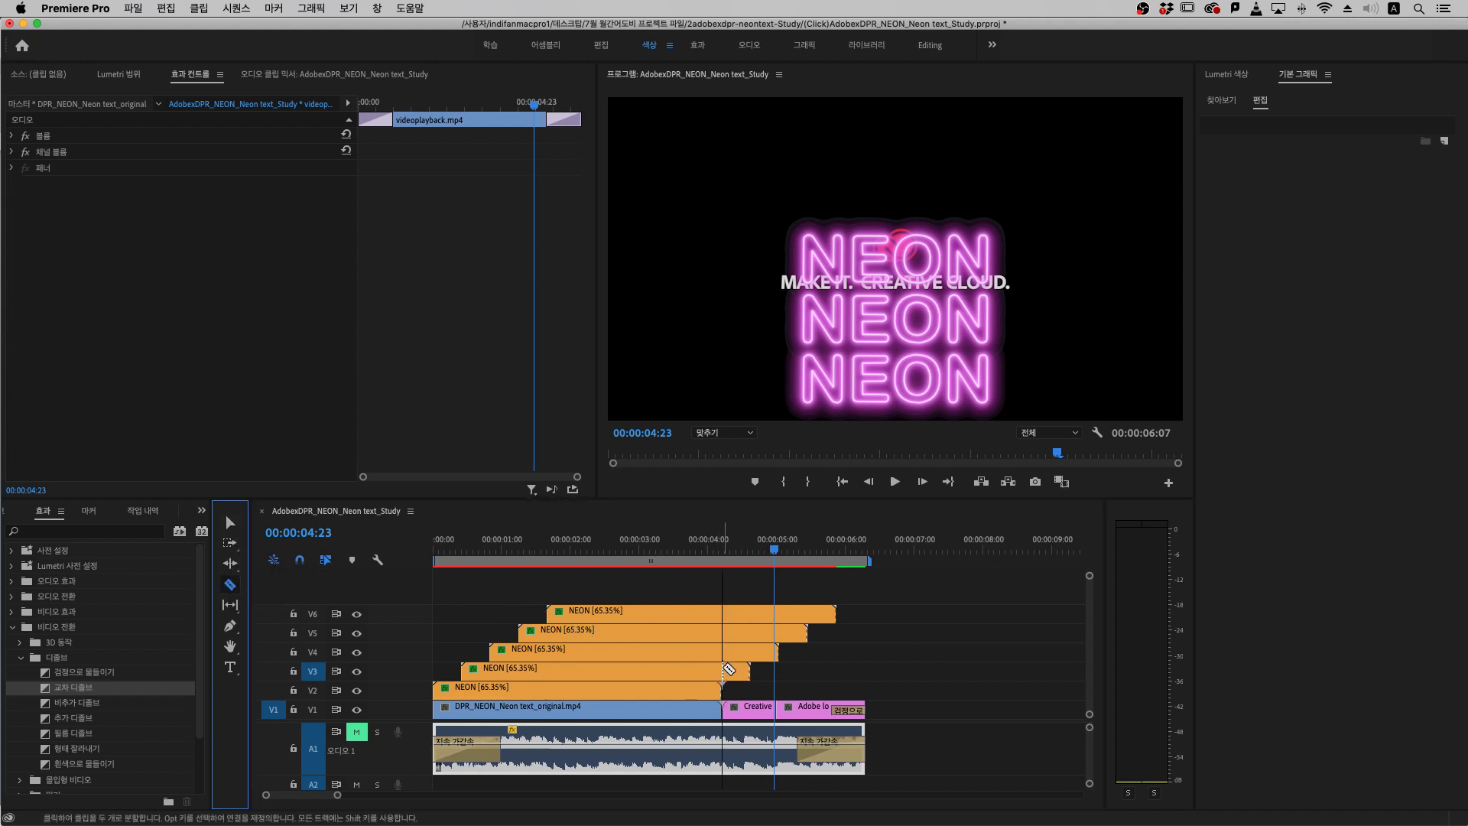
{"action": "left_click", "coordinate": [723, 669]}
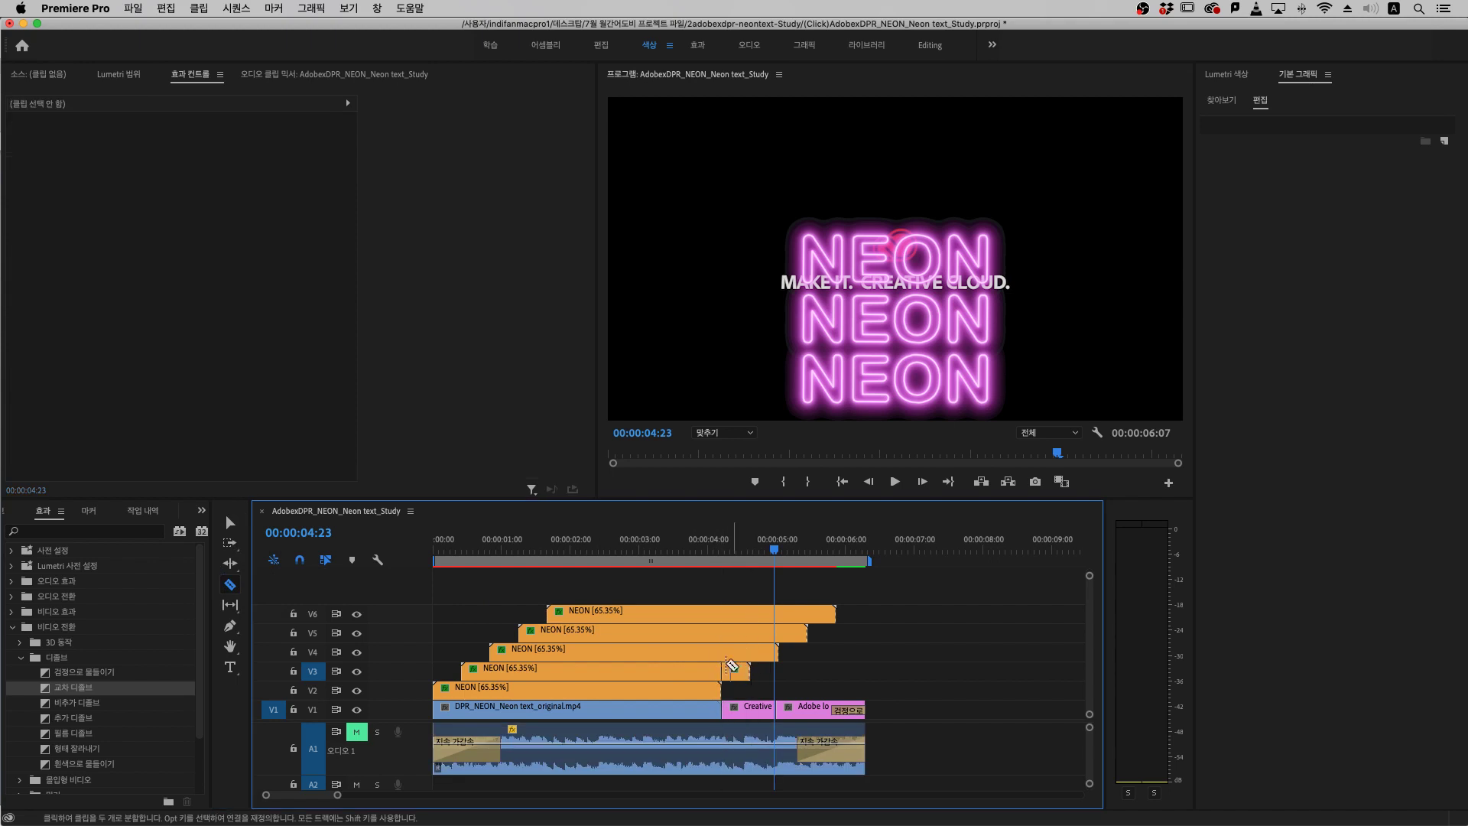
{"action": "key", "text": "shift"}
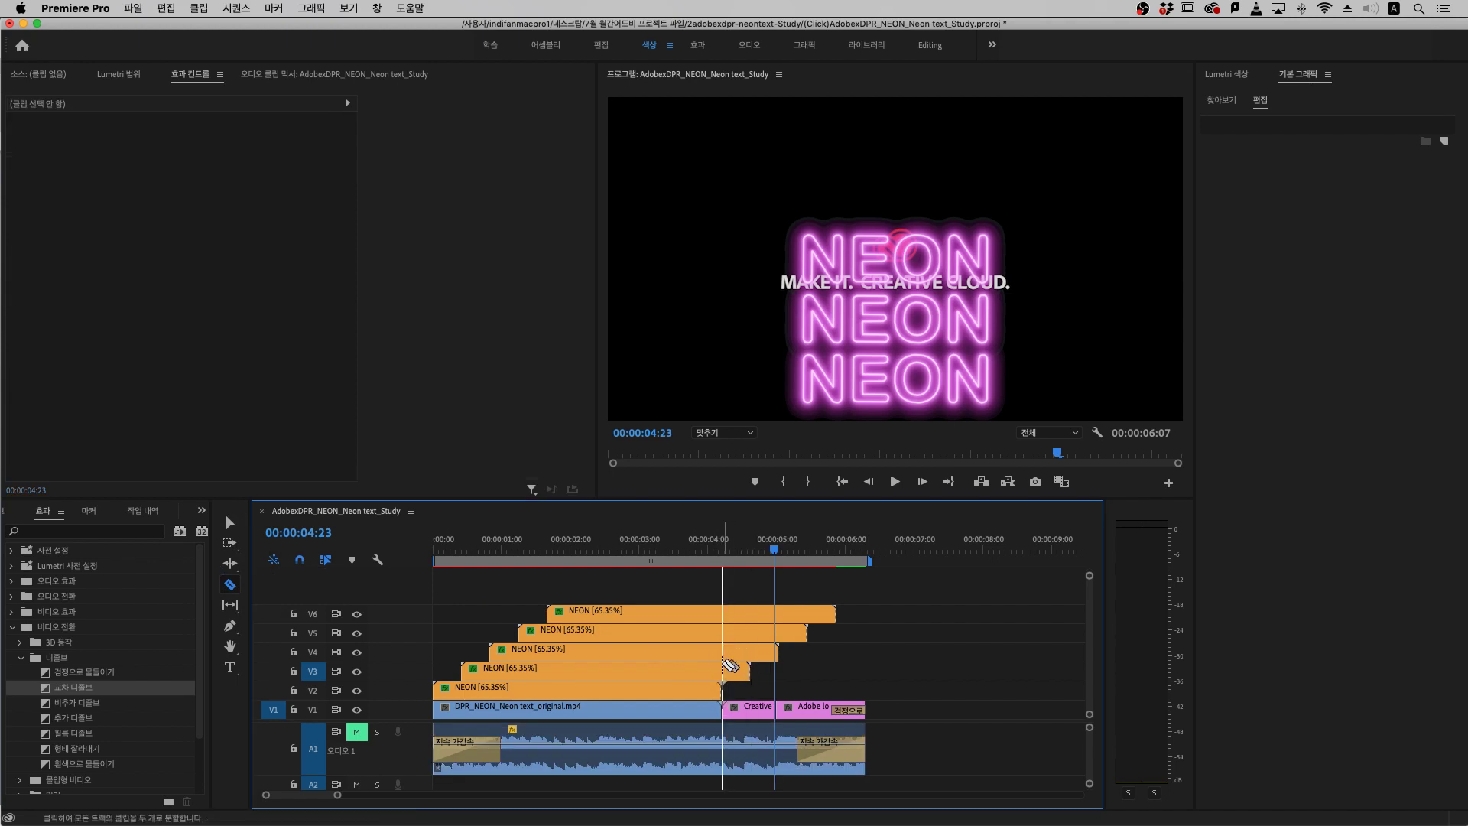
{"action": "left_click", "coordinate": [722, 667], "text": "shift"}
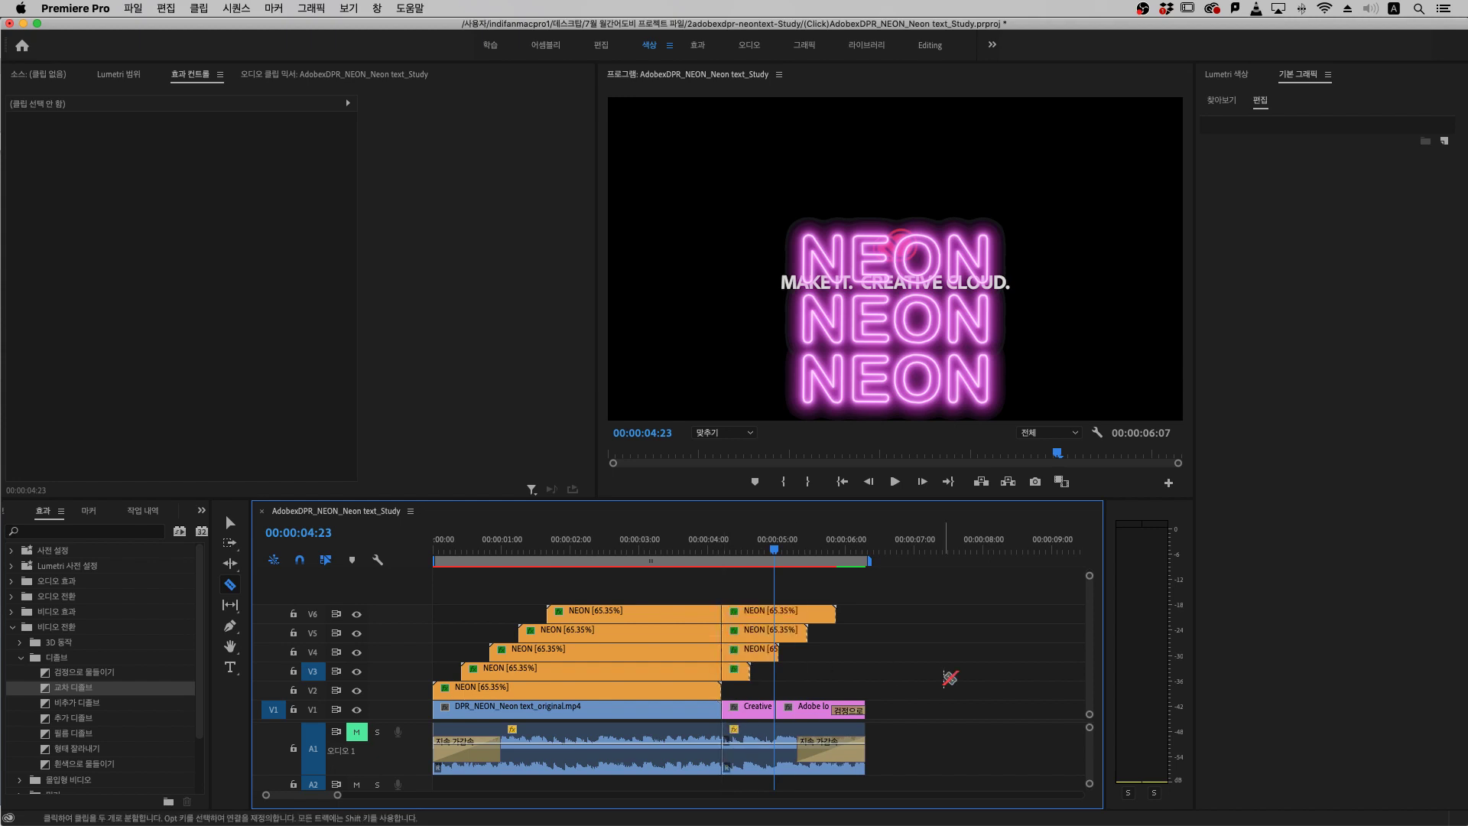
Delete the leftover NEON title pieces after the cut on tracks V3 to V6
{"action": "key", "text": "v"}
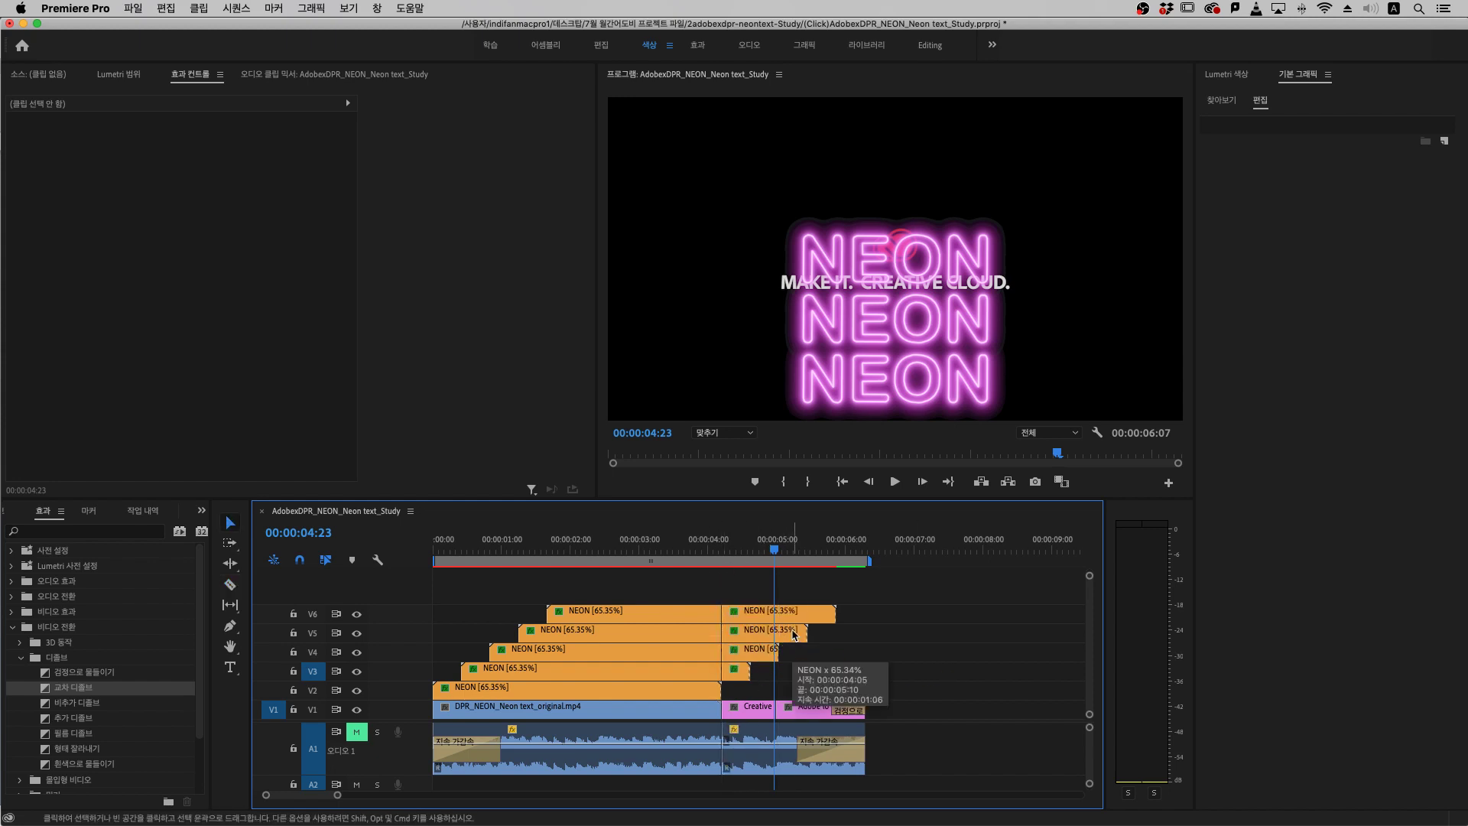
{"action": "left_click_drag", "start_coordinate": [800, 591], "coordinate": [736, 677]}
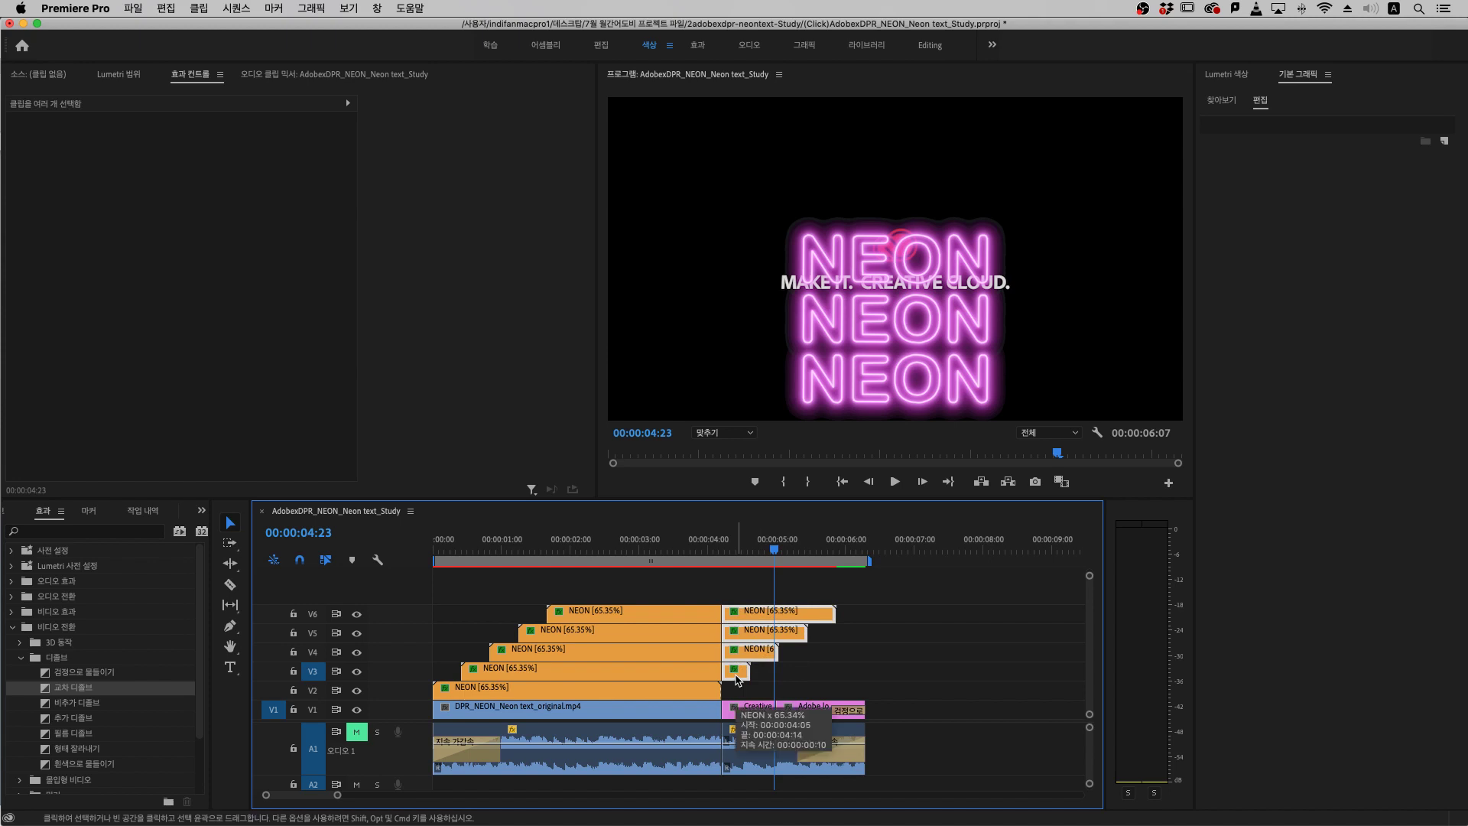
{"action": "key", "text": "Delete"}
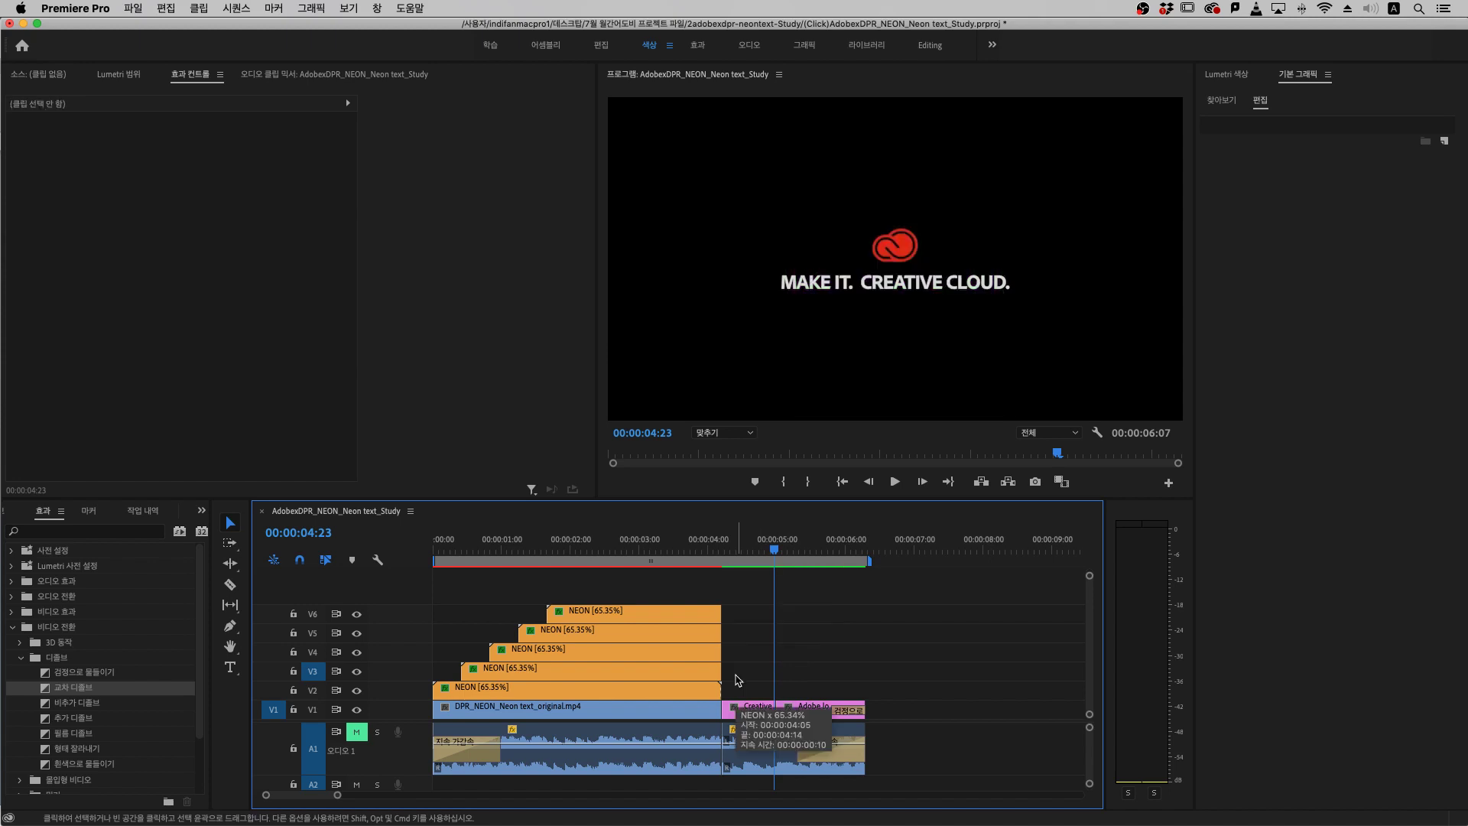
Play the sequence across the end of the NEON titles into the Adobe logo, stopping at 00:00:05:07
{"action": "left_click", "coordinate": [691, 552]}
{"action": "key", "text": "space"}
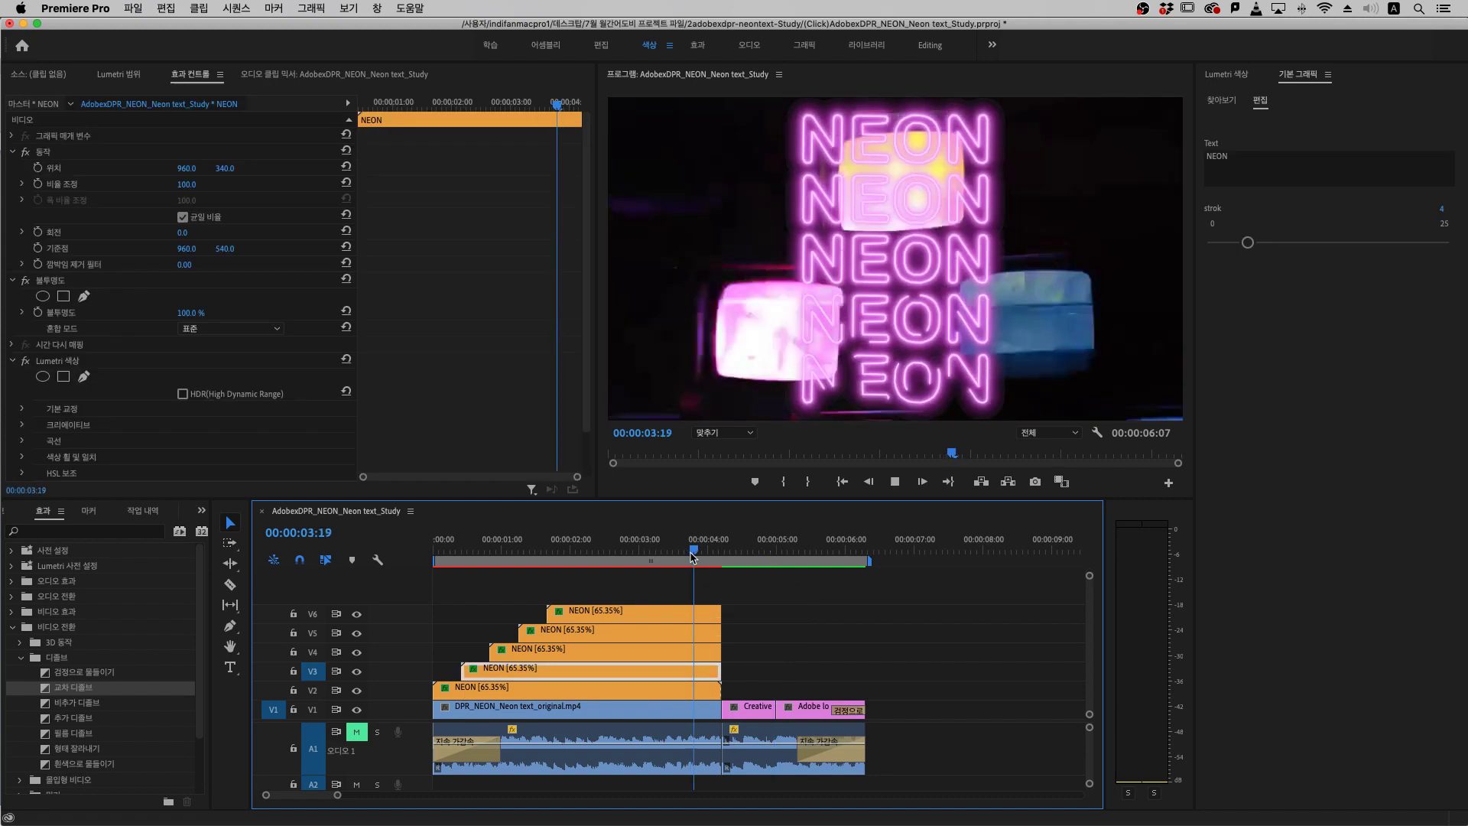
{"action": "key", "text": "space"}
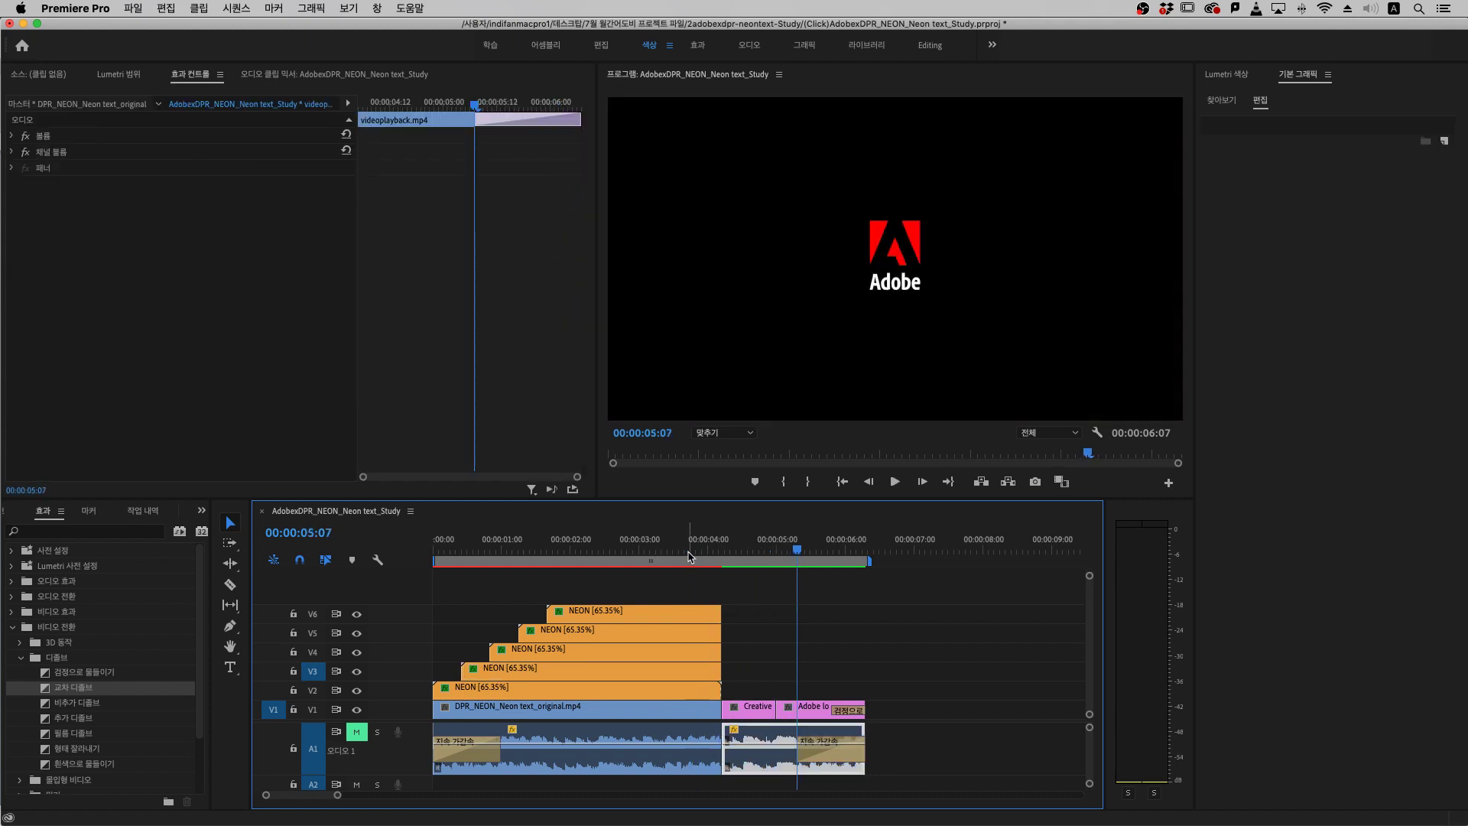
At 00:00:02:20, recolor the V2 NEON title red by shifting its Lumetri shadows, midtones and highlights wheels to red
{"action": "left_click", "coordinate": [630, 551]}
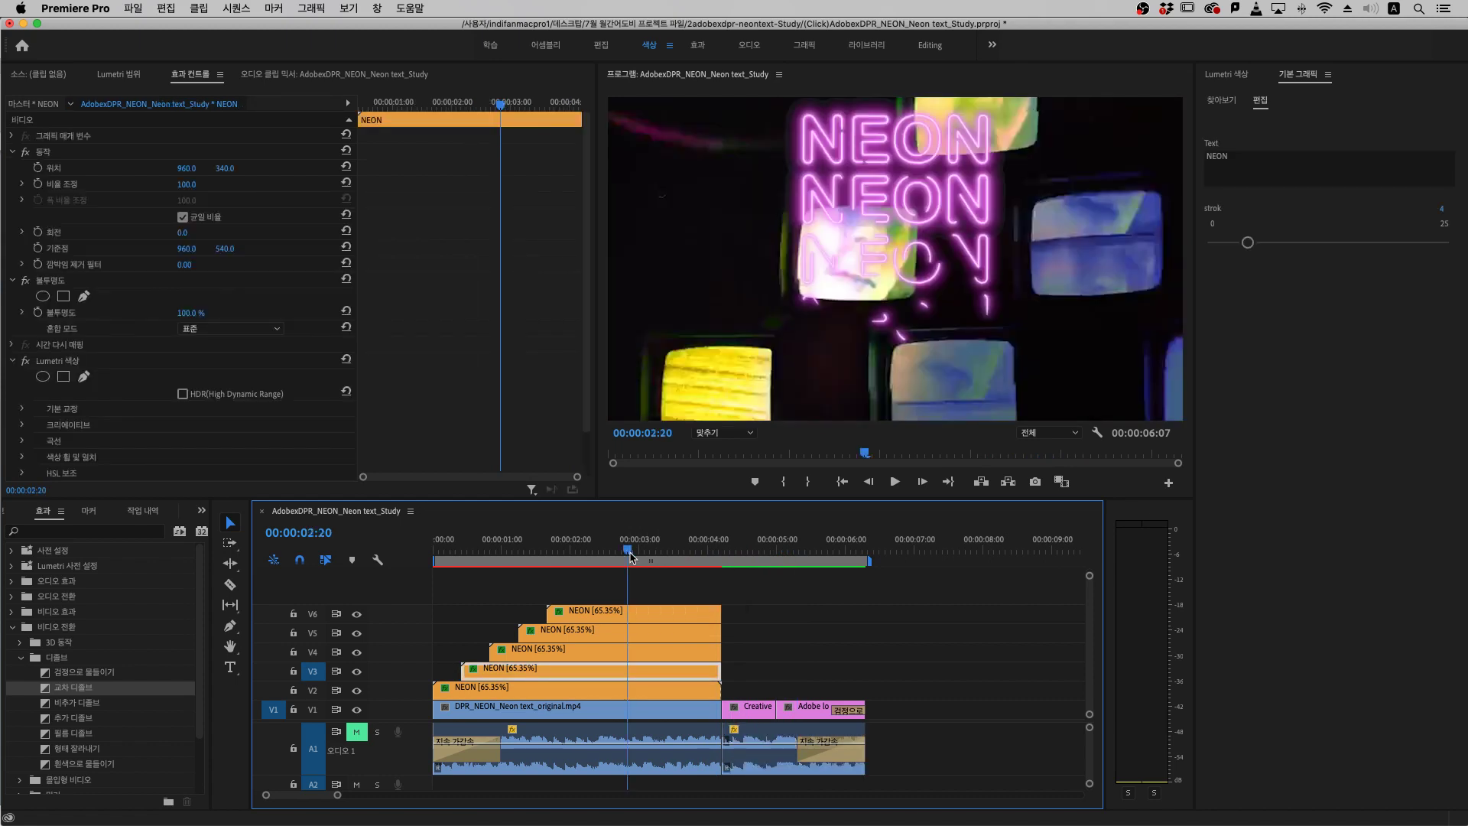
{"action": "left_click", "coordinate": [623, 698]}
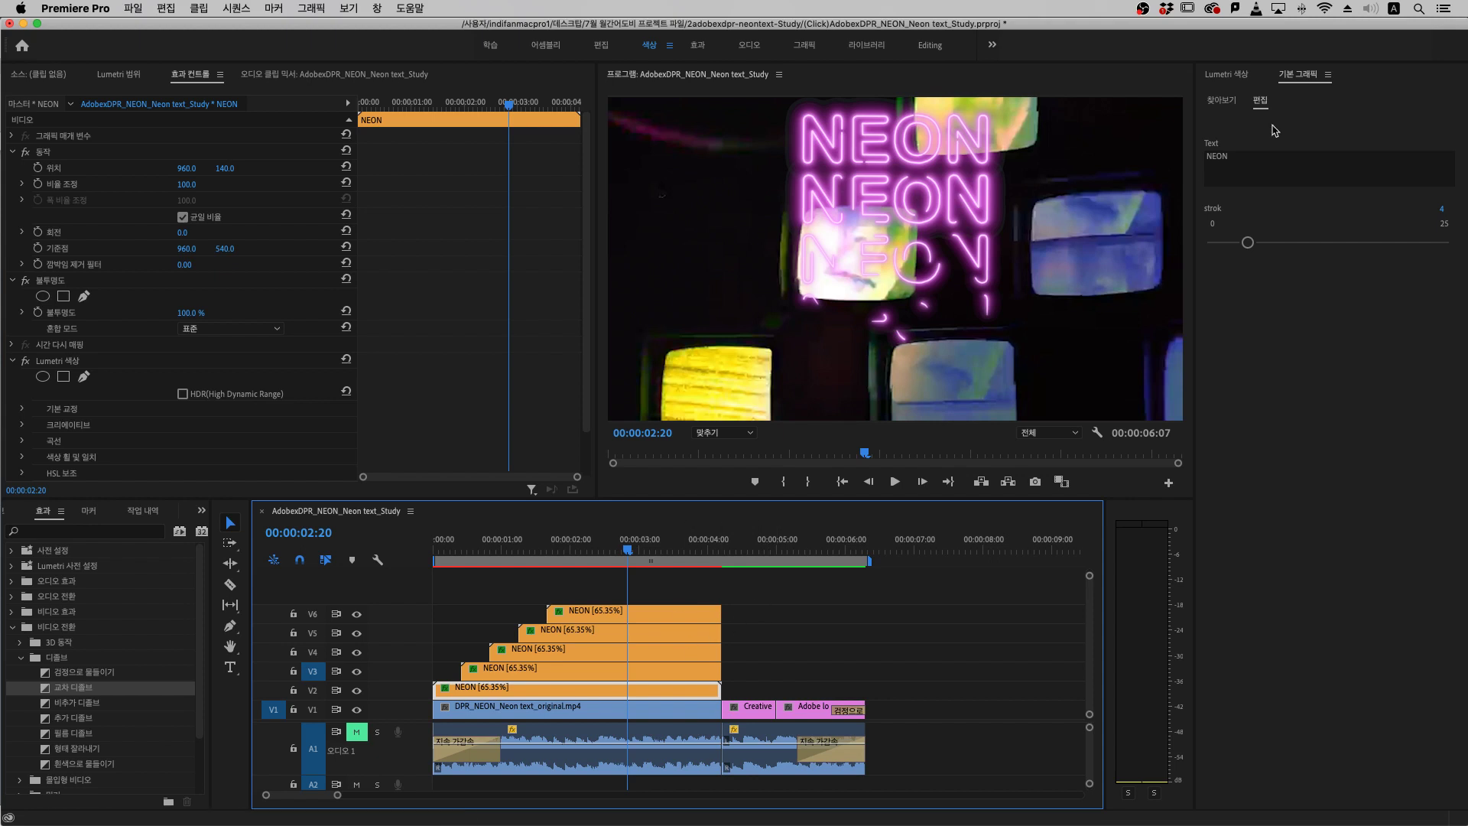
{"action": "left_click", "coordinate": [1232, 75]}
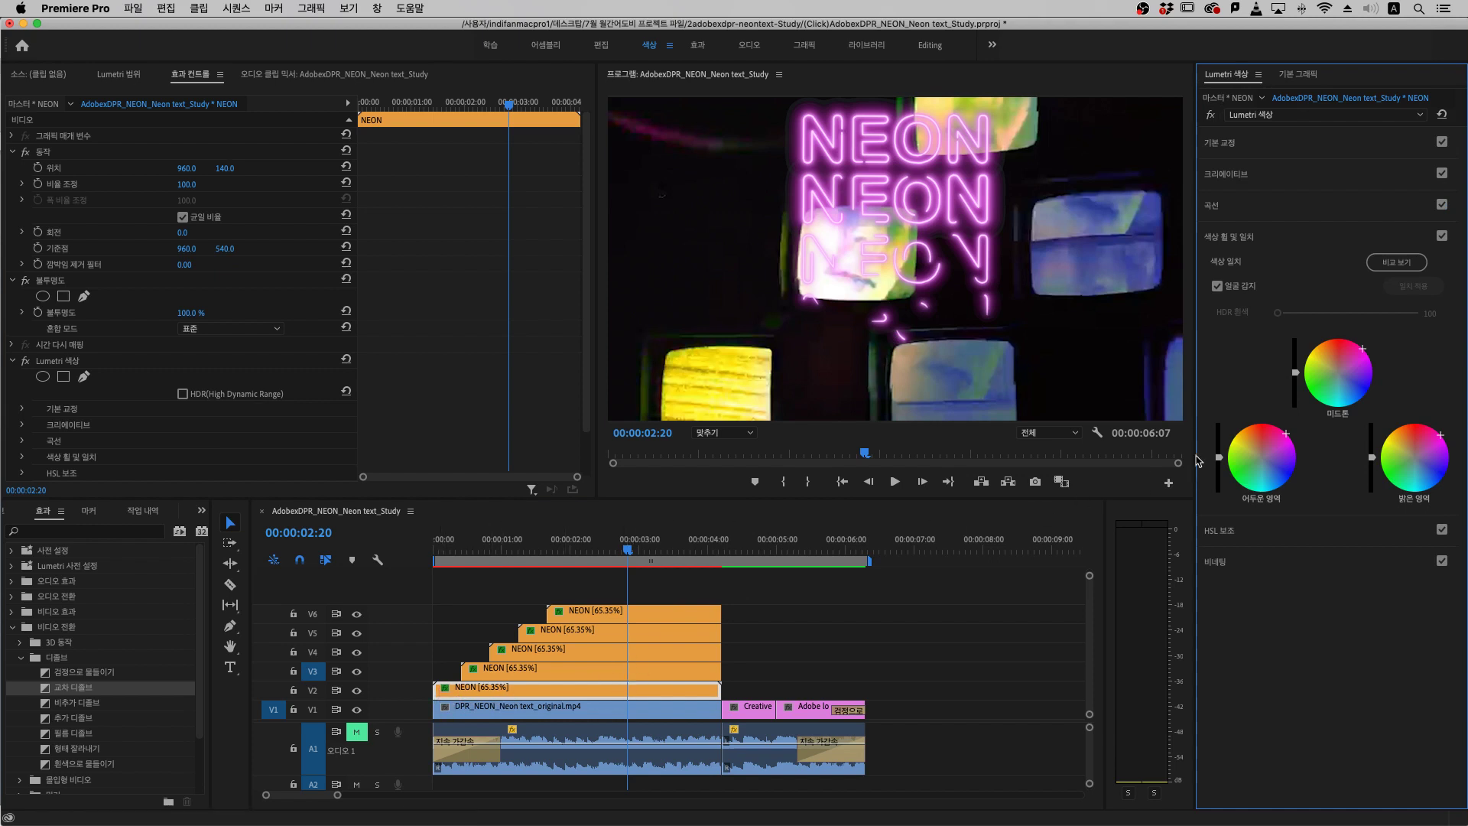
{"action": "left_click_drag", "start_coordinate": [1286, 433], "coordinate": [1268, 422]}
{"action": "left_click_drag", "start_coordinate": [1363, 348], "coordinate": [1342, 338]}
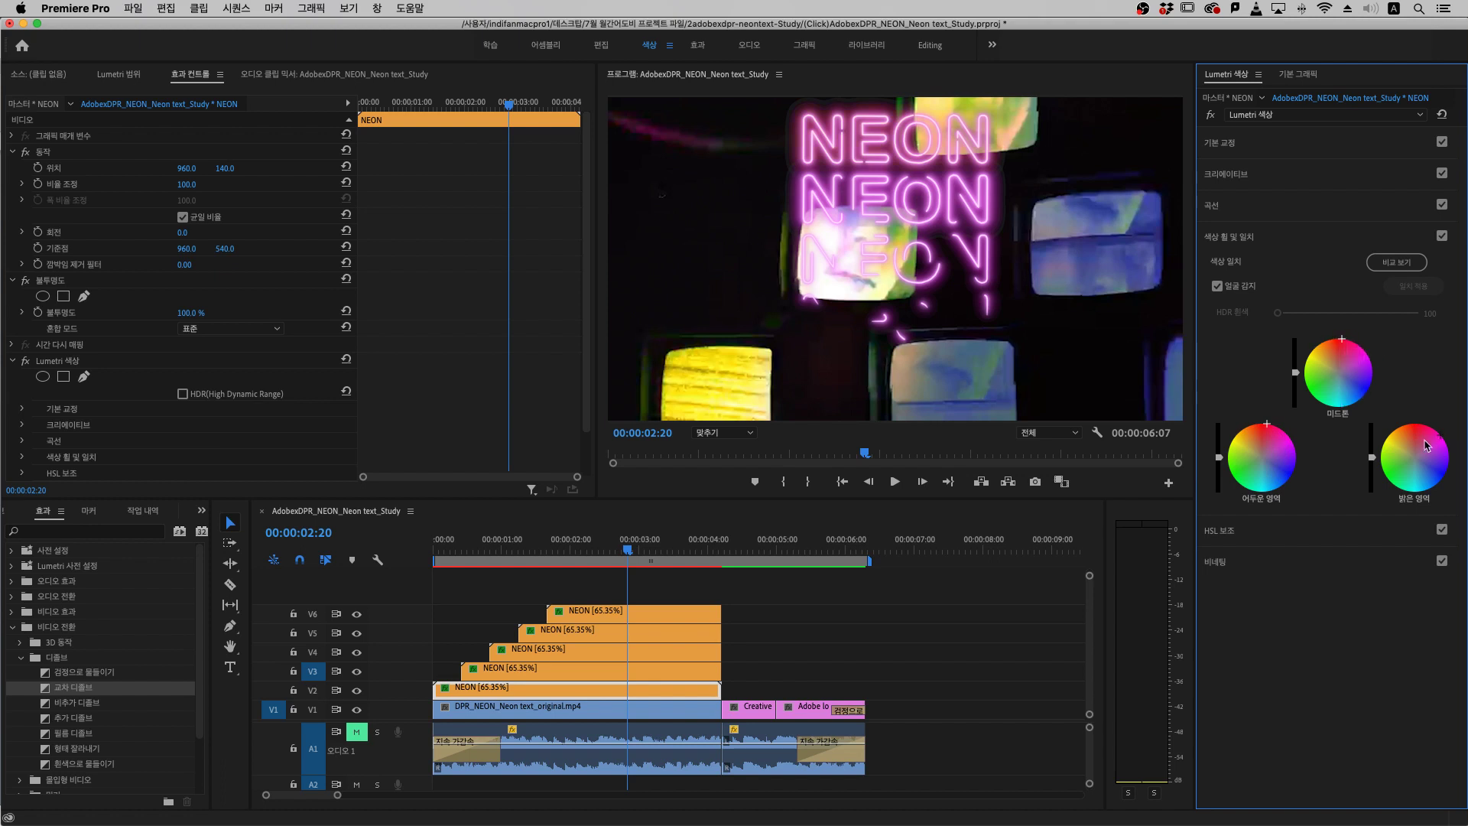
{"action": "left_click_drag", "start_coordinate": [1425, 440], "coordinate": [1416, 423]}
{"action": "left_click_drag", "start_coordinate": [1269, 434], "coordinate": [1263, 423]}
{"action": "left_click_drag", "start_coordinate": [1340, 341], "coordinate": [1340, 338]}
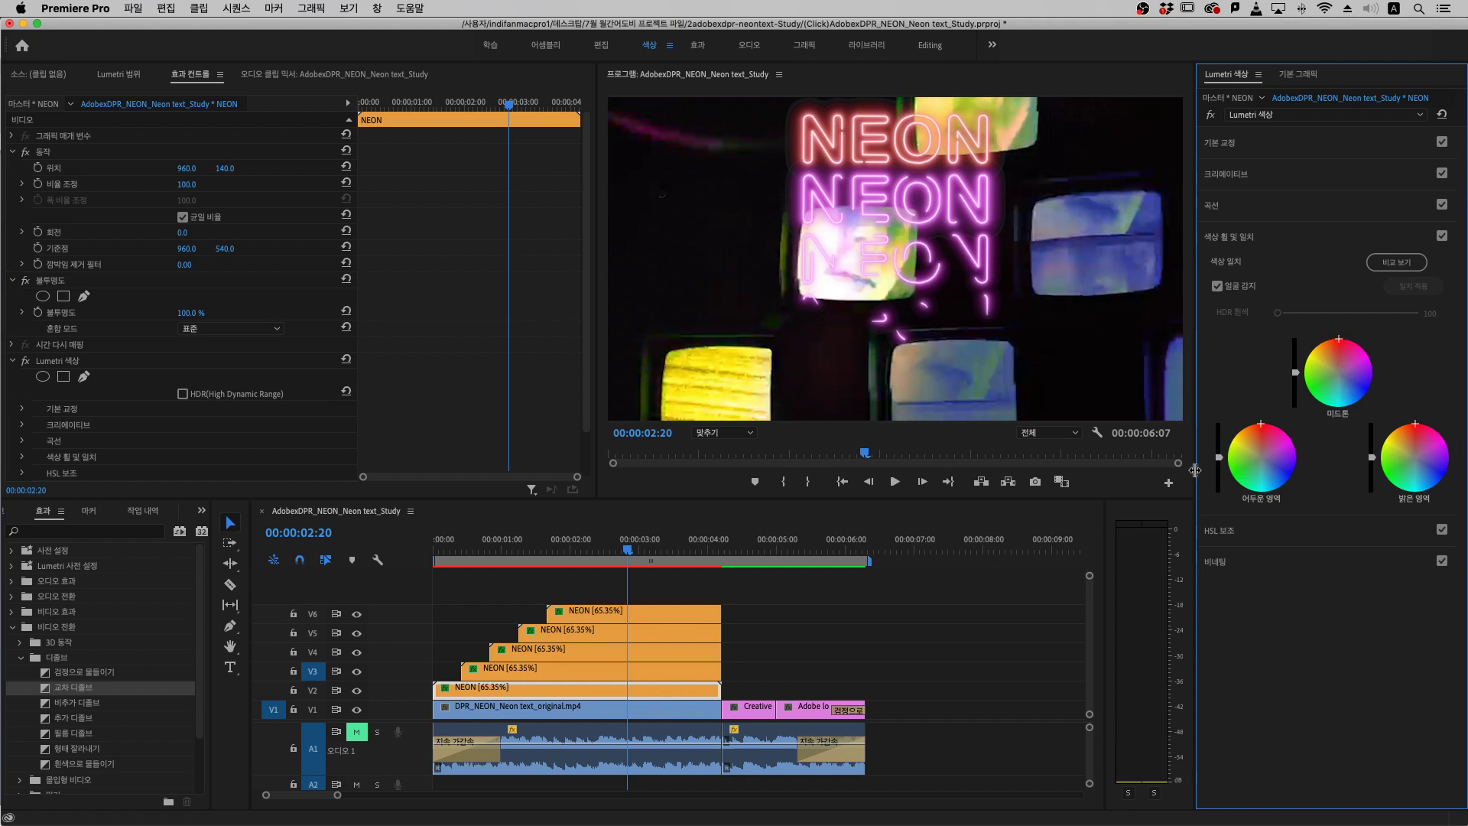
Recolor the V3 NEON title yellow-green by shifting its Lumetri shadows, midtones and highlights wheels toward yellow-green
{"action": "left_click", "coordinate": [635, 677]}
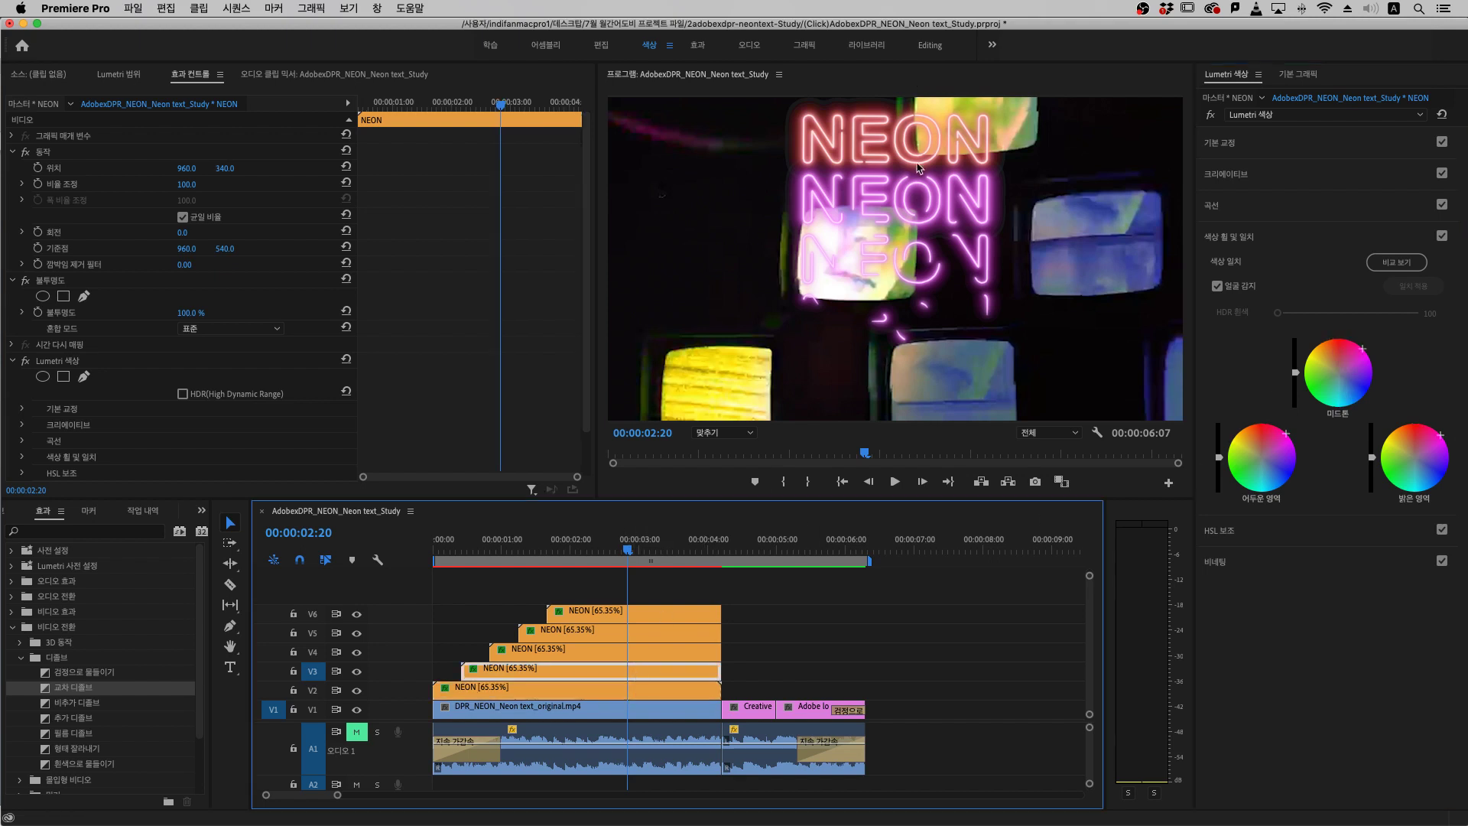
{"action": "left_click", "coordinate": [1283, 444]}
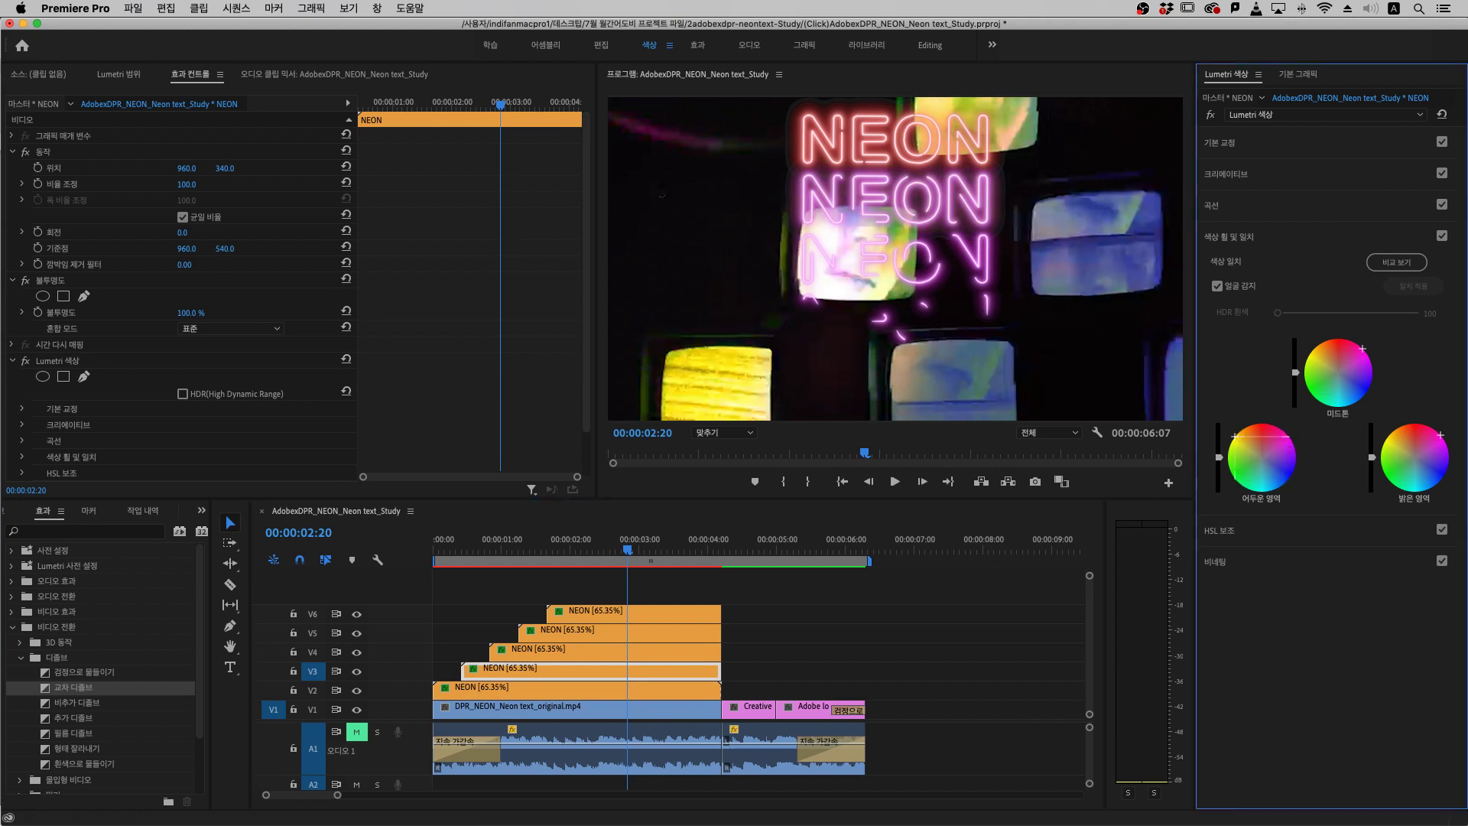
{"action": "left_click_drag", "start_coordinate": [1328, 380], "coordinate": [1309, 353]}
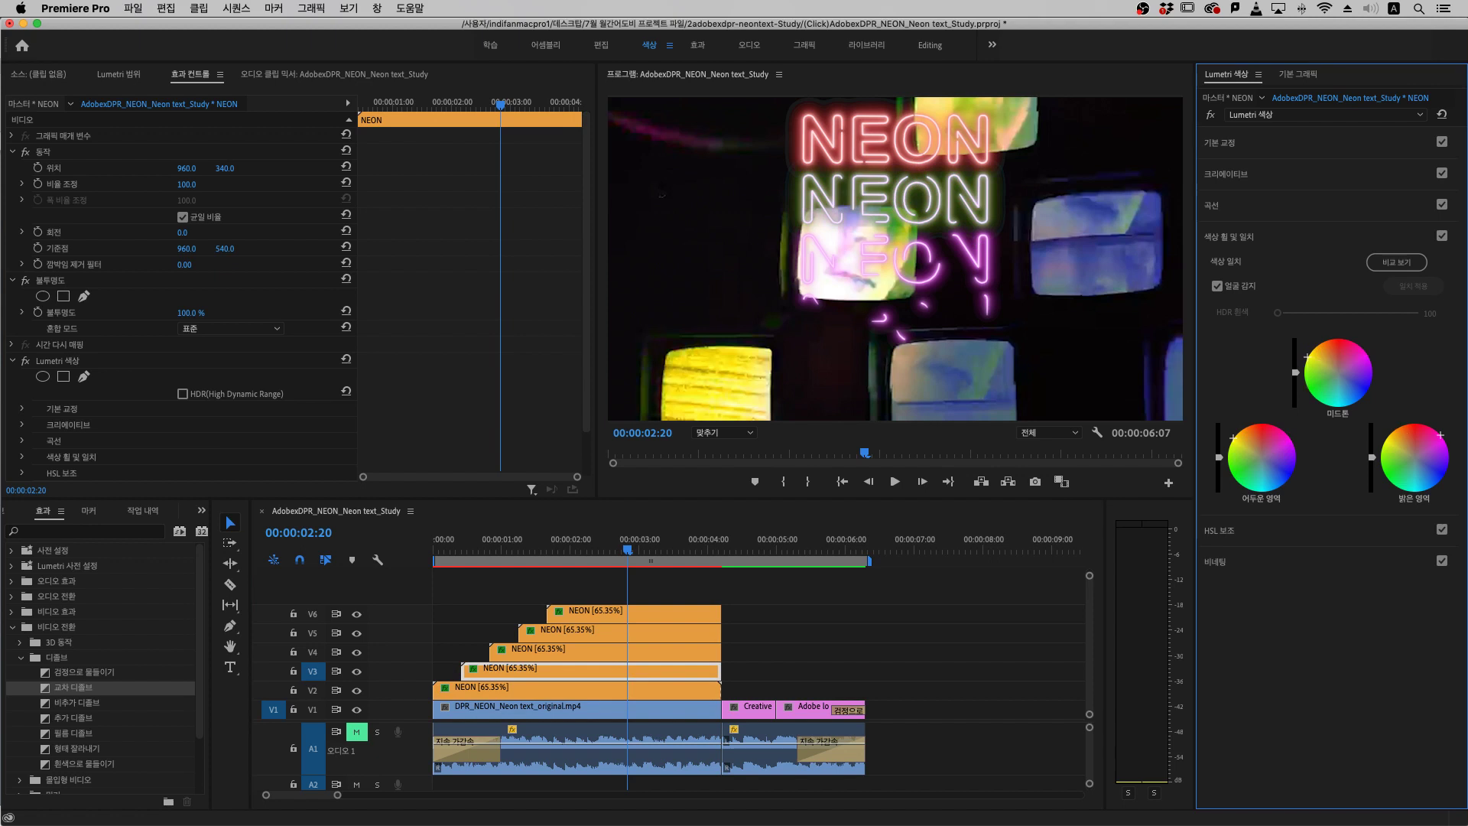
{"action": "left_click_drag", "start_coordinate": [1405, 454], "coordinate": [1384, 439]}
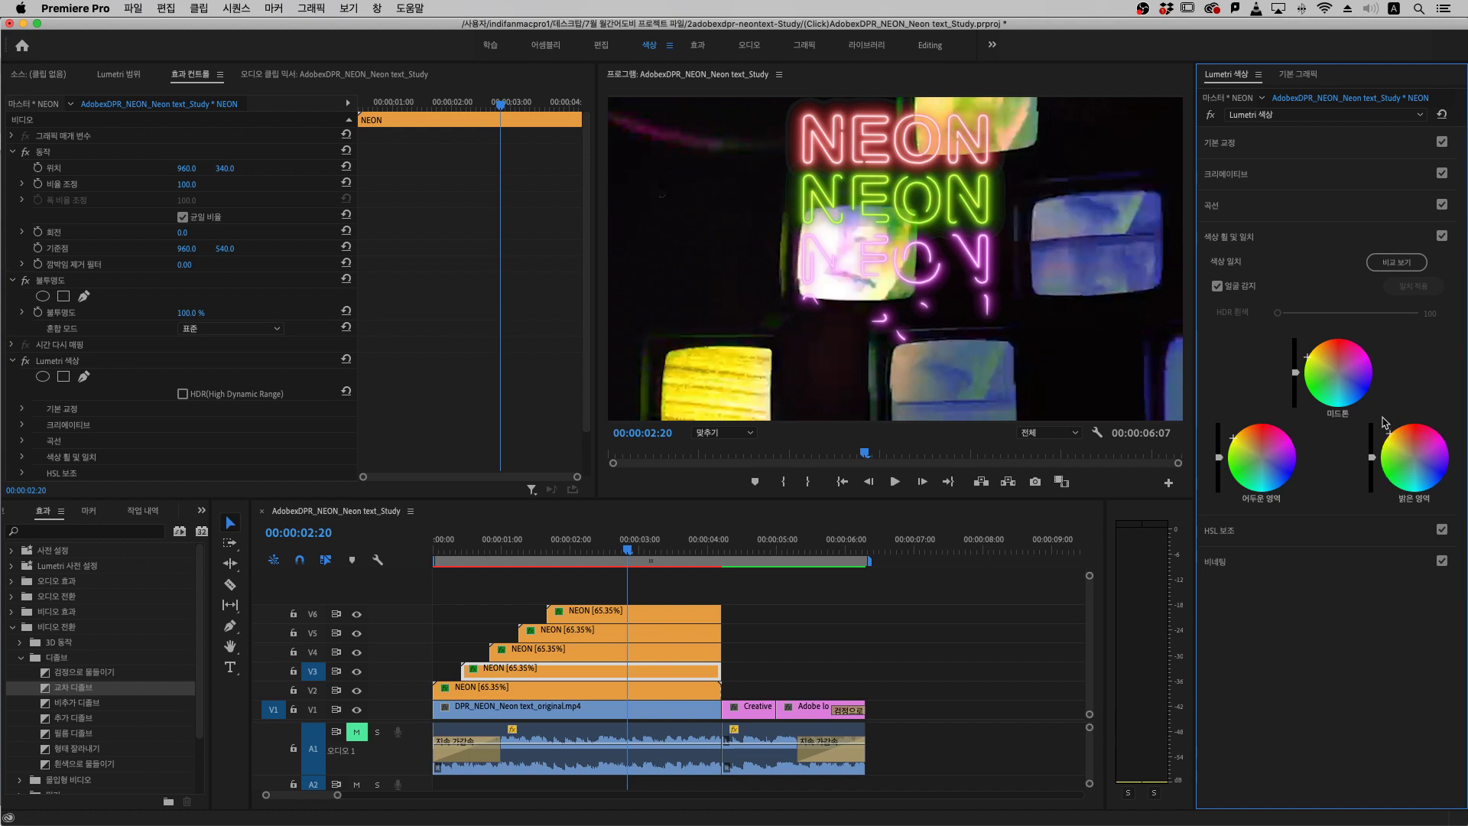
{"action": "left_click_drag", "start_coordinate": [1307, 355], "coordinate": [1311, 351]}
{"action": "left_click_drag", "start_coordinate": [1232, 453], "coordinate": [1236, 435]}
{"action": "left_click_drag", "start_coordinate": [1236, 441], "coordinate": [1235, 441]}
Recolor the V4 NEON title green by shifting its Lumetri shadows, midtones and highlights wheels toward green
{"action": "left_click", "coordinate": [657, 654]}
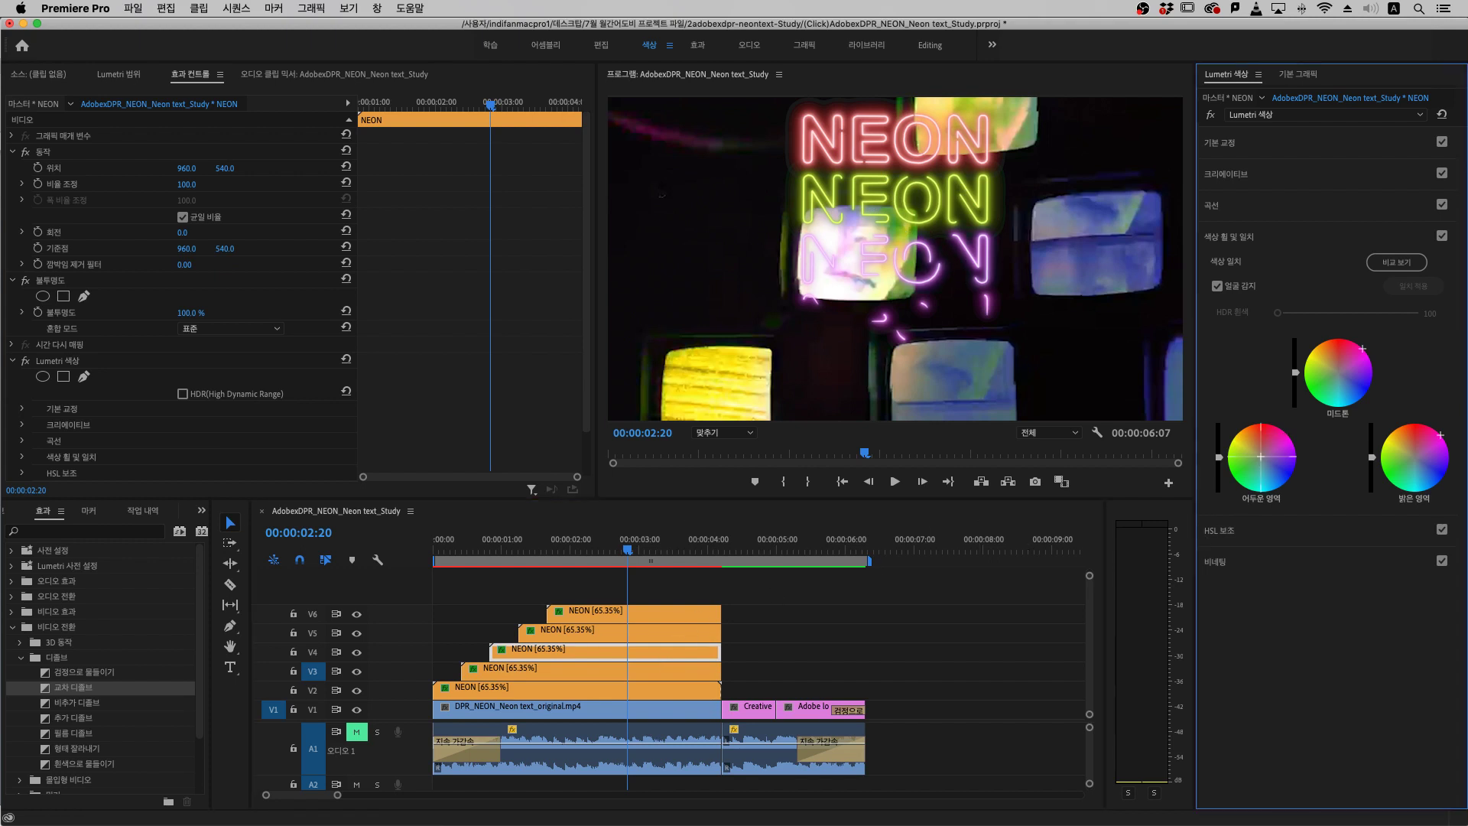
{"action": "left_click", "coordinate": [1257, 478]}
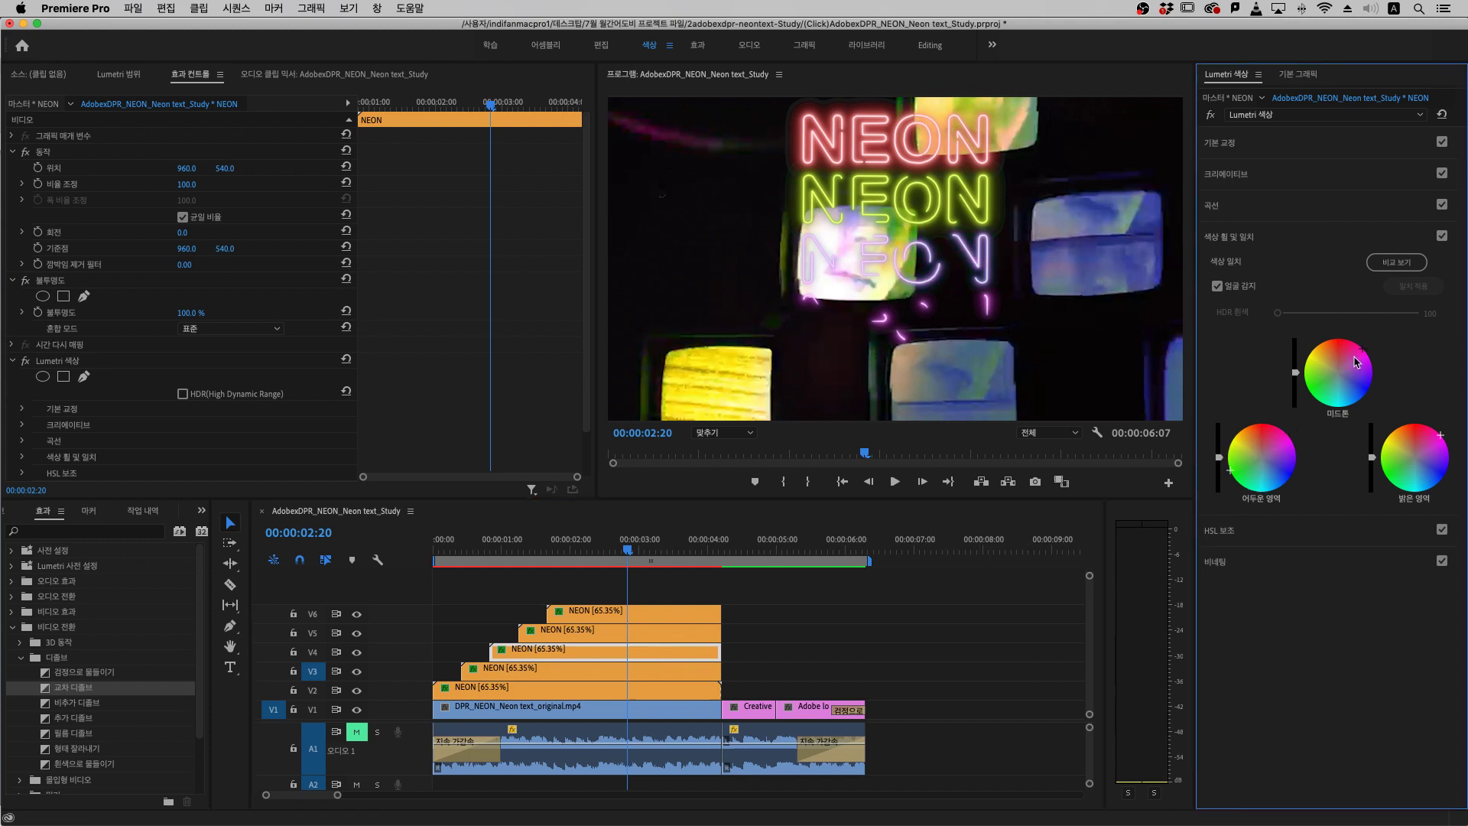
{"action": "left_click_drag", "start_coordinate": [1338, 372], "coordinate": [1306, 388]}
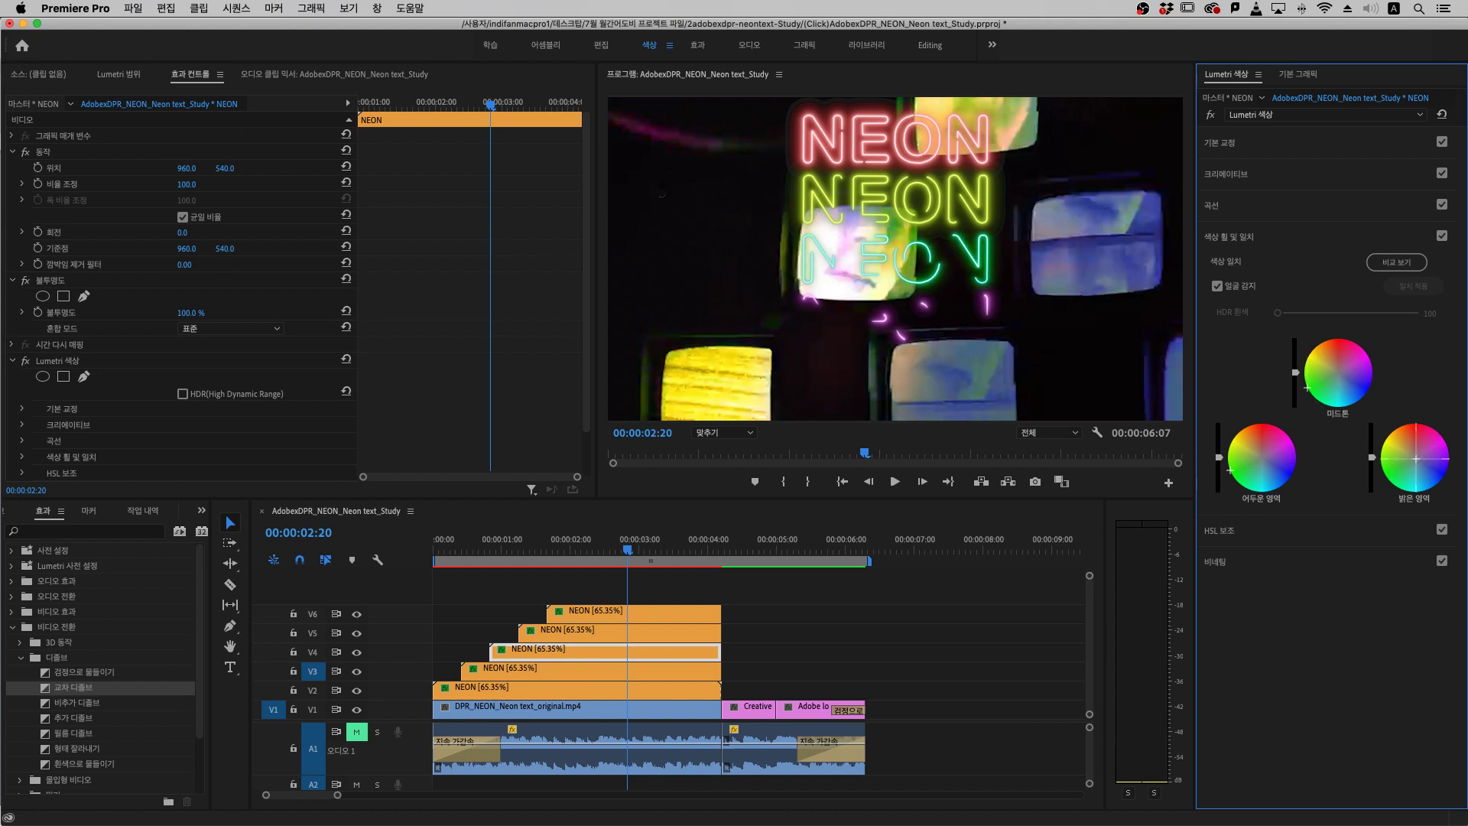
{"action": "left_click_drag", "start_coordinate": [1412, 461], "coordinate": [1385, 475]}
{"action": "left_click_drag", "start_coordinate": [1230, 470], "coordinate": [1230, 471]}
{"action": "left_click_drag", "start_coordinate": [1305, 389], "coordinate": [1307, 387]}
At 00:00:03:11, recolor the V5 NEON title light blue by shifting its Lumetri shadows, midtones and highlights wheels toward blue
{"action": "left_click", "coordinate": [649, 630]}
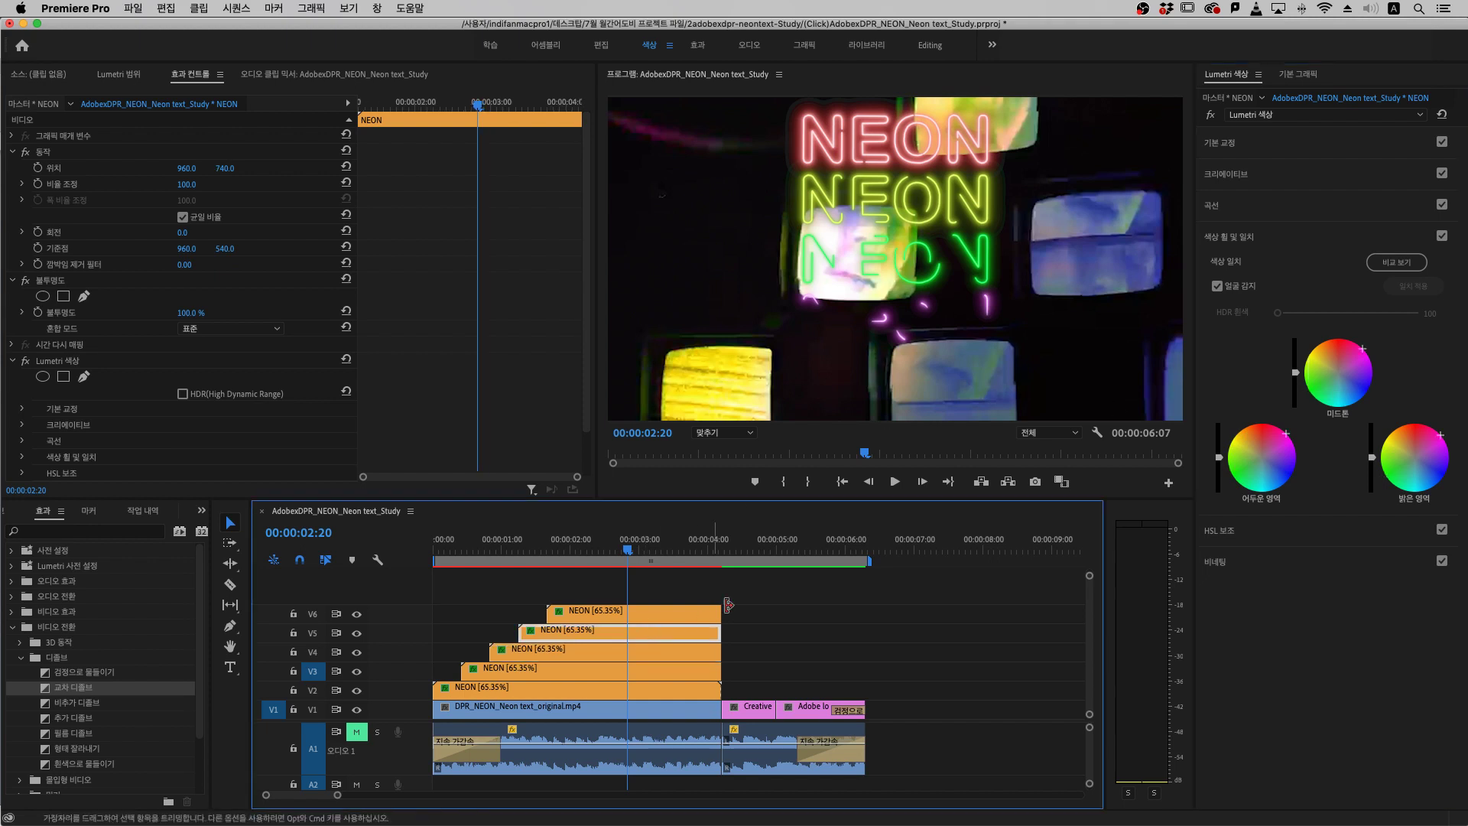
{"action": "left_click", "coordinate": [670, 544]}
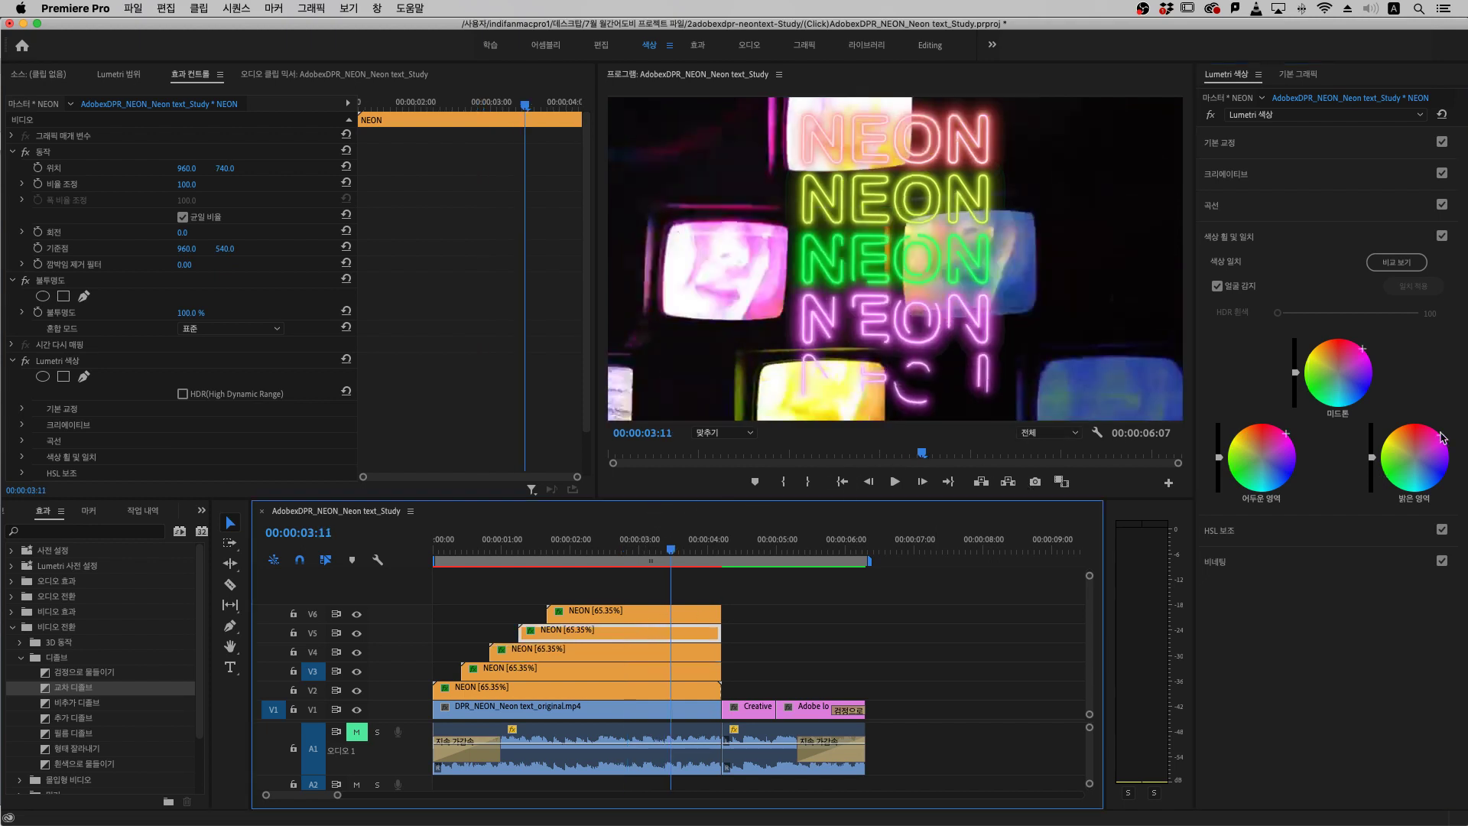
{"action": "left_click_drag", "start_coordinate": [1290, 457], "coordinate": [1281, 485]}
{"action": "left_click_drag", "start_coordinate": [1363, 349], "coordinate": [1365, 392]}
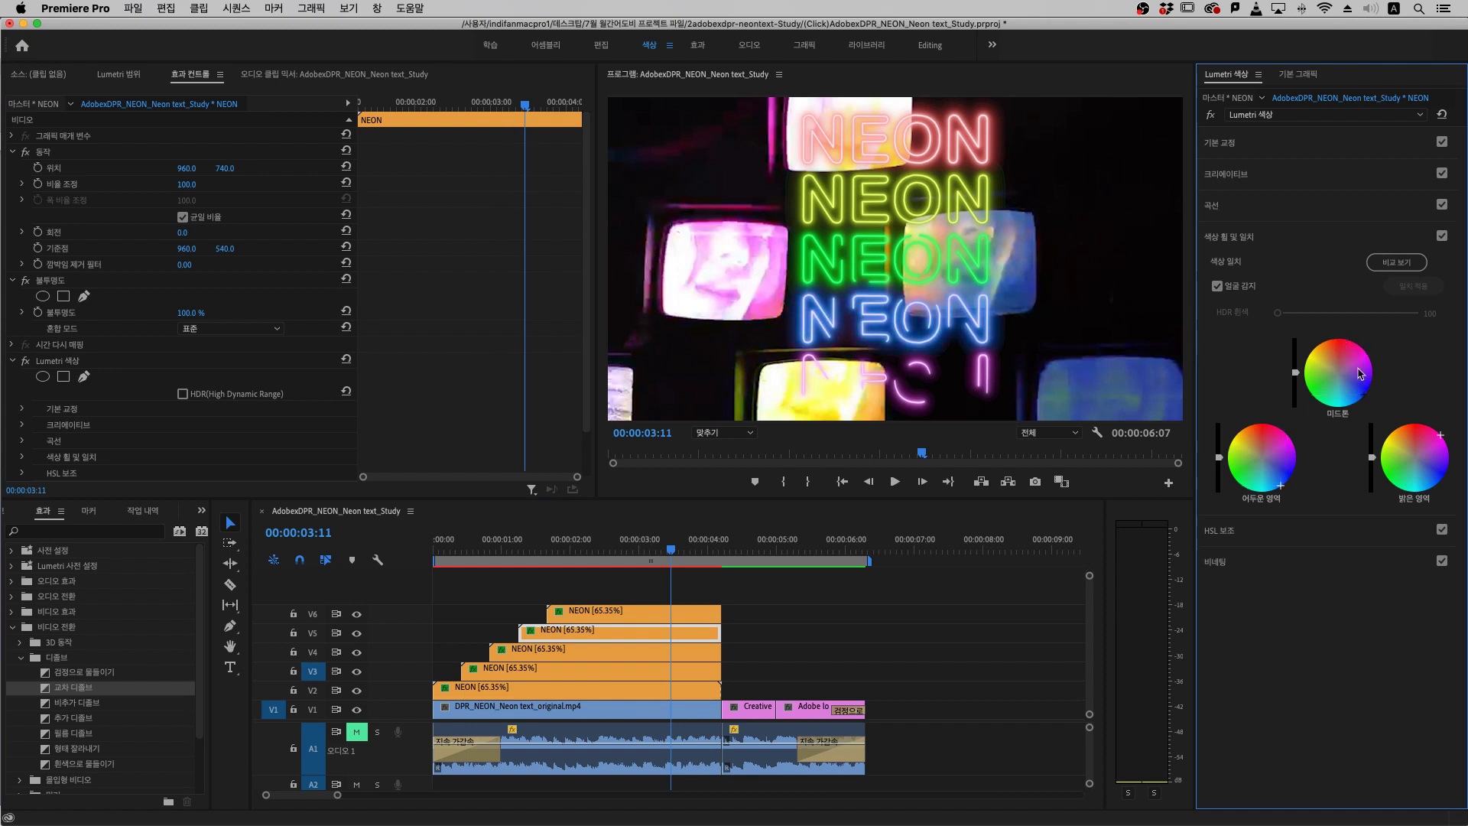
{"action": "mouse_move", "coordinate": [1437, 480]}
{"action": "left_mouse_down"}
{"action": "mouse_move", "coordinate": [1430, 460]}
{"action": "mouse_move", "coordinate": [1440, 478]}
{"action": "left_mouse_up"}
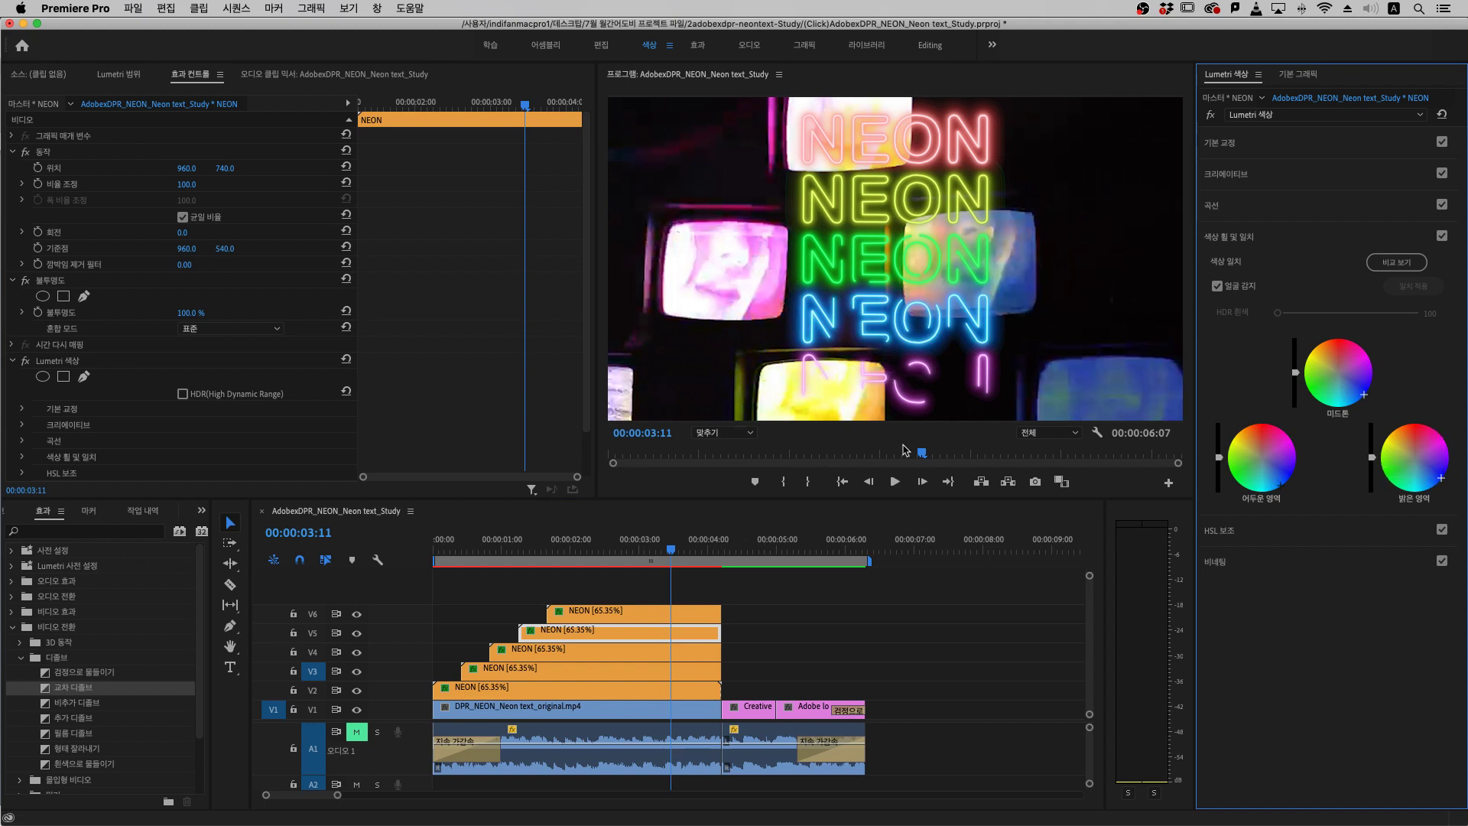
Play the sequence from the start to the end of the NEON titles, then return the playhead to 00:00:03:16
{"action": "mouse_move", "coordinate": [686, 550]}
{"action": "left_mouse_down"}
{"action": "mouse_move", "coordinate": [705, 551]}
{"action": "mouse_move", "coordinate": [692, 550]}
{"action": "left_mouse_up"}
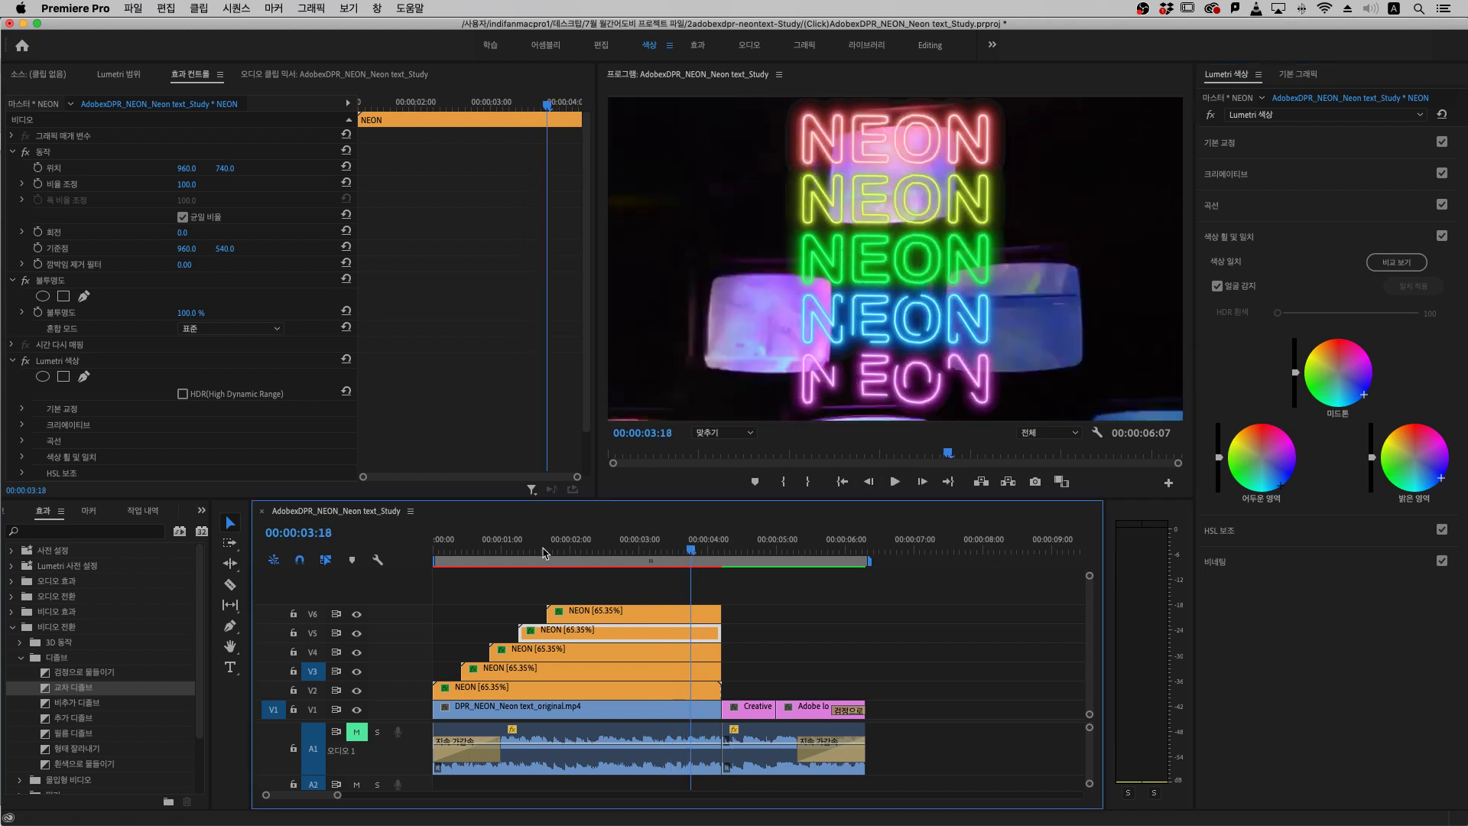
{"action": "key", "text": "Home"}
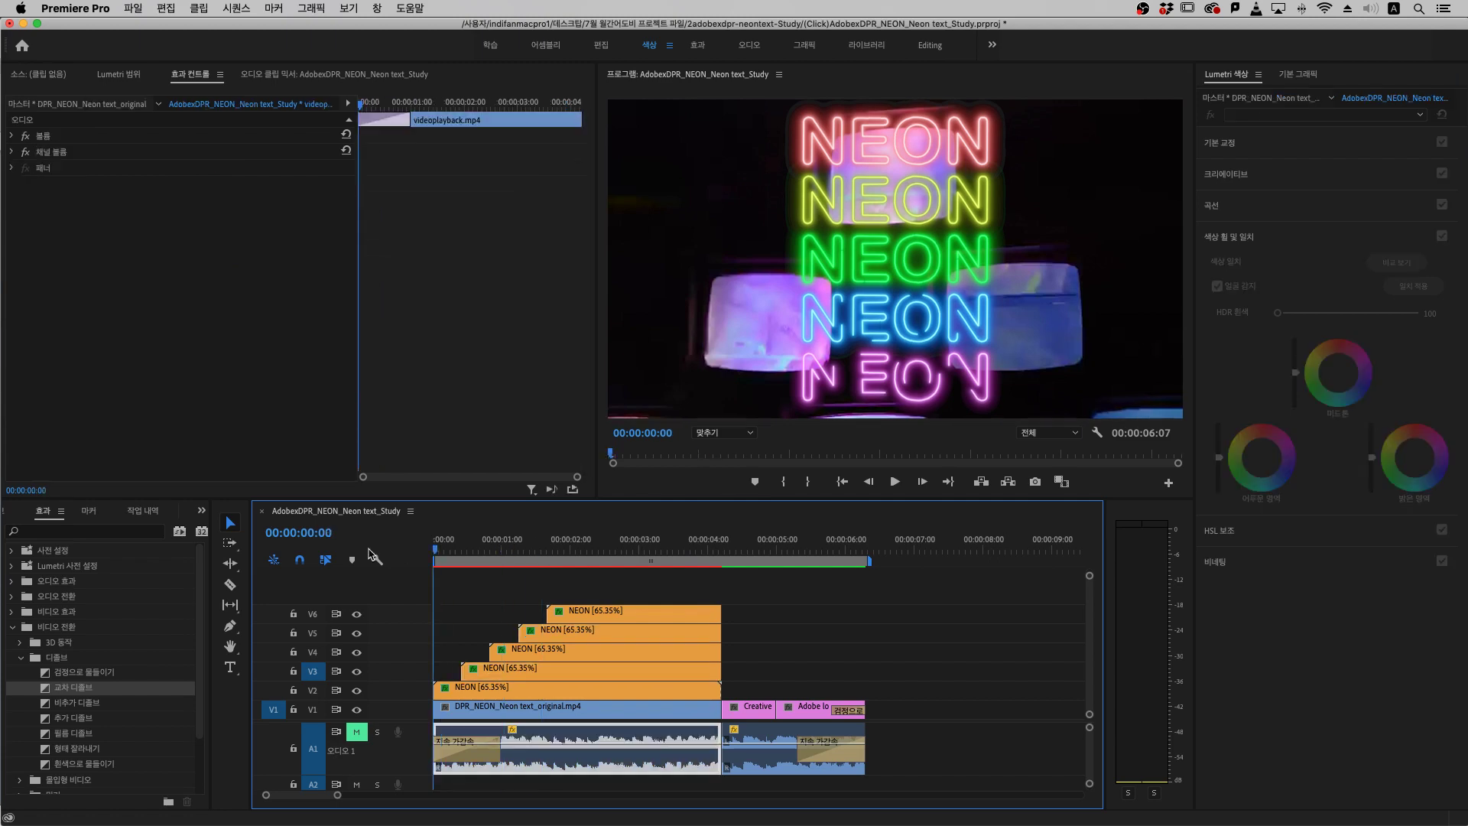
{"action": "key", "text": "space"}
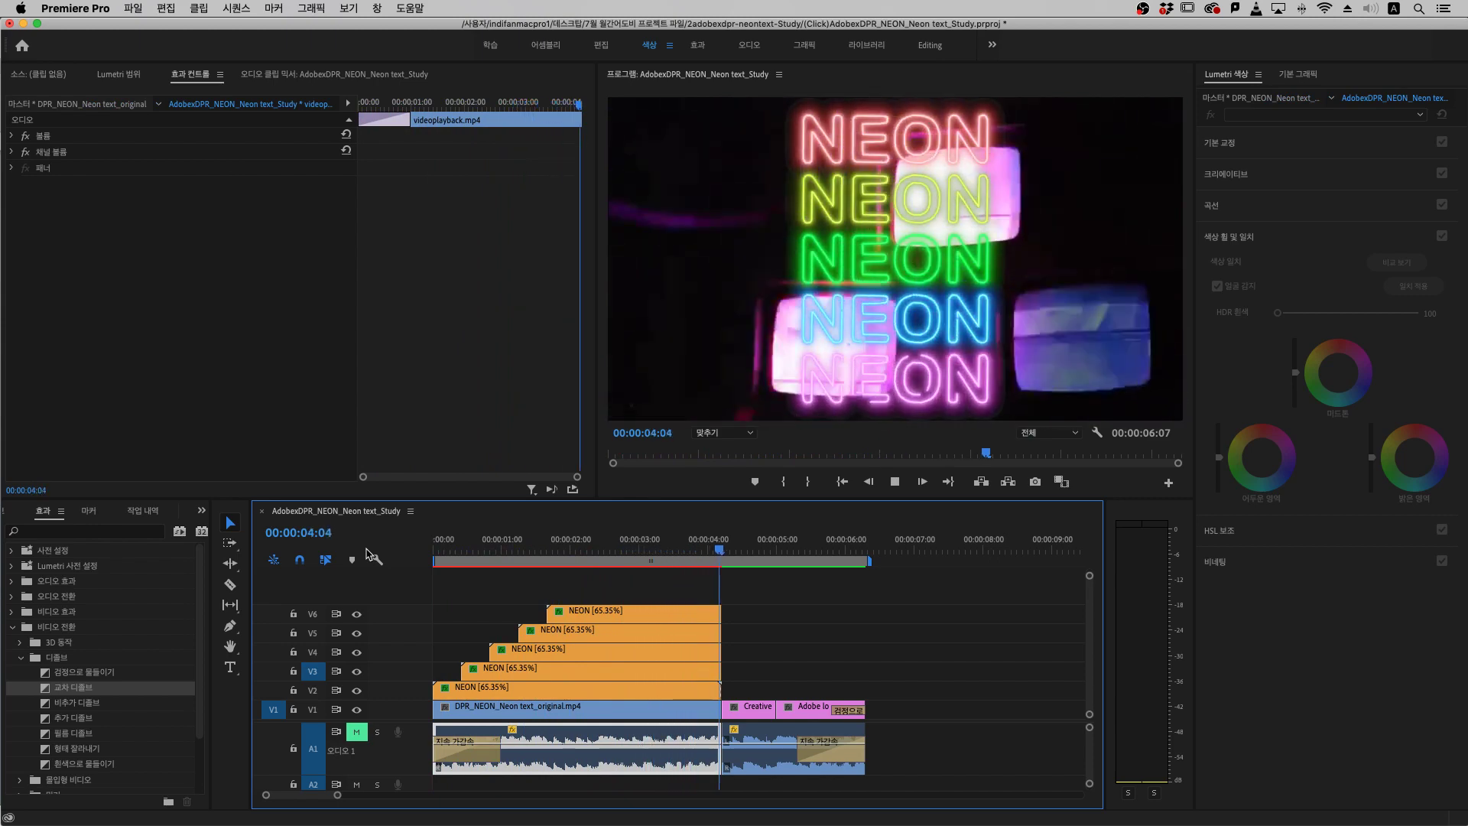
{"action": "key", "text": "space"}
{"action": "left_click", "coordinate": [685, 545]}
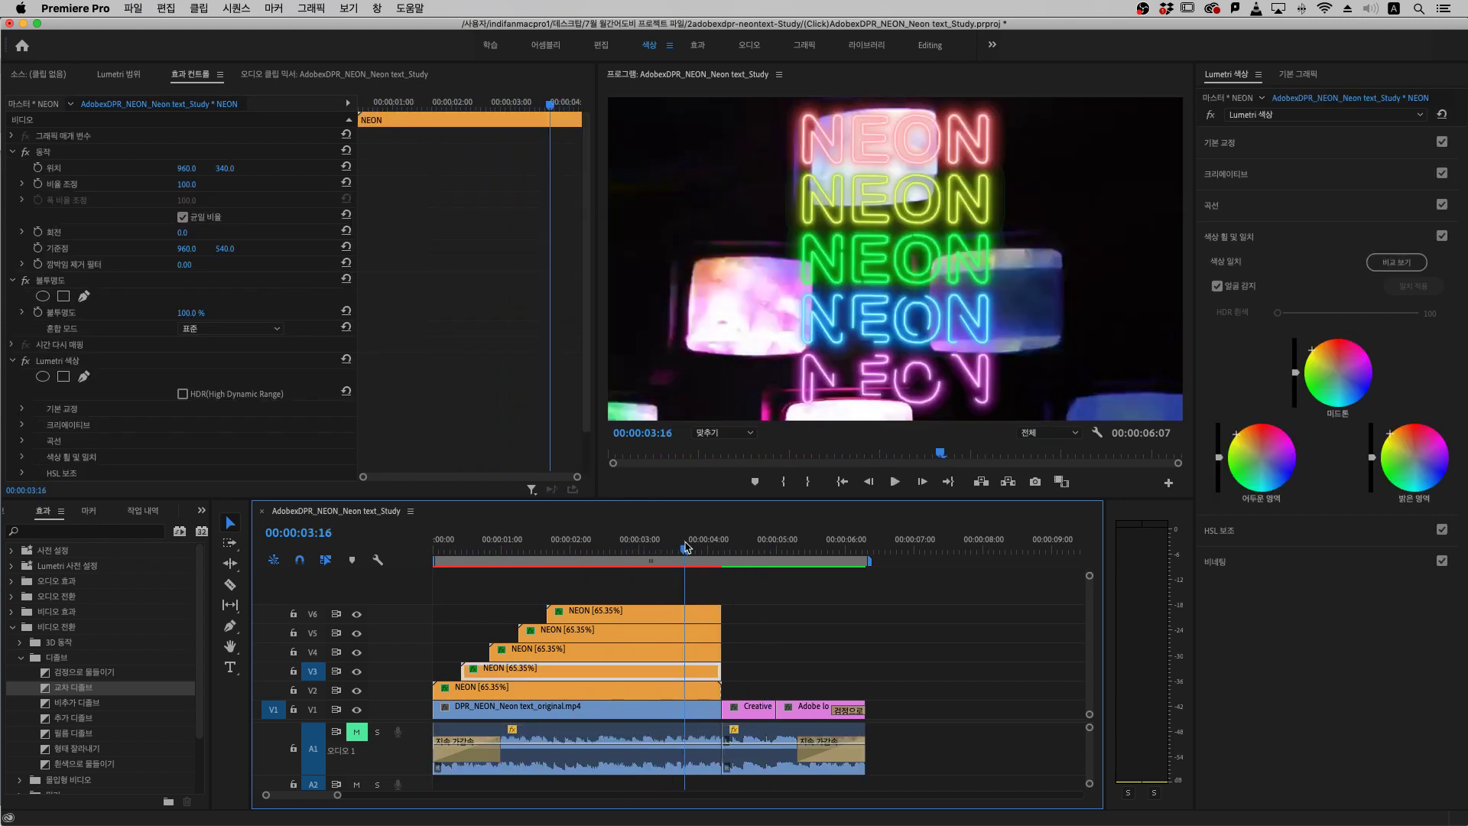